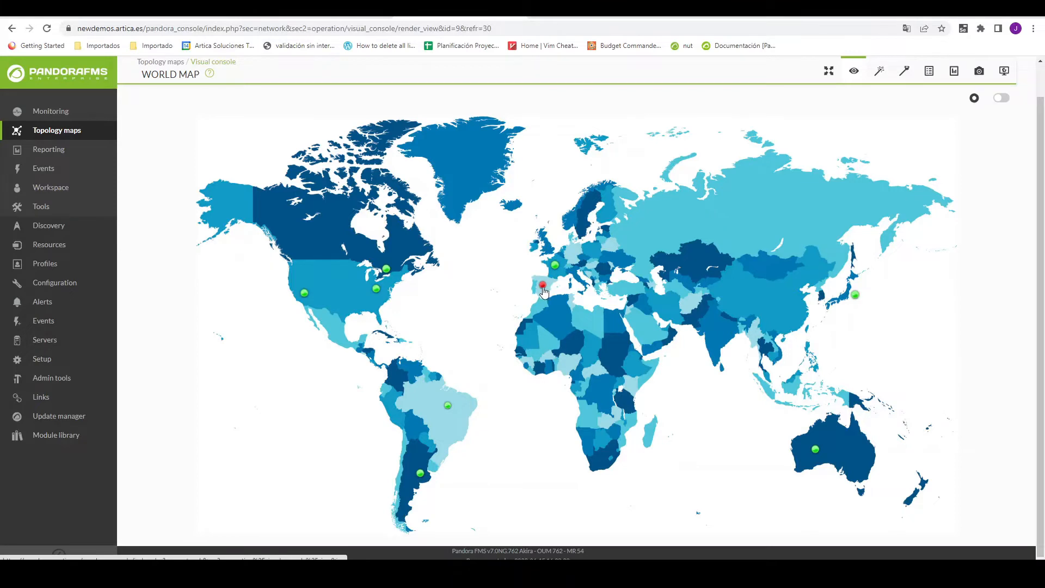
Drill down from the world map to the Spain map and into its red Madrid node
click(543, 287)
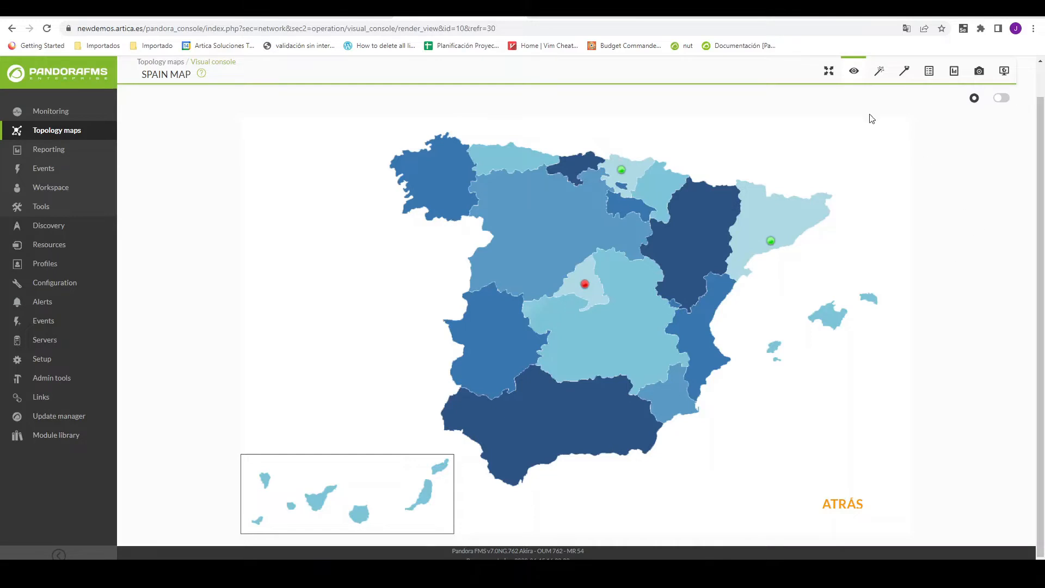
click(583, 285)
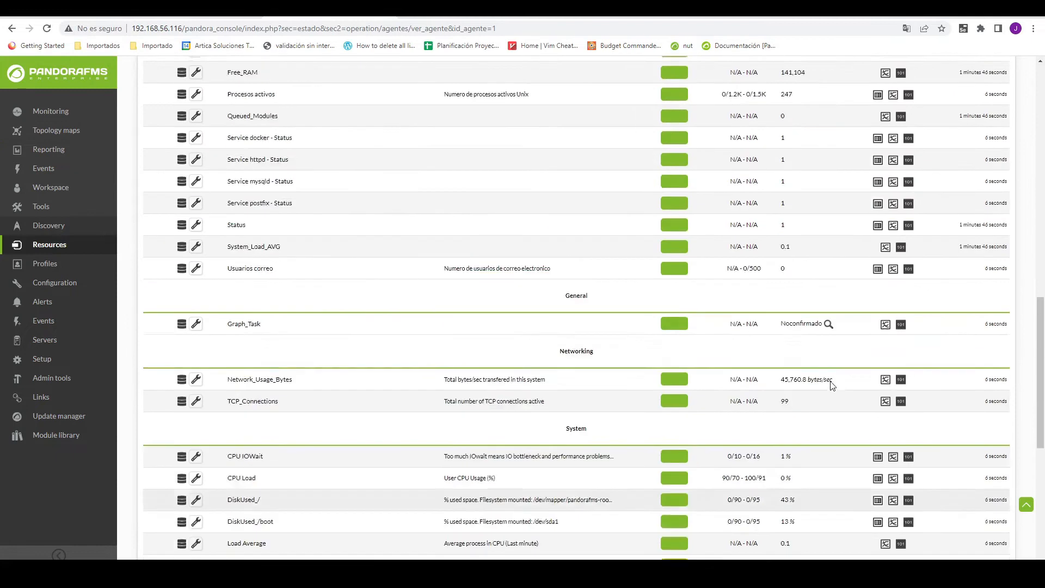
Examine the agent's module list, including module statuses, thresholds and latest data
scroll(831, 386, up, 15)
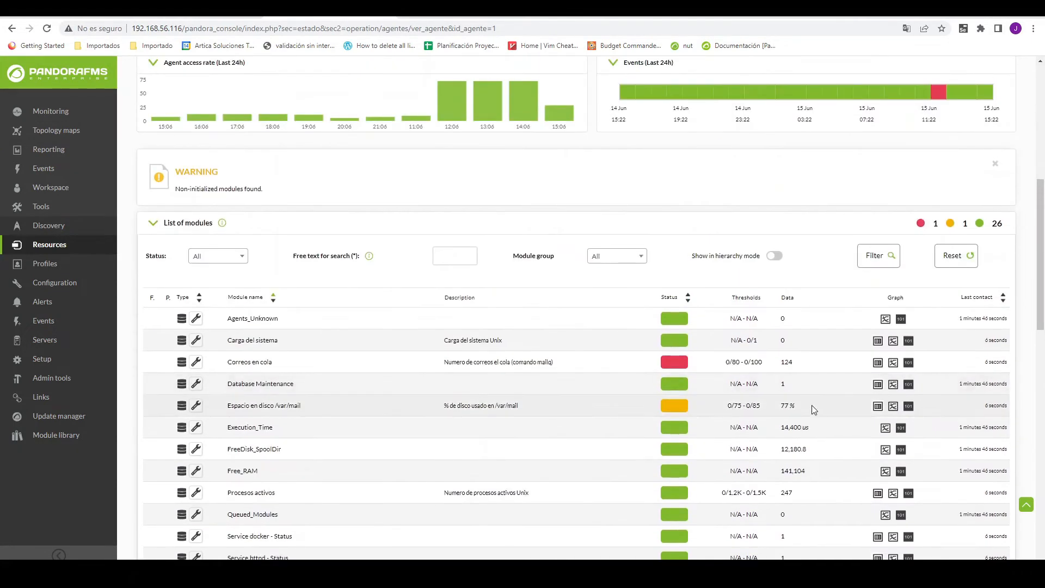
scroll(799, 402, down, 15)
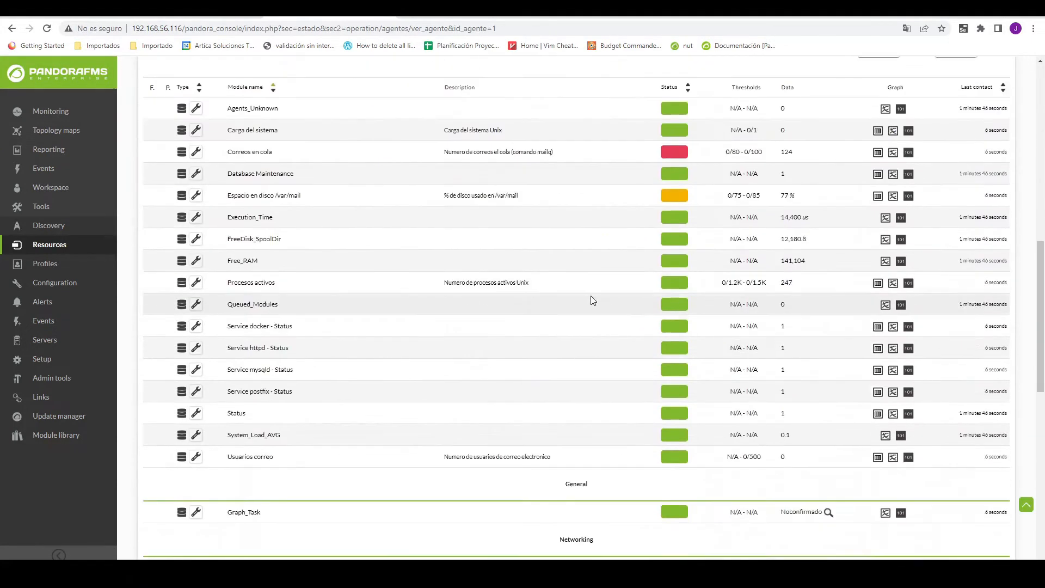
scroll(604, 372, up, 15)
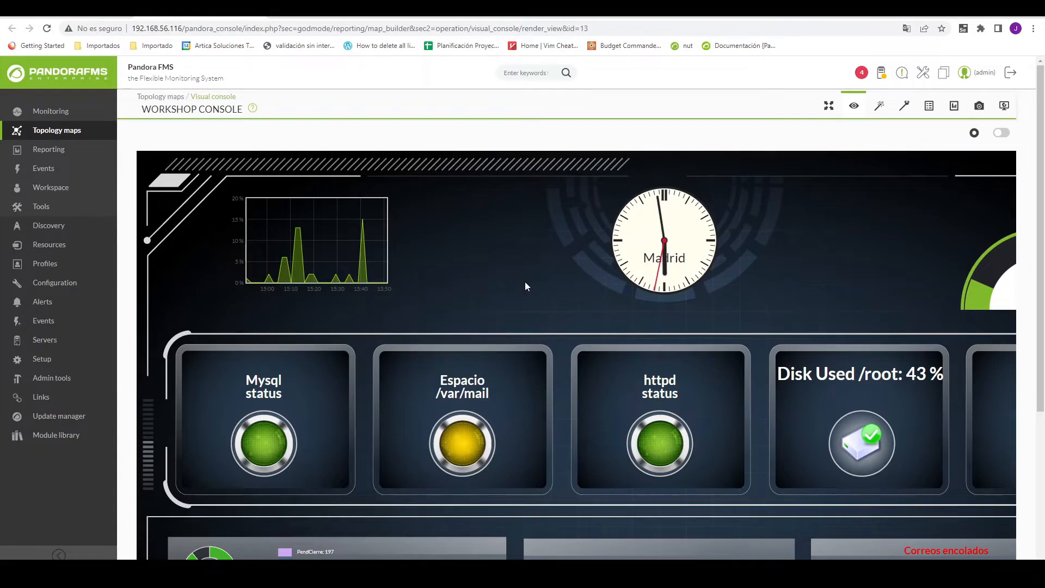
Examine the Workshop console's status items and graphs in full screen, and return to the normal view
scroll(922, 191, down, 2)
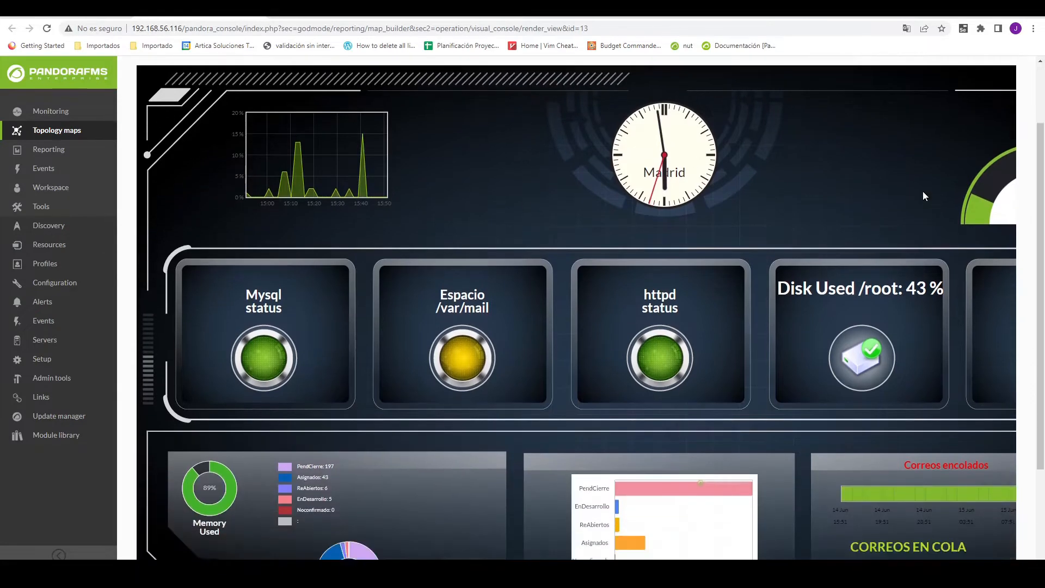
scroll(905, 210, up, 2)
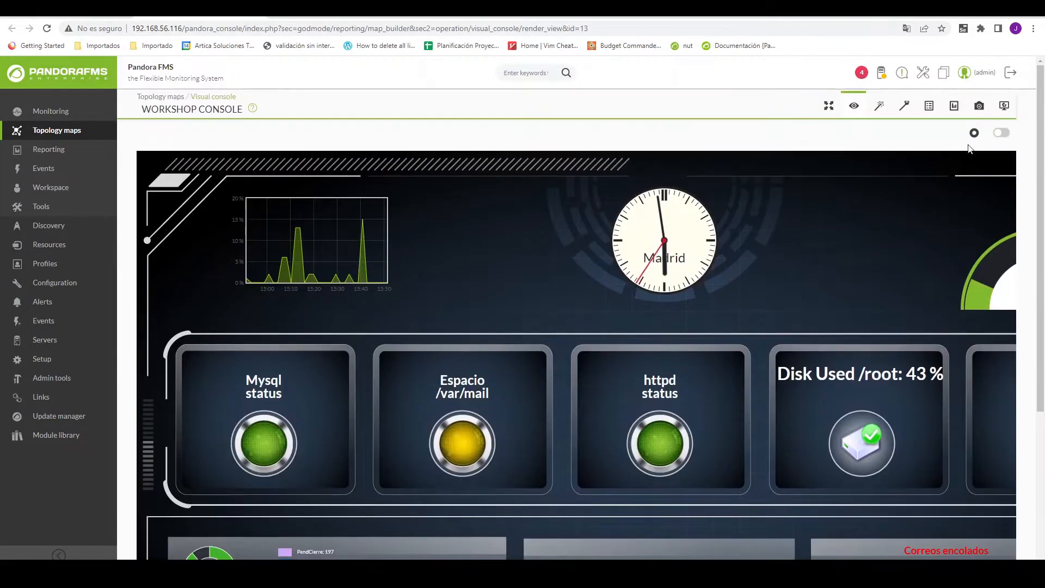
click(828, 105)
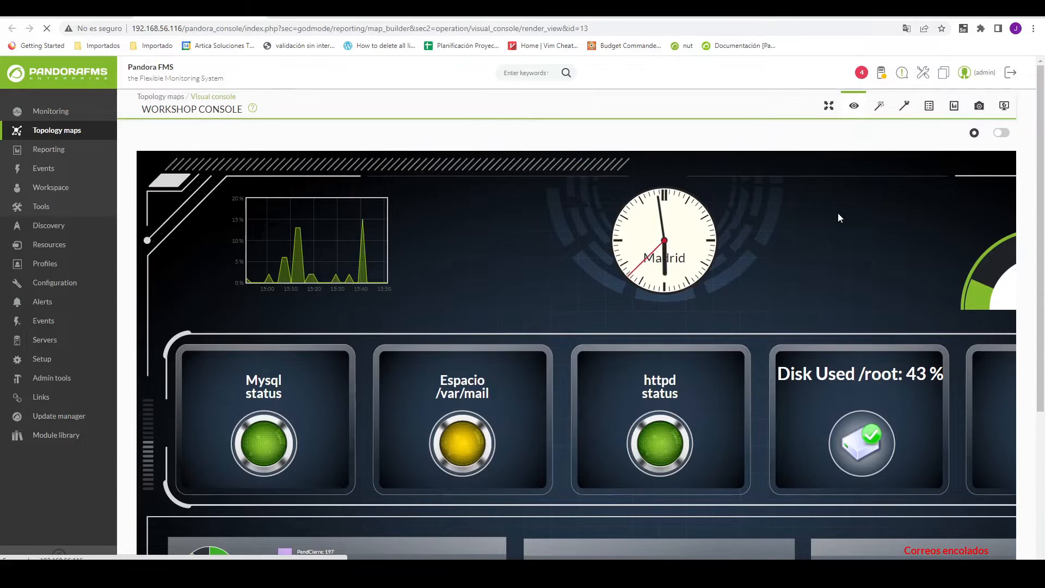
scroll(837, 218, down, 2)
scroll(821, 227, up, 2)
scroll(822, 229, down, 1)
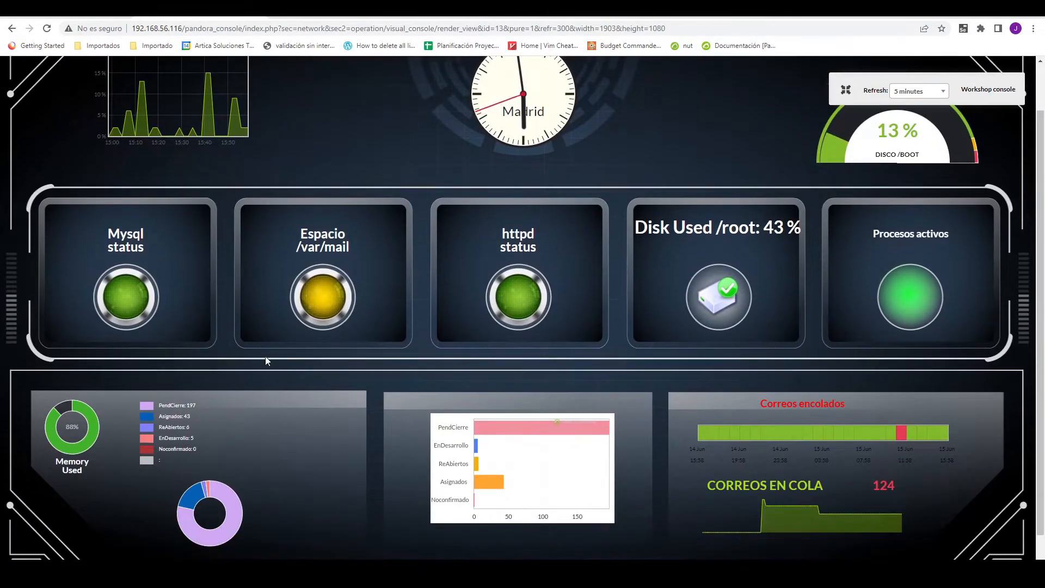
scroll(592, 266, up, 1)
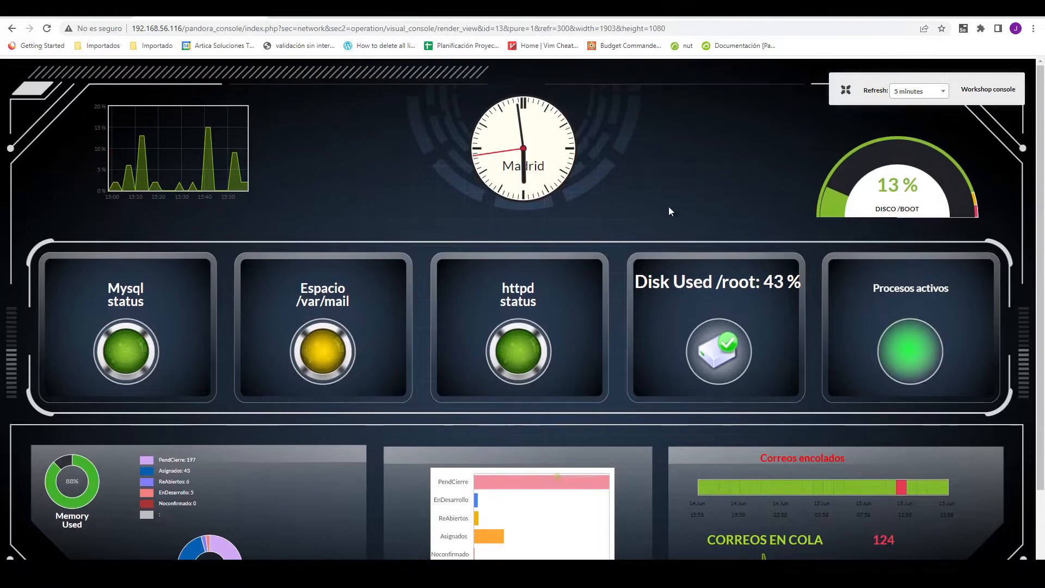
click(846, 93)
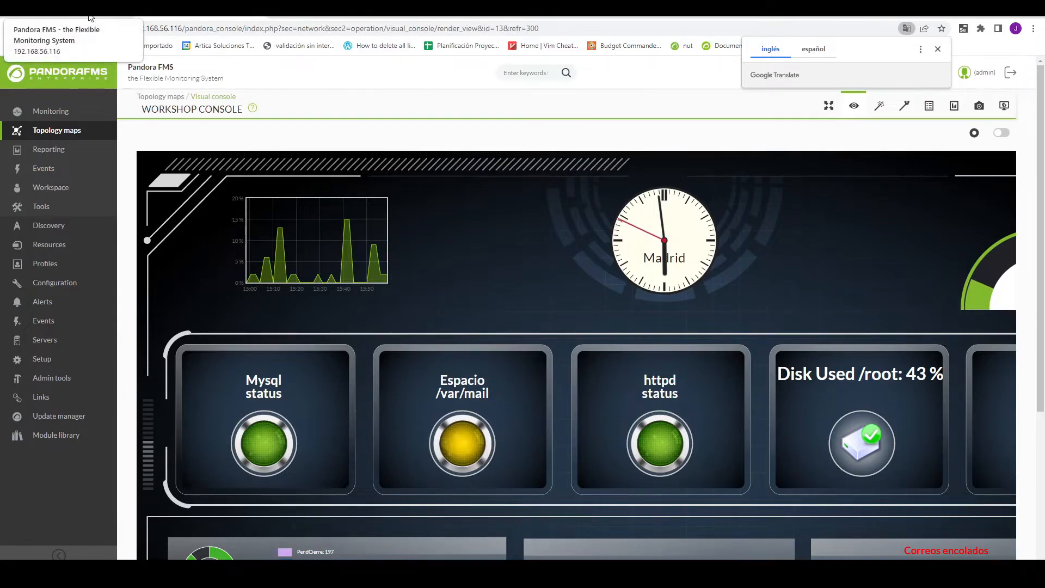
Open the list of visual consoles and start creating a new one
click(59, 73)
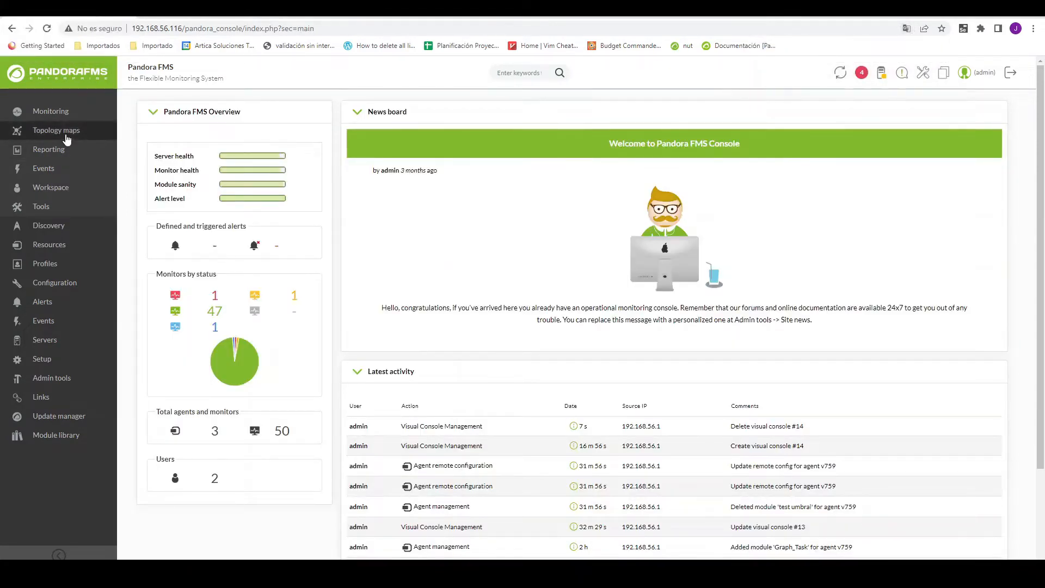
mouse_move(58, 133)
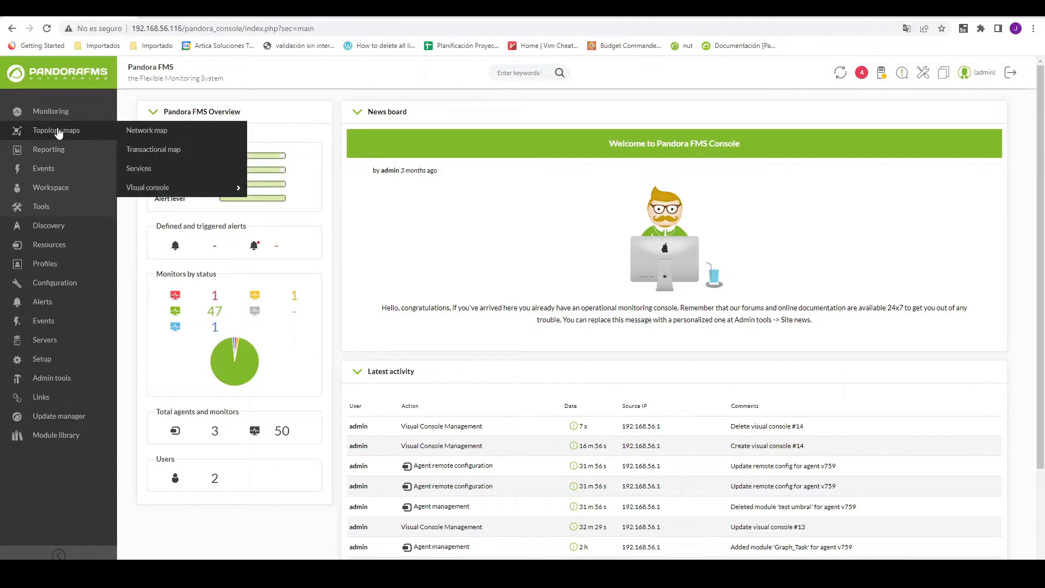
click(148, 188)
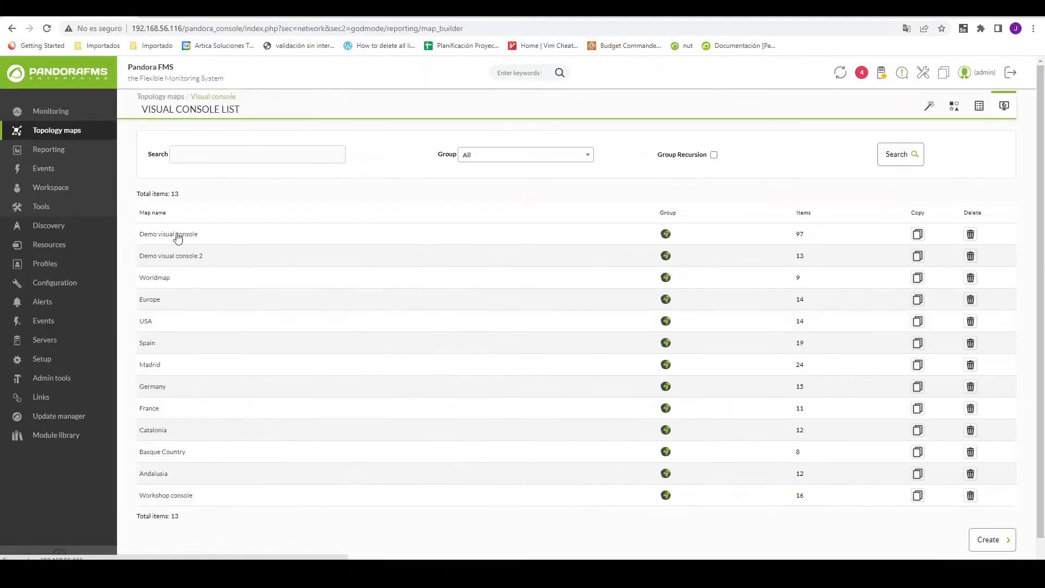
scroll(583, 431, down, 1)
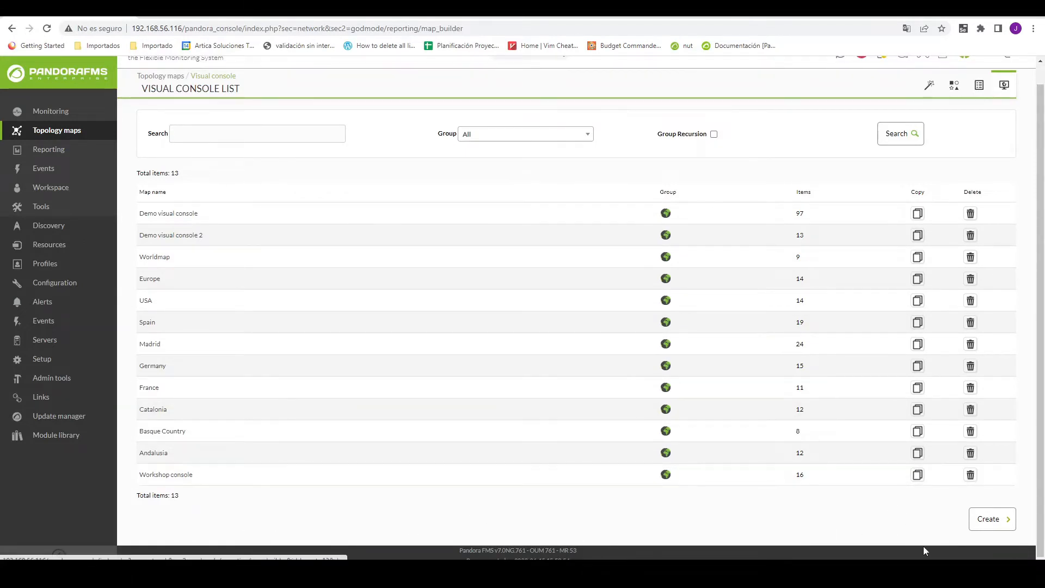
click(986, 523)
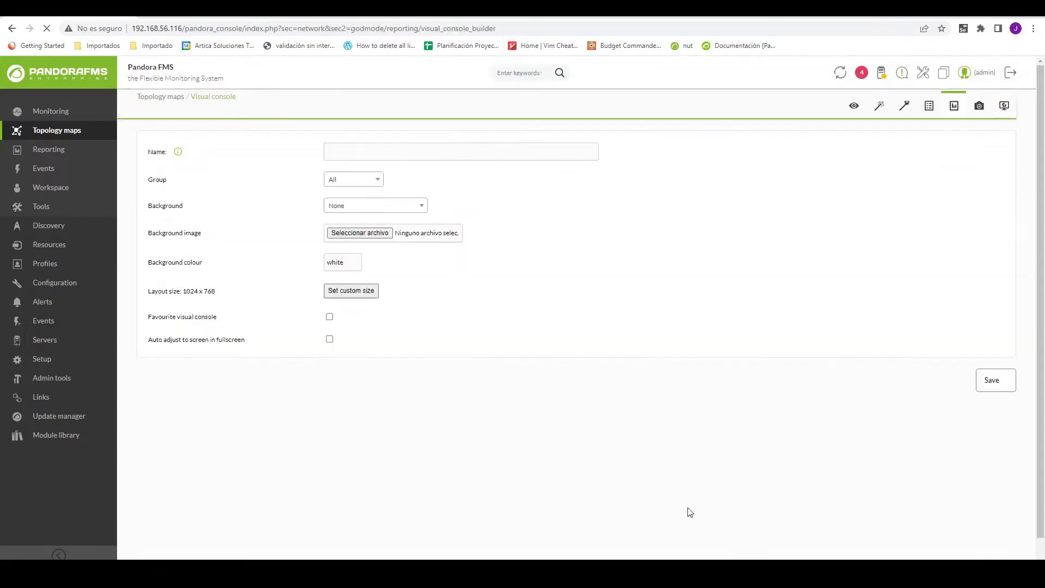
Name the new visual console Workshop and assign it to the All group
click(335, 154)
text(Workshop)
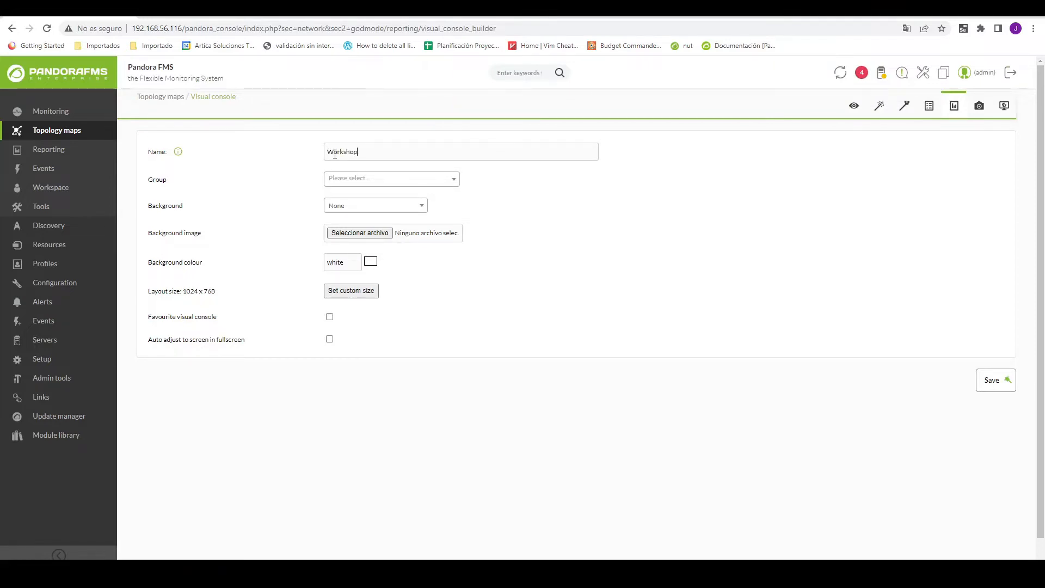
click(363, 181)
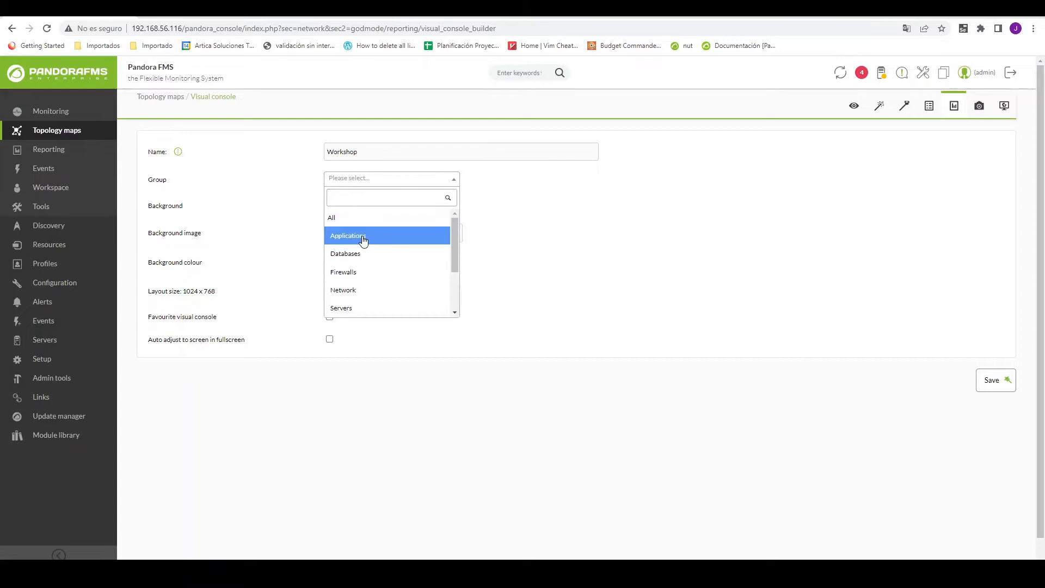
click(361, 236)
click(369, 181)
click(356, 236)
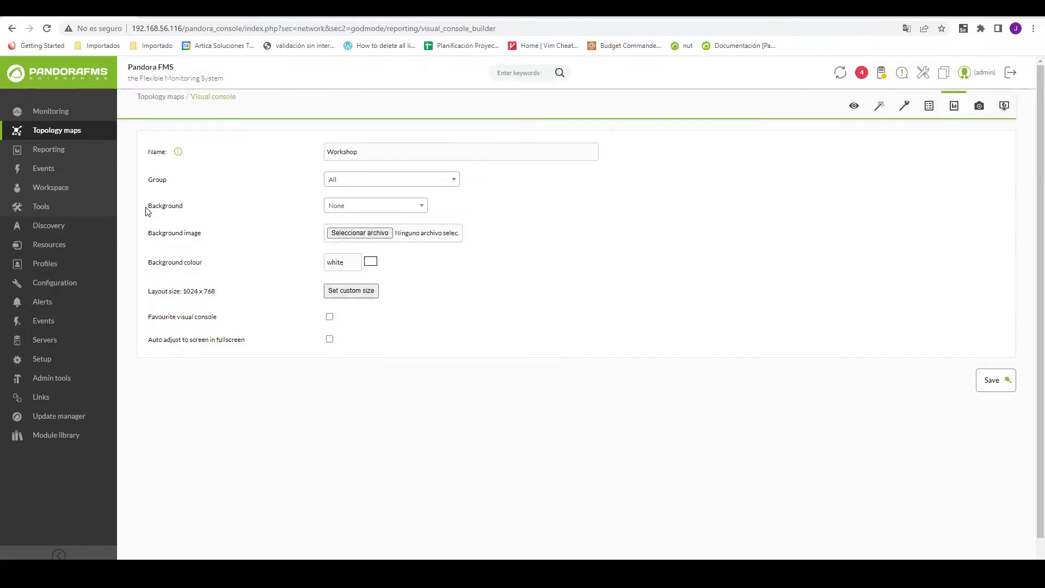
Set the visual console's background to fondo-keep-alive.jpg
drag(145, 211, 233, 249)
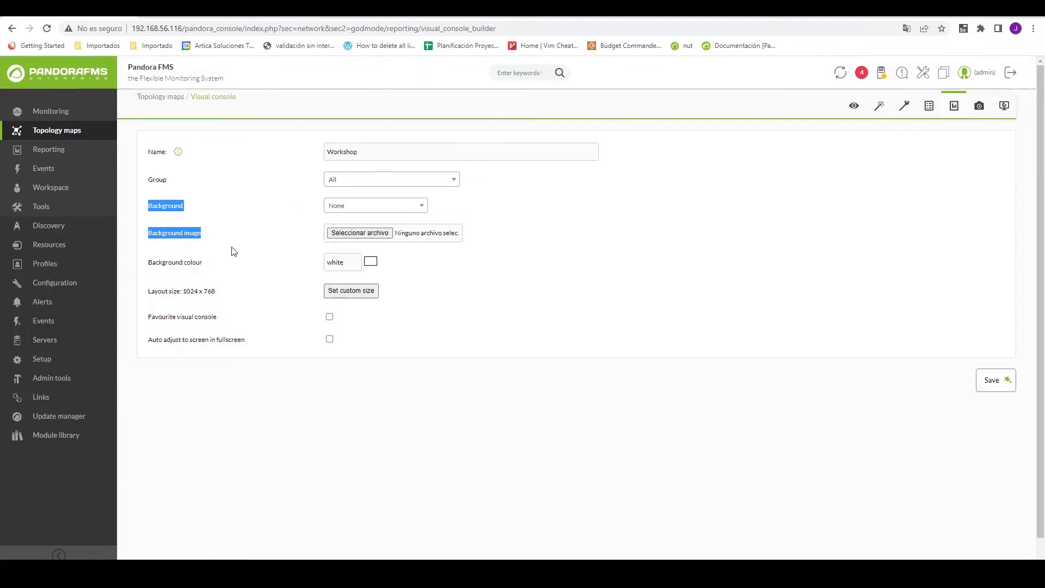
click(519, 234)
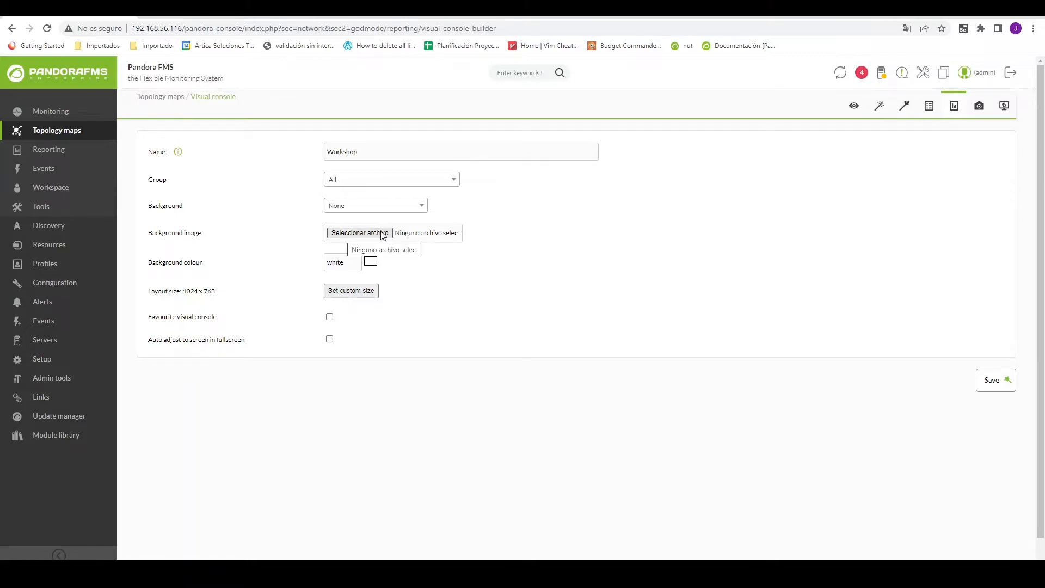
click(377, 207)
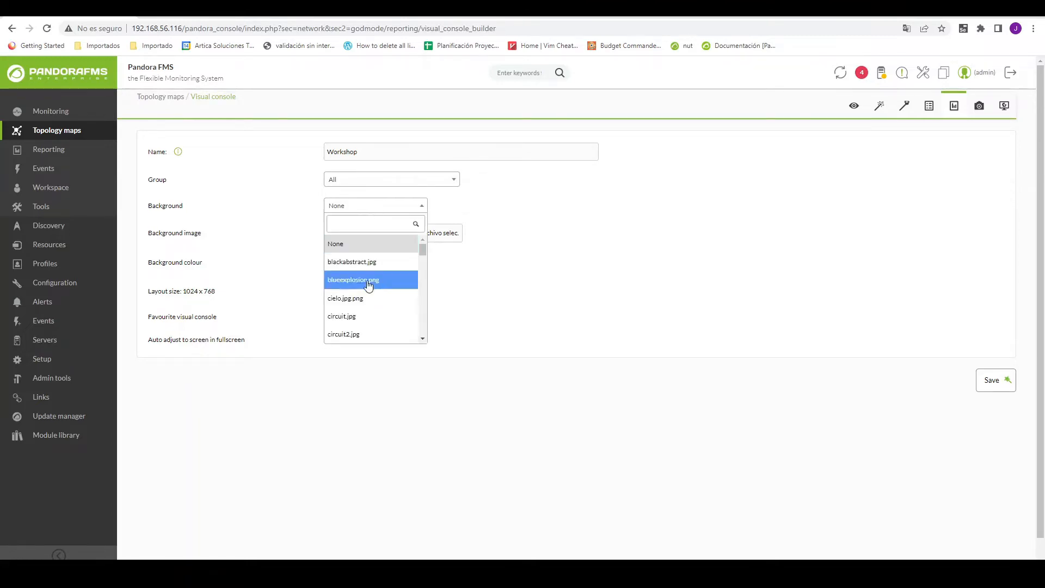
scroll(363, 279, down, 2)
scroll(375, 272, down, 3)
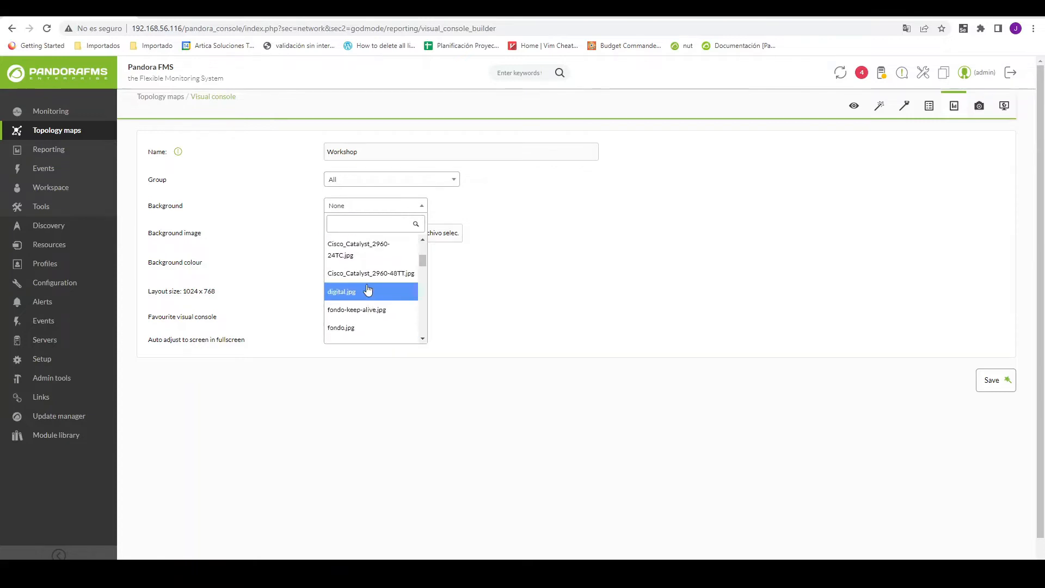
click(377, 255)
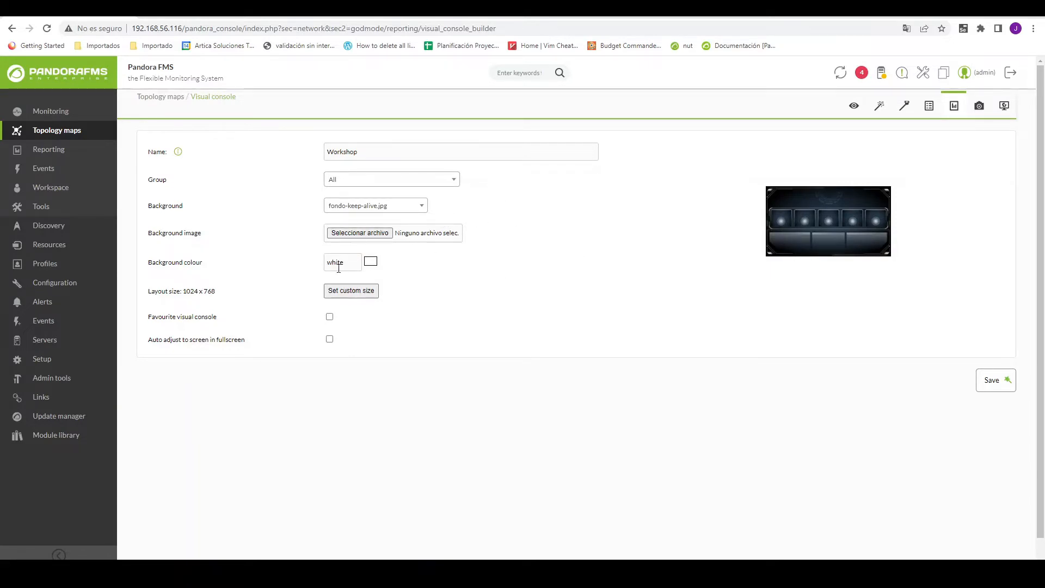
scroll(334, 268, down, 1)
drag(146, 243, 228, 252)
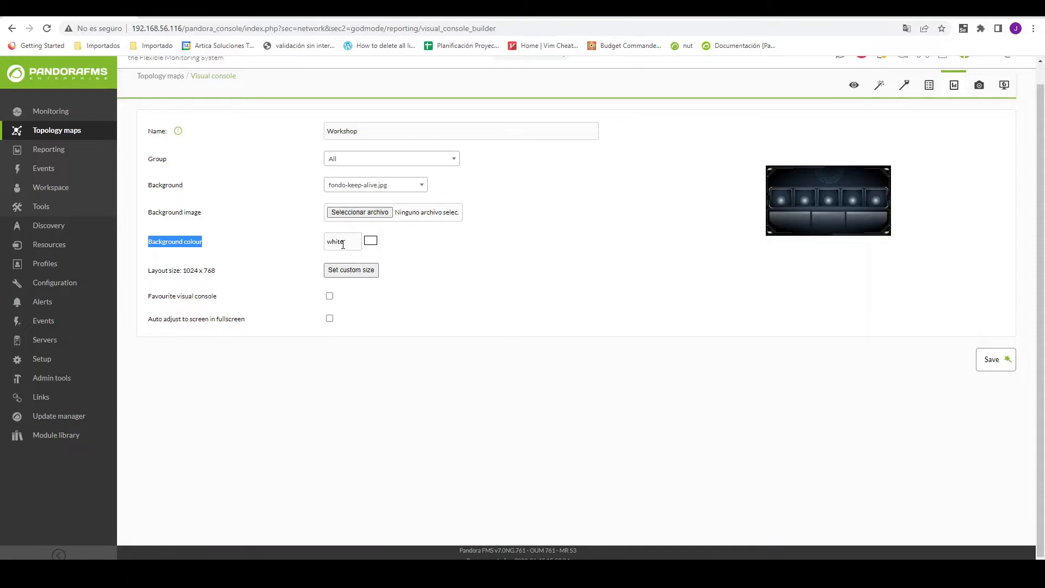
drag(188, 193, 143, 187)
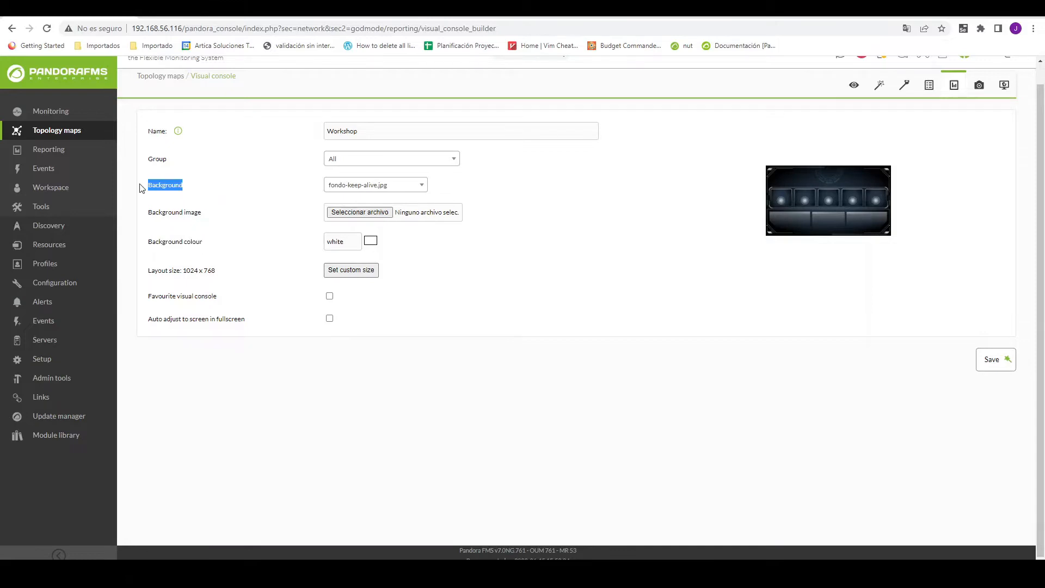
click(202, 244)
Set a custom layout size of 1920 x 1080 and mark the visual console as a favourite
click(334, 271)
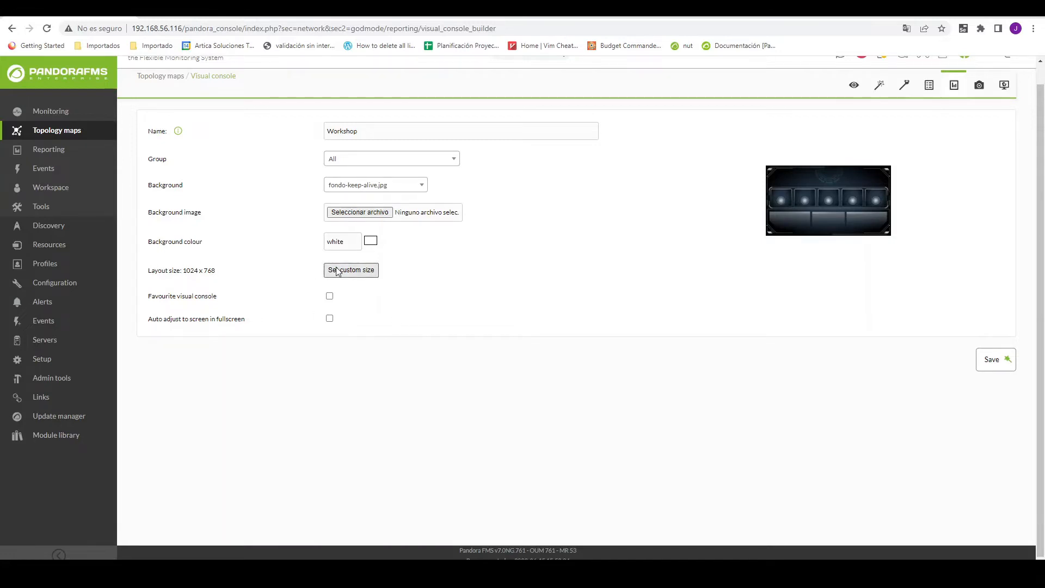
drag(424, 272, 333, 293)
text(1920)
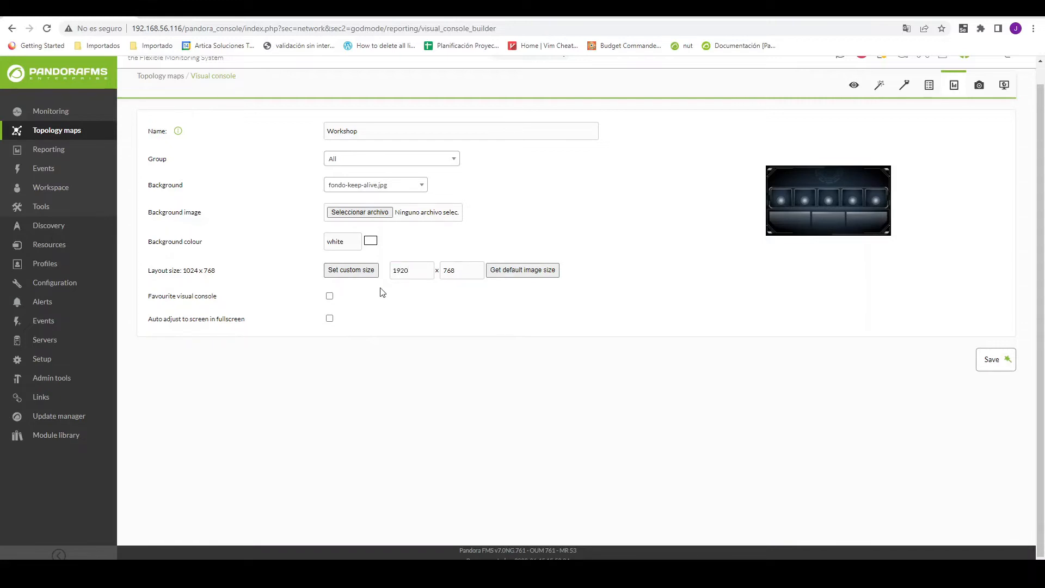
drag(465, 271, 422, 266)
text(1080)
Open the existing Workshop console from the favourite visual consoles, leaving the new console's form unsaved
mouse_move(65, 136)
mouse_move(150, 189)
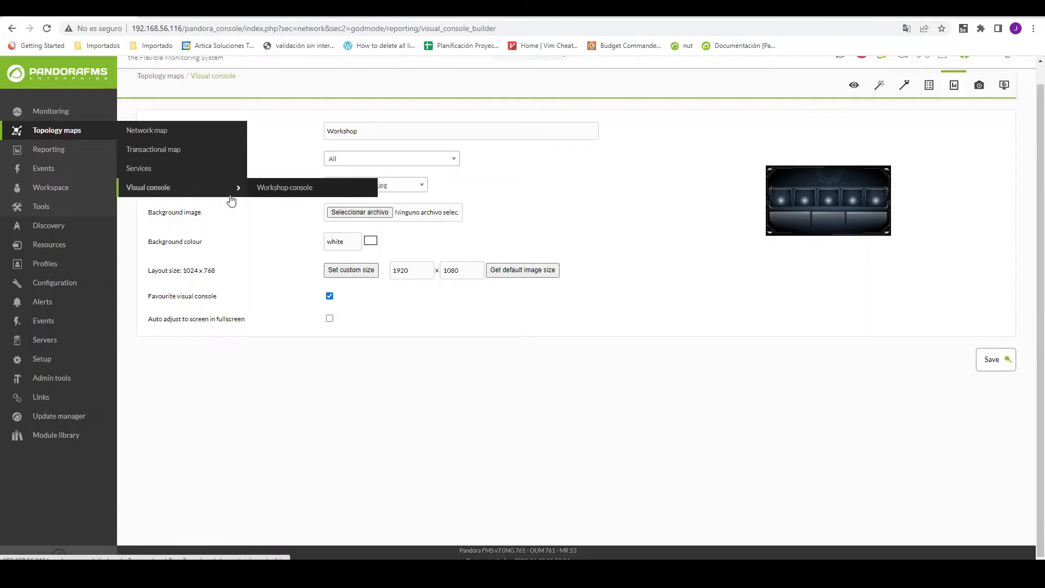
click(288, 191)
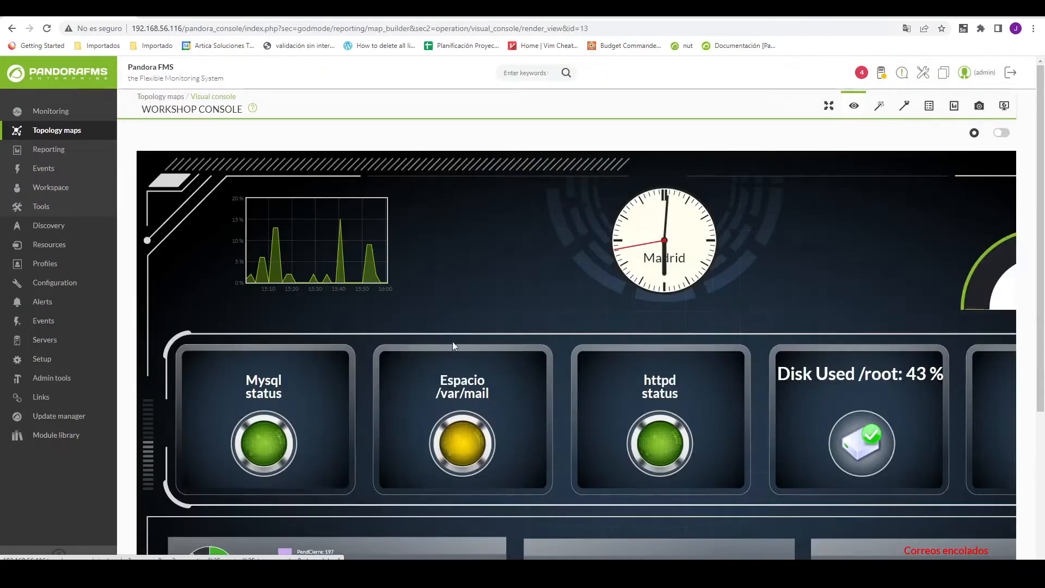
Start a new visual console from the console list, named Workshop and assigned to the All group
click(1003, 108)
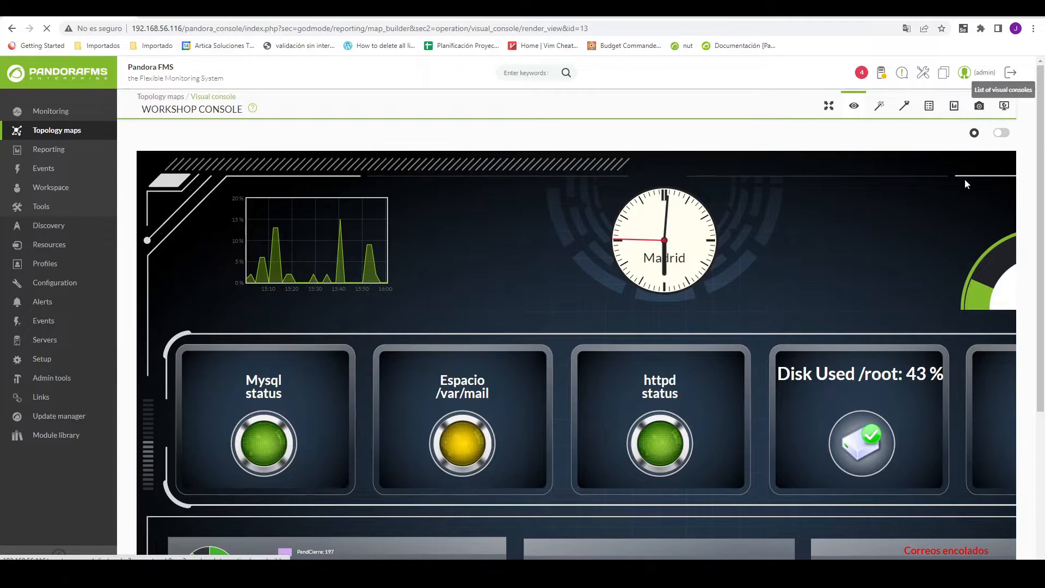
scroll(530, 337, down, 1)
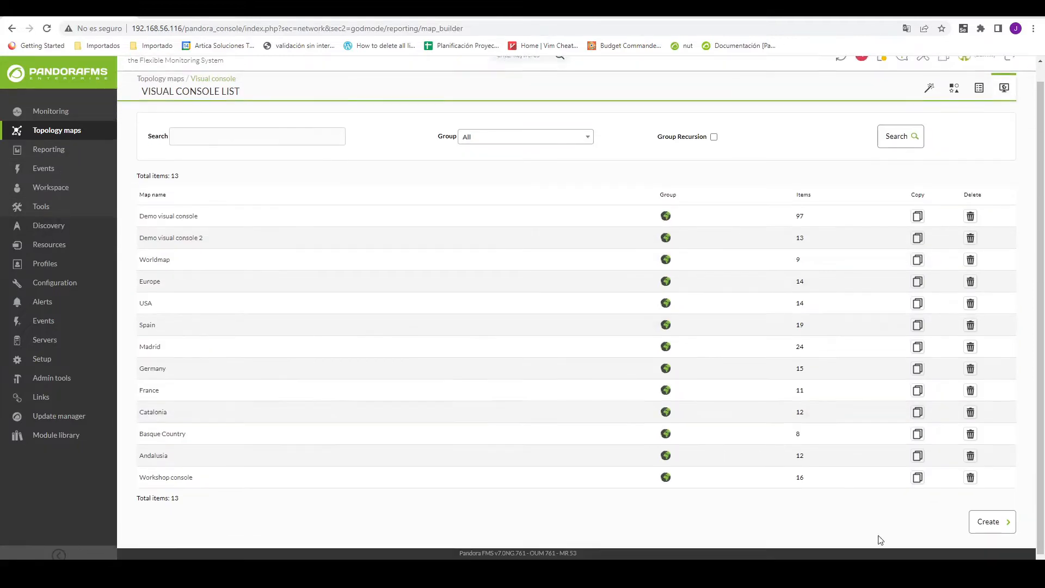
click(974, 521)
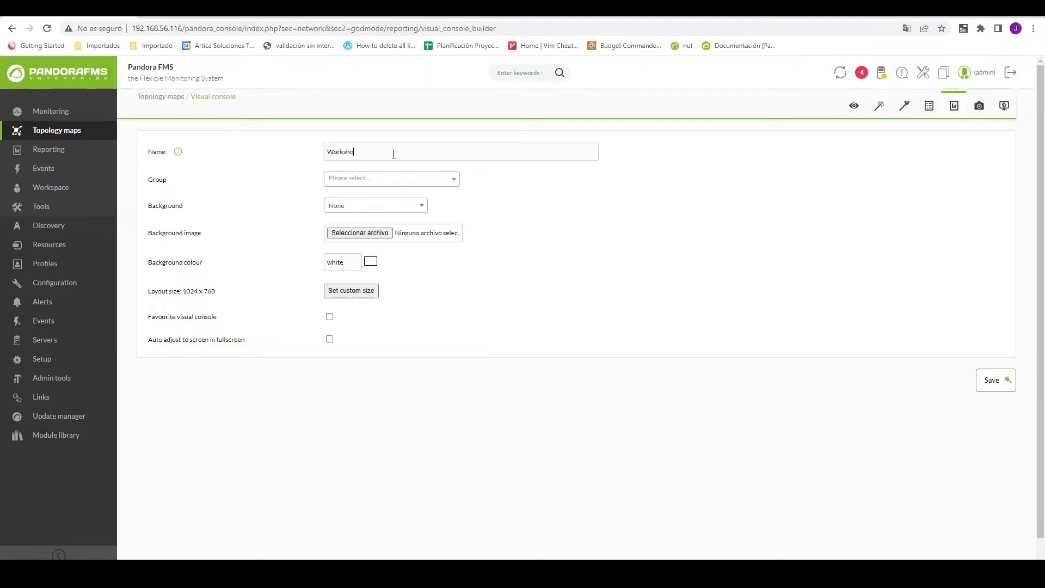
click(386, 184)
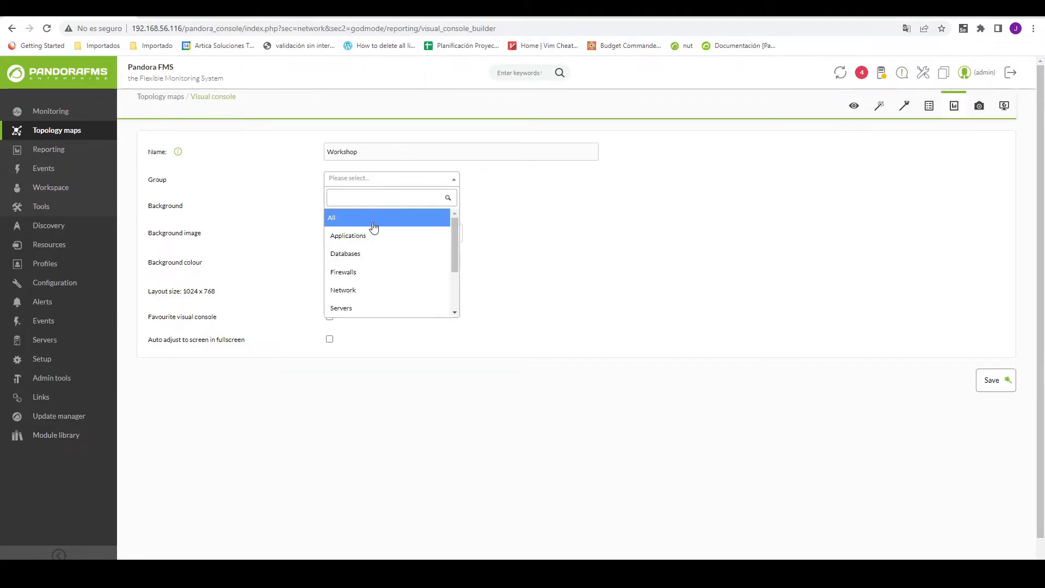
click(372, 220)
Set the Workshop console's background to fondo-keep-alive.jpg
click(350, 205)
scroll(399, 316, down, 5)
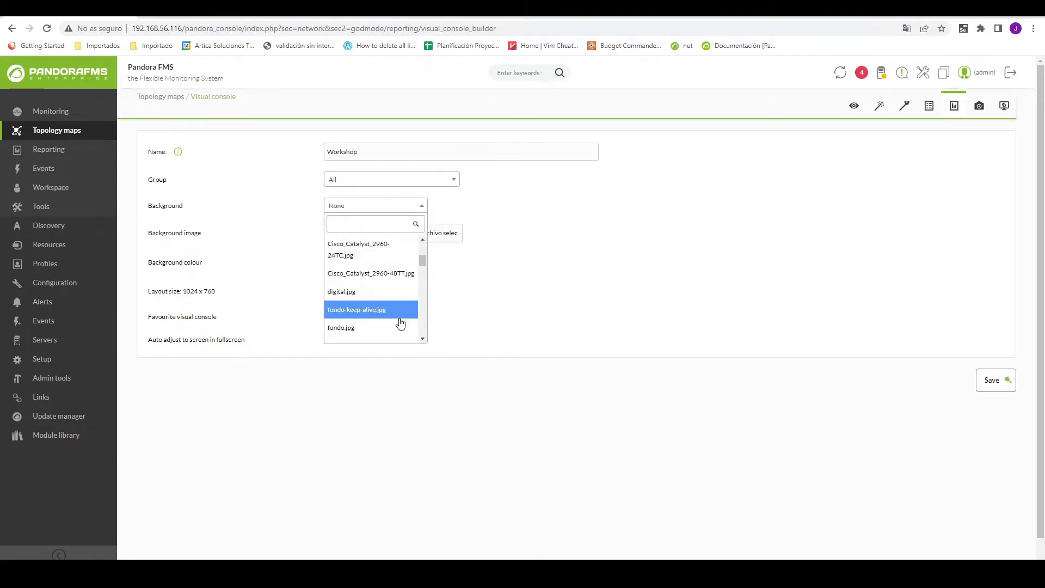
click(381, 309)
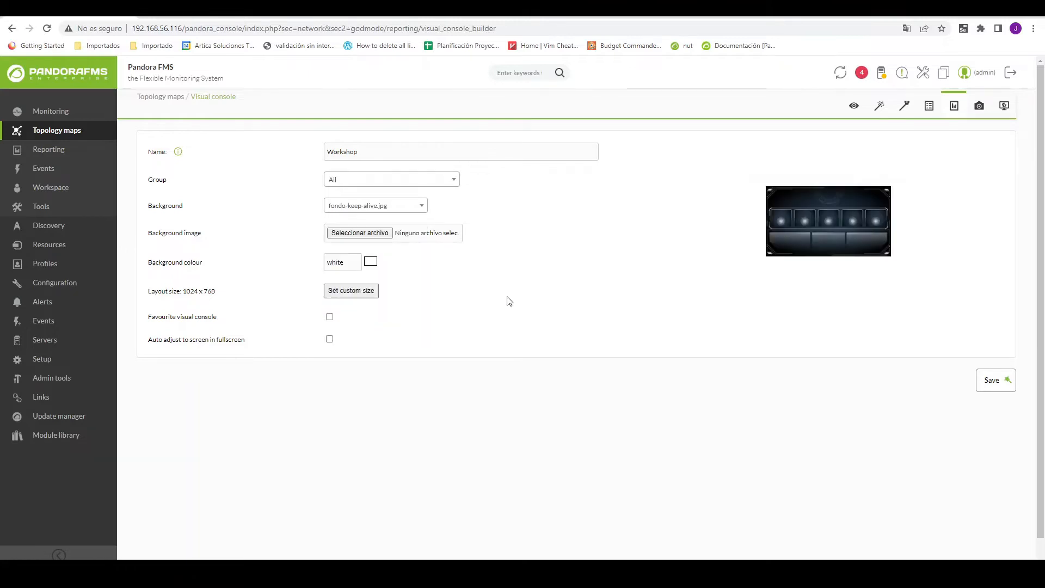
Give the Workshop console a custom layout size of 1920 x 1080
click(351, 290)
click(345, 289)
text(1)
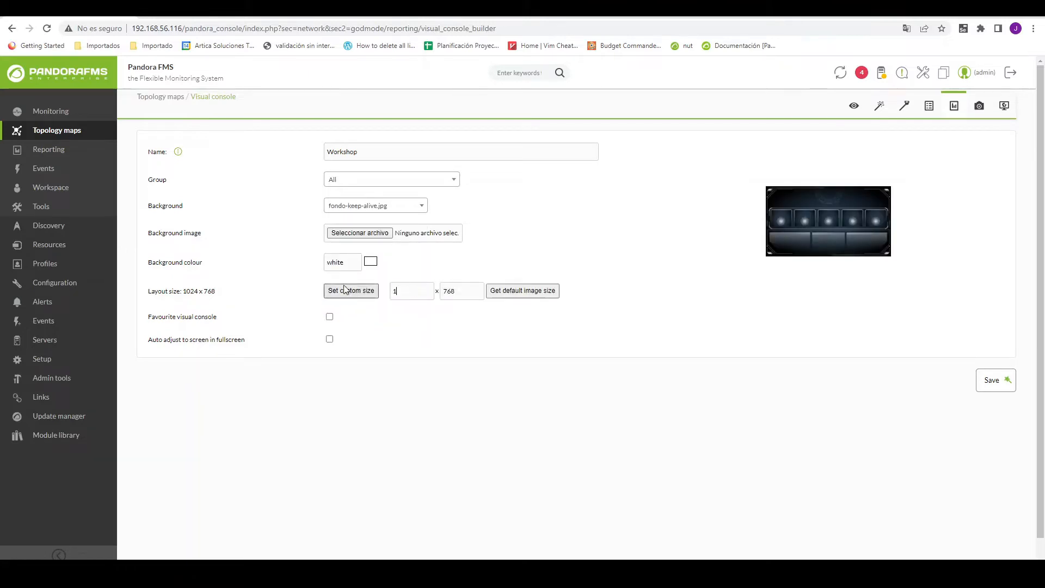
text(920)
key(Tab)
text(10)
Mark the console as a favourite with auto adjust to screen in fullscreen, and save it
click(330, 316)
click(330, 339)
scroll(760, 354, down, 1)
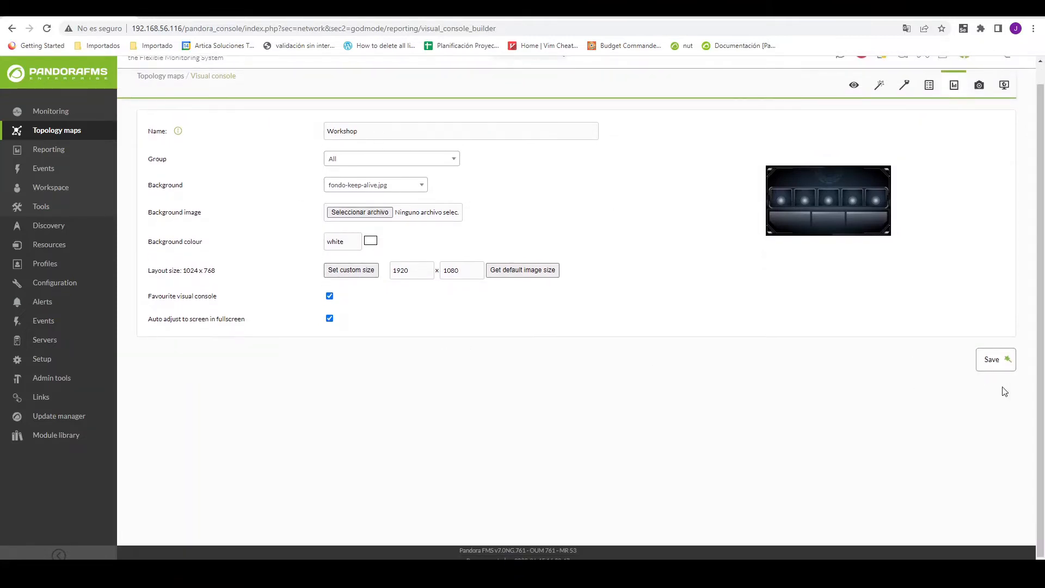
click(987, 365)
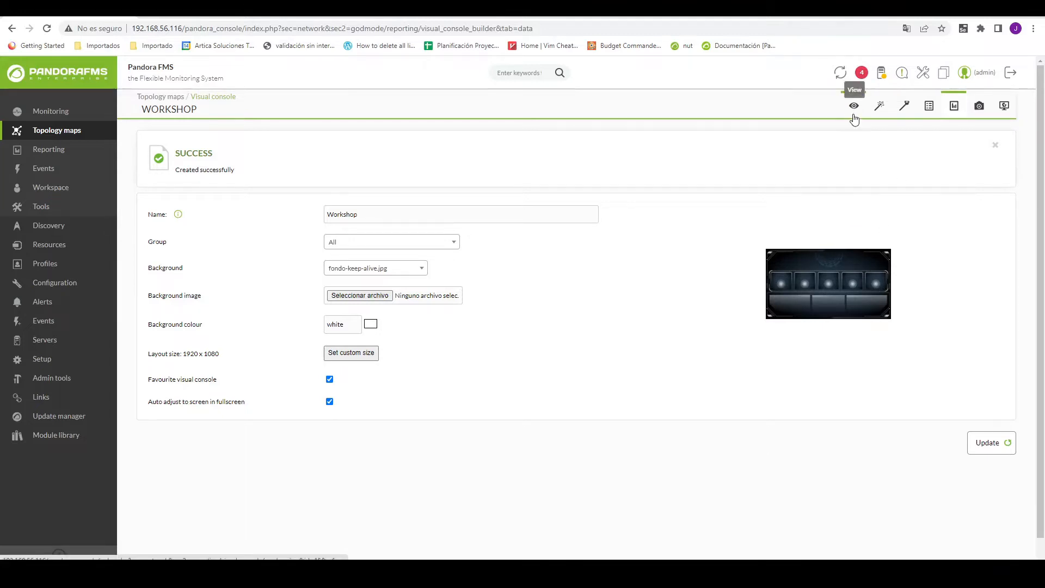
Open the view of the new Workshop console and look over its whole background layout
scroll(838, 150, down, 5)
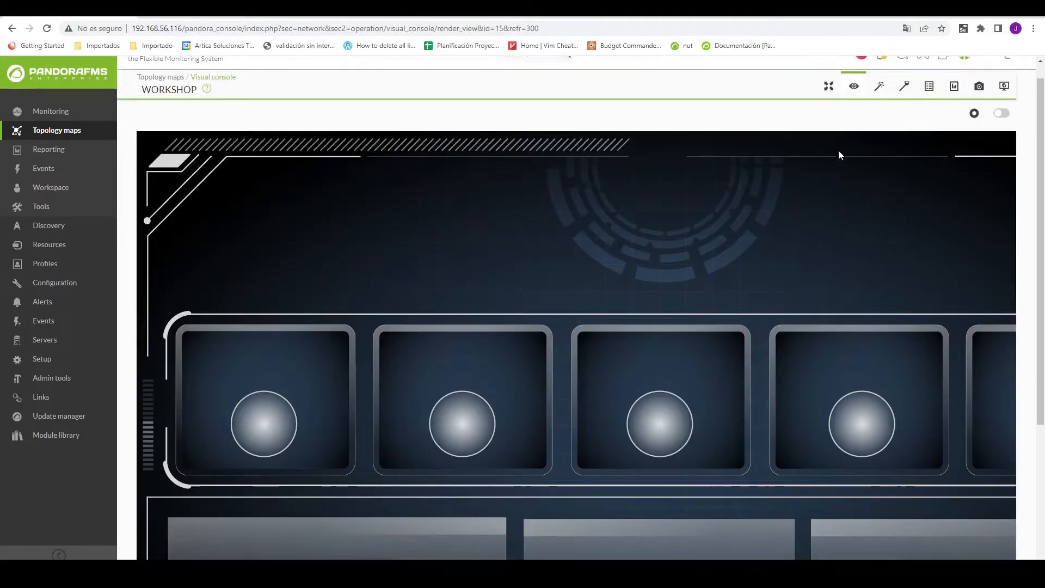
scroll(532, 345, up, 2)
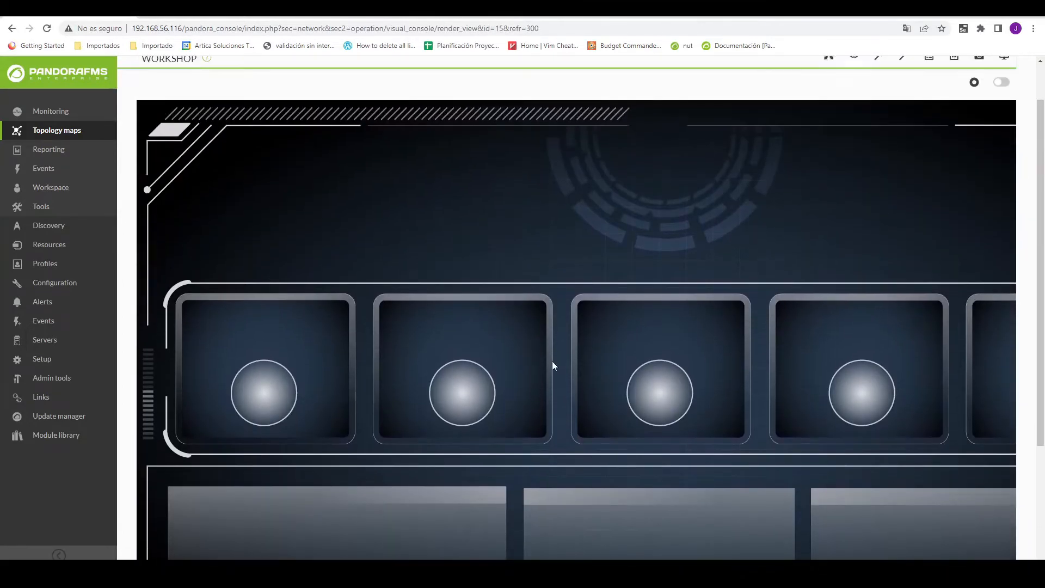
scroll(536, 371, up, 1)
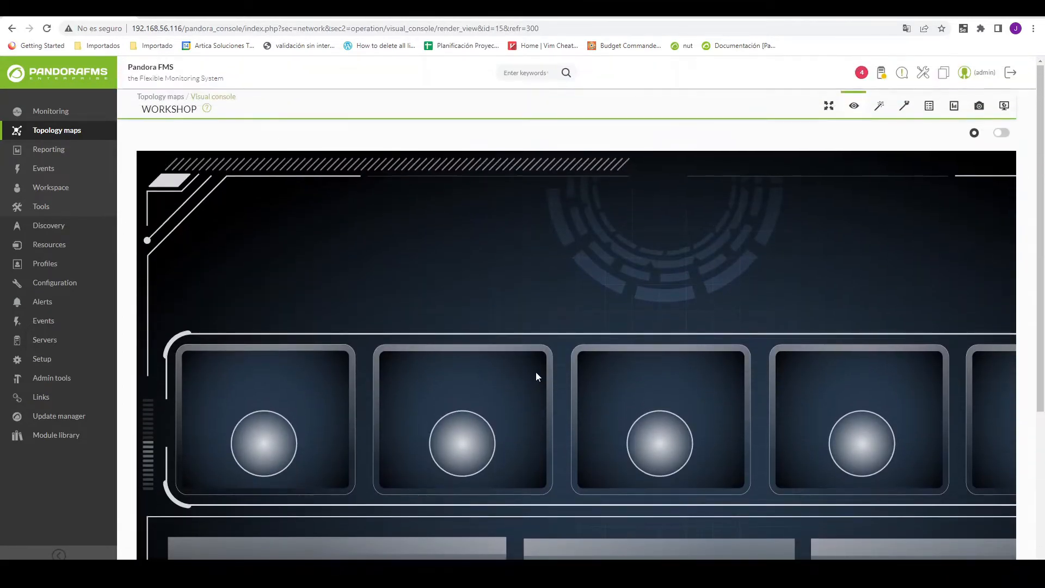
scroll(535, 372, down, 3)
scroll(446, 363, down, 1)
scroll(443, 363, right, 3)
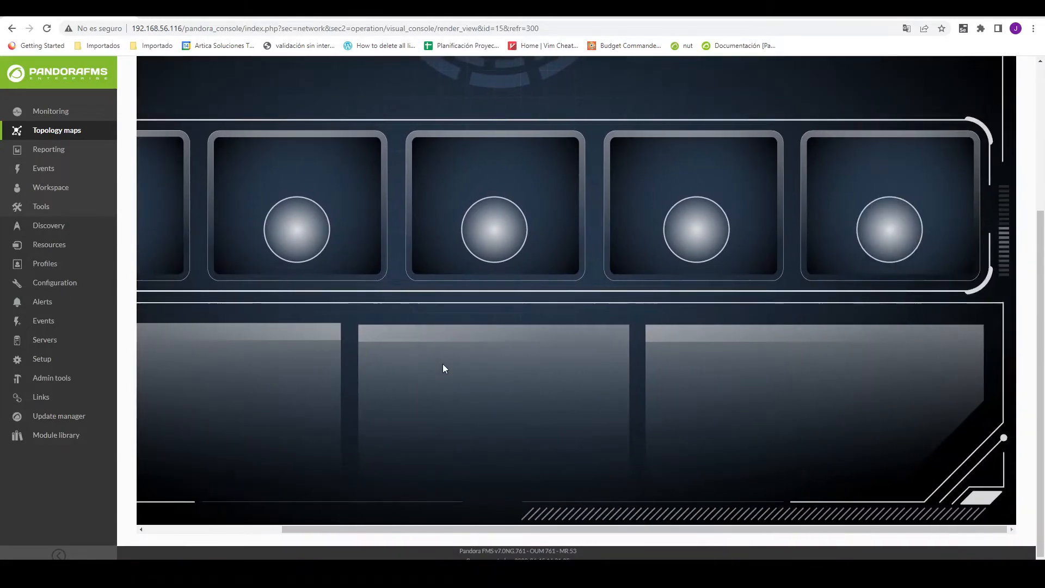
scroll(843, 143, up, 4)
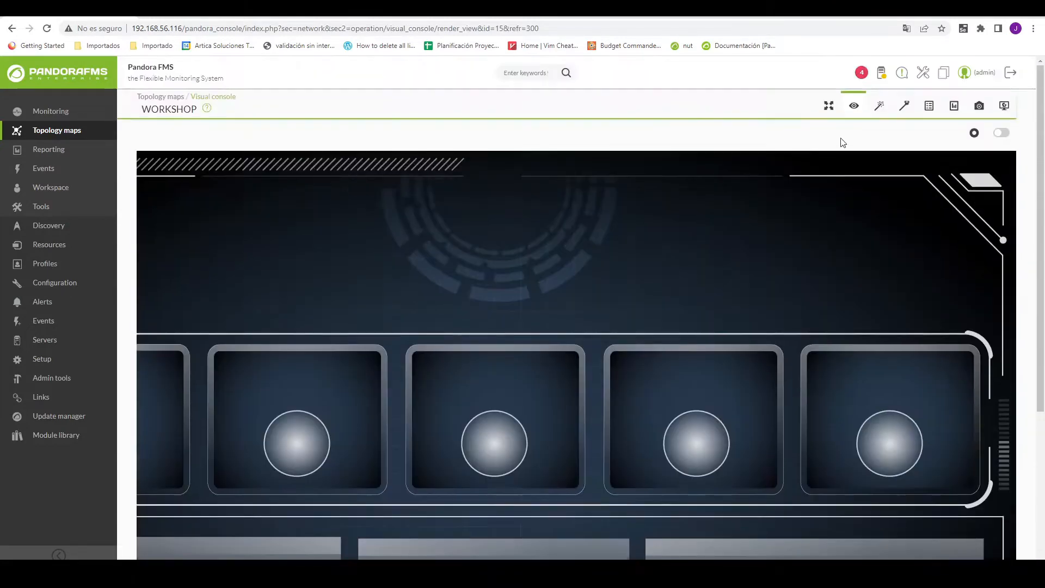
Check how the Workshop console fits the screen in fullscreen mode, and return to the normal view
click(829, 106)
scroll(426, 202, down, 2)
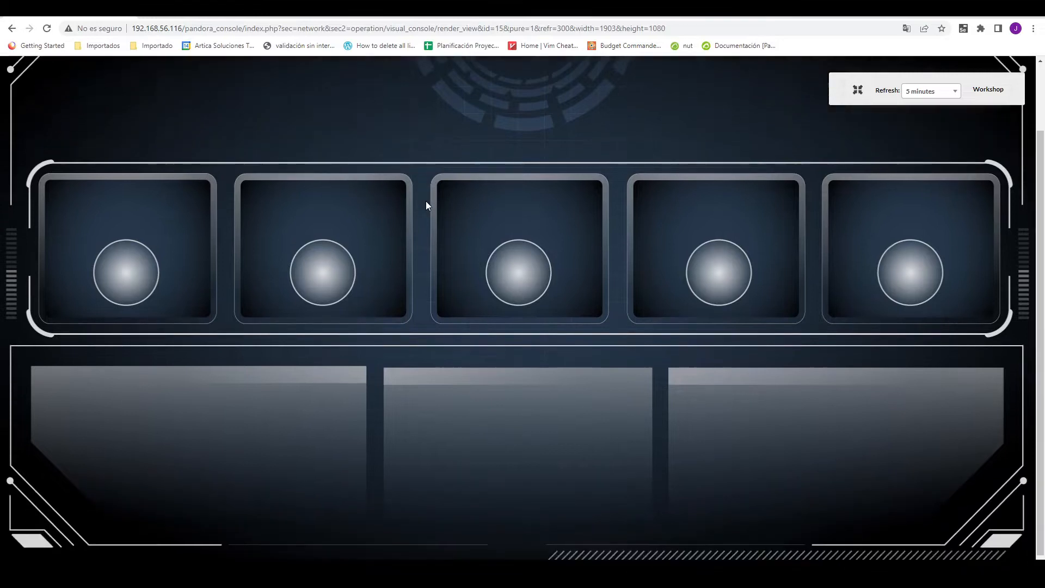
scroll(484, 308, up, 2)
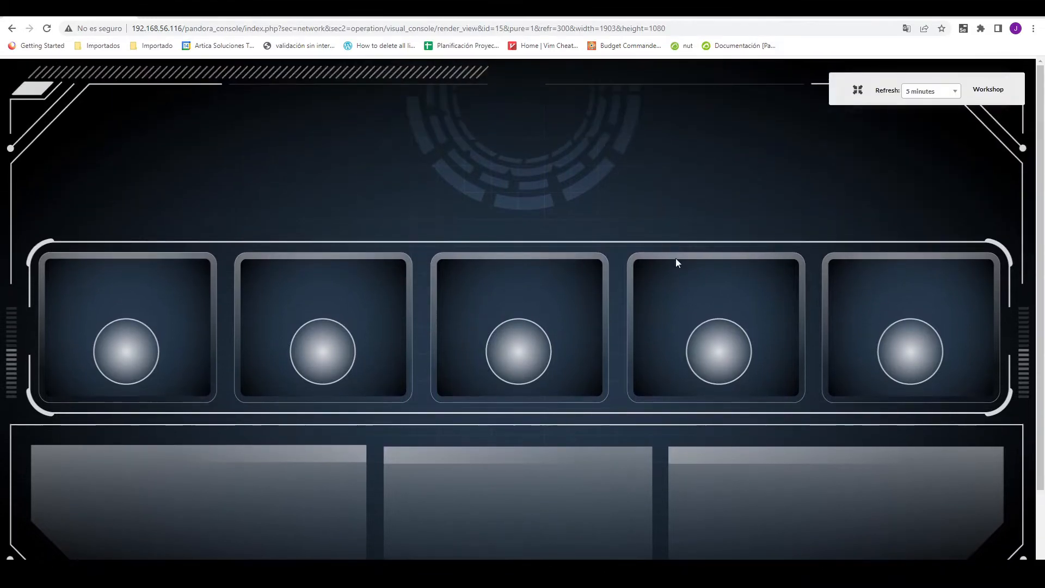
scroll(607, 338, down, 1)
click(857, 89)
Turn on edit mode for the Workshop console and start creating a Static graph item
scroll(726, 252, down, 4)
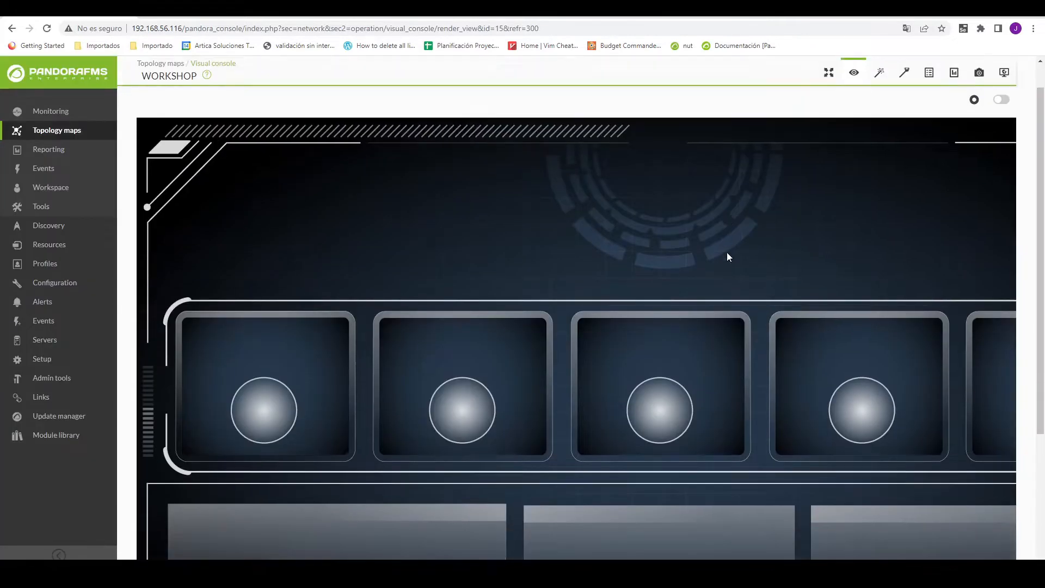
scroll(622, 342, up, 2)
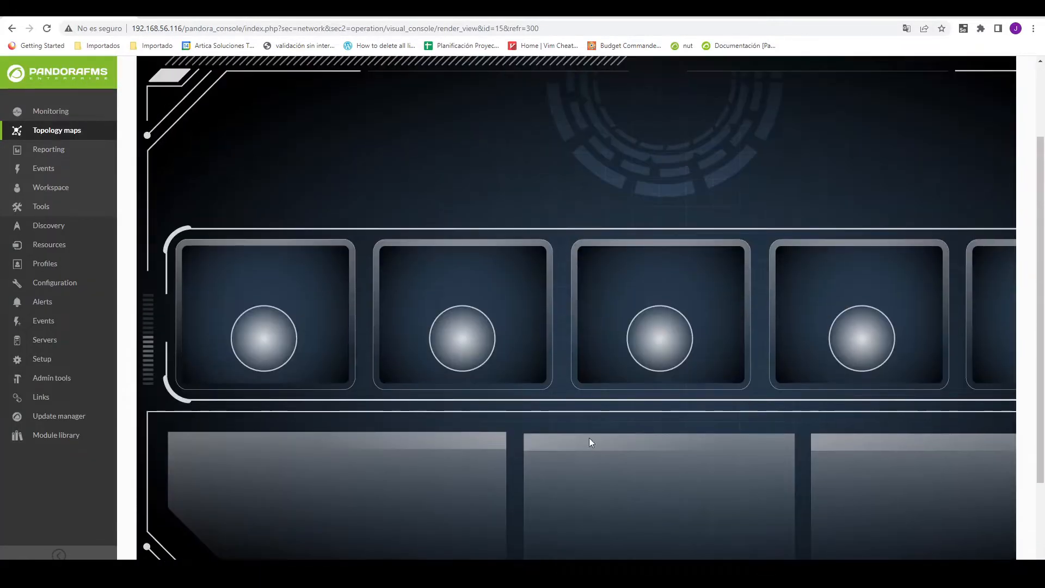
scroll(603, 442, up, 2)
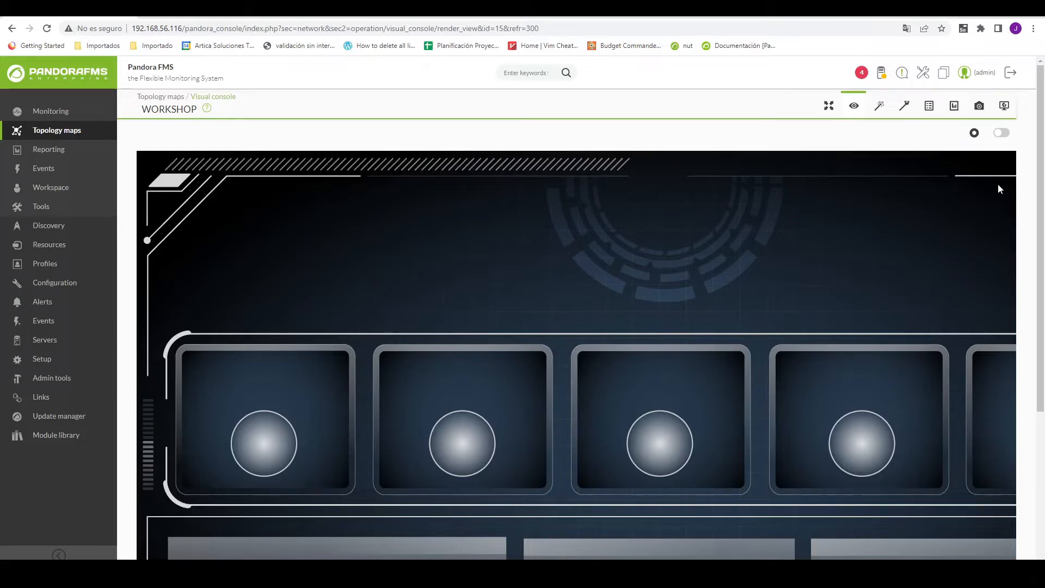
click(1003, 134)
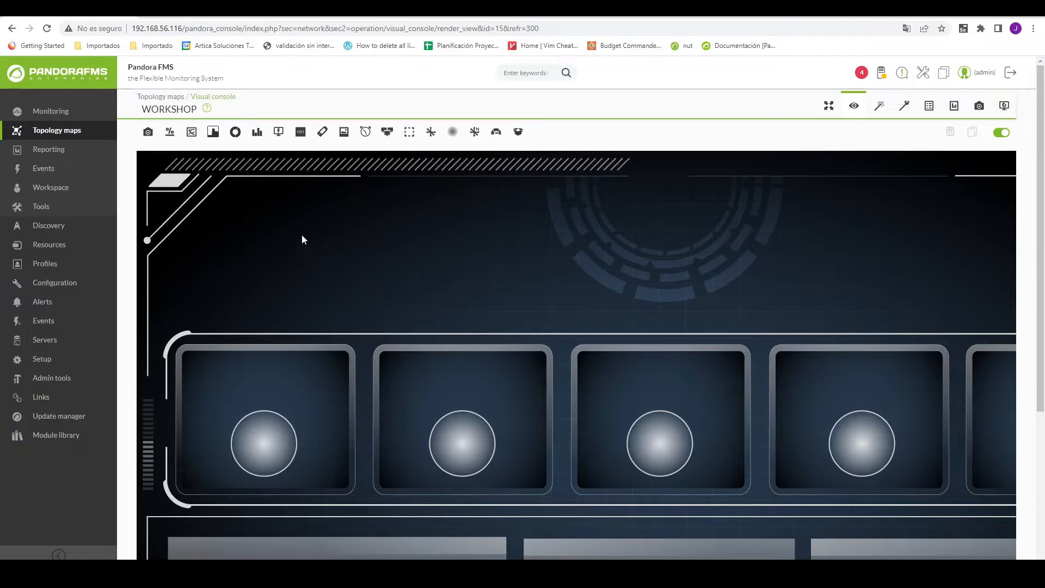
click(151, 132)
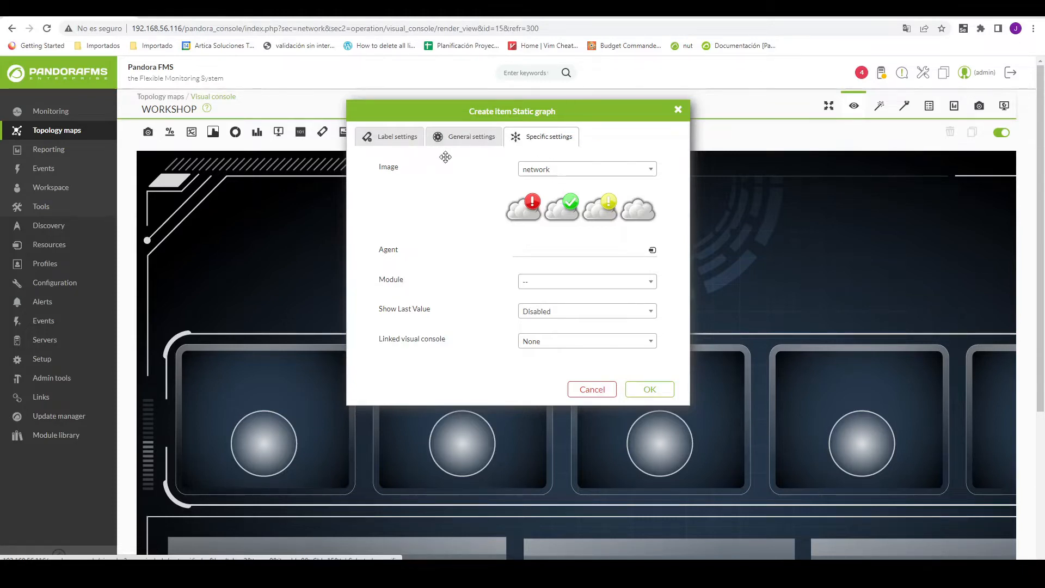
Review the general, label and specific settings of the new Static graph item
click(473, 137)
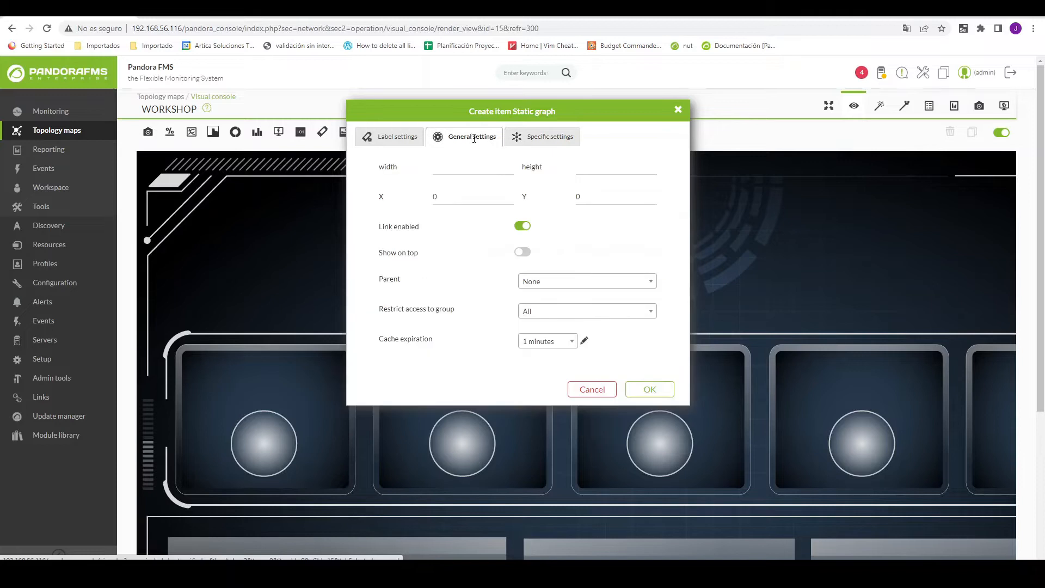
click(395, 141)
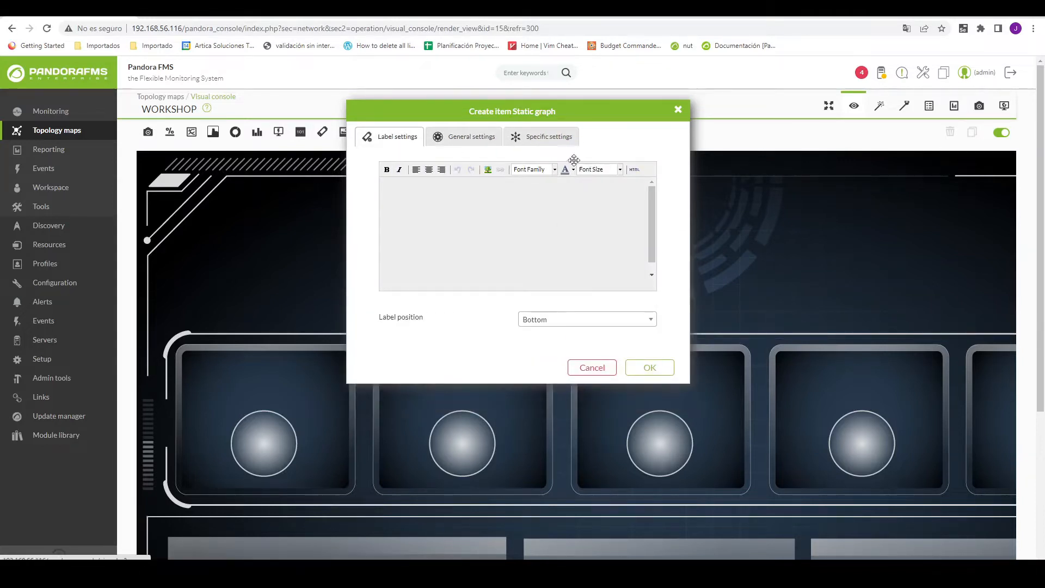
click(549, 142)
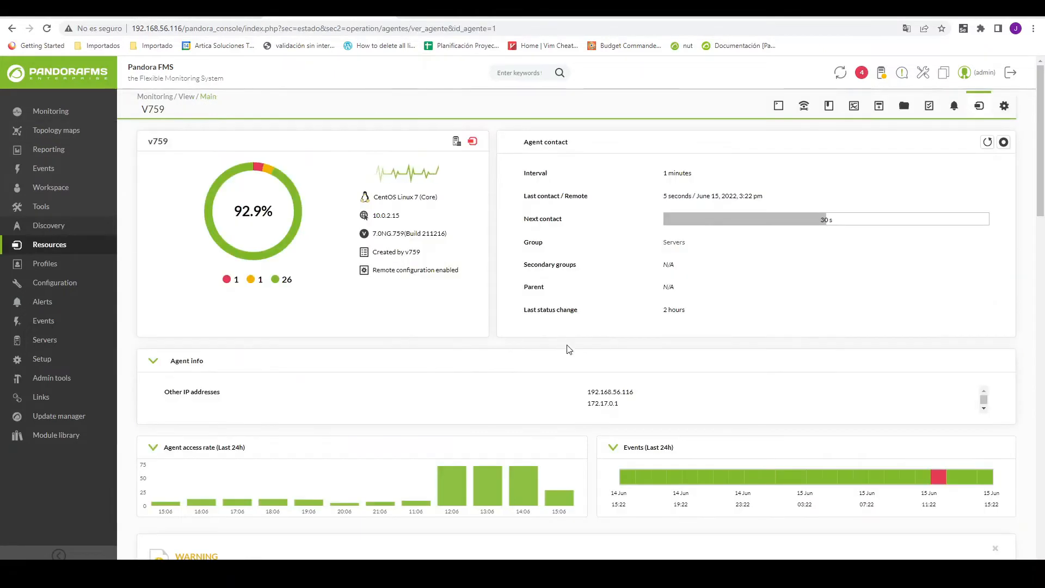
Examine the status of the modules on agent v759, in particular Correos en cola
scroll(567, 349, down, 10)
scroll(582, 375, up, 2)
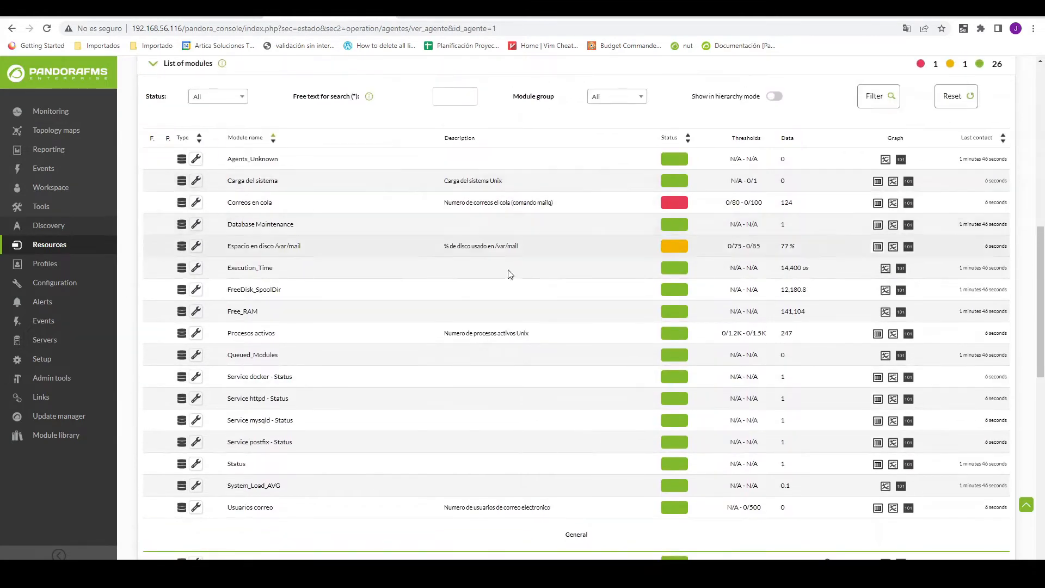
scroll(538, 187, down, 1)
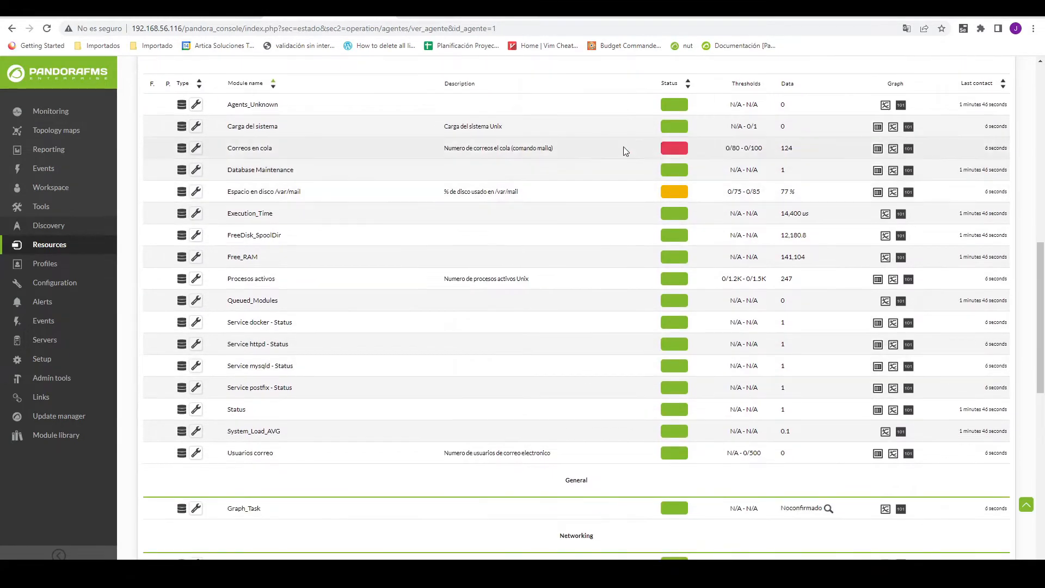
drag(231, 148, 677, 154)
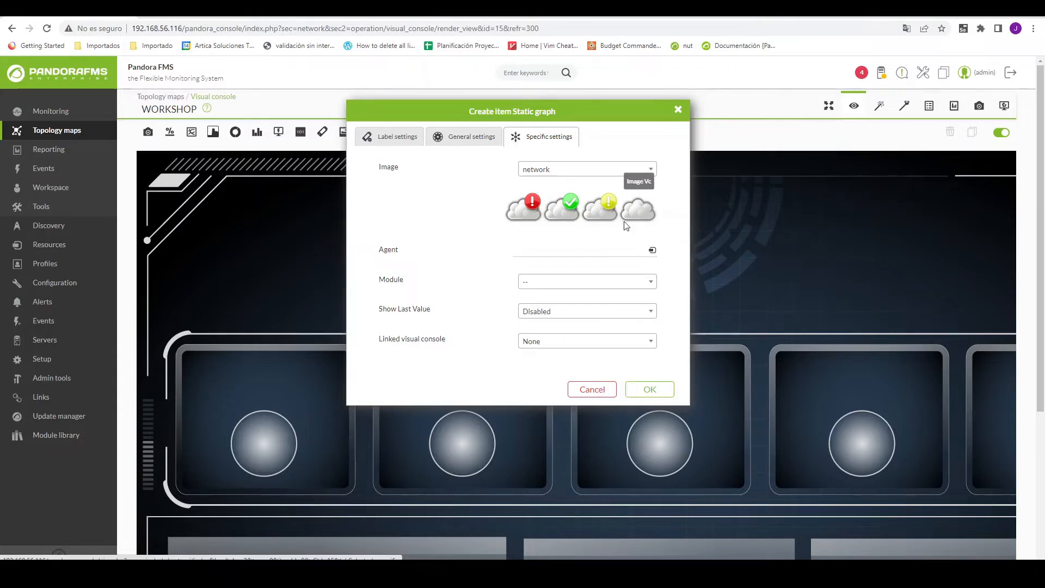
Set the Static graph item's image to status
click(582, 172)
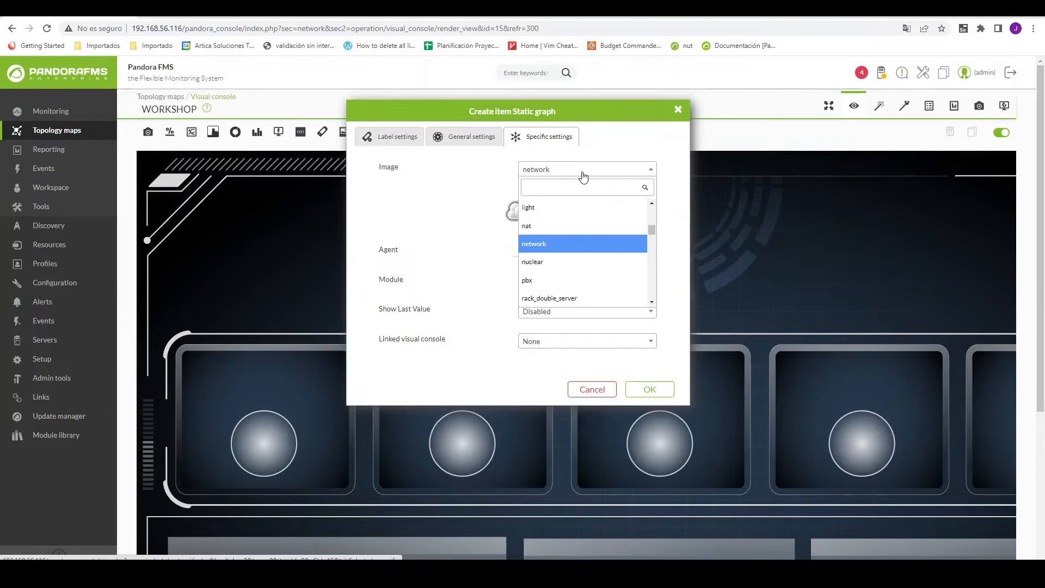
text(sat)
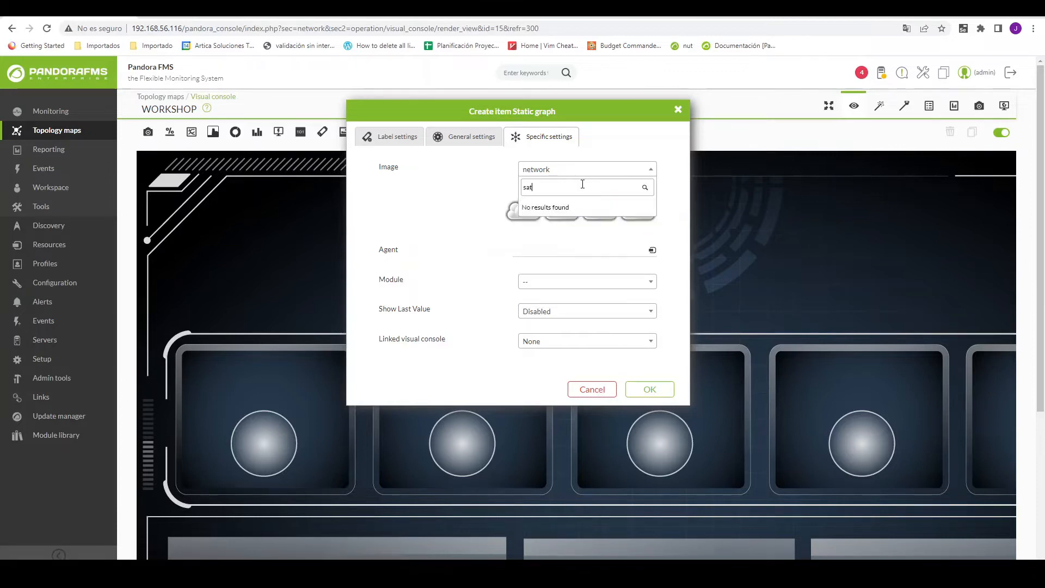
key(BackSpace)
key(BackSpace)
text(t)
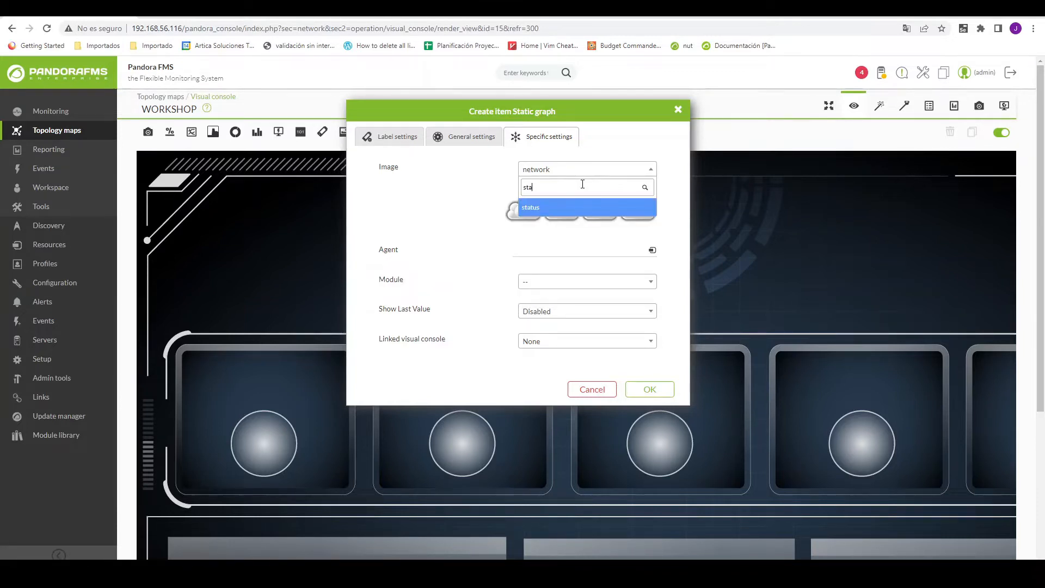
click(546, 209)
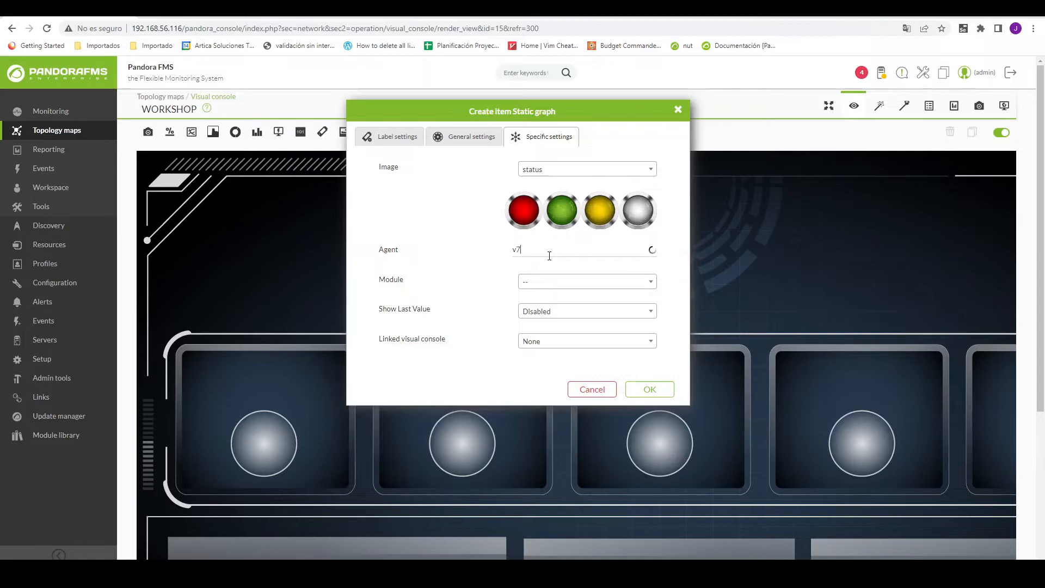
Link the Static graph item to agent v759 and its module Service docker - Status
click(556, 266)
click(564, 281)
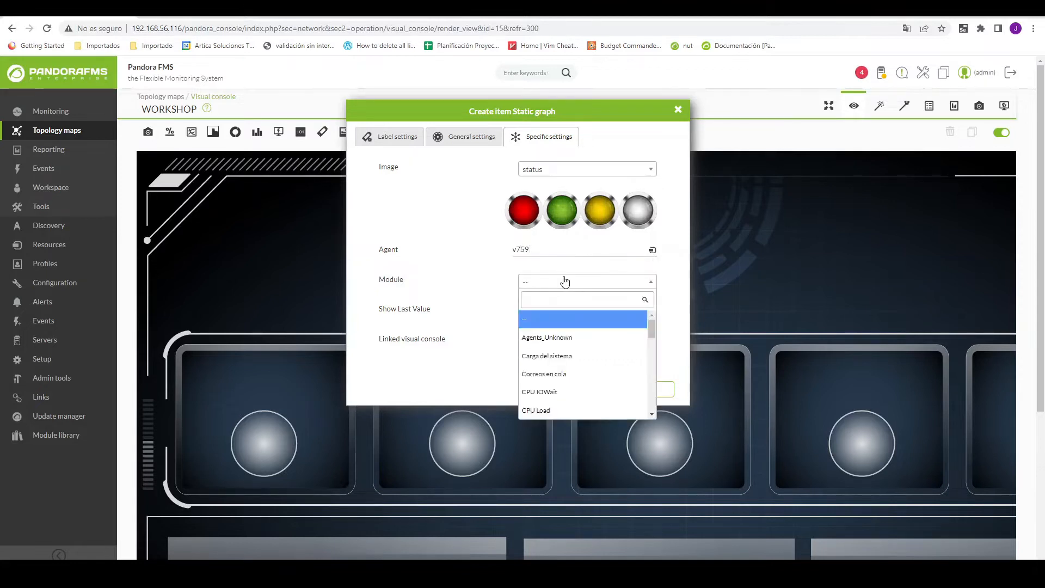
scroll(541, 338, down, 4)
scroll(576, 371, down, 4)
scroll(589, 371, down, 1)
click(584, 360)
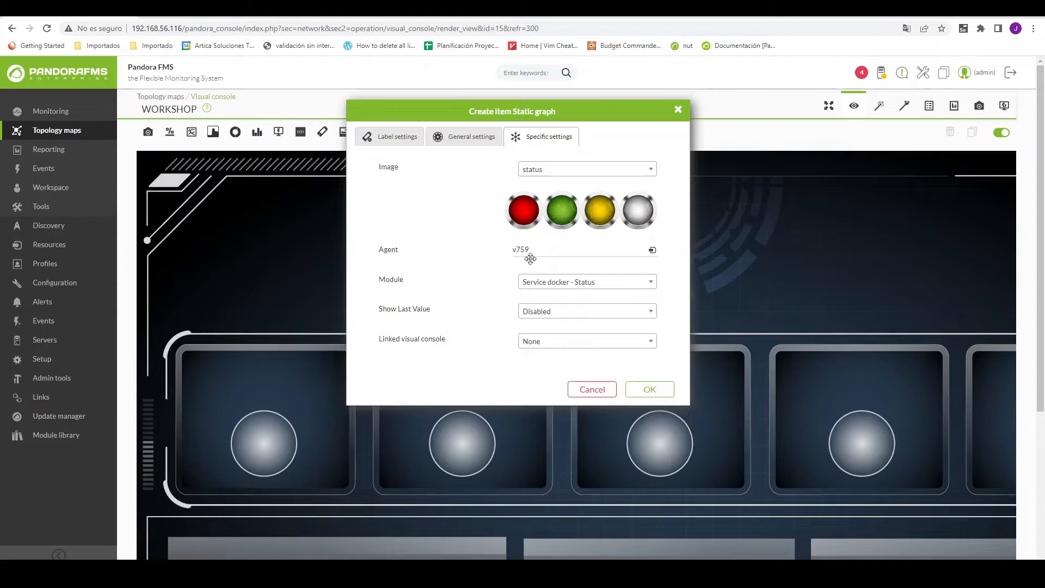
Examine the item's Show Last Value and Linked visual console options and the Link enabled option in its general settings
scroll(530, 258, down, 1)
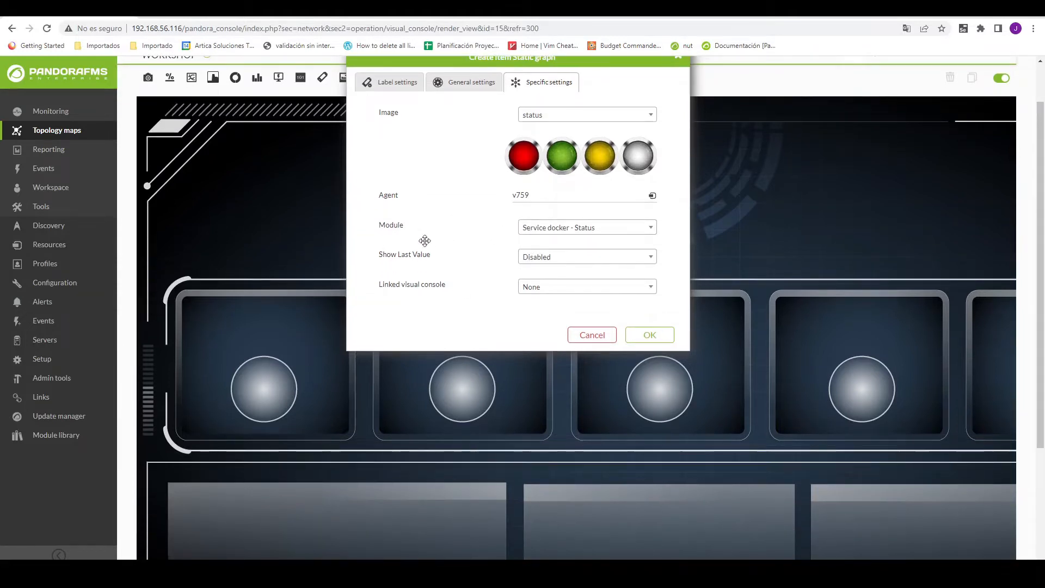
drag(373, 247, 453, 276)
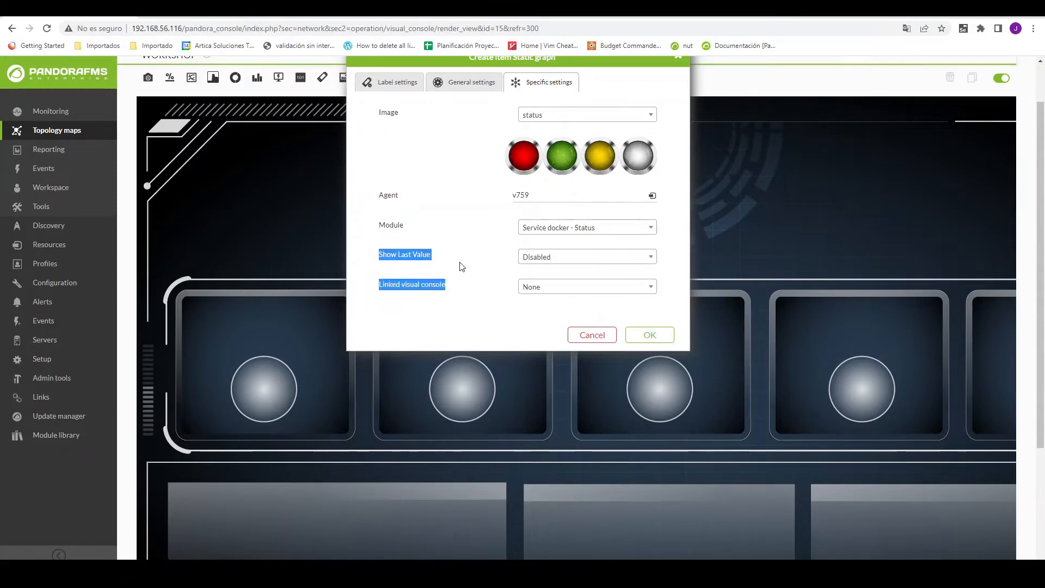
click(444, 260)
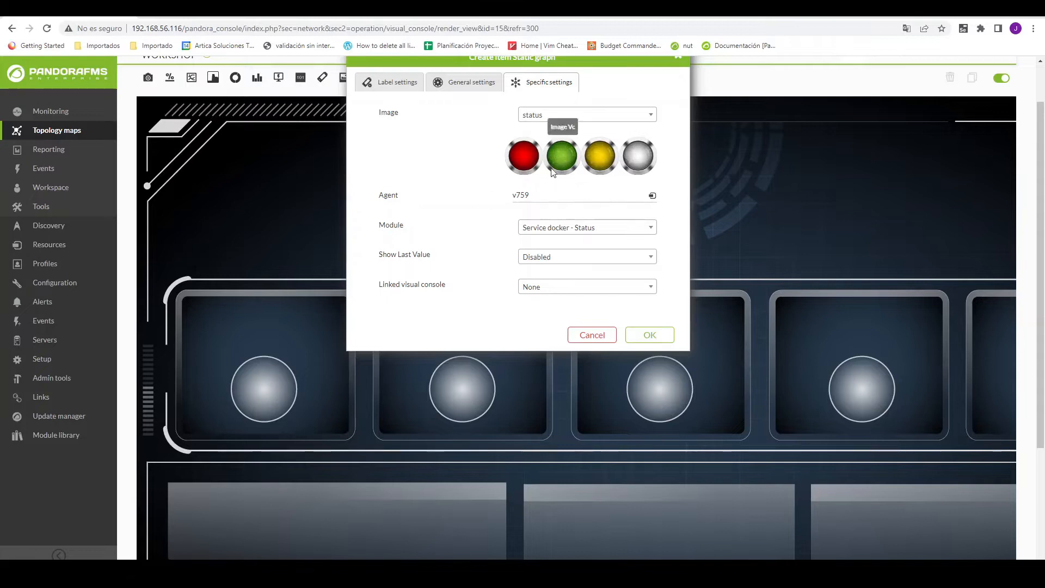
drag(378, 285, 448, 283)
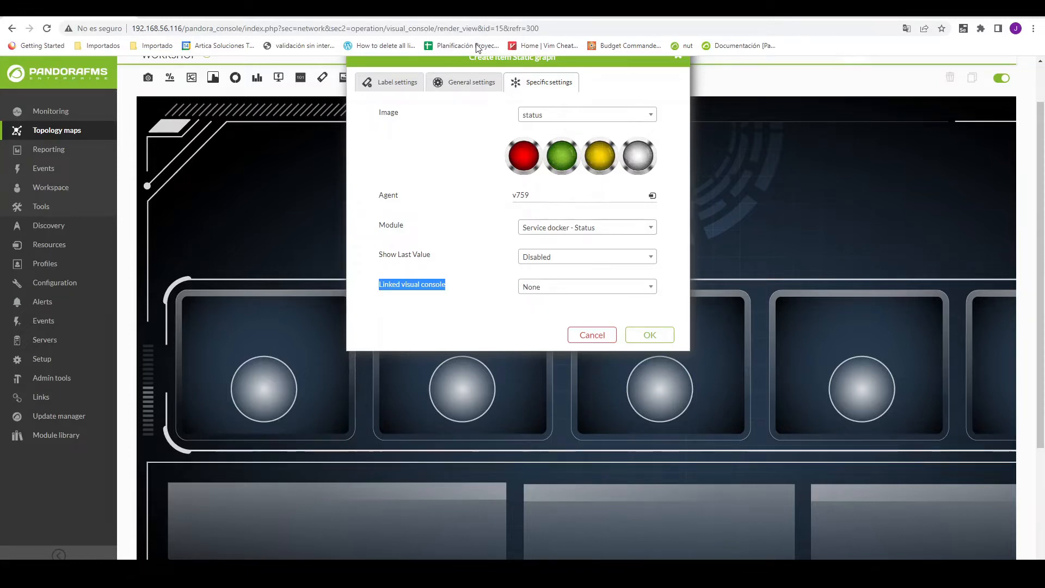
click(489, 81)
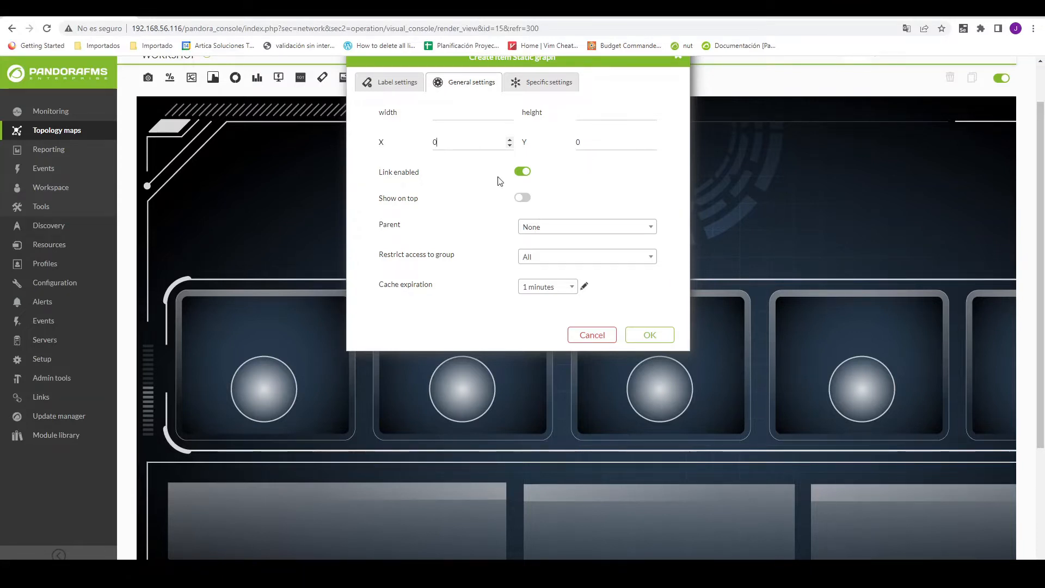
drag(381, 174, 423, 181)
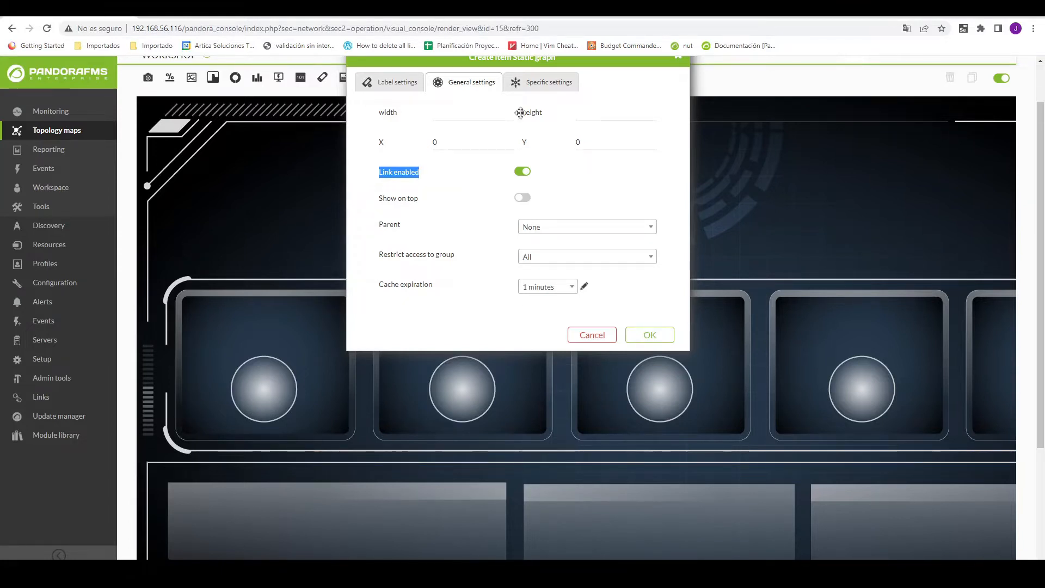
Turn off the Link enabled option in the Static graph item's general settings
click(541, 83)
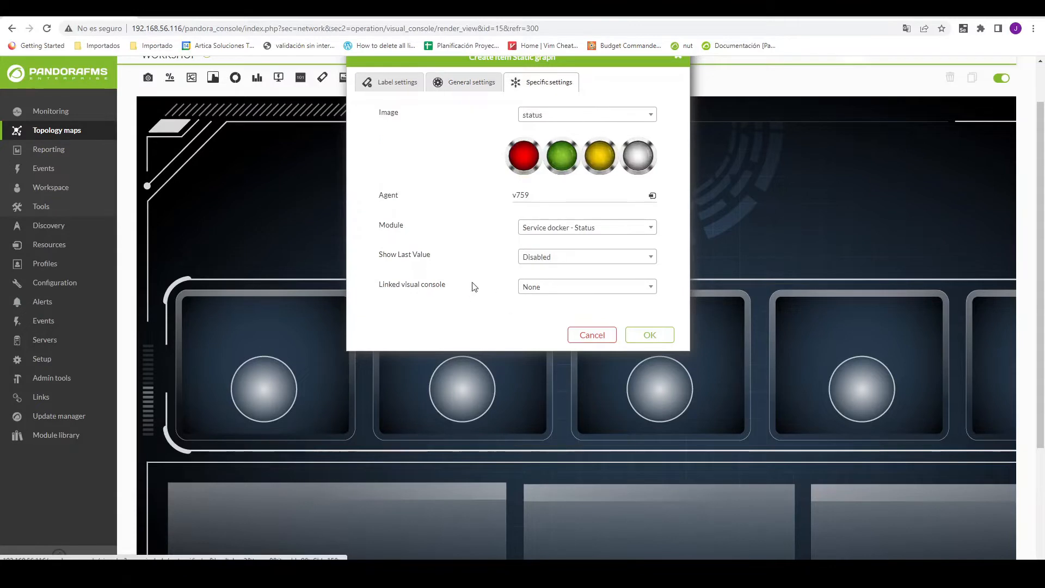
click(449, 83)
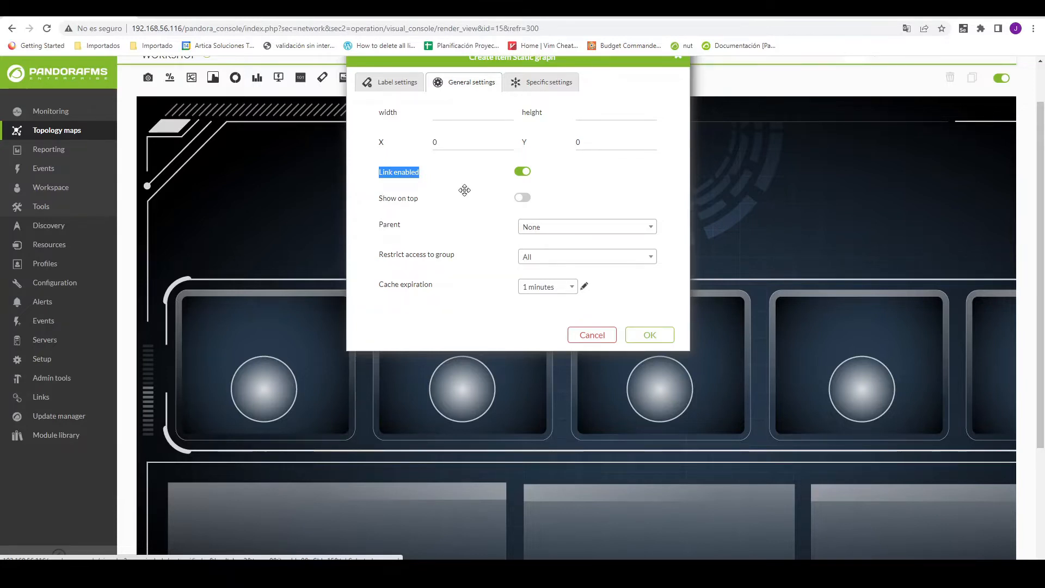
click(522, 171)
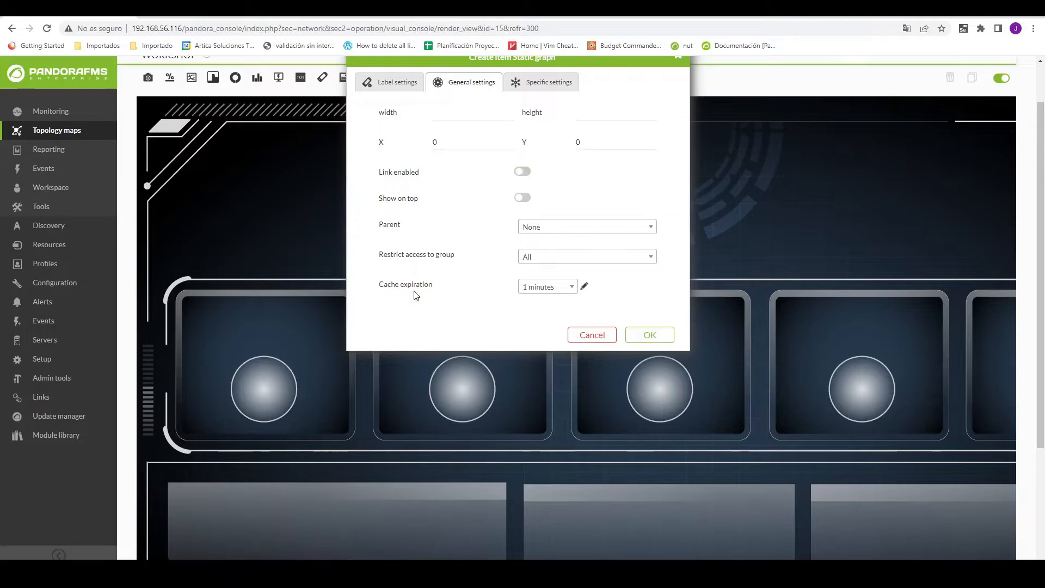
Turn on Show on top for the Static graph item and check the available Parent choices
drag(379, 200, 438, 186)
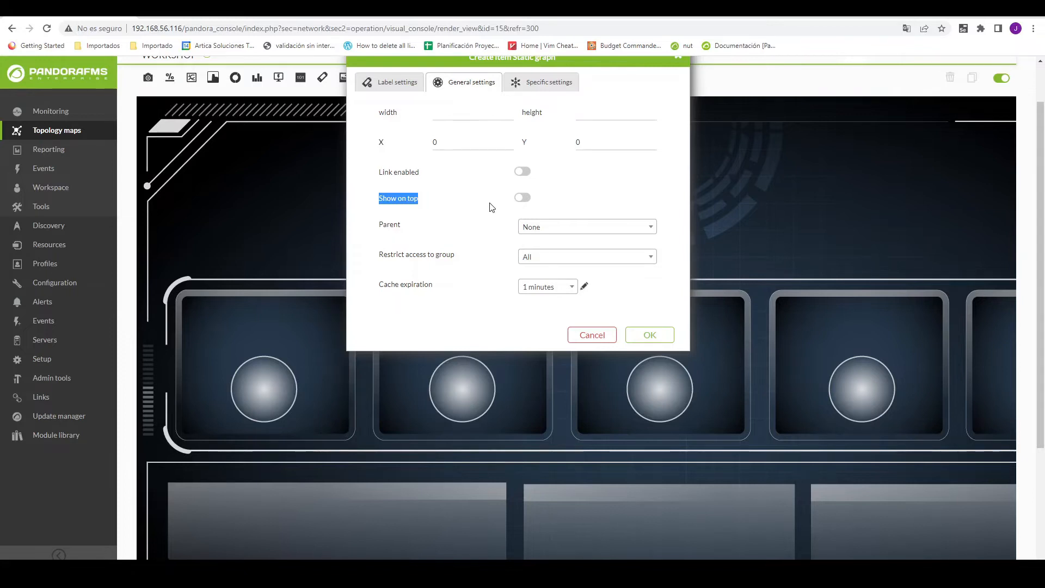
click(524, 199)
click(524, 199)
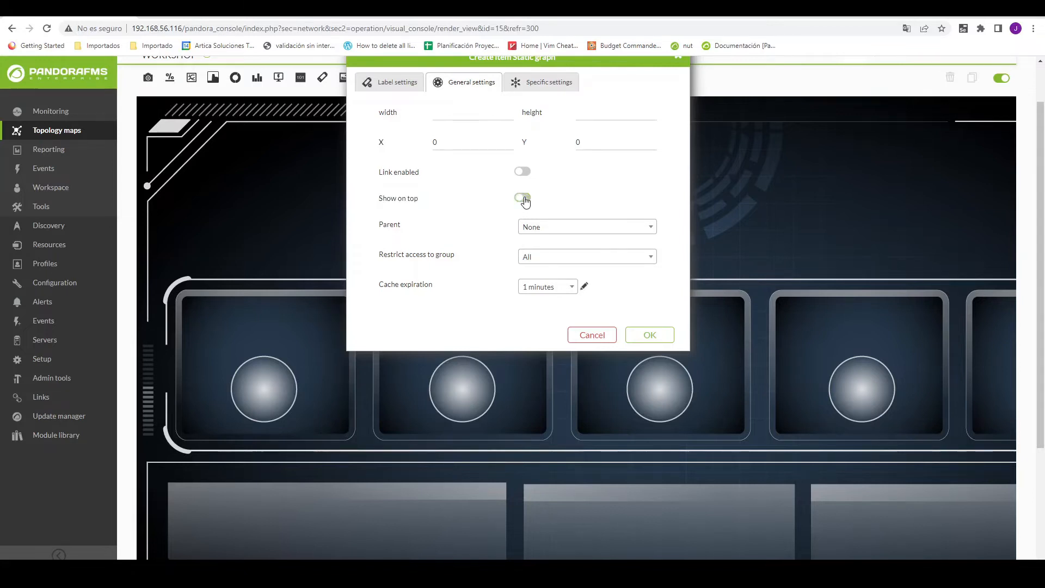
drag(380, 224, 408, 228)
click(581, 232)
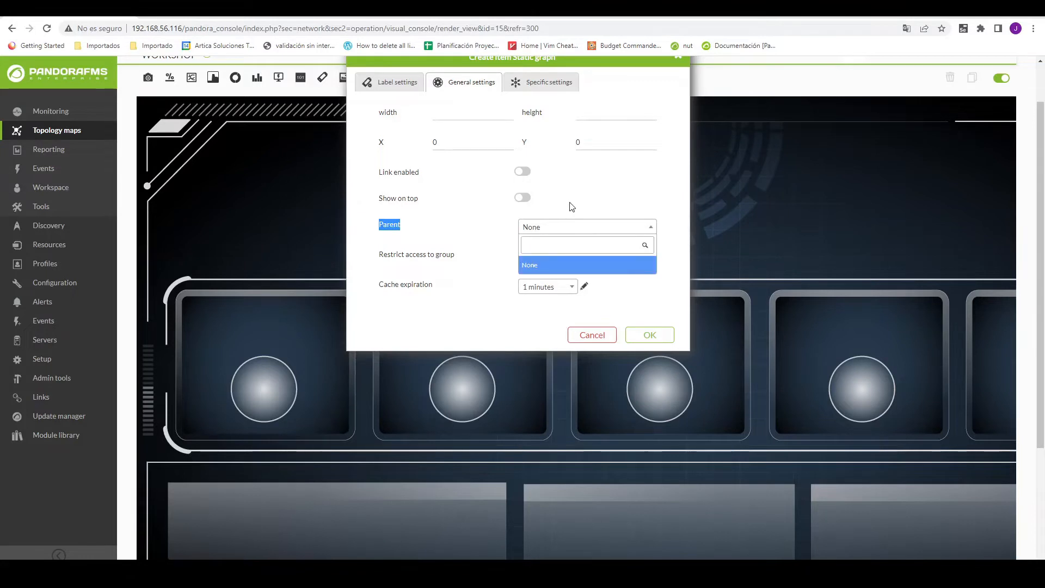
click(570, 206)
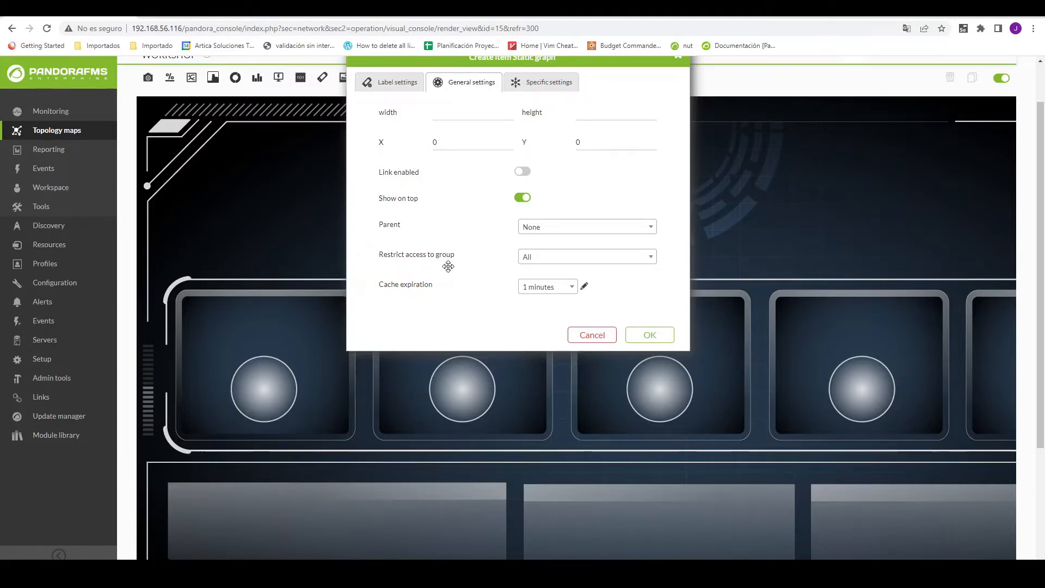
Examine the group choices for restricting access to the item and its Cache expiration setting
drag(378, 255, 455, 263)
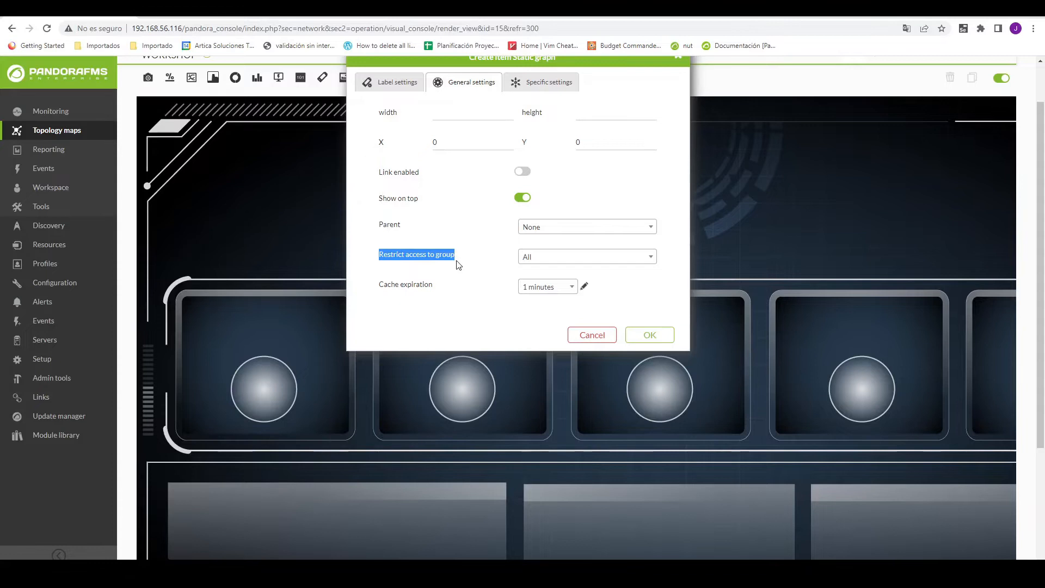
click(581, 264)
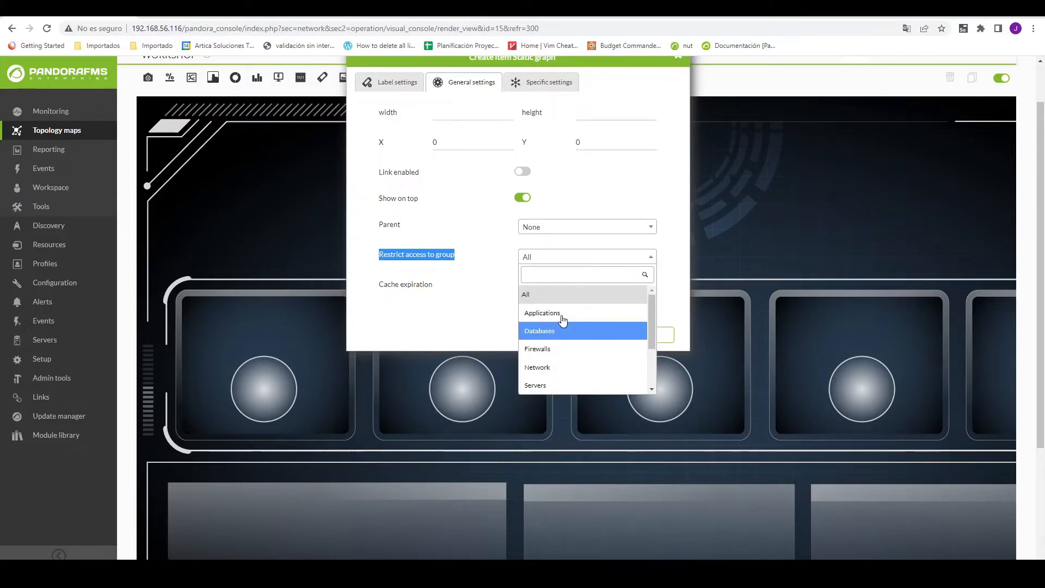
click(499, 242)
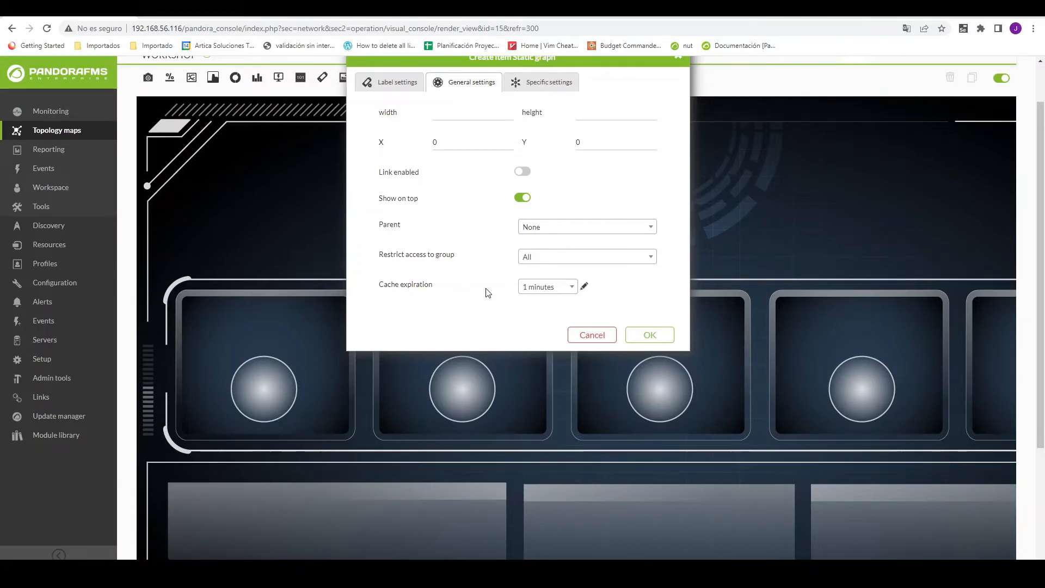
drag(380, 285, 436, 286)
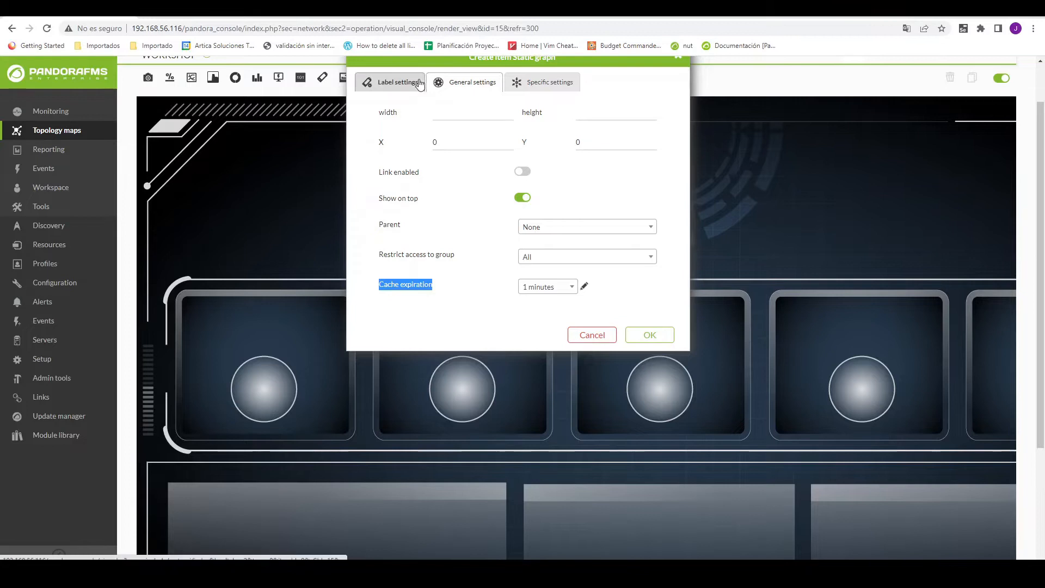
Enter Servicio docker as the Static graph item's label text
click(405, 84)
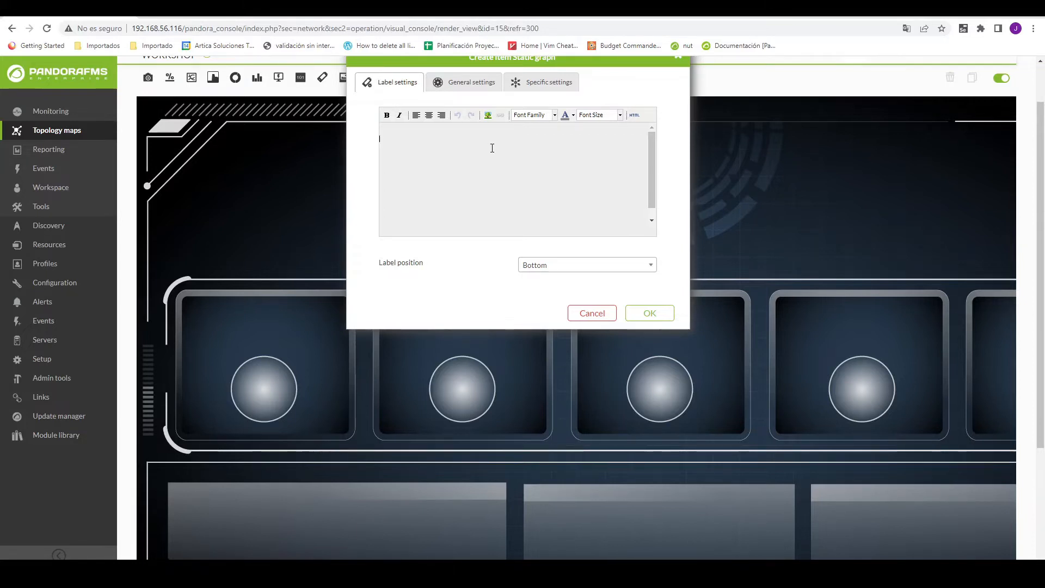
click(547, 85)
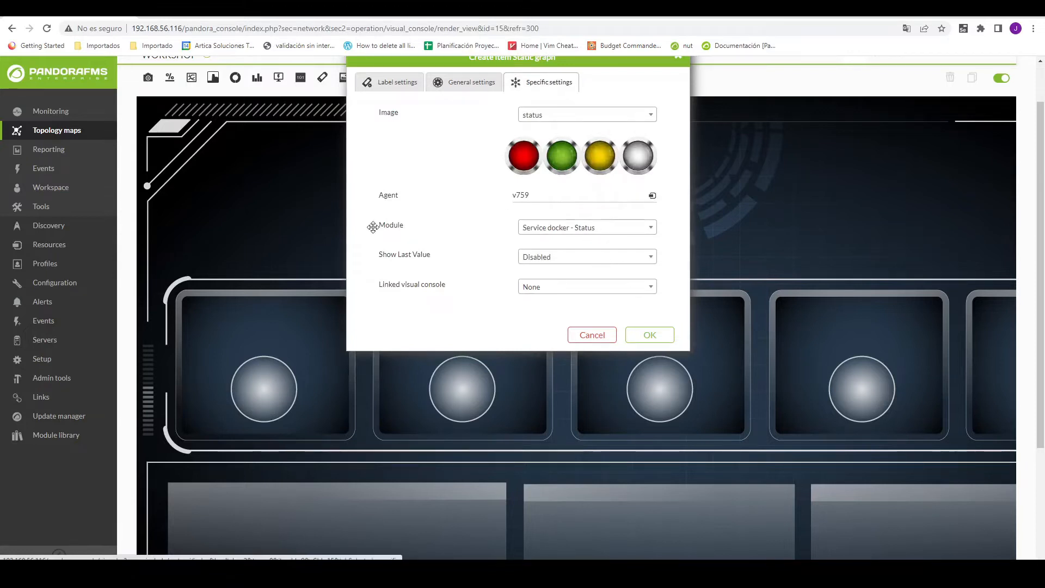
click(376, 76)
click(400, 157)
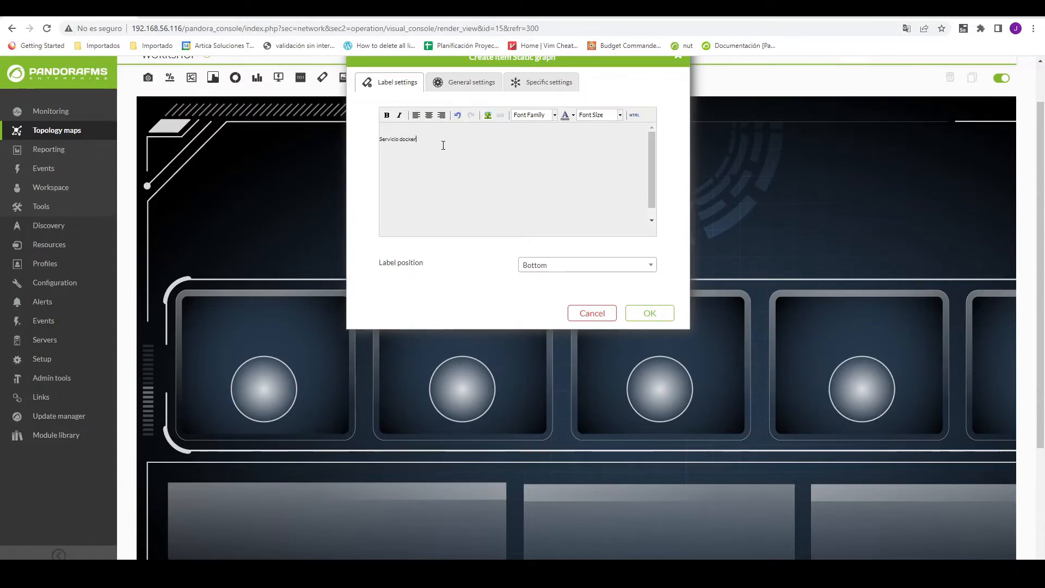
Format the Servicio docker label as bold, 14pt, white text
drag(442, 145, 345, 140)
click(386, 114)
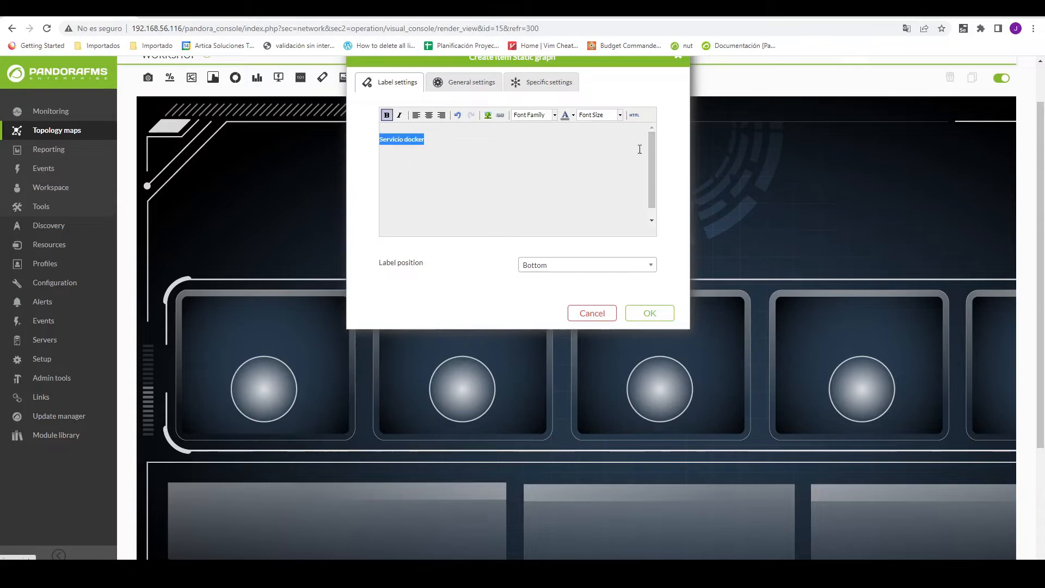
click(587, 115)
click(592, 167)
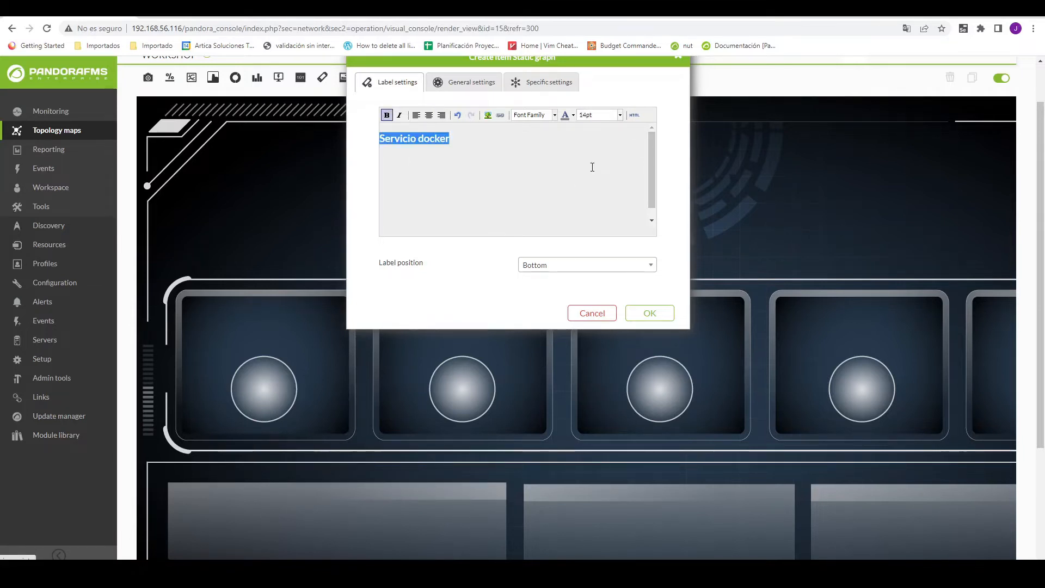
click(572, 115)
click(615, 167)
click(474, 136)
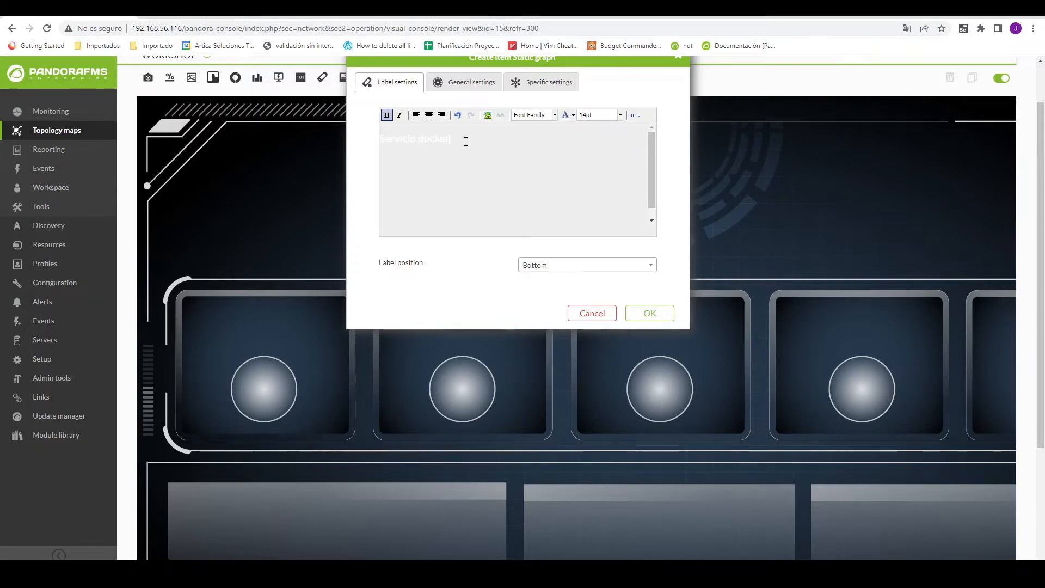
Set the label position to Top and create the Static graph item
click(543, 265)
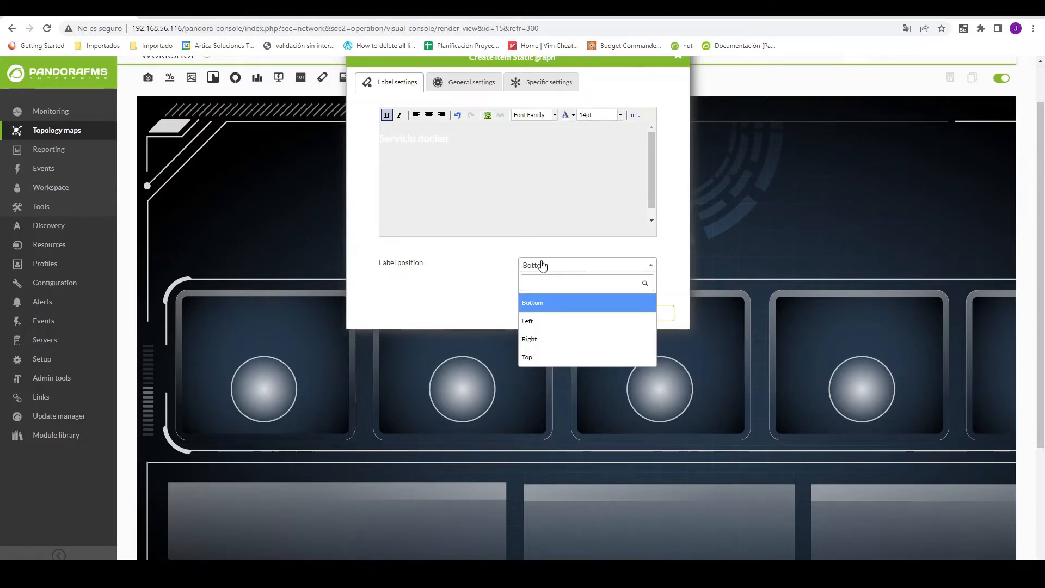
click(536, 356)
click(648, 314)
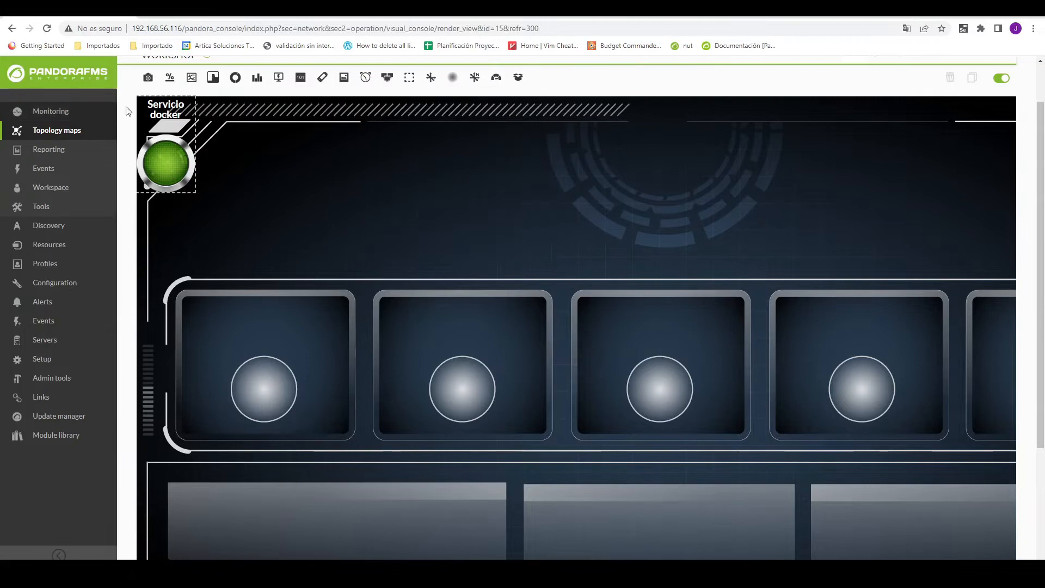
Move the Servicio docker item into the first frame of the background, centring its icon on the frame's circle
drag(168, 114, 303, 187)
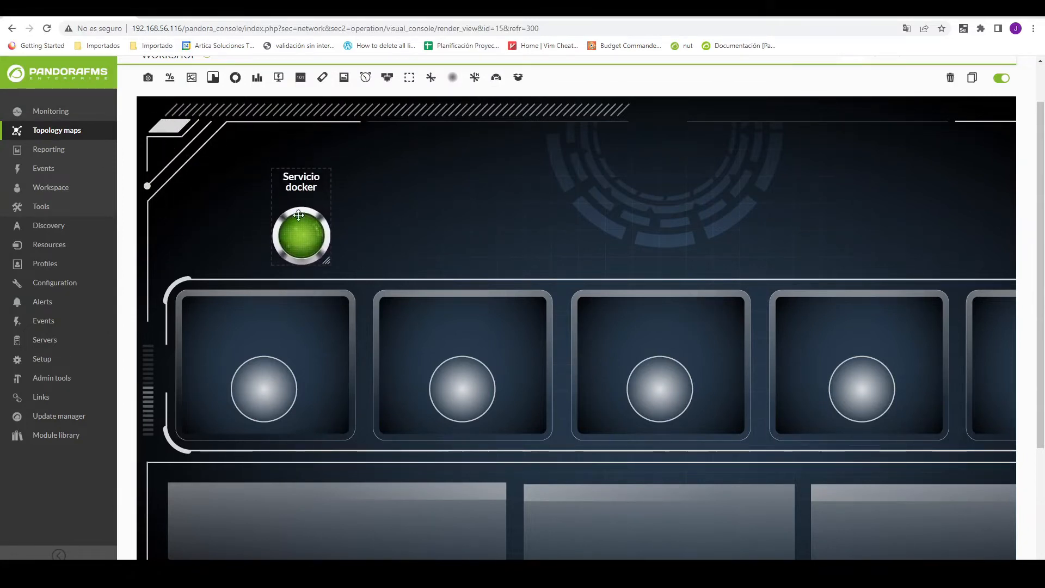
drag(299, 208, 296, 208)
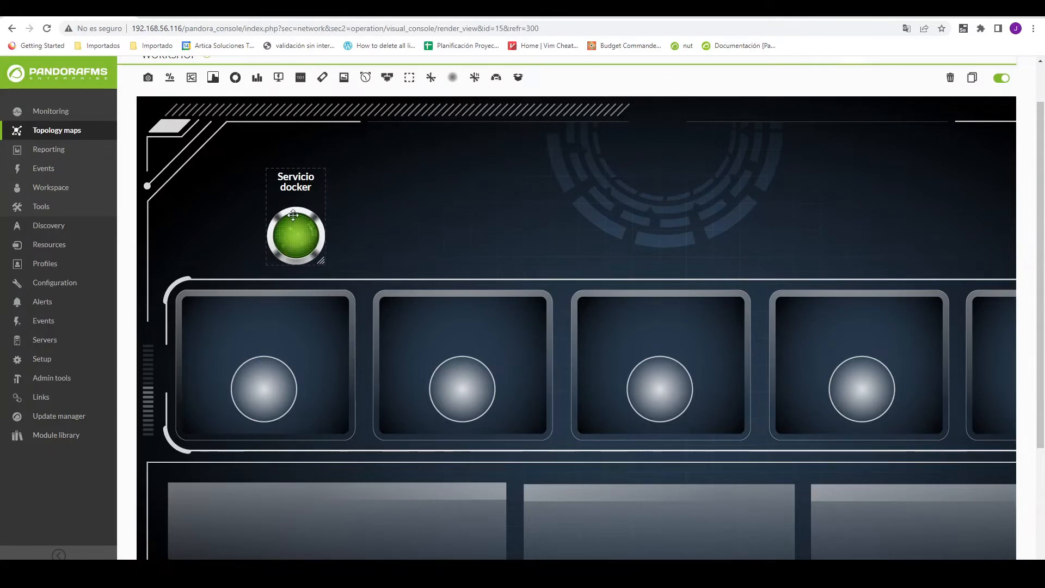
drag(293, 215, 261, 352)
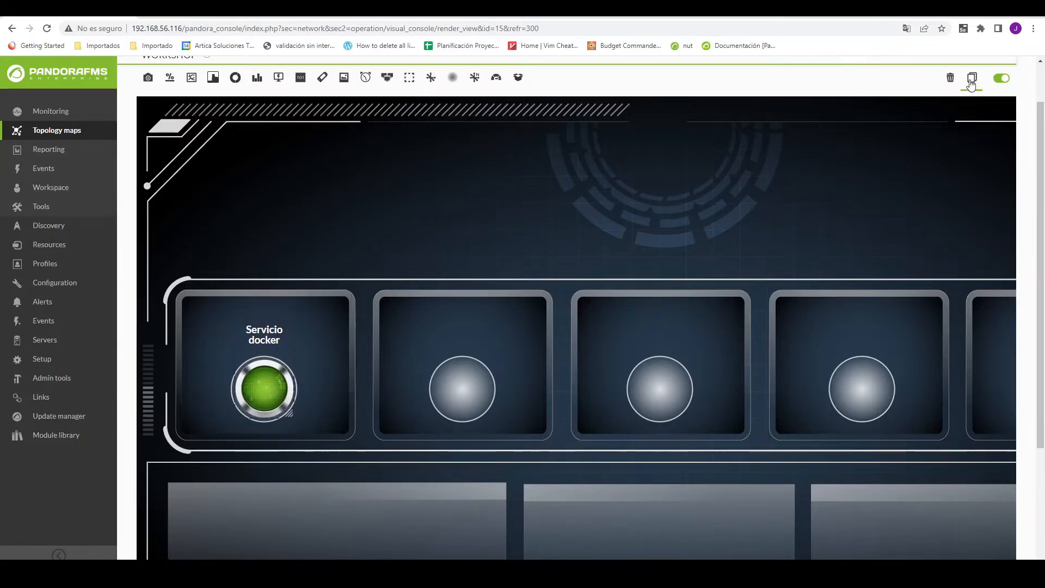
Place a duplicate of the Servicio docker item above the second frame and delete that copy
click(970, 81)
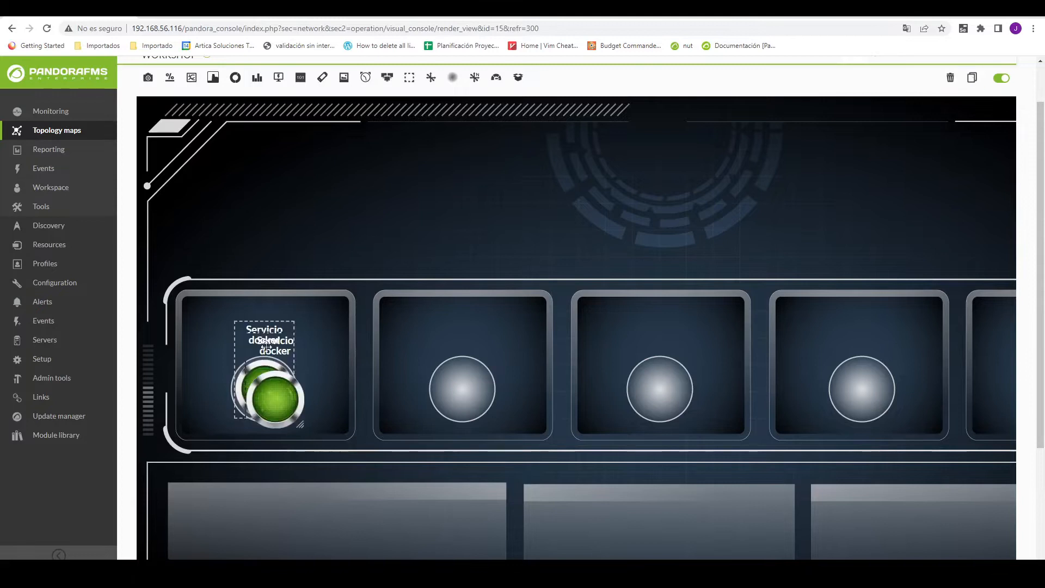
drag(279, 349, 472, 180)
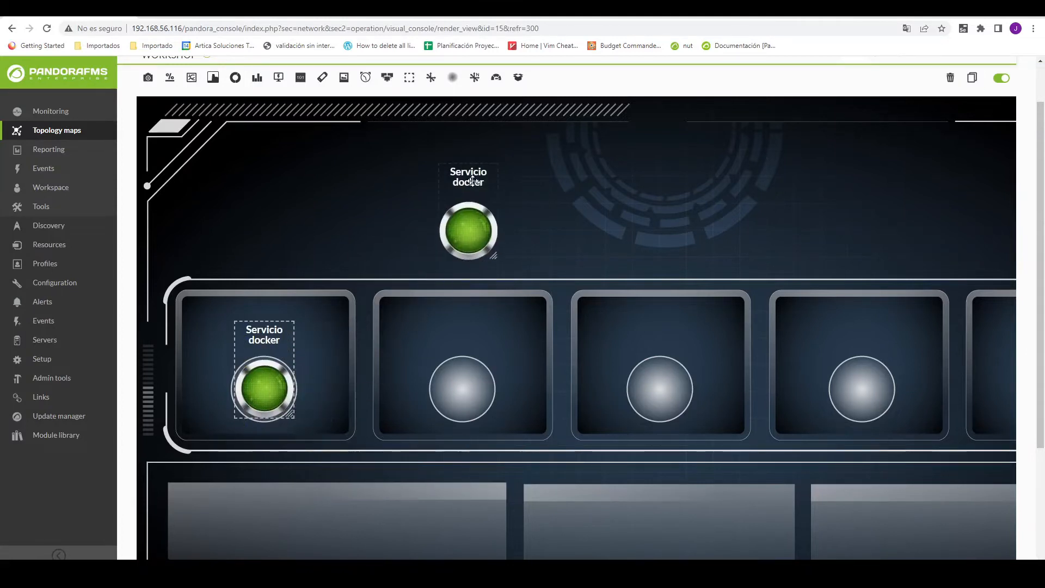
click(950, 79)
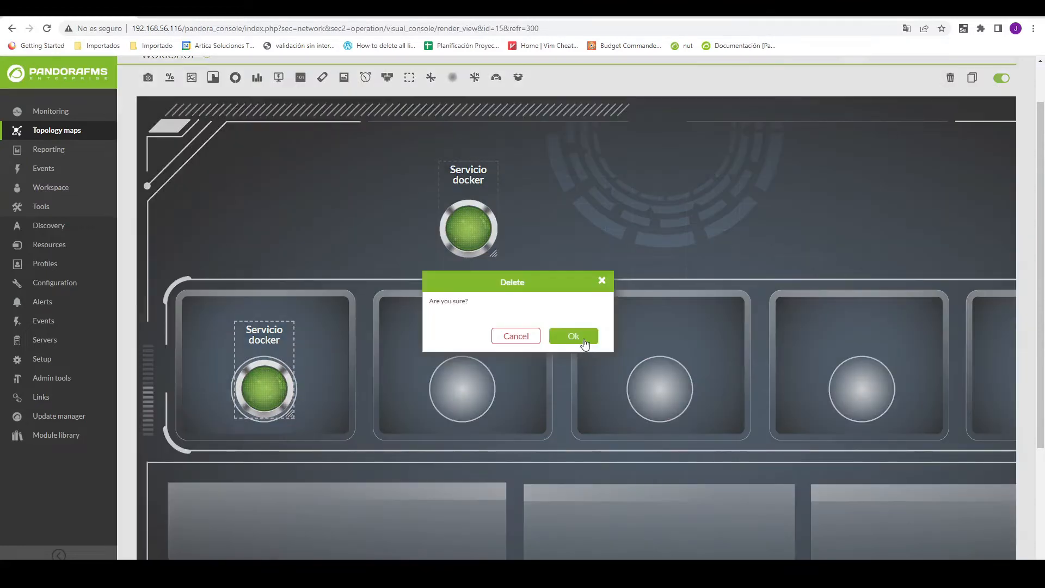
click(572, 338)
Start a new Percentile item and look up the Memory_Used module in the module list of agent v759
scroll(396, 363, up, 1)
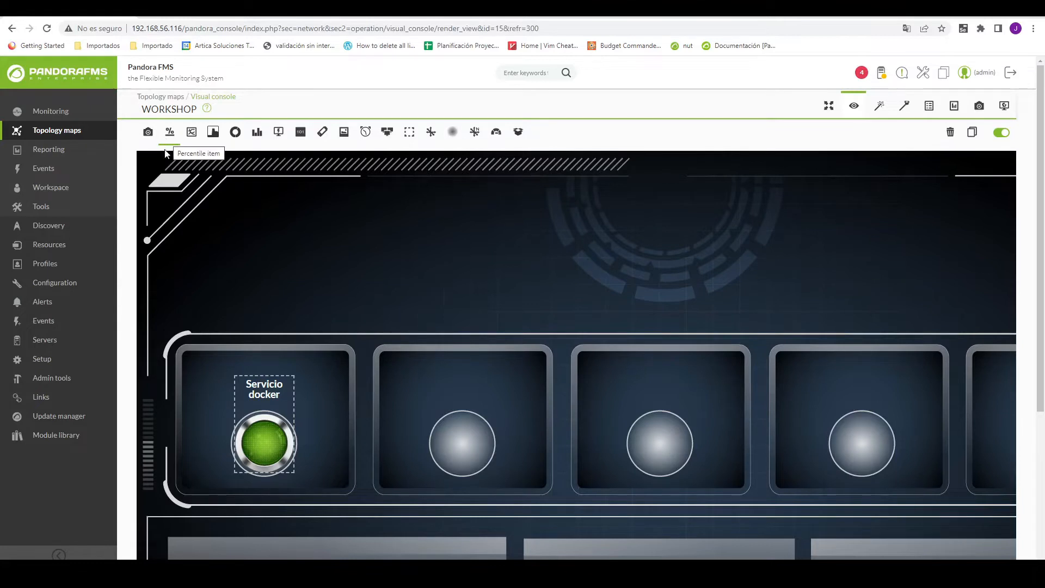
click(169, 132)
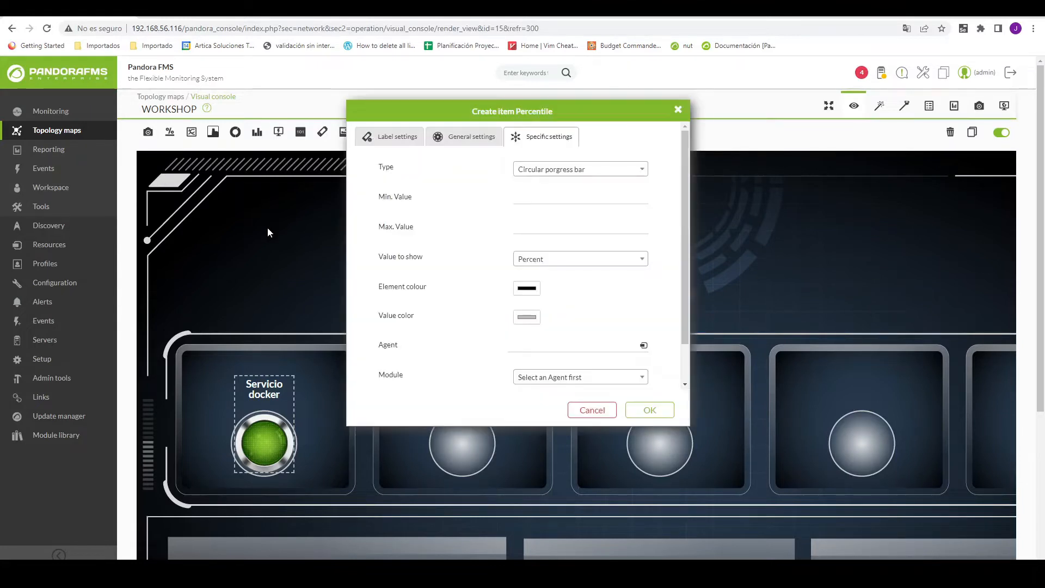
scroll(267, 232, down, 1)
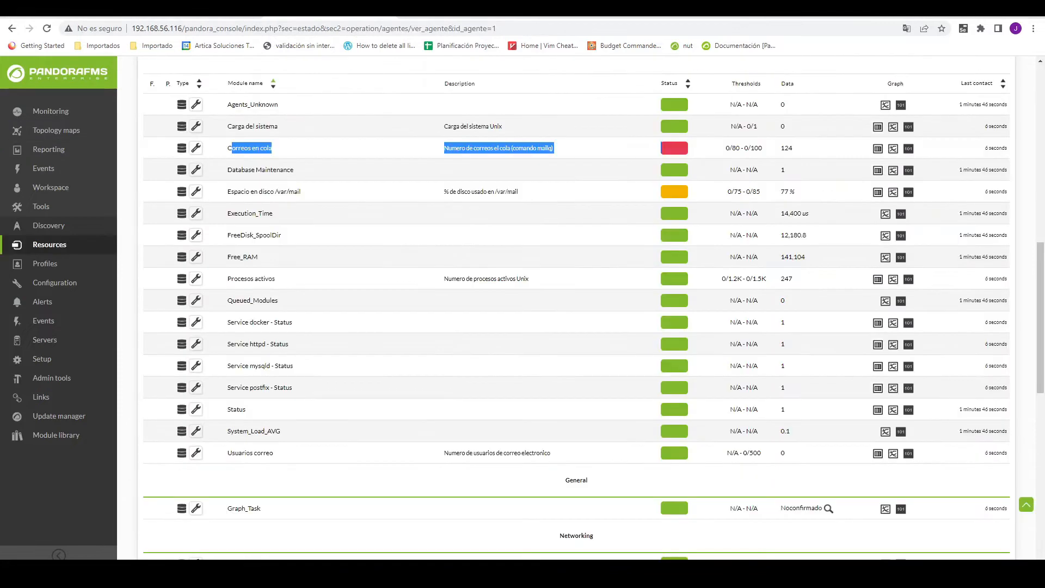
scroll(638, 356, down, 5)
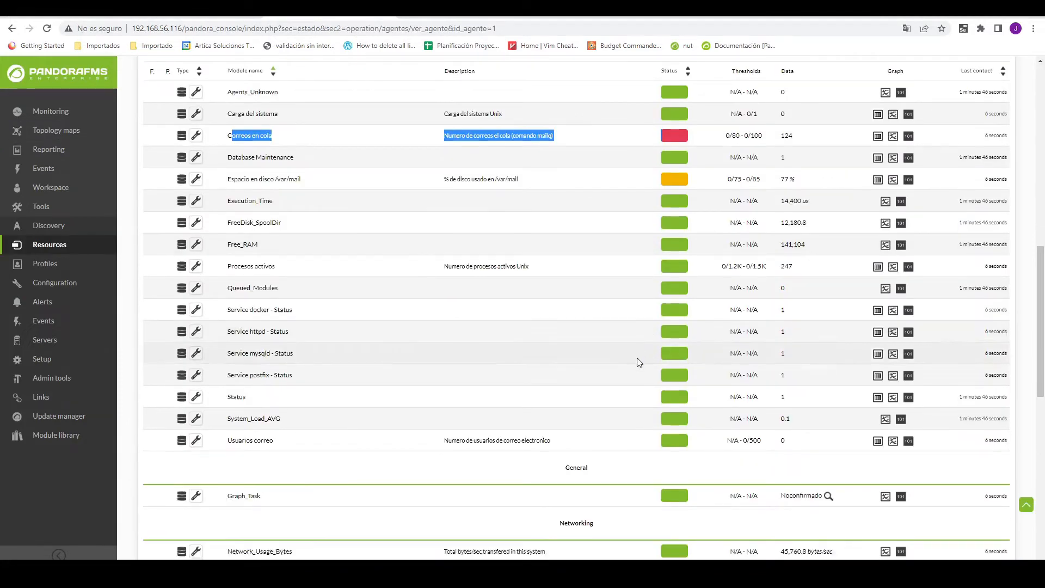
scroll(657, 410, down, 2)
scroll(718, 296, up, 1)
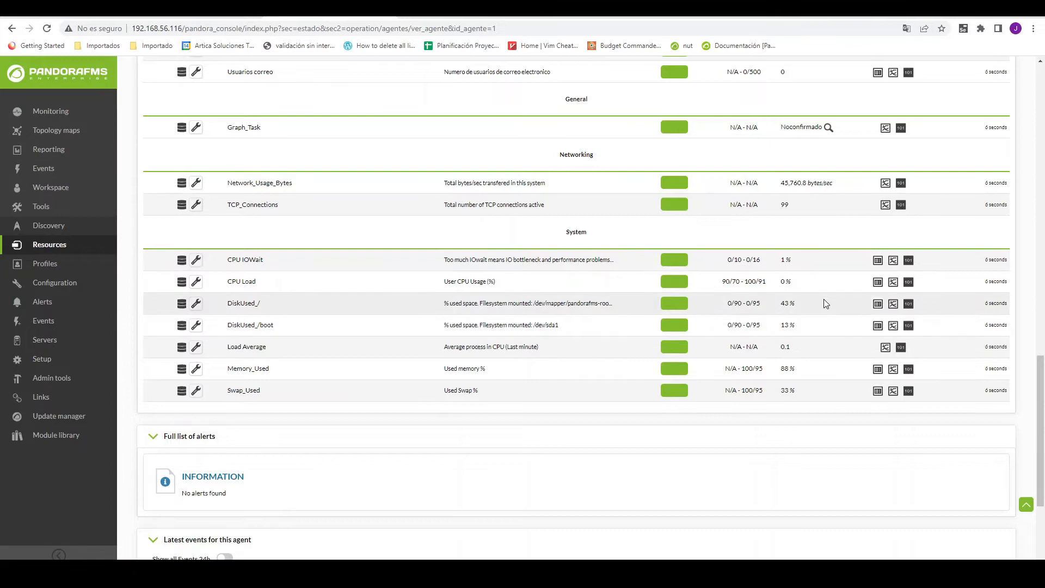
drag(811, 373, 226, 369)
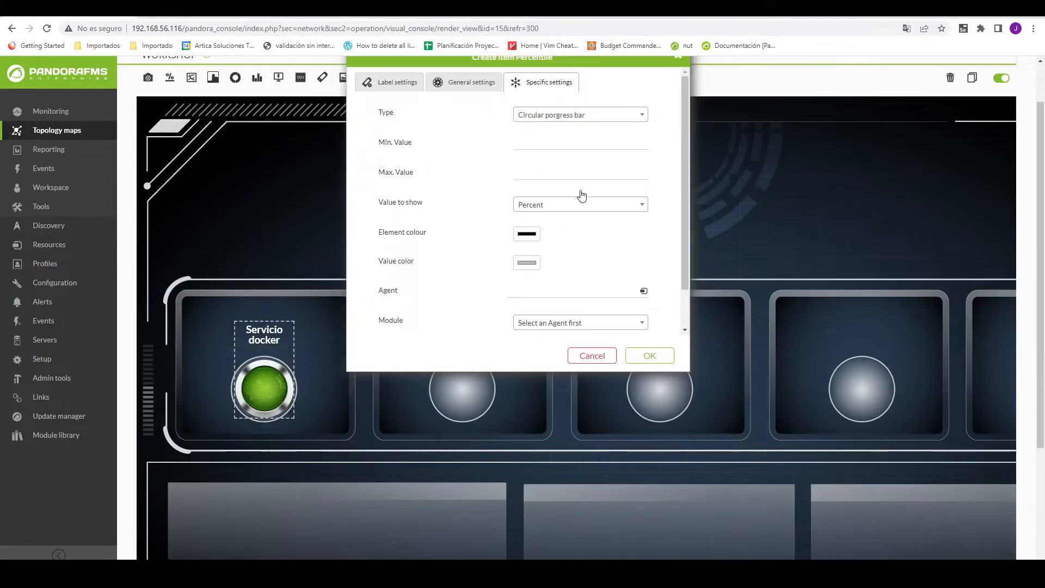
Link the Percentile item to agent v759 and its module Memory_Used
click(542, 290)
text(v7)
click(551, 303)
click(566, 326)
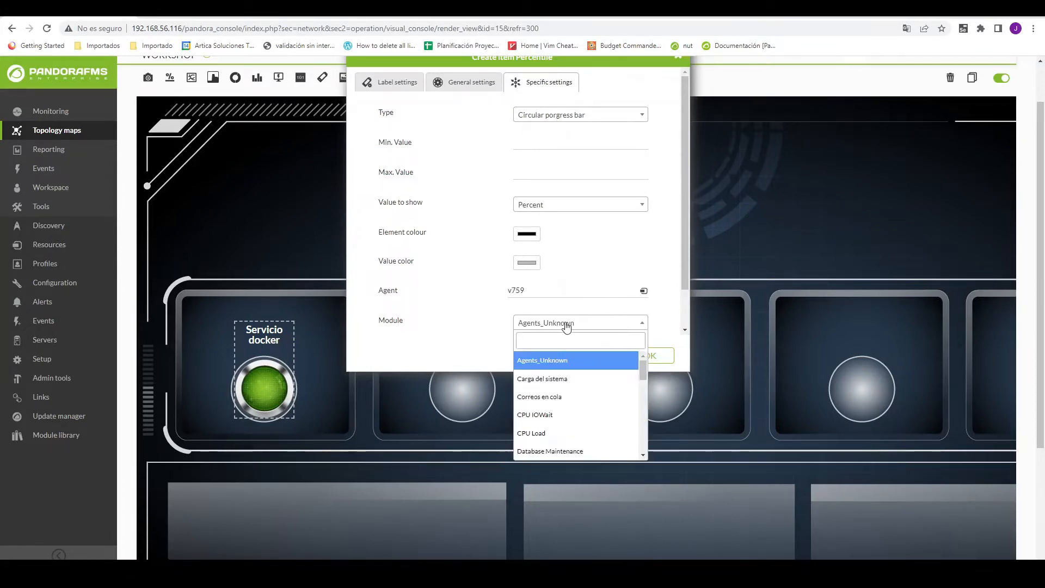
text(memo)
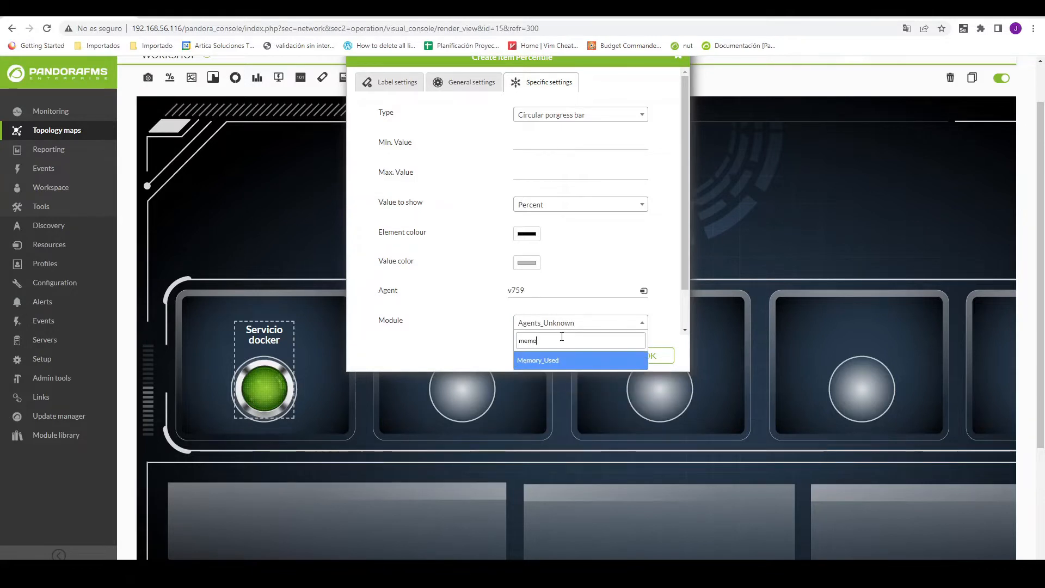
click(555, 361)
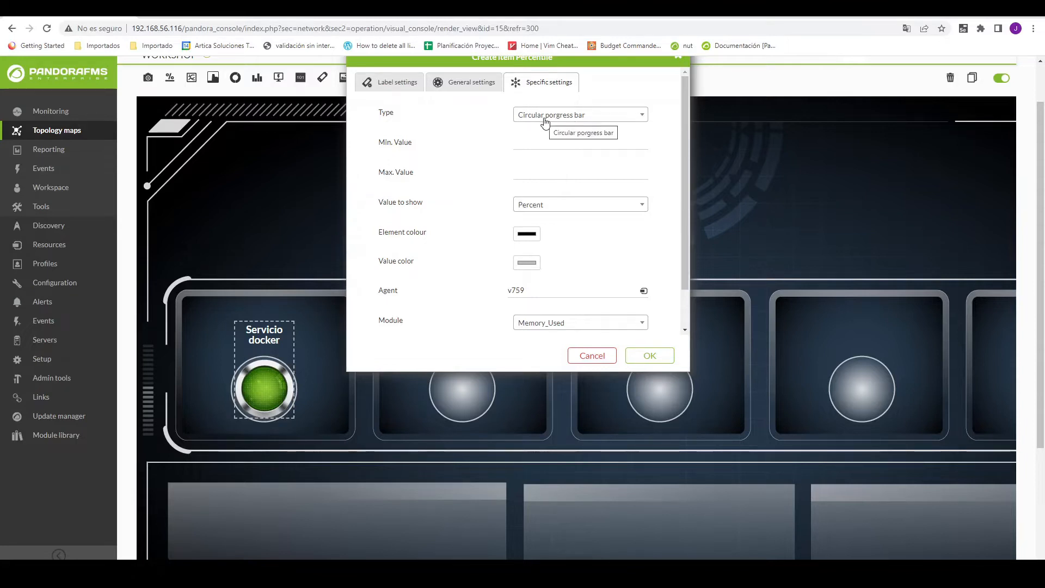
Set the Percentile item's minimum value to 0 and maximum value to 100
click(574, 144)
click(554, 173)
text(100)
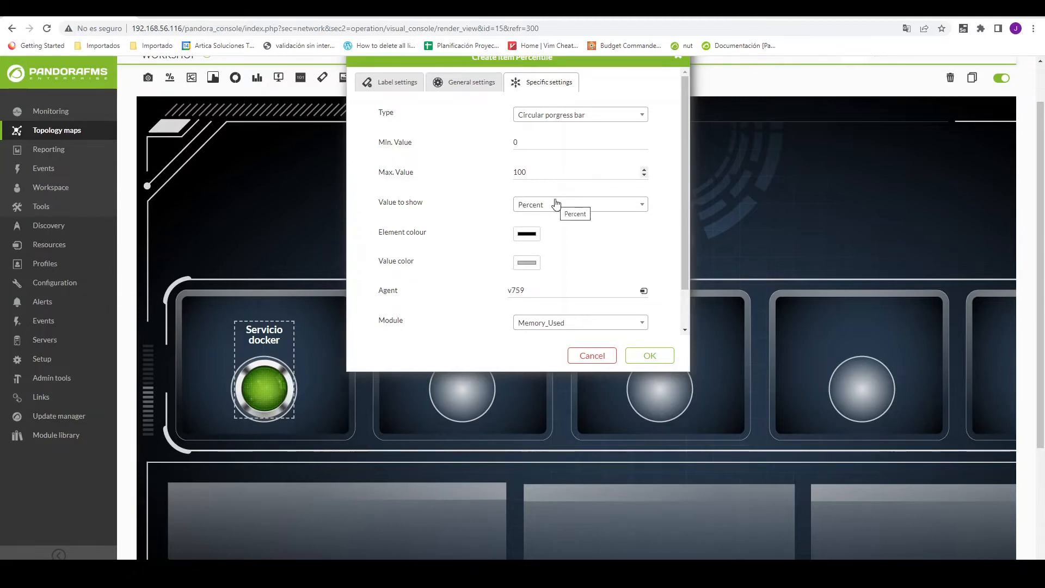
Create the Percentile item as a circular progress bar showing Percent and place it in the first lower panel
click(537, 207)
click(657, 206)
click(525, 234)
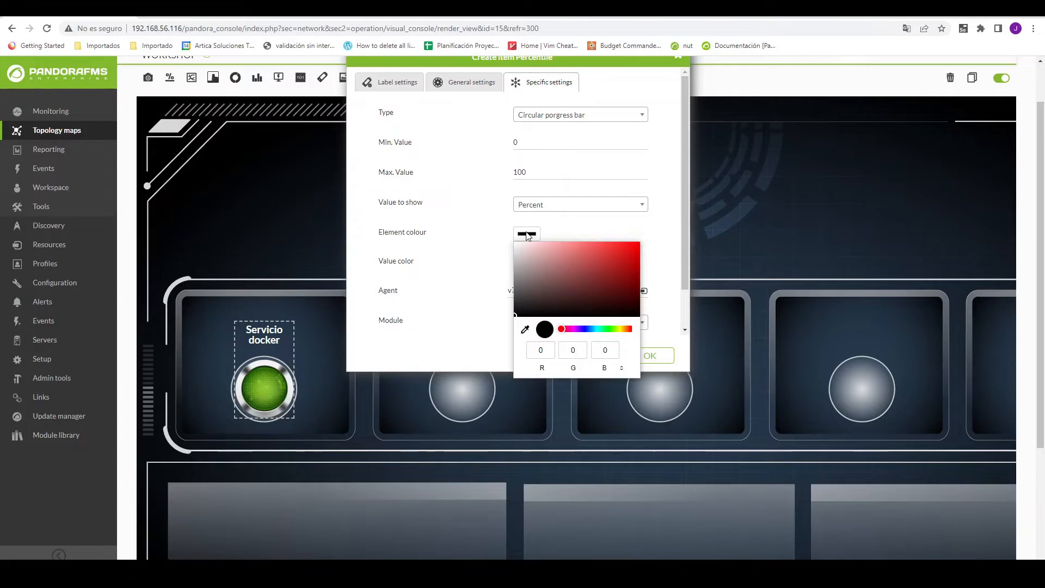
click(642, 231)
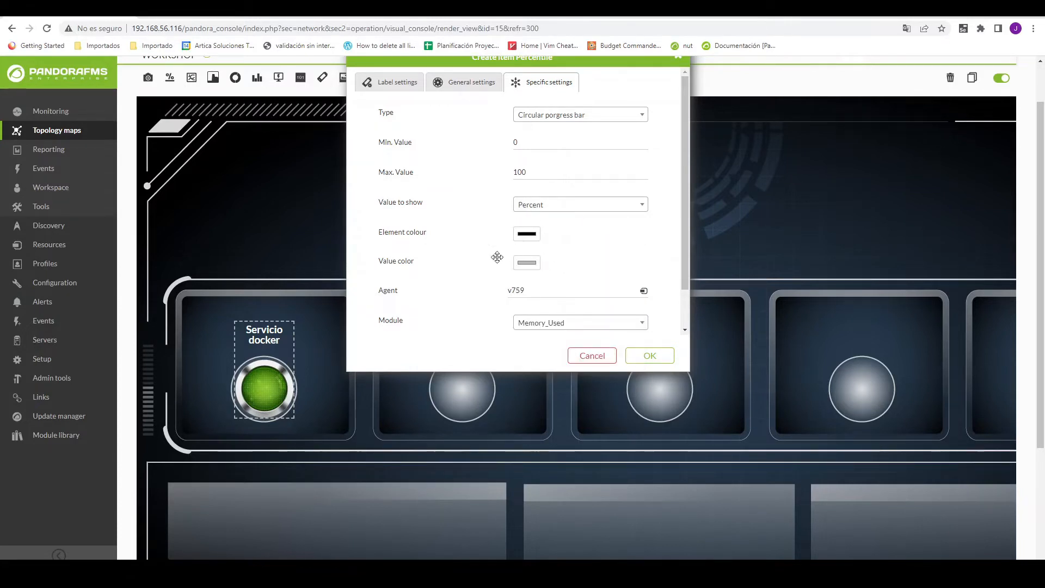
click(648, 355)
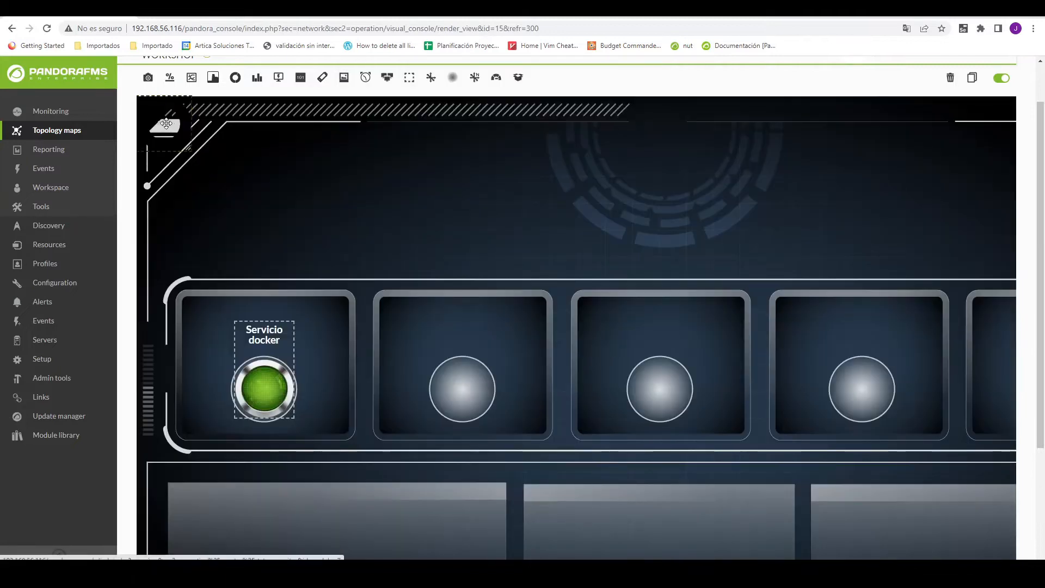
drag(217, 195, 348, 536)
scroll(406, 455, down, 3)
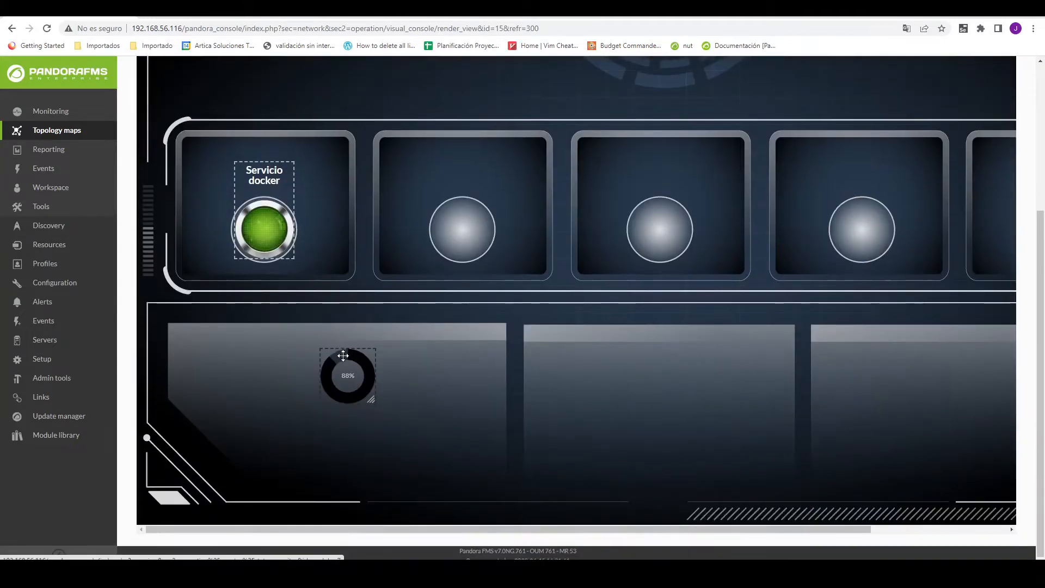
drag(360, 377, 363, 375)
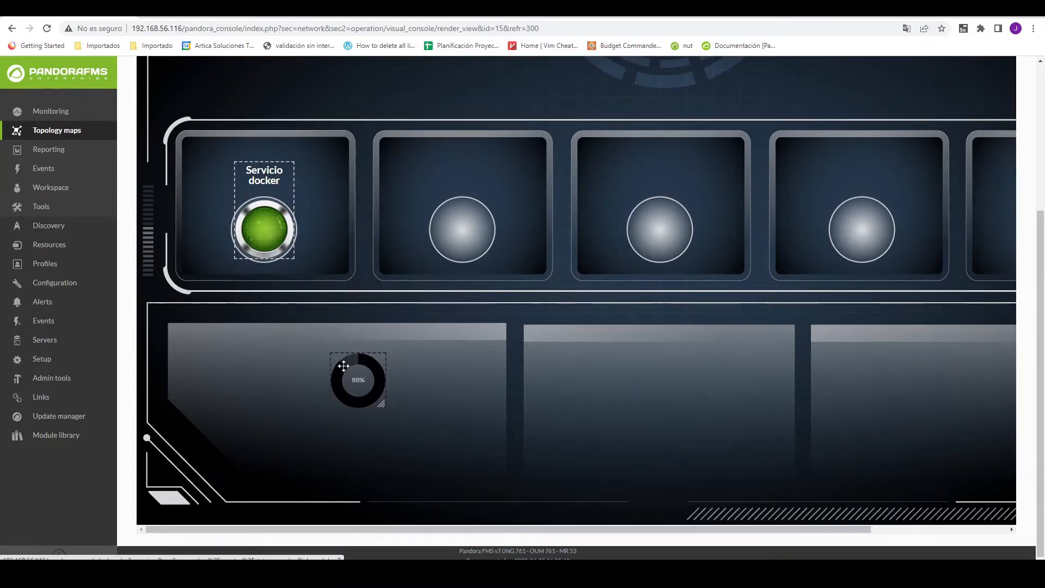
Change the memory usage item's type to Percentile and its element colour to bright green
double_click(355, 379)
click(549, 170)
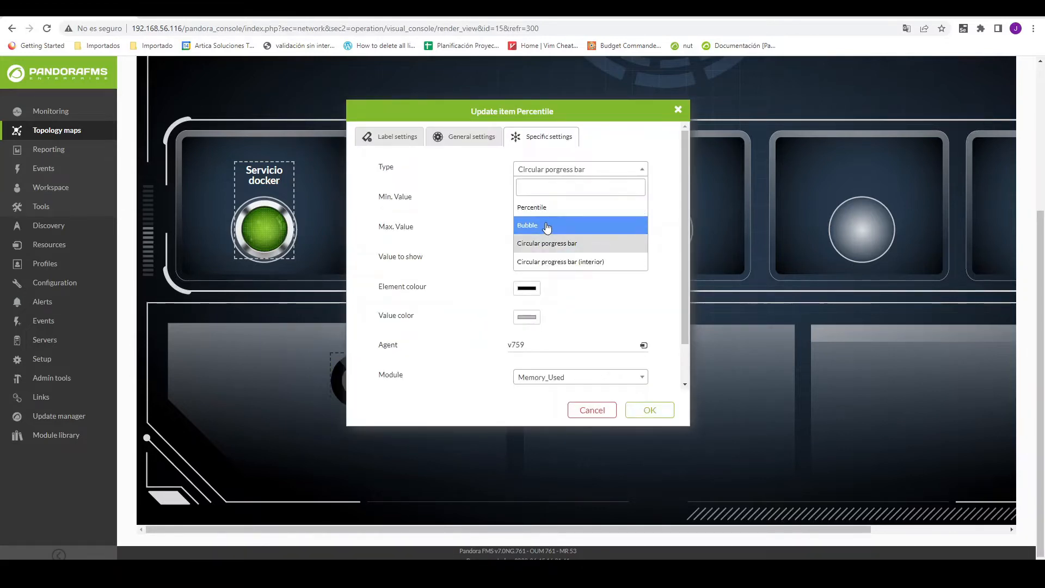
click(547, 208)
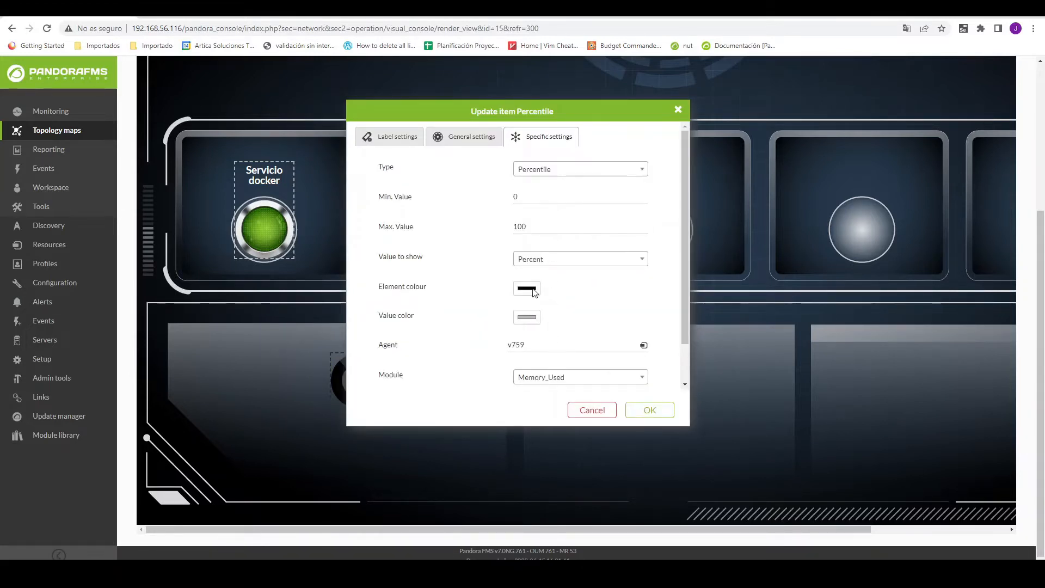
click(534, 293)
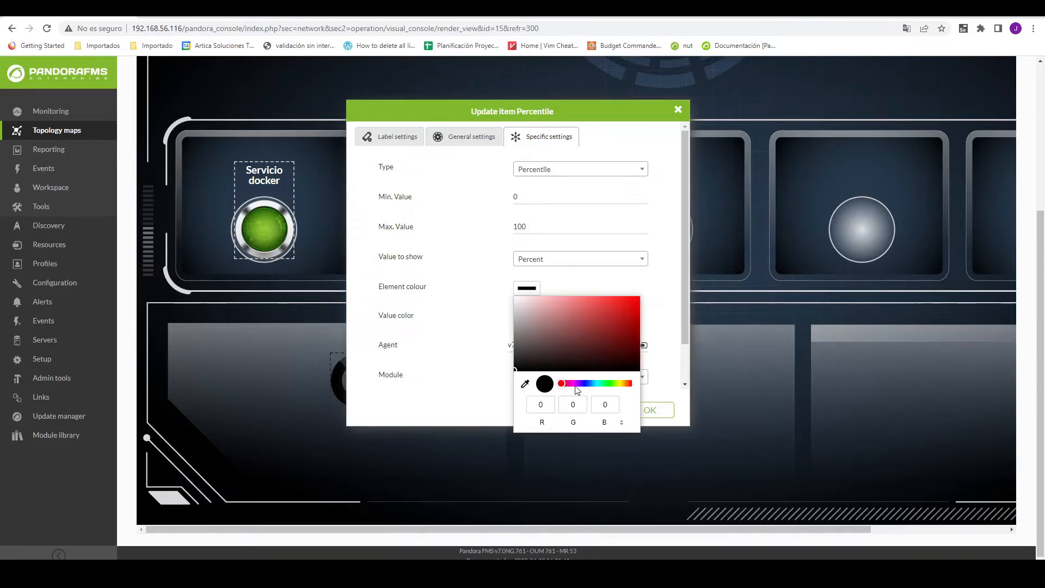
click(611, 383)
click(625, 304)
click(680, 332)
click(648, 408)
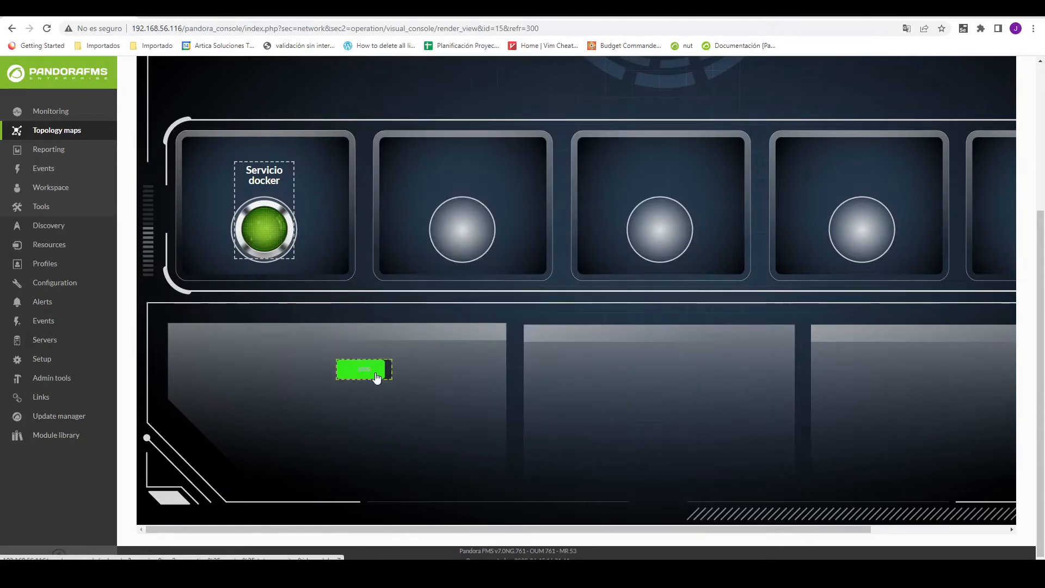
Change the memory usage item to Circular progress bar (interior) and move it near the left edge of the first lower panel
double_click(379, 370)
click(596, 169)
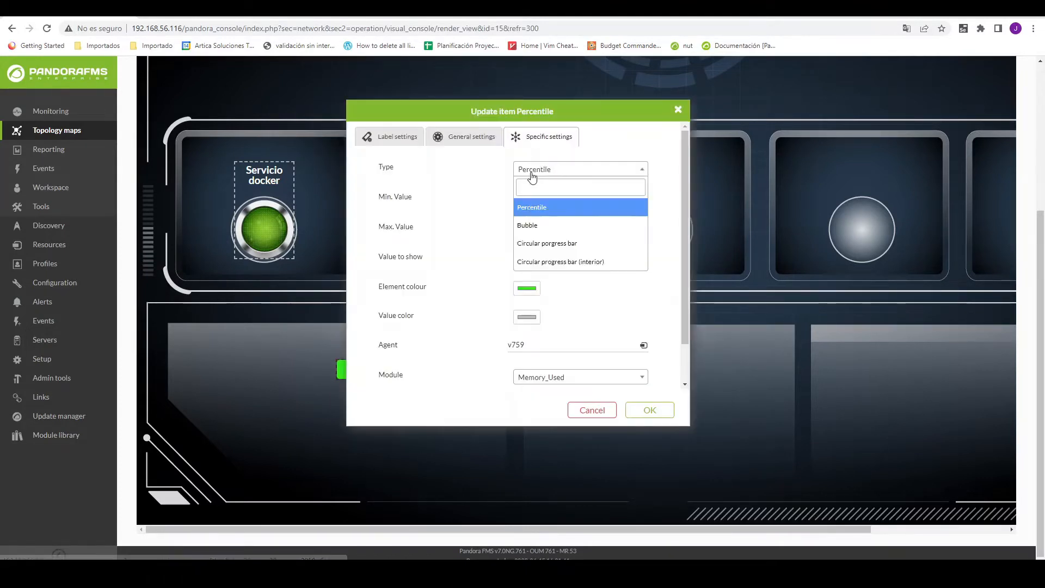
click(568, 265)
click(637, 412)
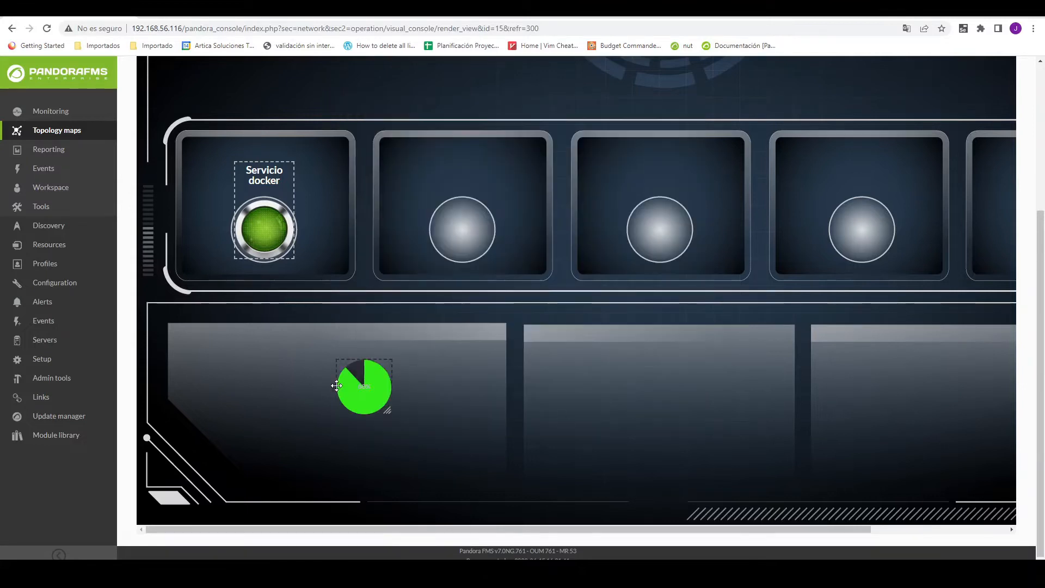
drag(367, 379, 218, 372)
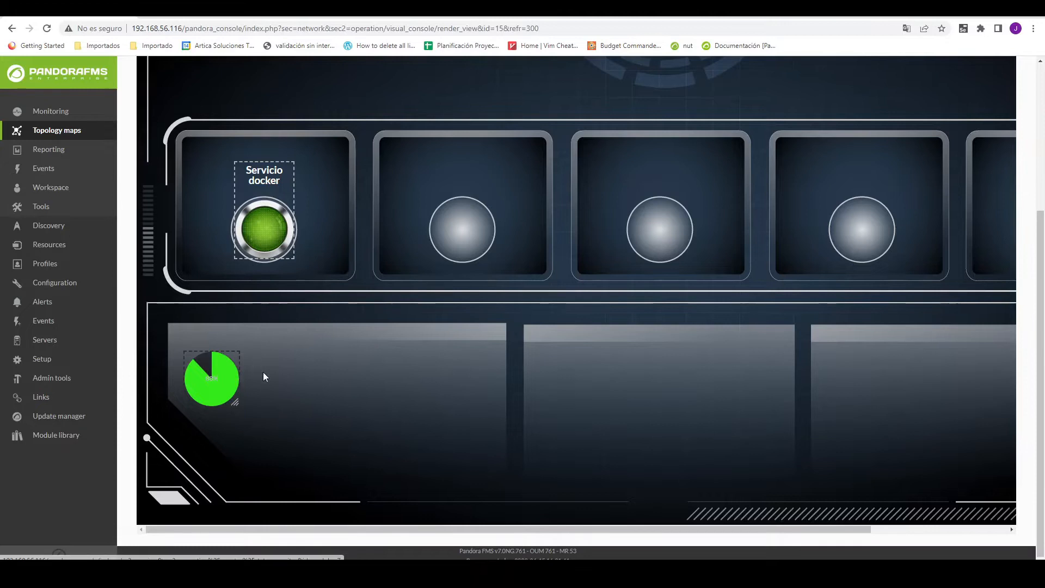
View the graph of the Memory_Used module in agent v759's module list and close it
scroll(275, 394, up, 5)
scroll(267, 187, down, 1)
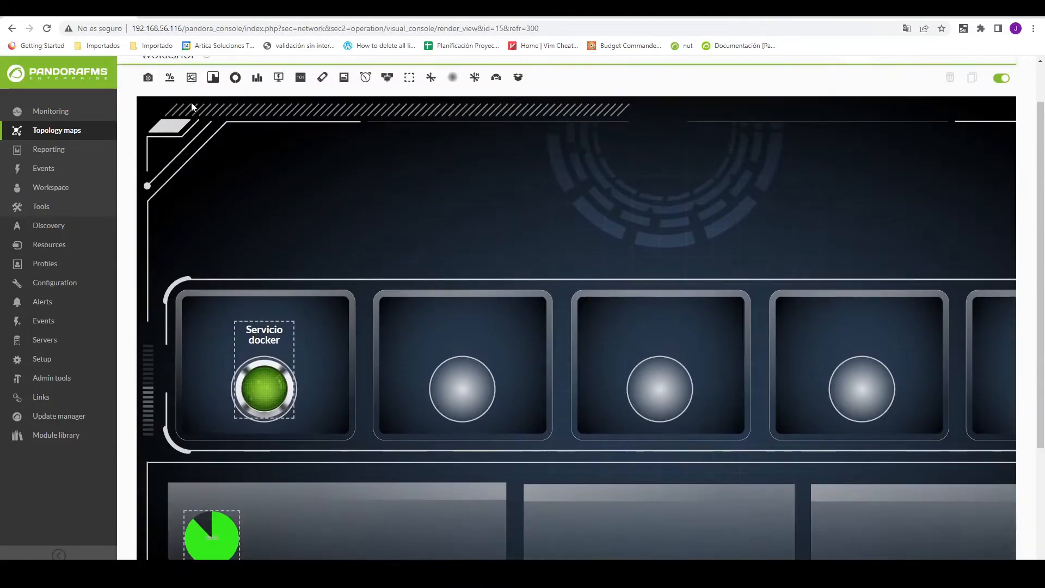
click(192, 78)
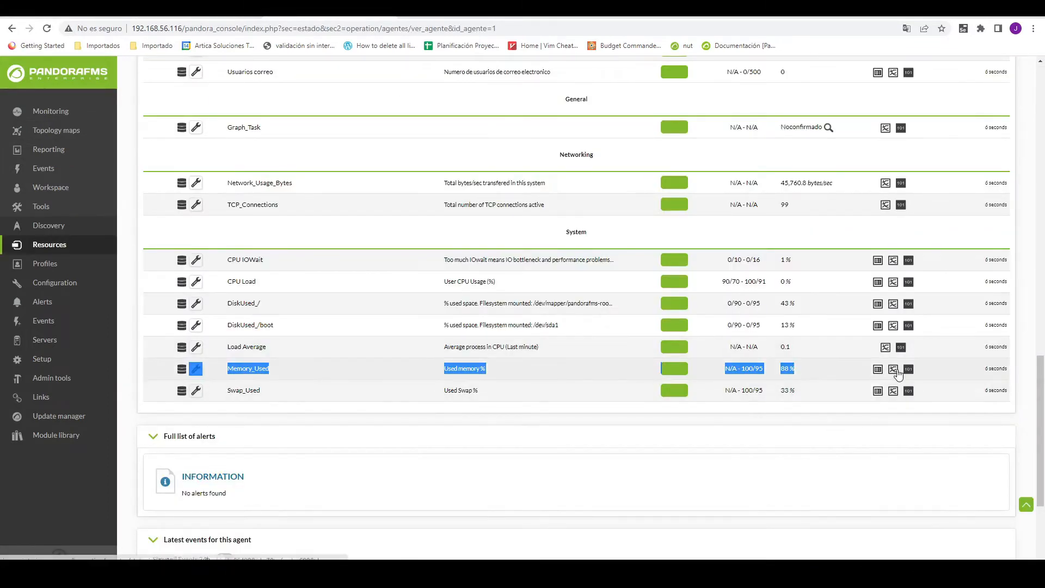
click(895, 371)
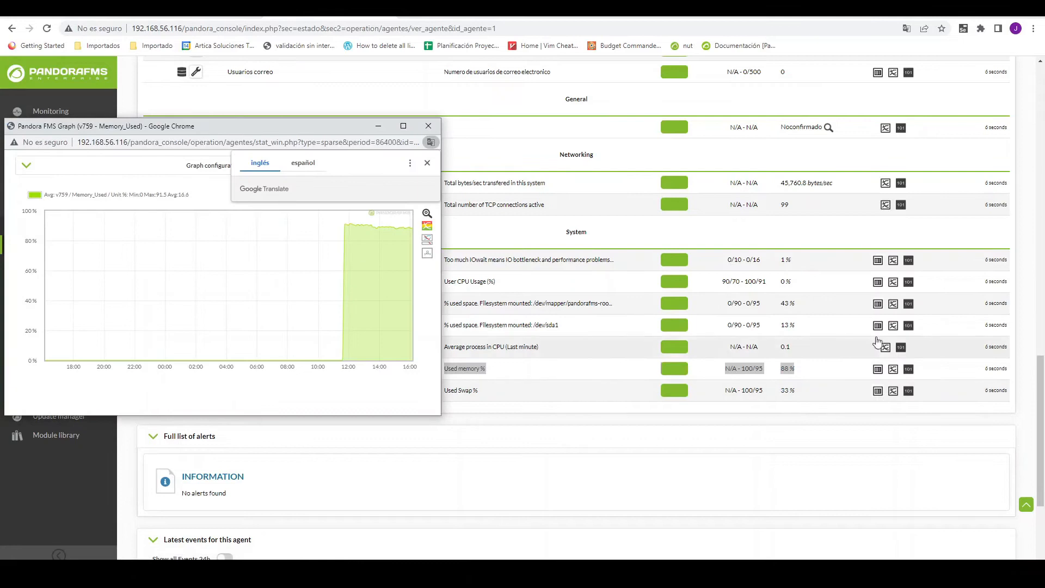
click(429, 125)
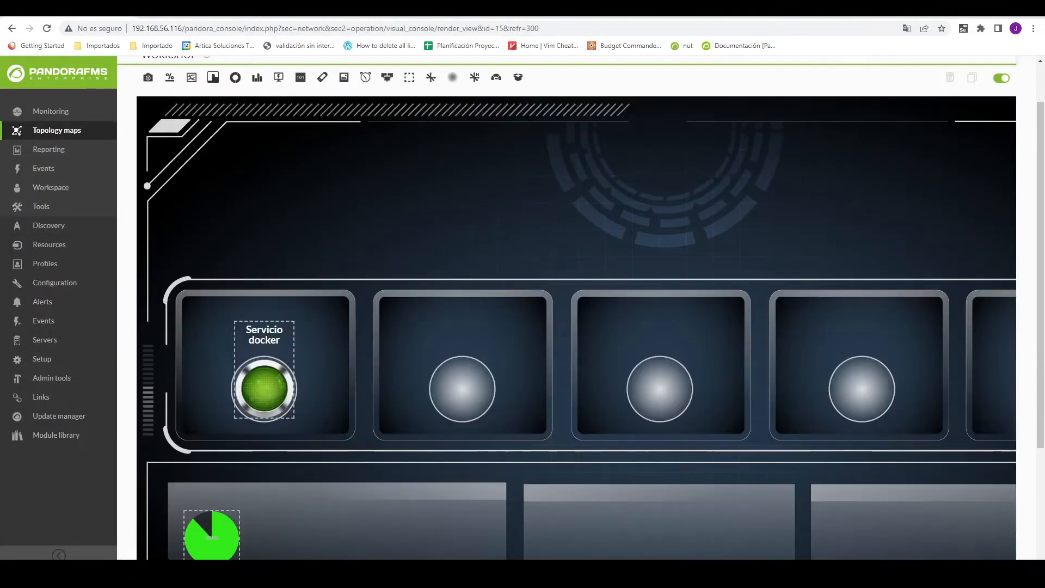
Start a new Module graph item and assign it to agent v759
click(190, 78)
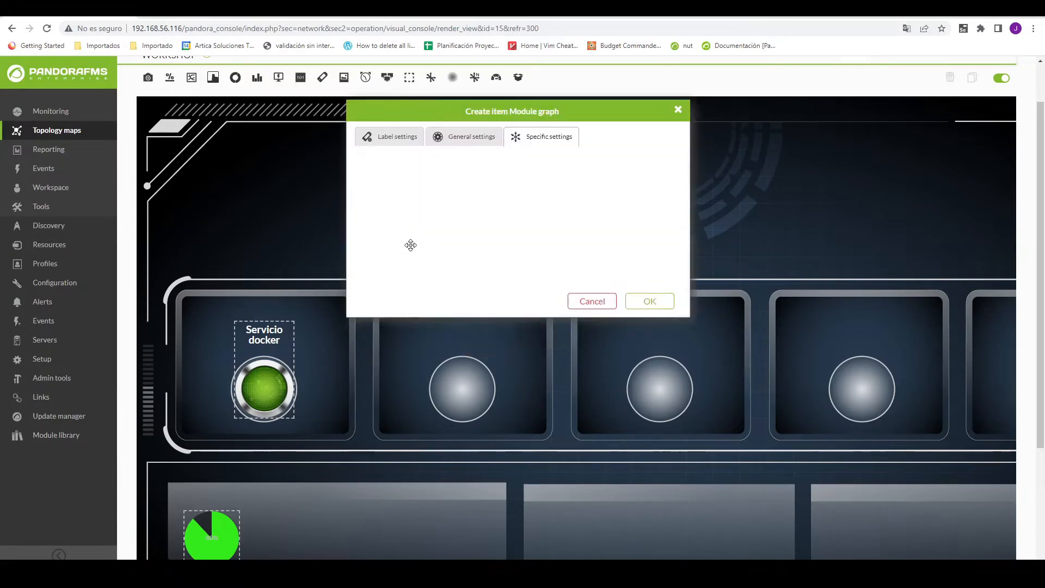
scroll(518, 335, down, 1)
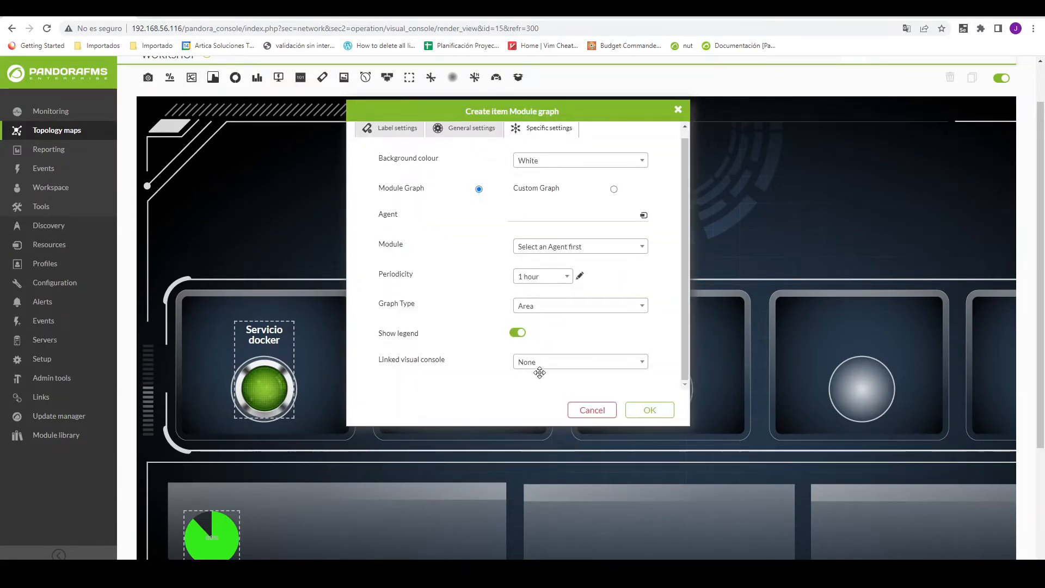
scroll(431, 340, up, 1)
click(524, 225)
text(v)
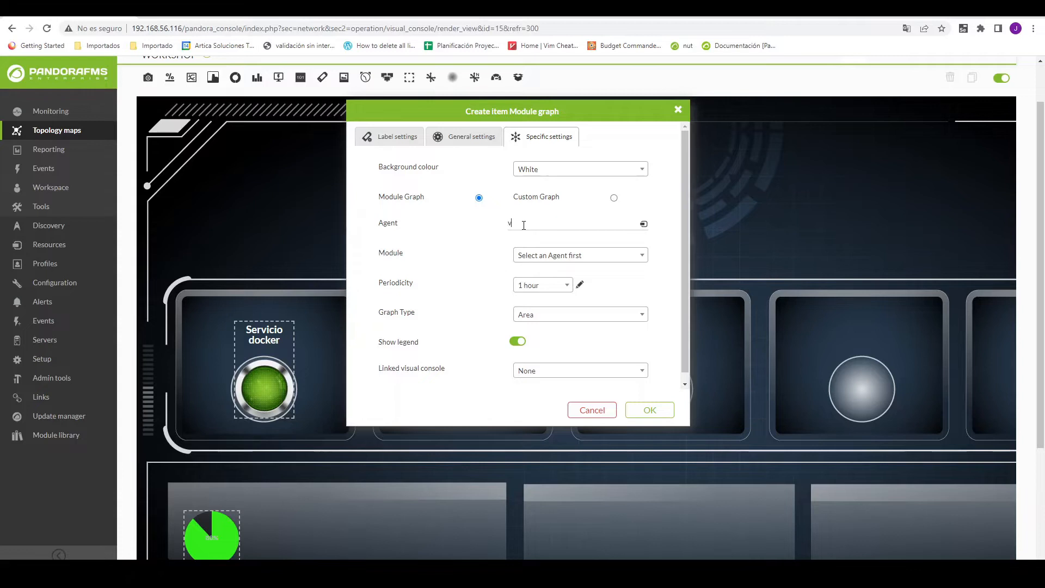
text(759)
Set the Module graph item's module to Memory_Used
click(569, 255)
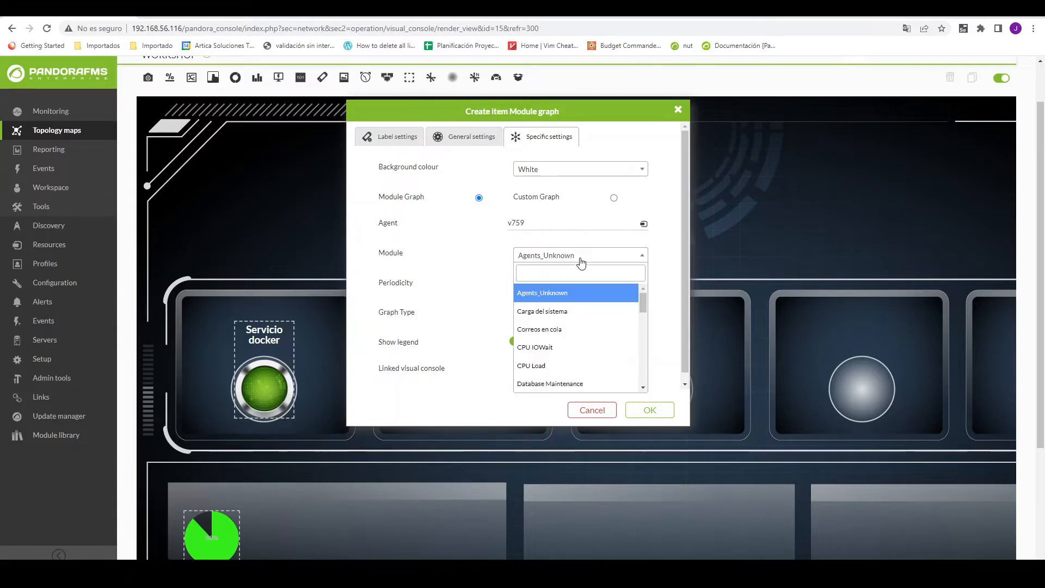
scroll(544, 329, down, 1)
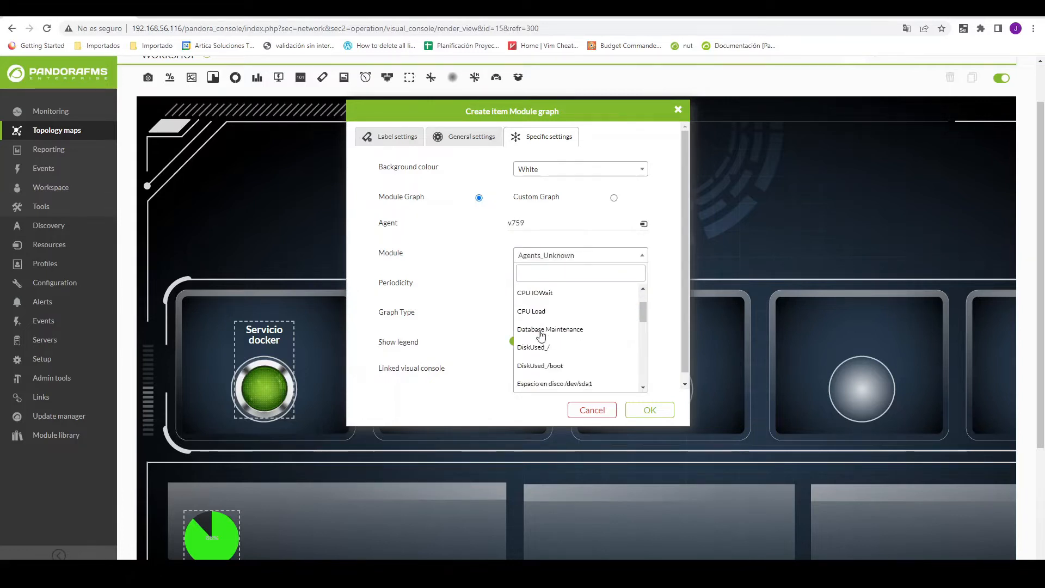
click(561, 314)
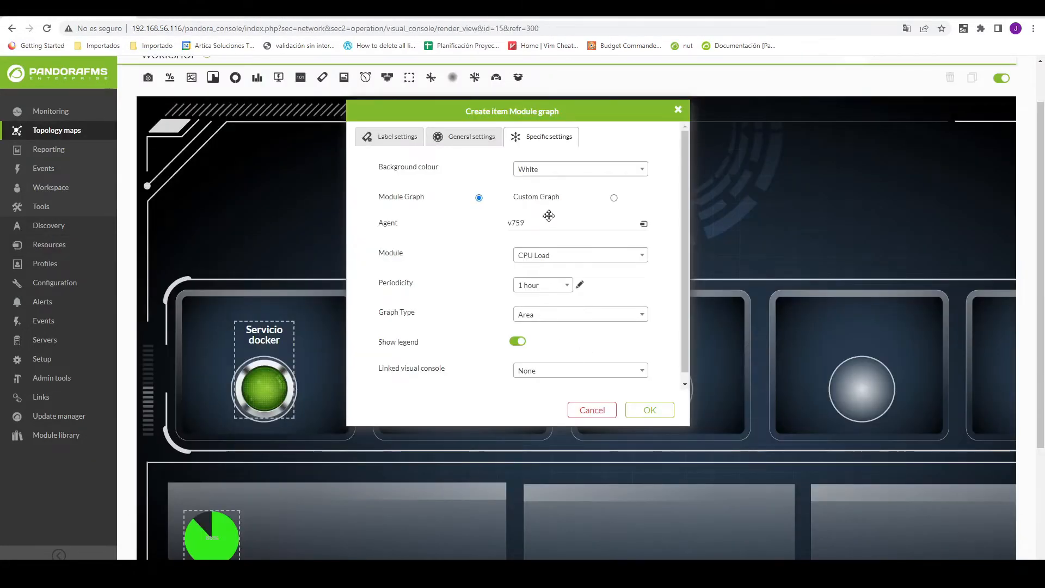
click(556, 256)
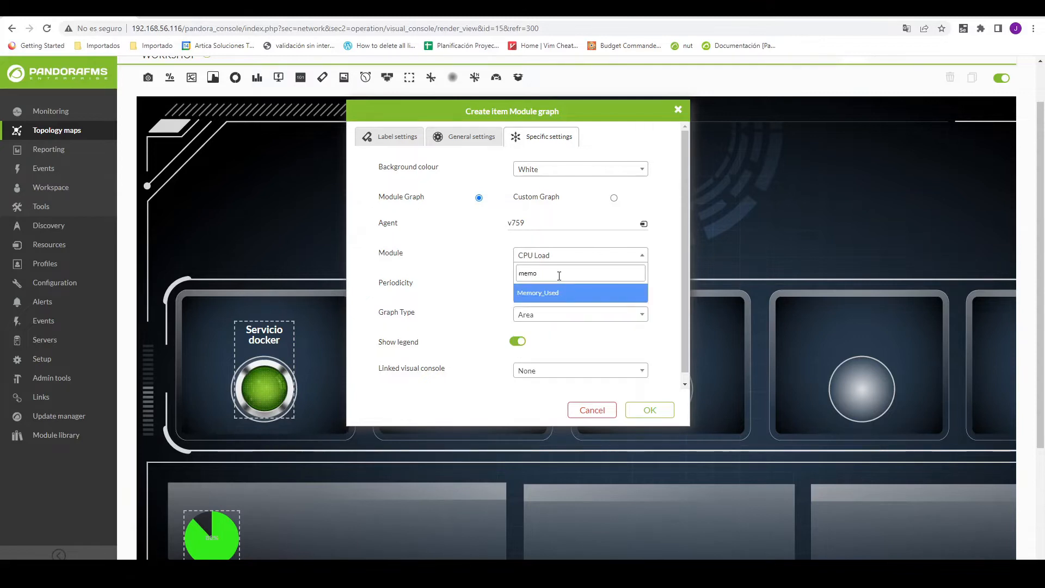
click(563, 294)
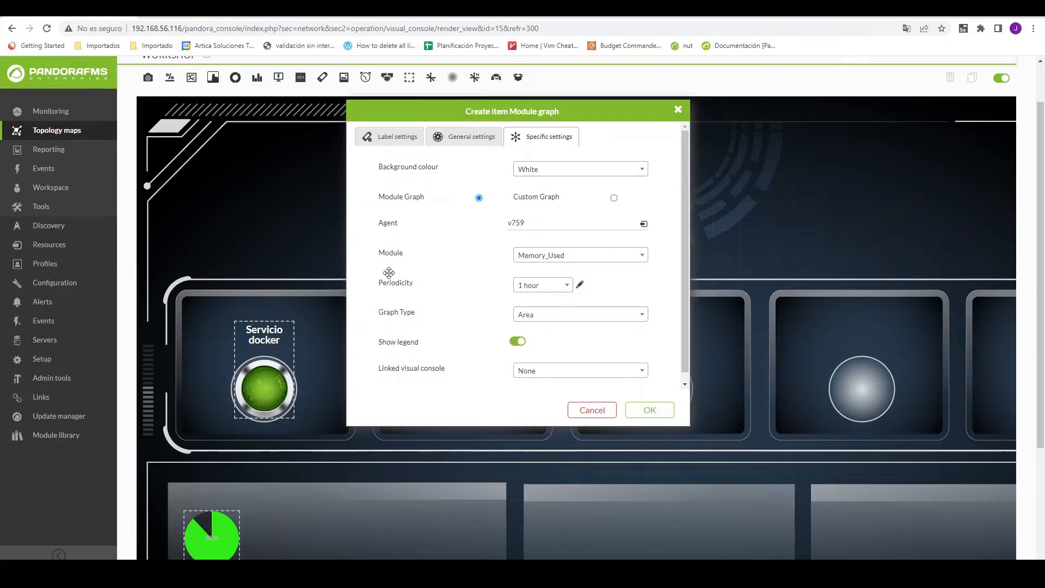
Examine the Module graph item's periodicity, graph type and background colour settings, and where custom graphs are found under Reporting
drag(374, 283, 416, 291)
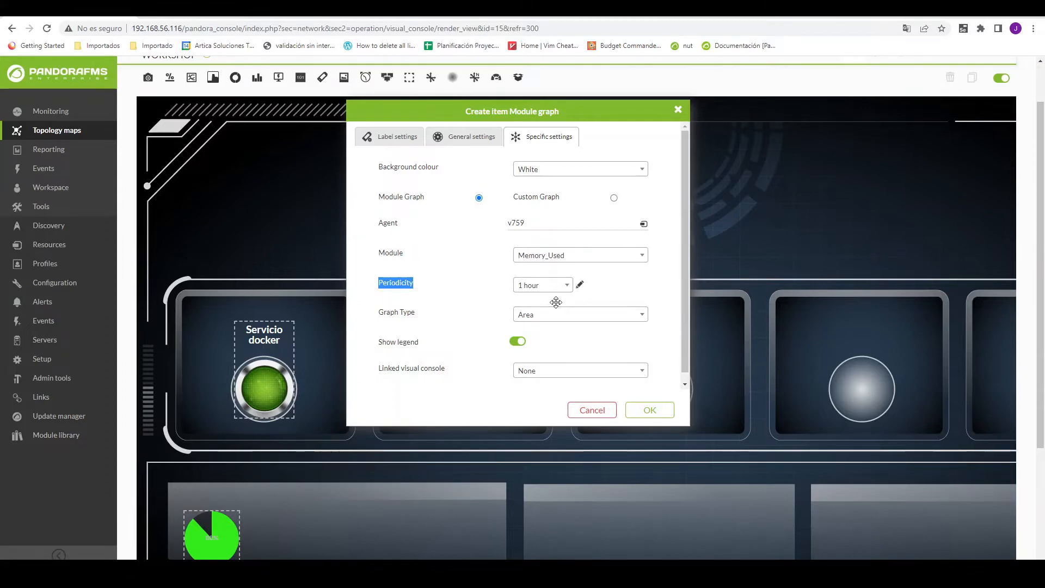
click(526, 285)
click(627, 303)
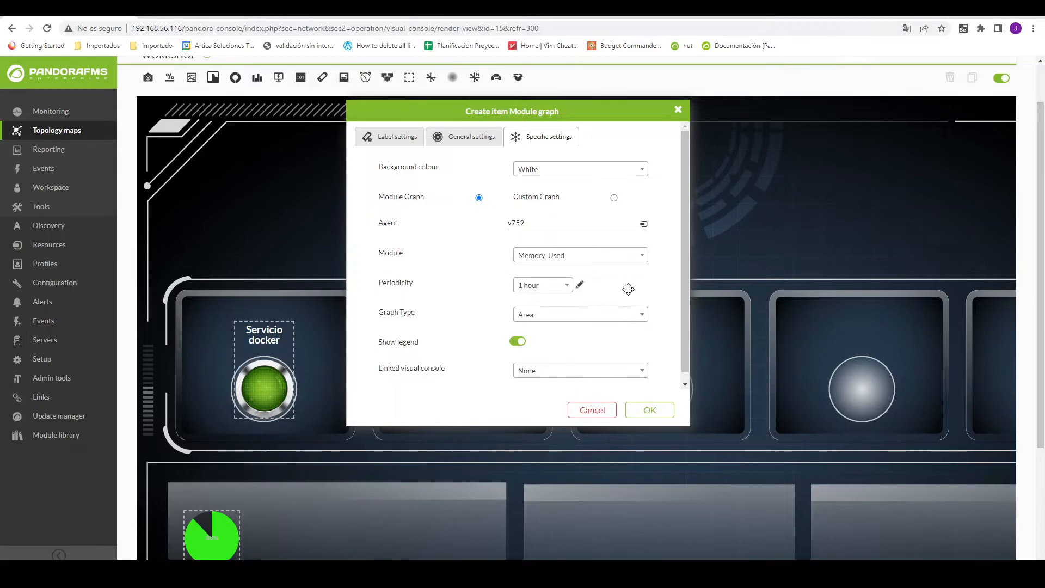
scroll(628, 288, down, 1)
click(536, 307)
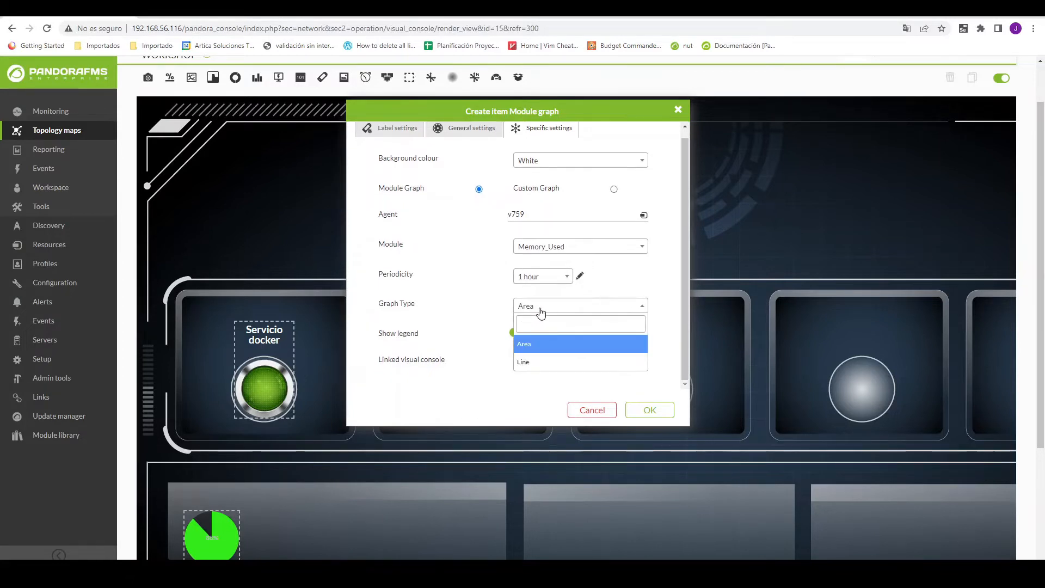
click(633, 286)
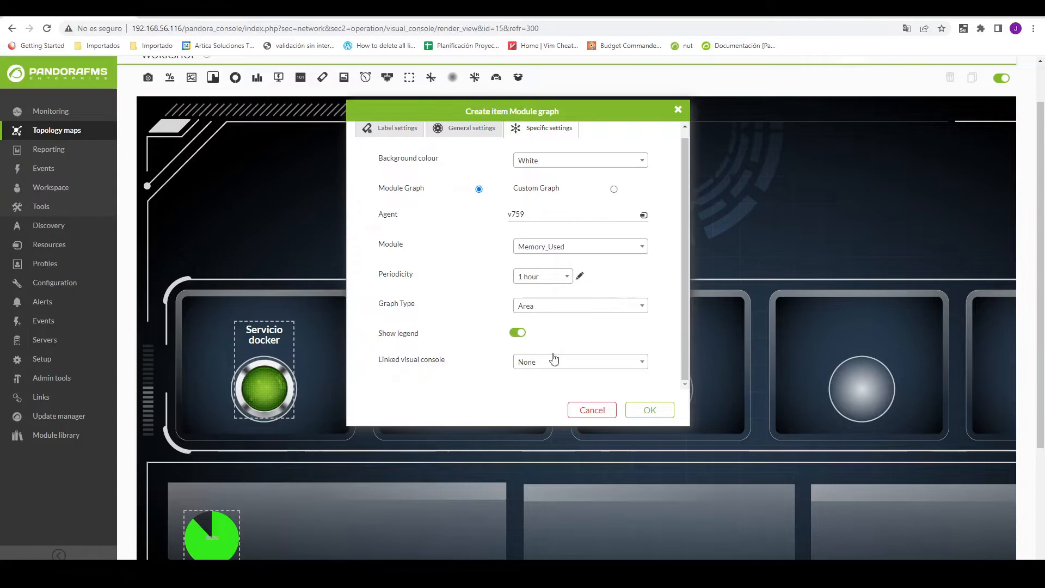
scroll(566, 304, up, 1)
drag(375, 167, 451, 159)
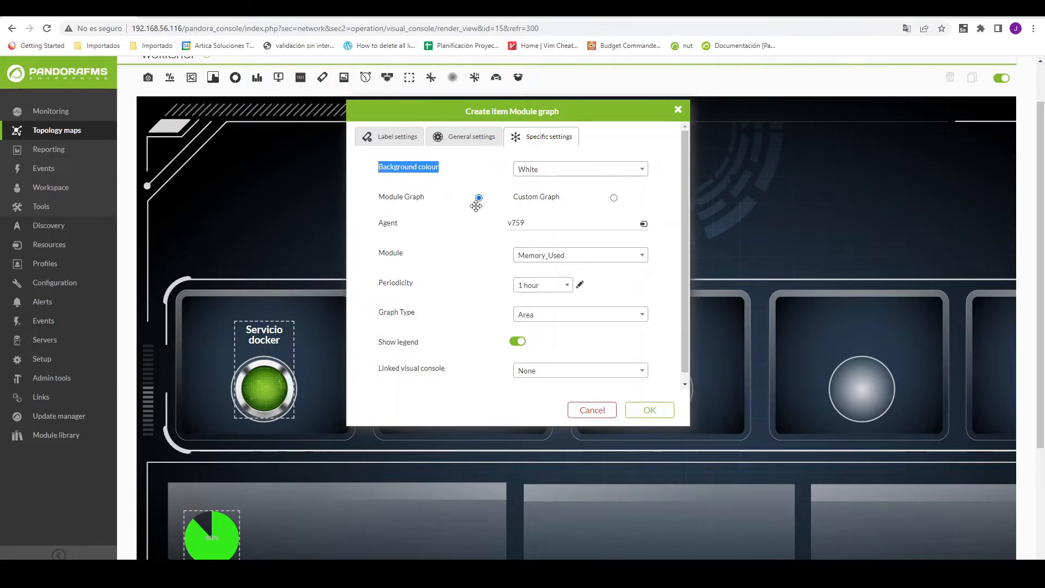
click(90, 154)
mouse_move(91, 154)
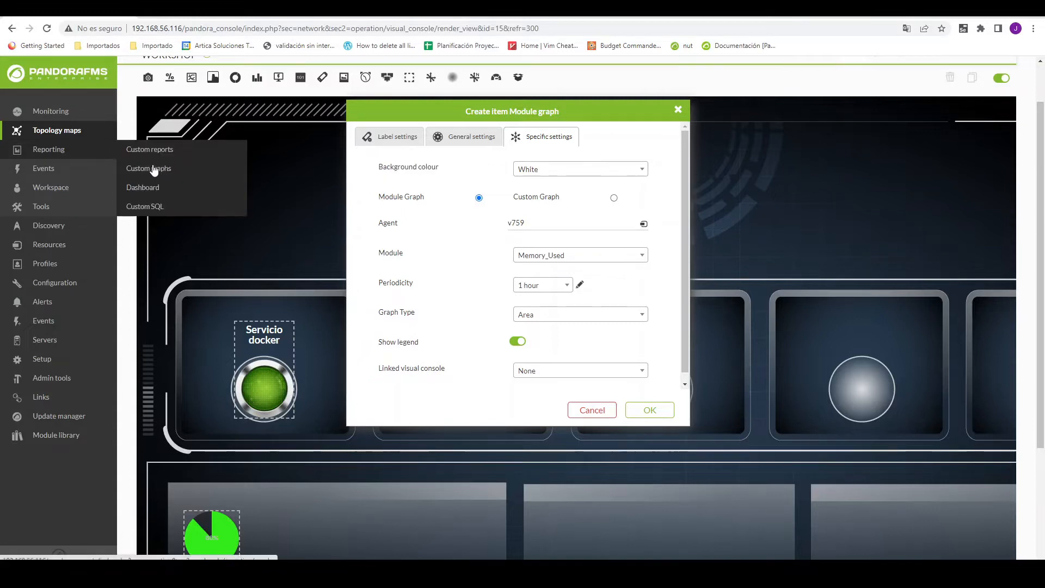
Create the Module graph item and place it in the first lower panel beside the green memory usage item
click(660, 413)
drag(231, 107, 413, 410)
scroll(413, 409, down, 3)
drag(380, 252, 388, 376)
Set the Memory_Used graph's background colour to Transparent and adjust its position slightly within the panel
double_click(391, 376)
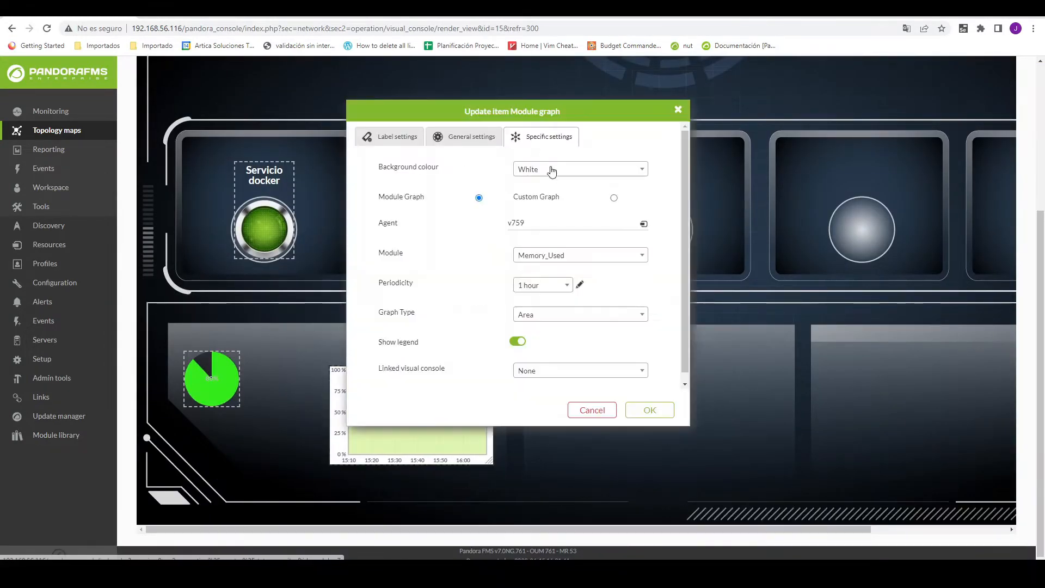
click(547, 173)
click(538, 241)
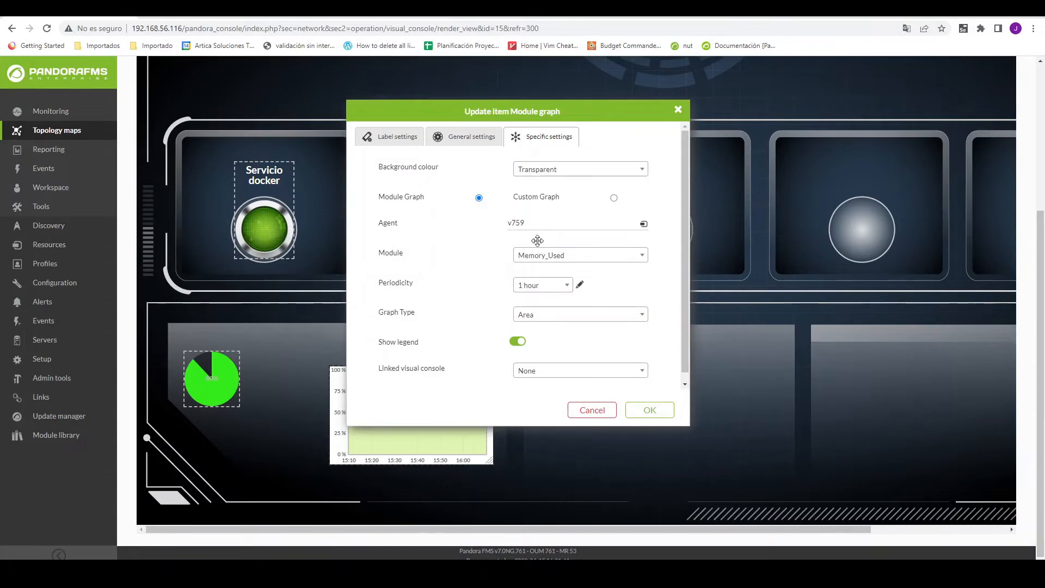
click(649, 410)
drag(385, 383, 385, 385)
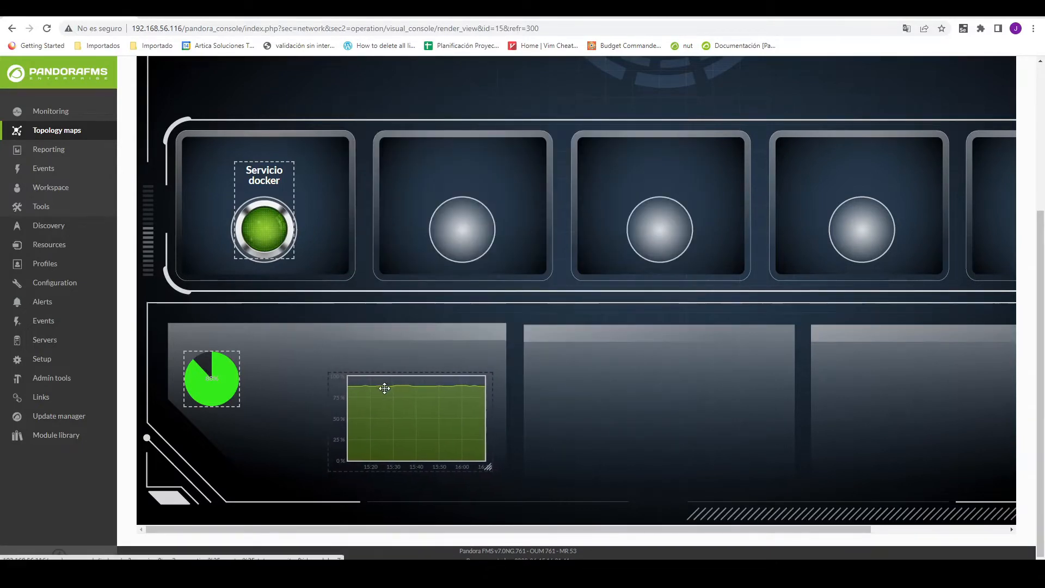
Create a Basic chart item with agent v759 and module Correos en cola
scroll(587, 269, up, 1)
scroll(587, 272, up, 3)
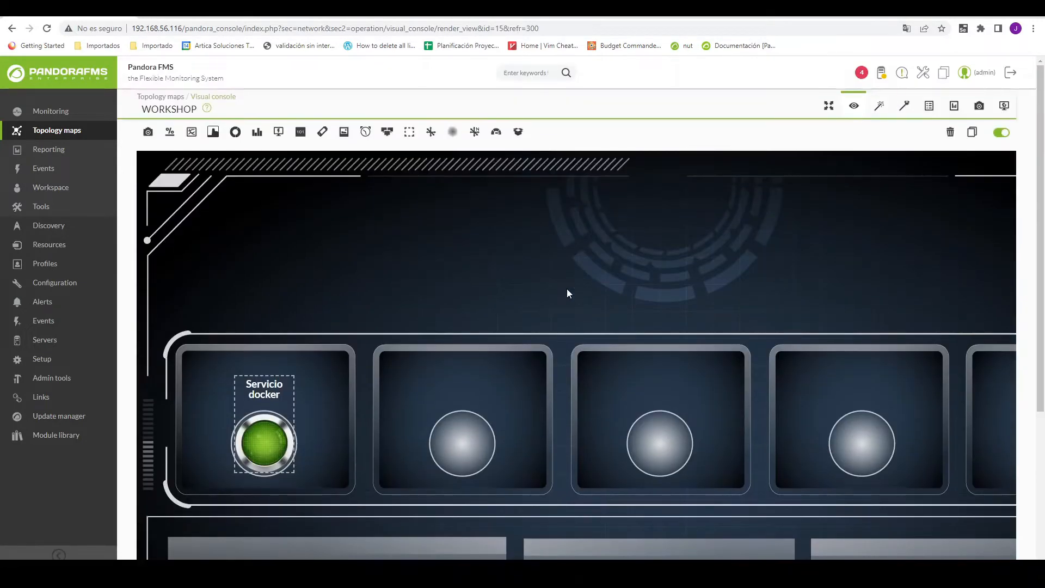
click(214, 136)
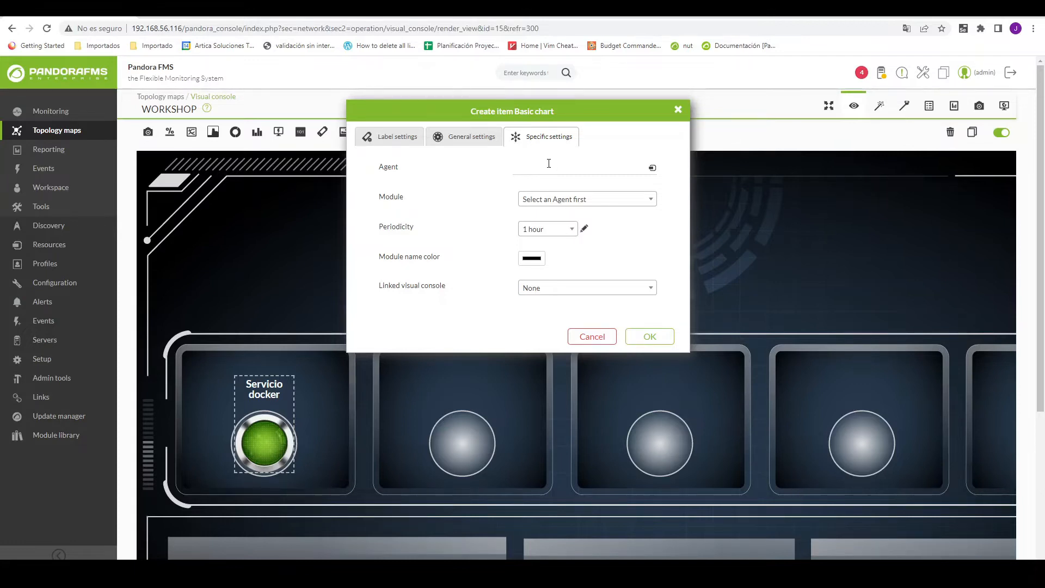
click(554, 188)
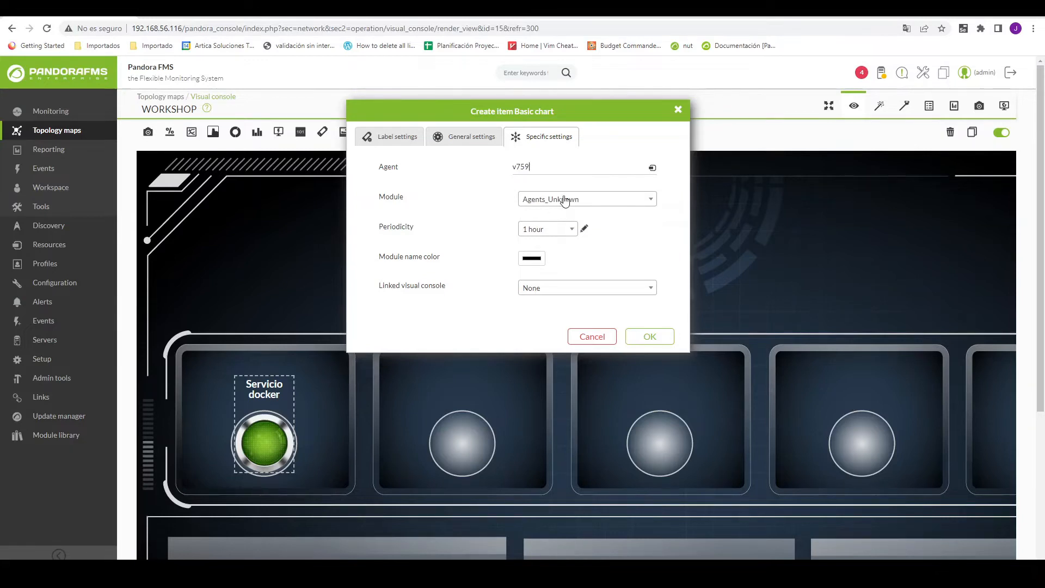
click(565, 200)
text(corr)
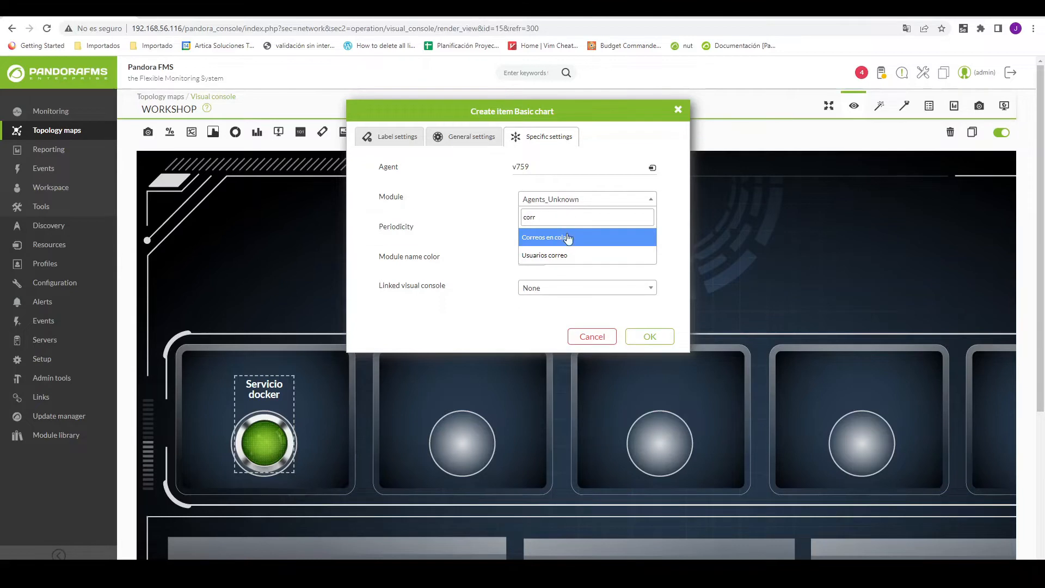
click(568, 239)
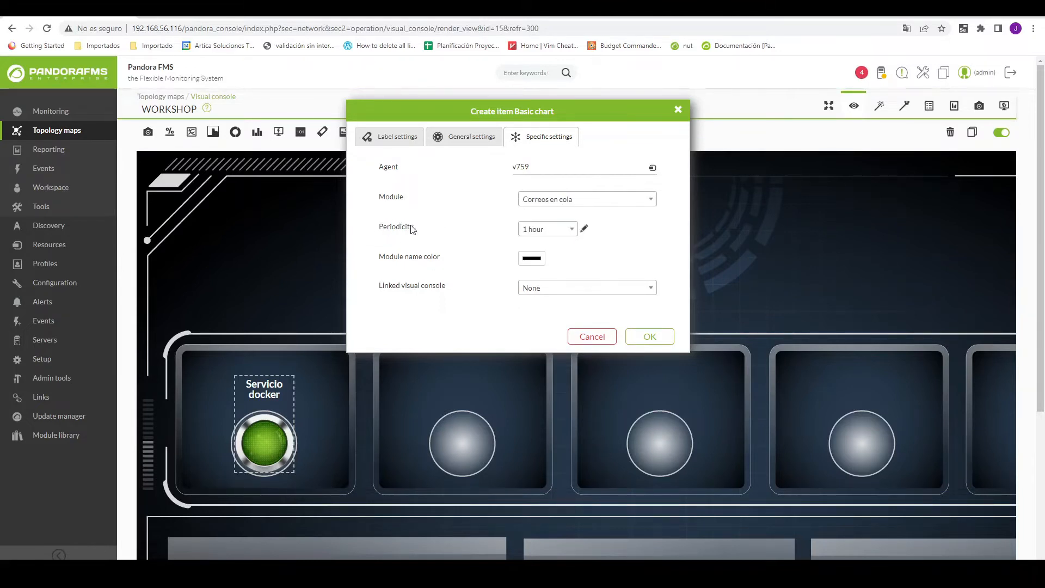
click(649, 336)
Place the Basic chart in the second lower panel, using the finished Workshop Console as a layout reference
scroll(275, 144, down, 1)
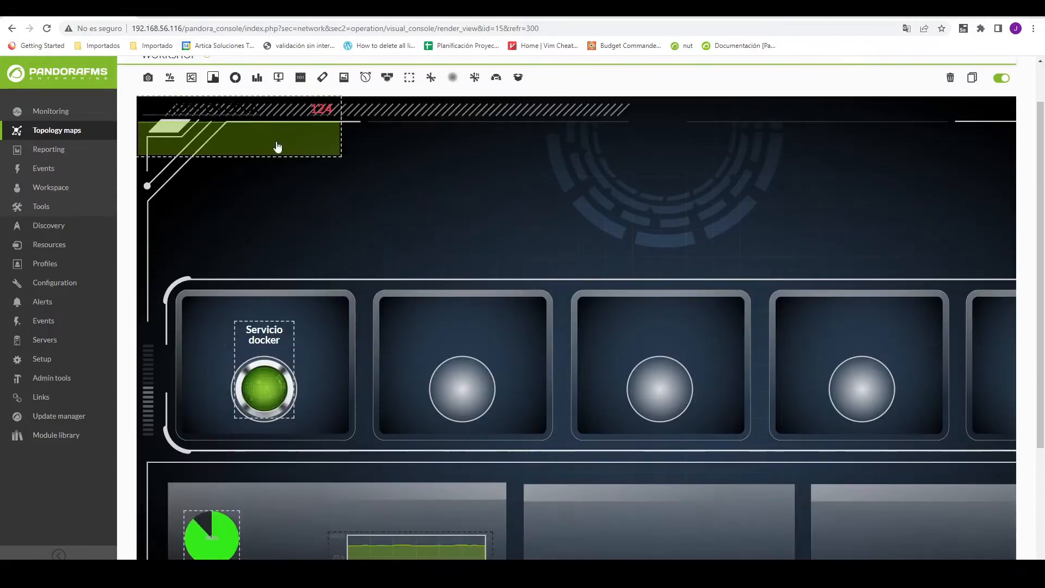
drag(270, 130, 674, 397)
scroll(520, 344, down, 3)
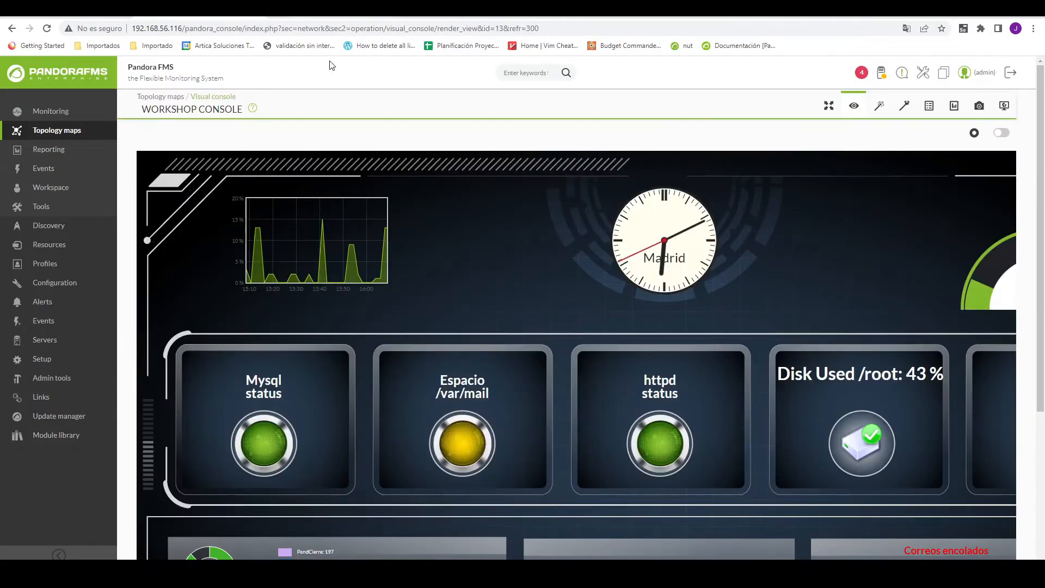
scroll(781, 322, down, 4)
scroll(739, 371, right, 2)
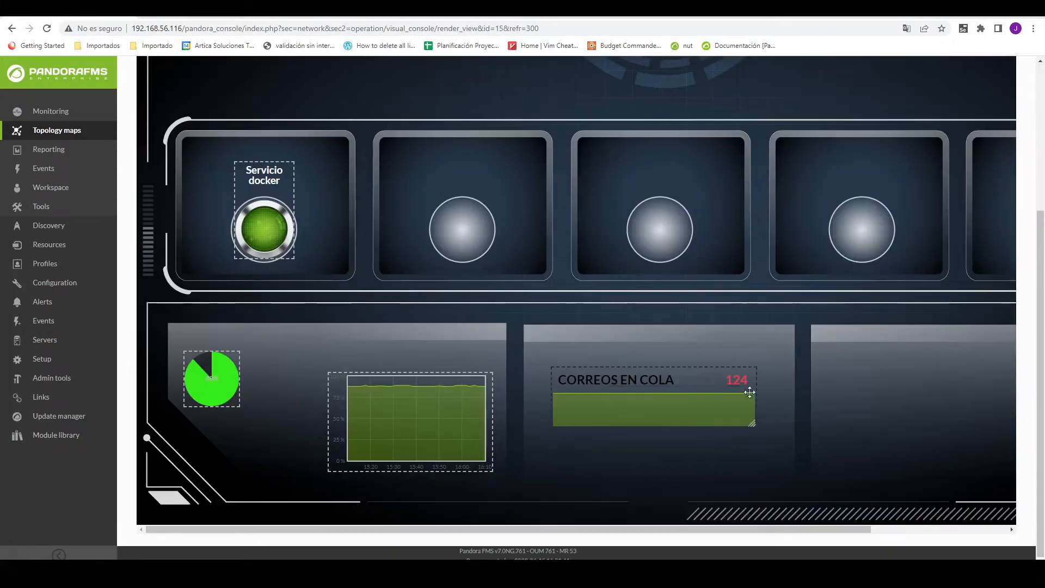
Set the Basic chart's periodicity to 6 hours and shift the chart slightly upward within its panel
double_click(659, 386)
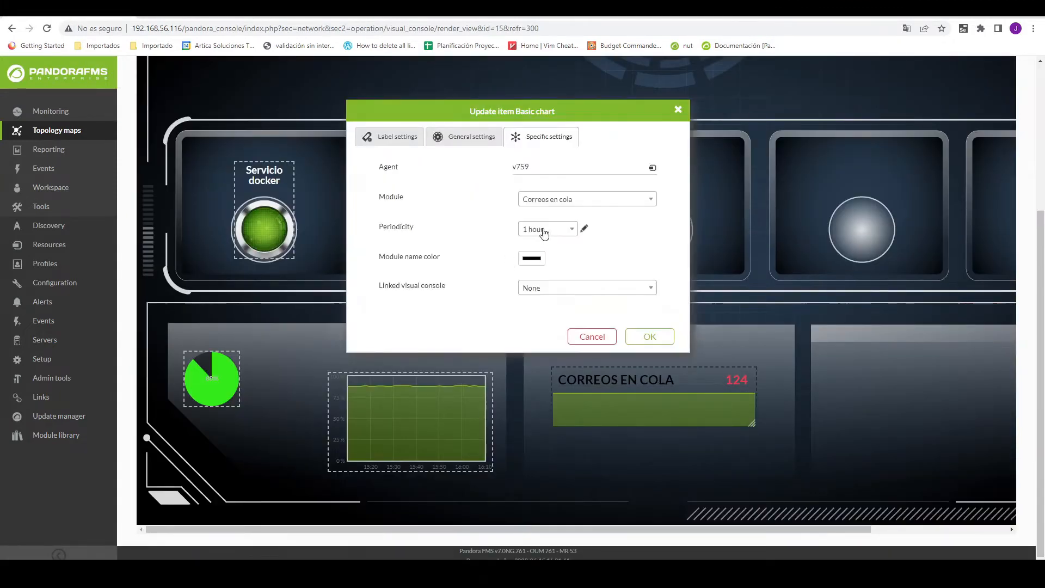
click(544, 229)
scroll(542, 342, down, 1)
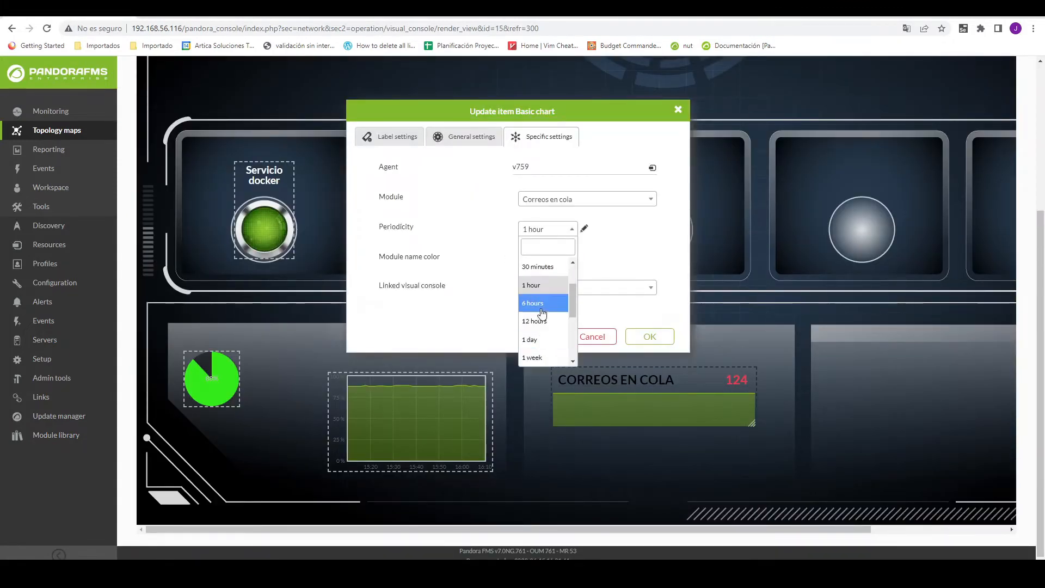
click(542, 311)
click(651, 336)
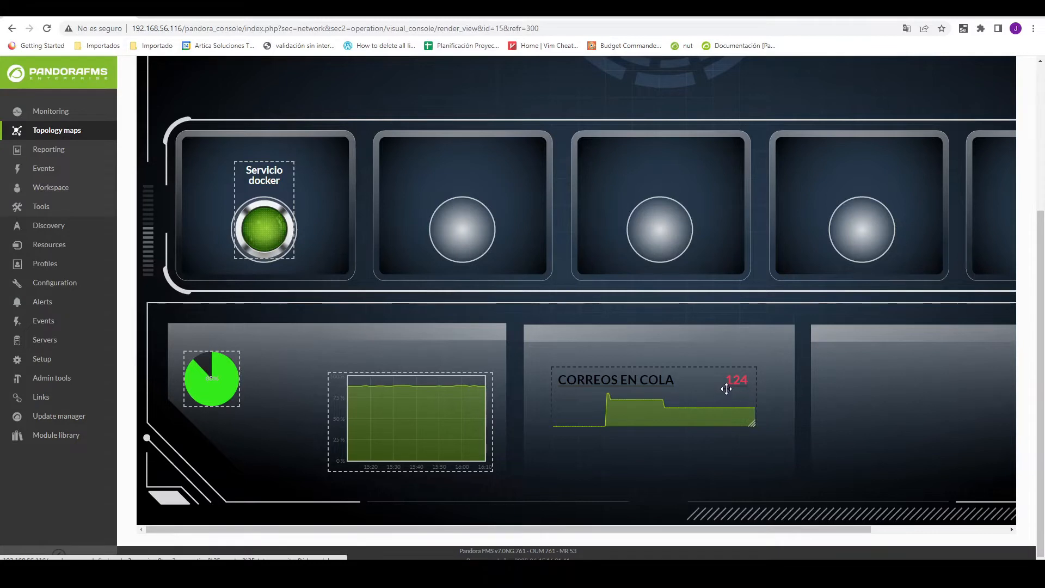
drag(717, 378, 719, 369)
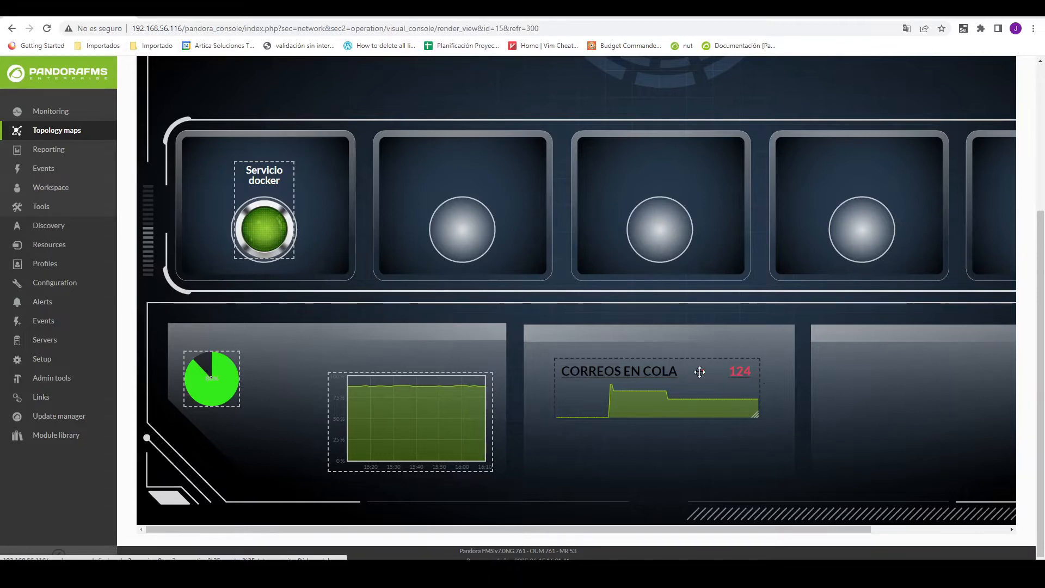
Start a Bars graph item using agent v759 and its Graph_Task module
scroll(653, 392, up, 4)
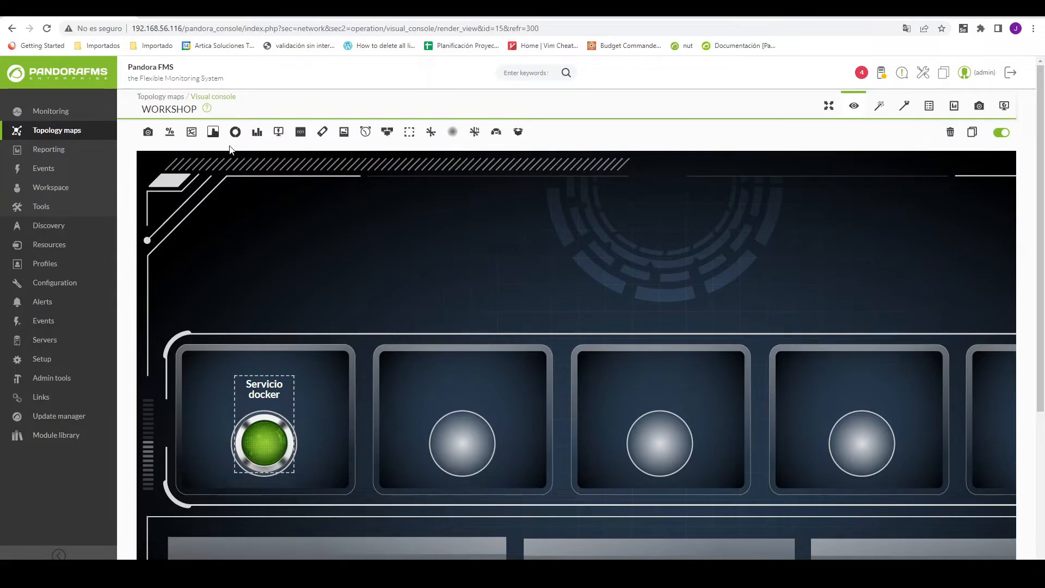
scroll(235, 158, down, 2)
scroll(236, 157, up, 2)
click(257, 133)
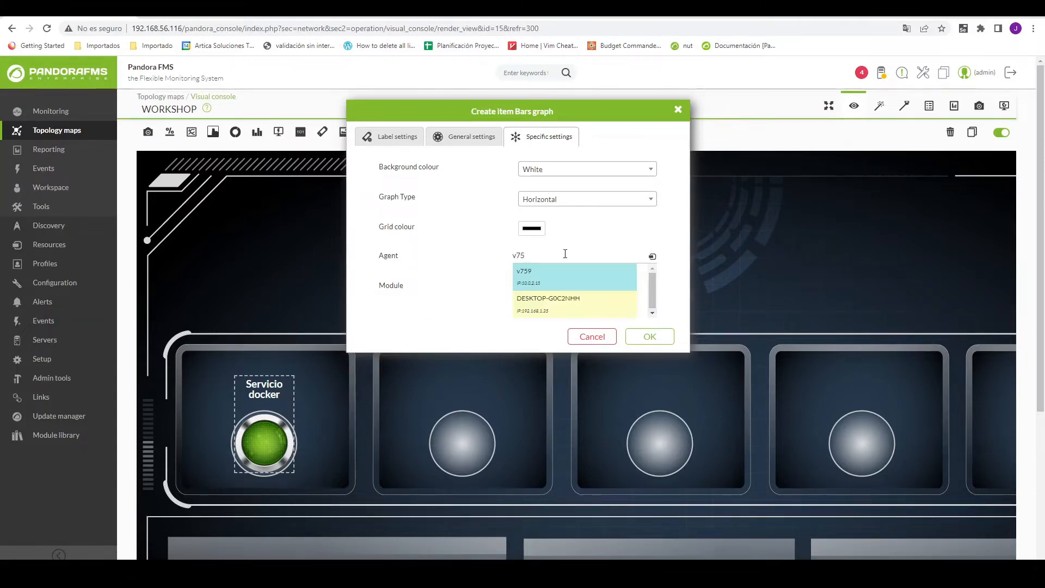
click(556, 282)
click(563, 289)
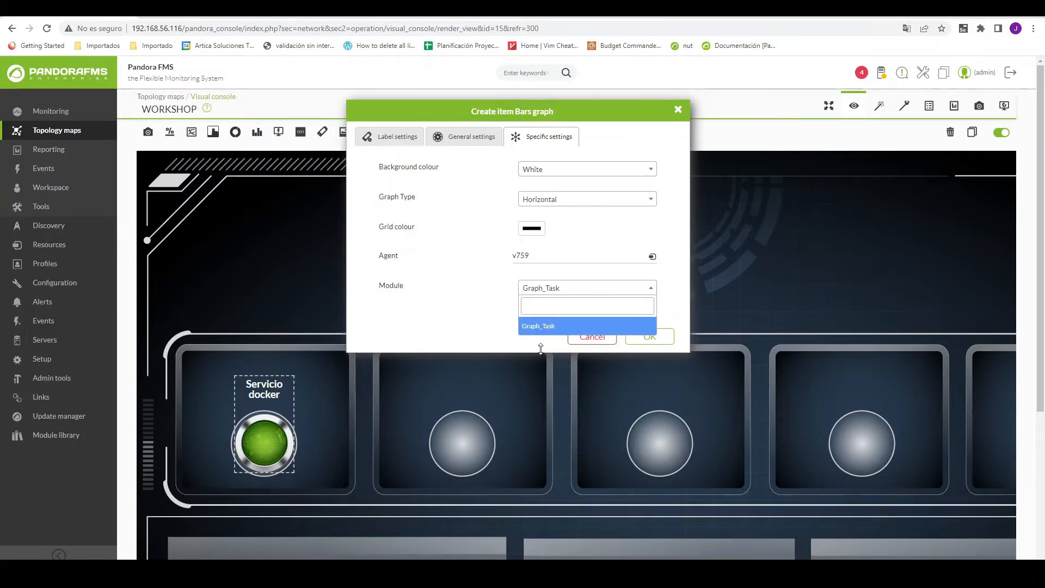
click(490, 321)
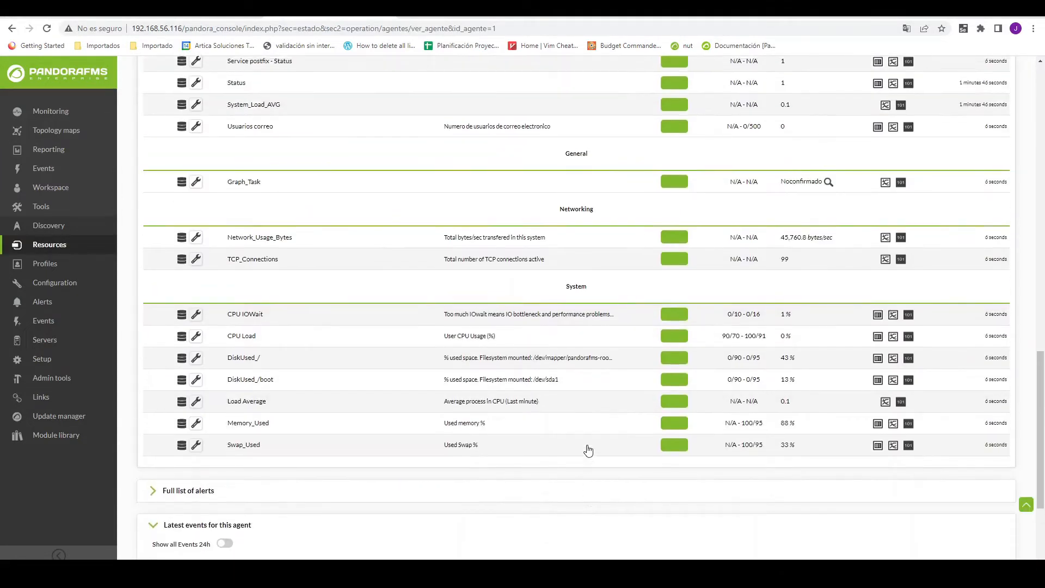
Examine the Graph_Task module's data format in agent v759's module list and look over the finished Workshop Console
scroll(588, 449, up, 2)
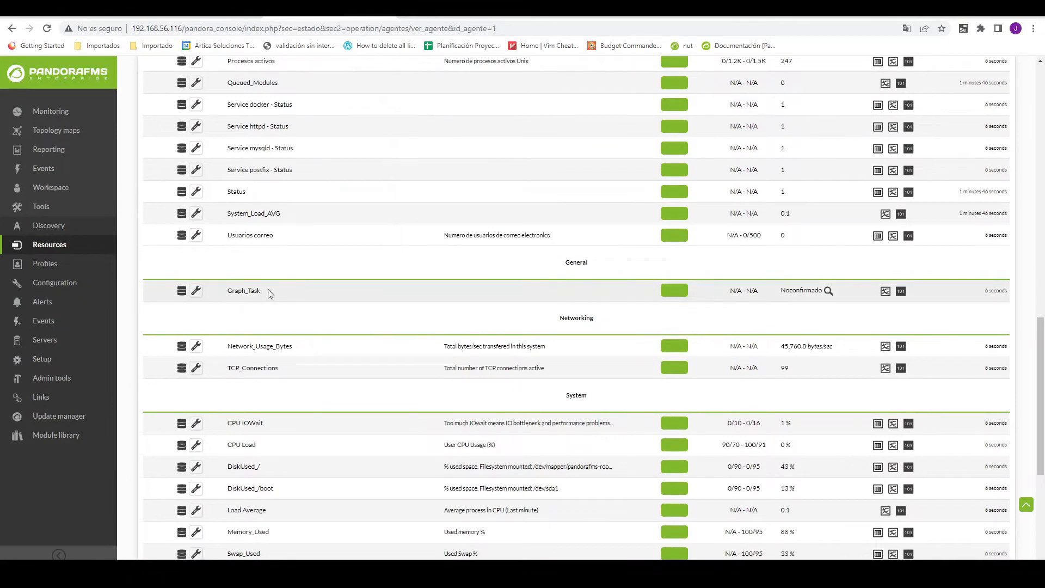
drag(271, 293, 223, 293)
scroll(489, 343, up, 1)
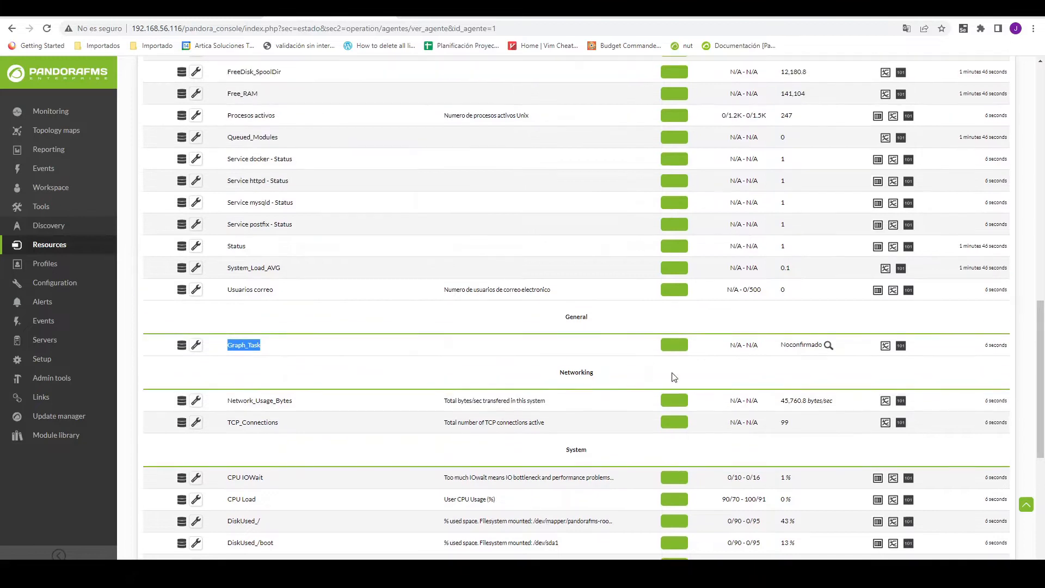
click(827, 346)
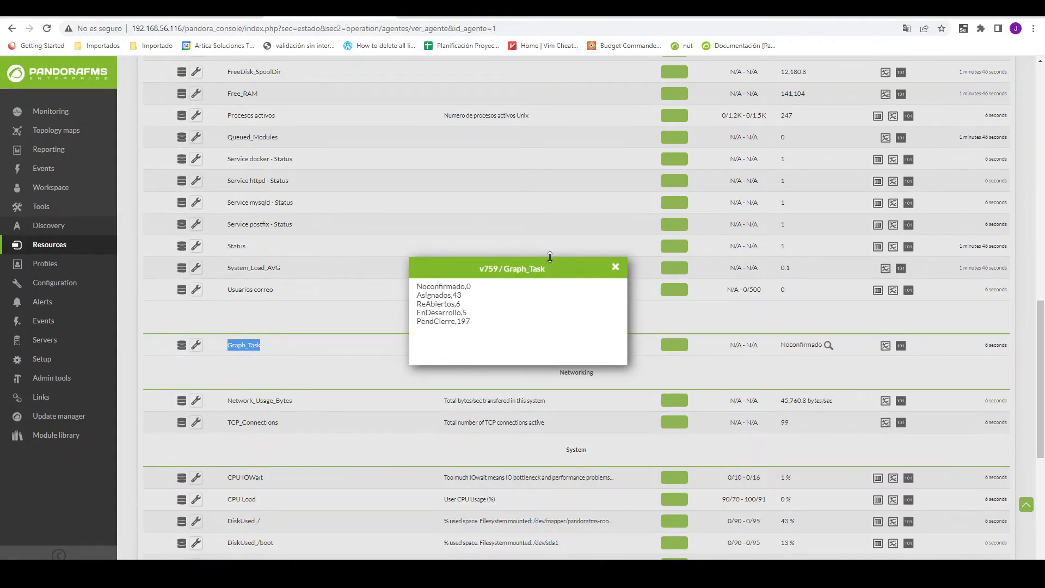
drag(419, 288, 462, 290)
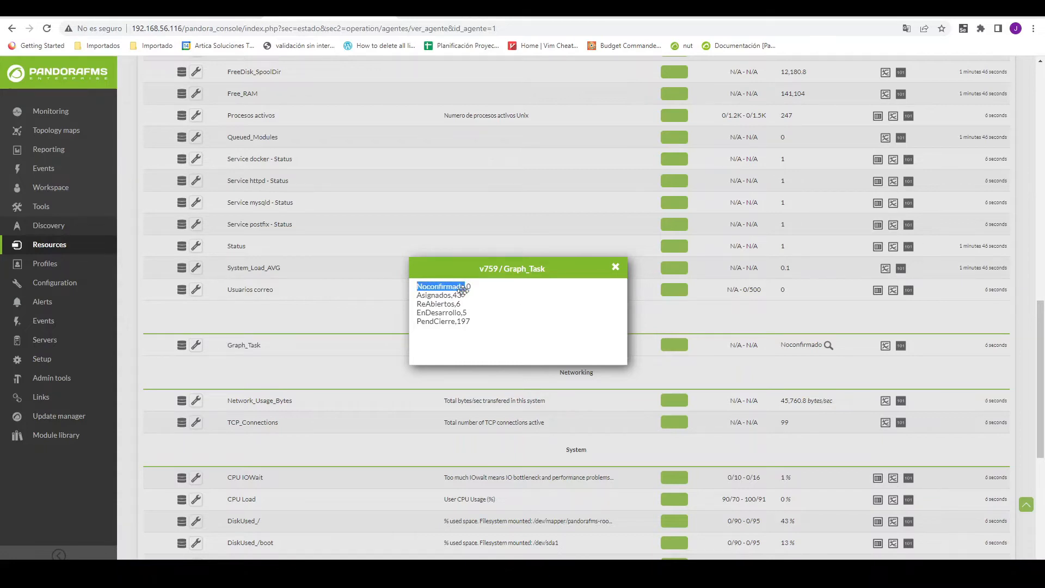
click(472, 292)
drag(417, 295, 446, 296)
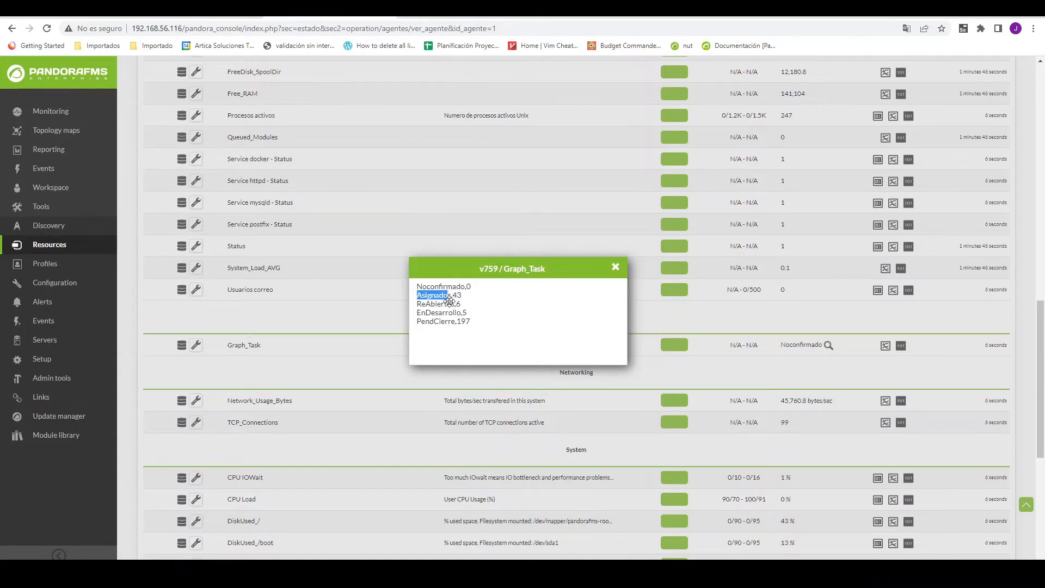
click(464, 298)
click(479, 299)
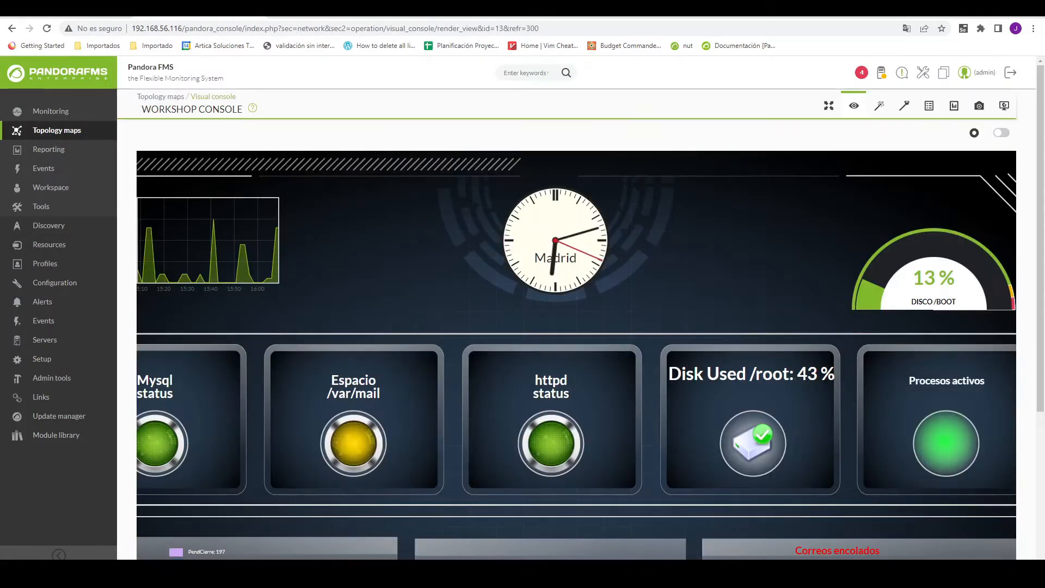
scroll(299, 298, down, 4)
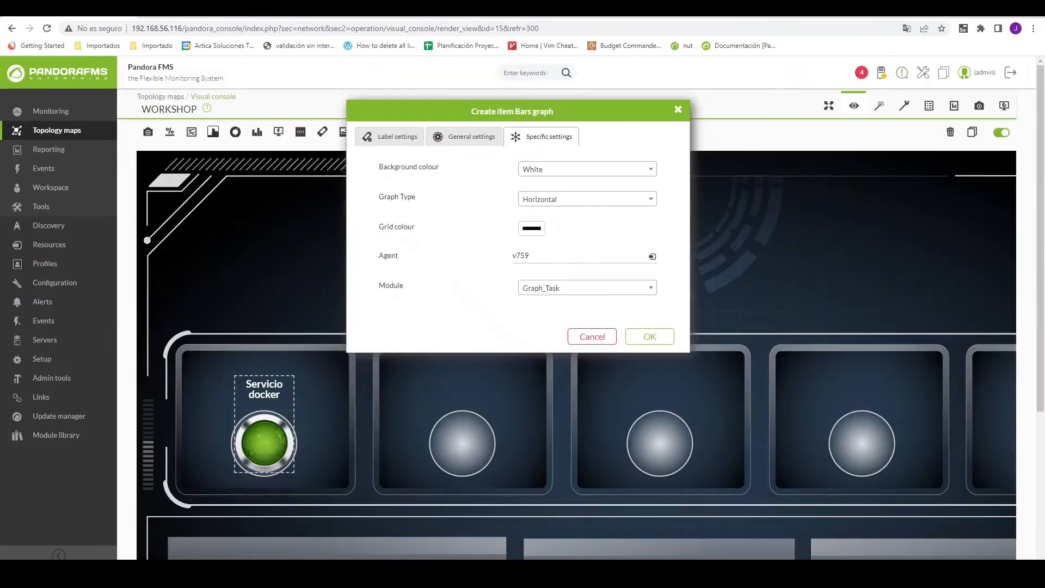
Create the Graph_Task Bars graph item with its white background and place it in the third lower panel
click(564, 294)
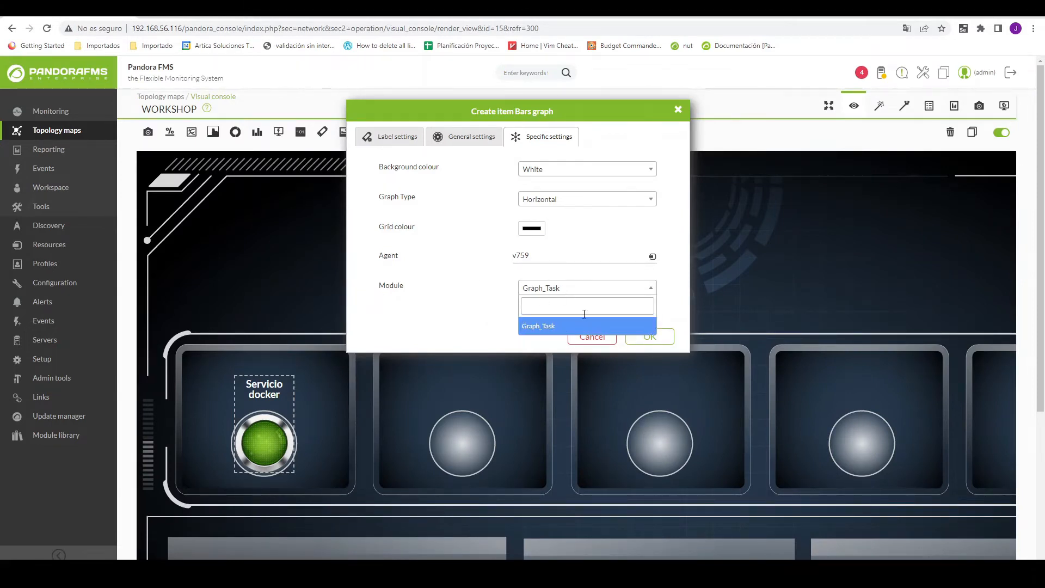
click(495, 297)
click(658, 335)
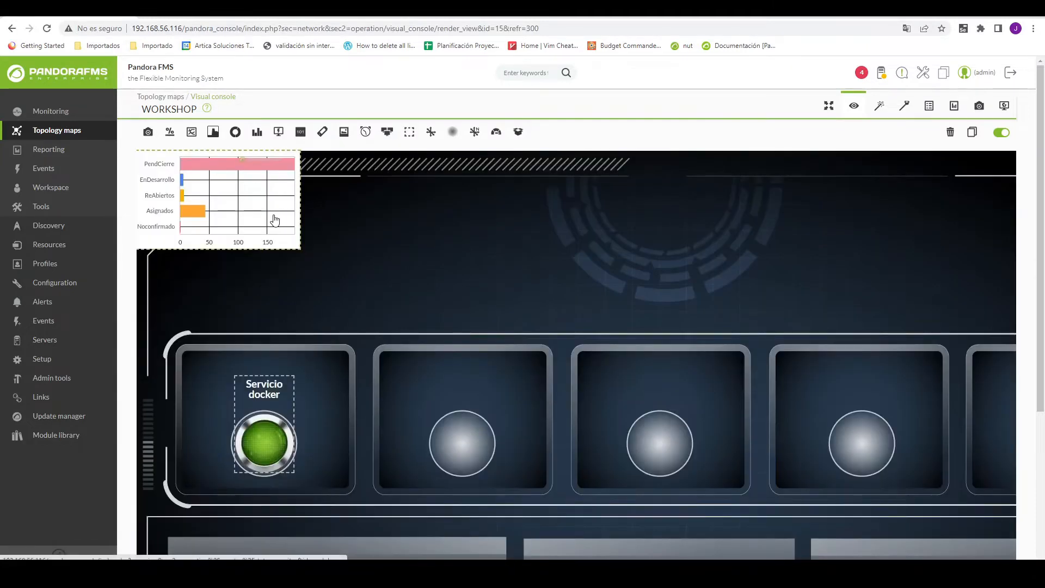
scroll(273, 214, down, 2)
drag(223, 145, 587, 444)
scroll(612, 405, down, 2)
drag(583, 313, 906, 376)
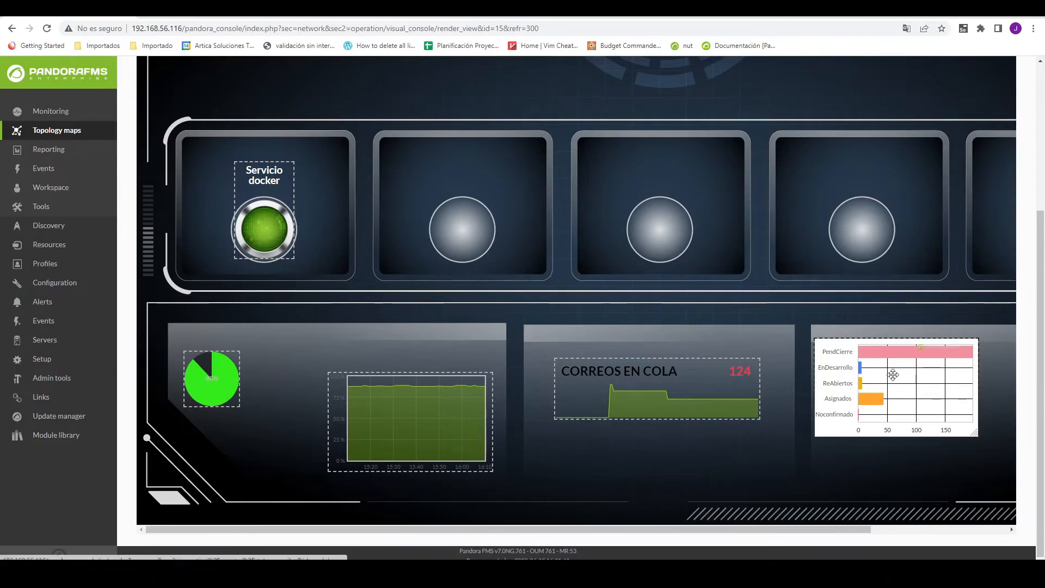
scroll(919, 412, up, 1)
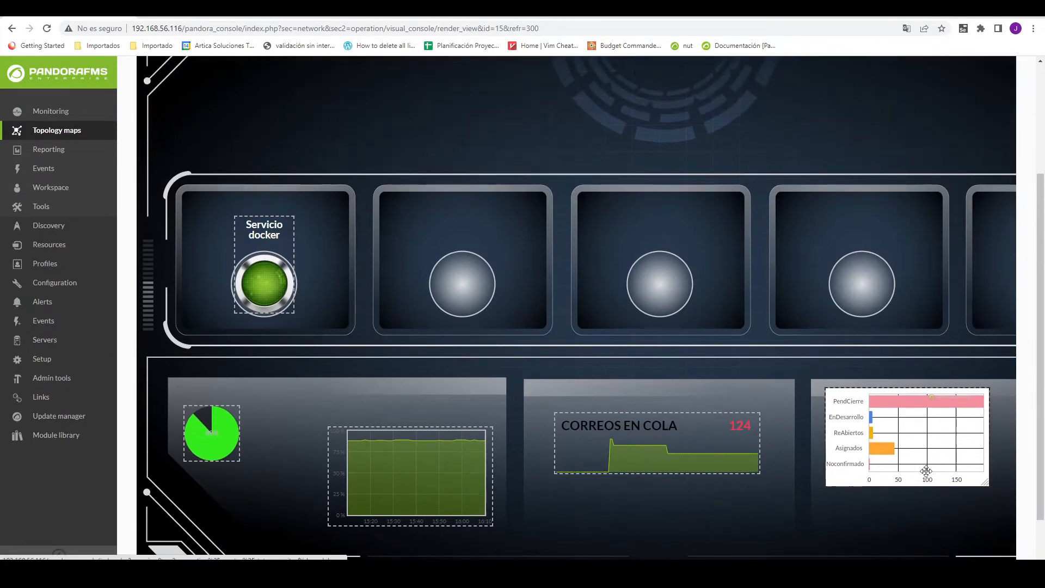
Create an Event history item with agent v759 and module Correos en cola
scroll(920, 446, up, 3)
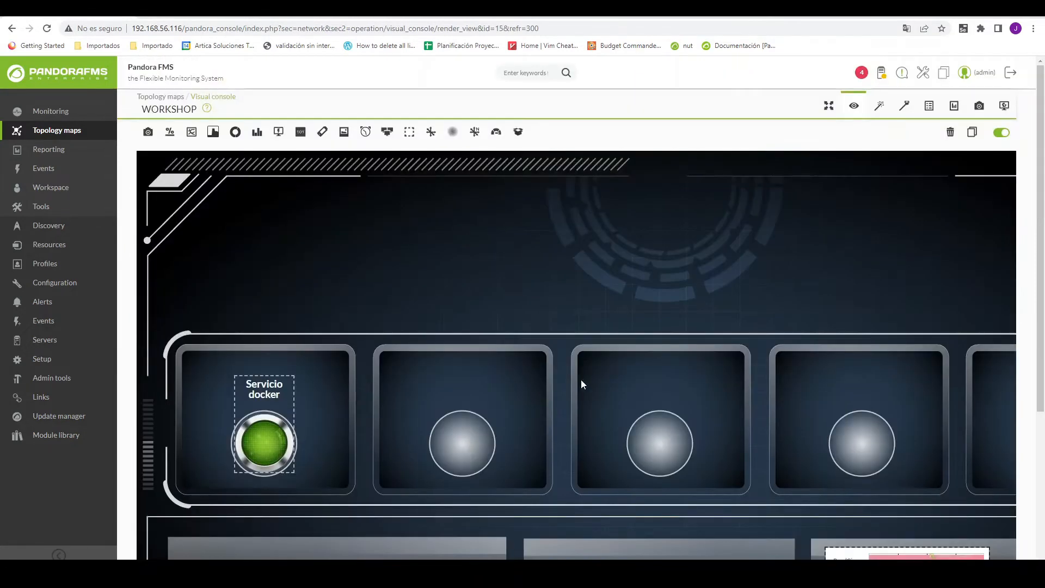
click(278, 133)
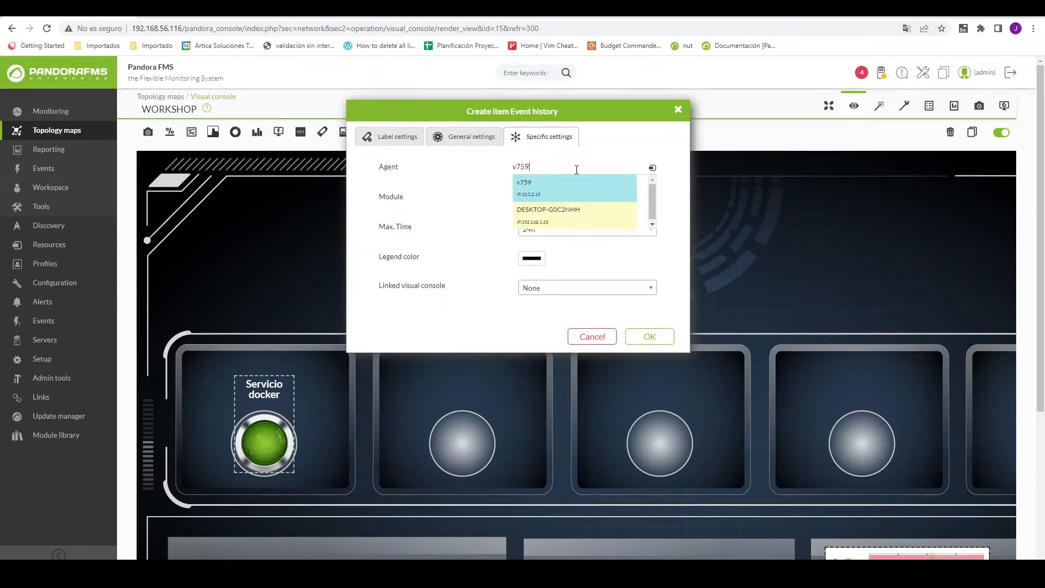
click(575, 186)
click(557, 201)
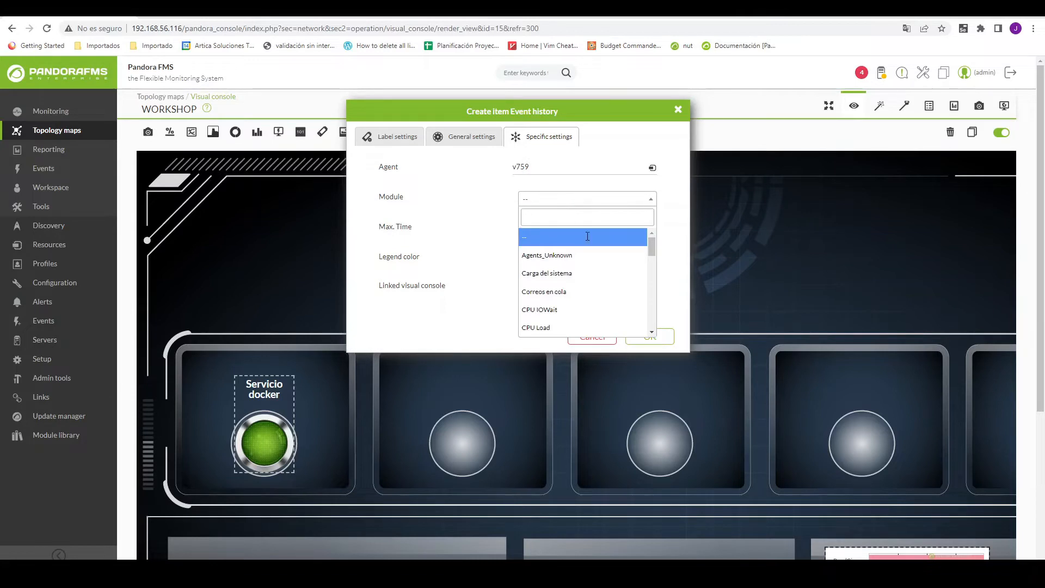
click(618, 292)
click(650, 334)
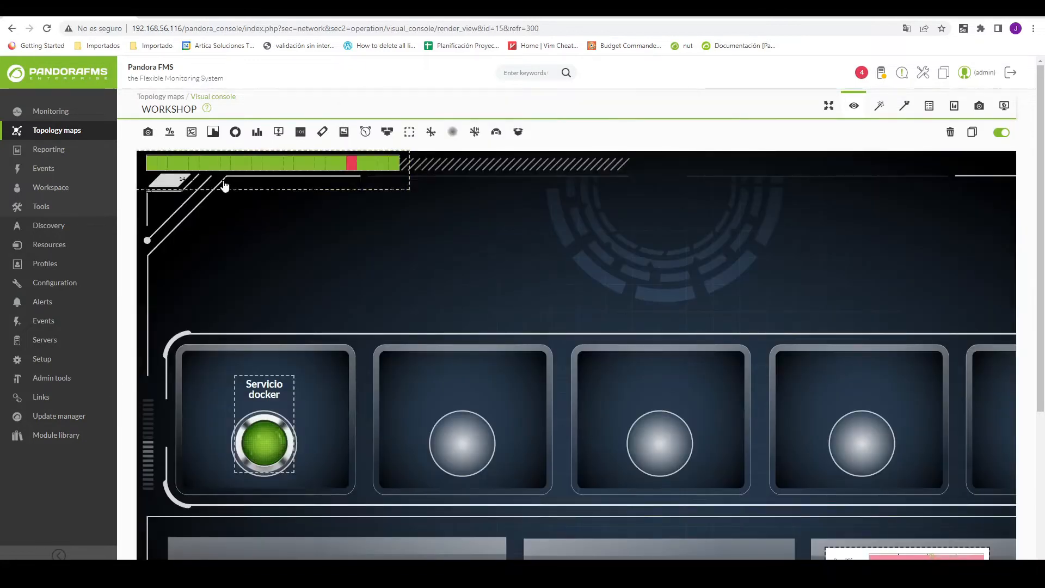
Place the Event history bar in the upper part of the second lower panel and move the Basic chart below it
drag(225, 185, 760, 391)
scroll(597, 252, down, 2)
scroll(798, 428, right, 3)
drag(671, 400, 926, 463)
scroll(554, 466, down, 2)
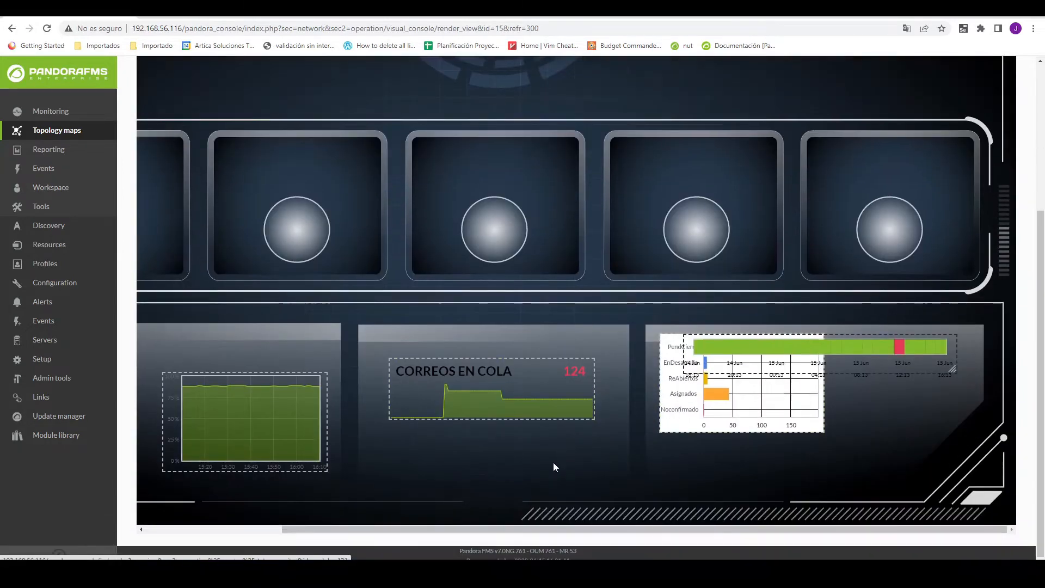
drag(777, 341, 460, 341)
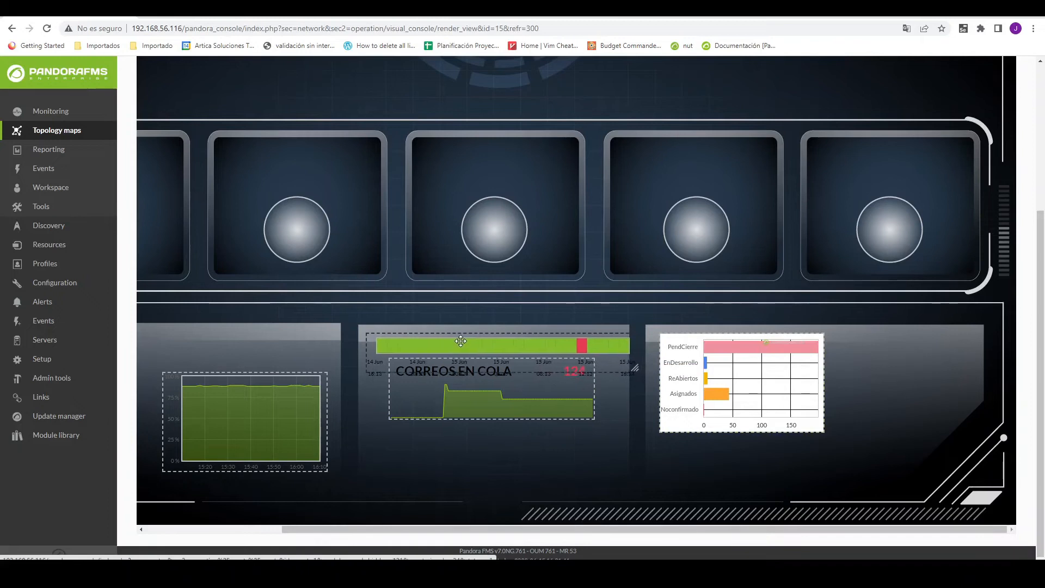
drag(452, 400, 456, 438)
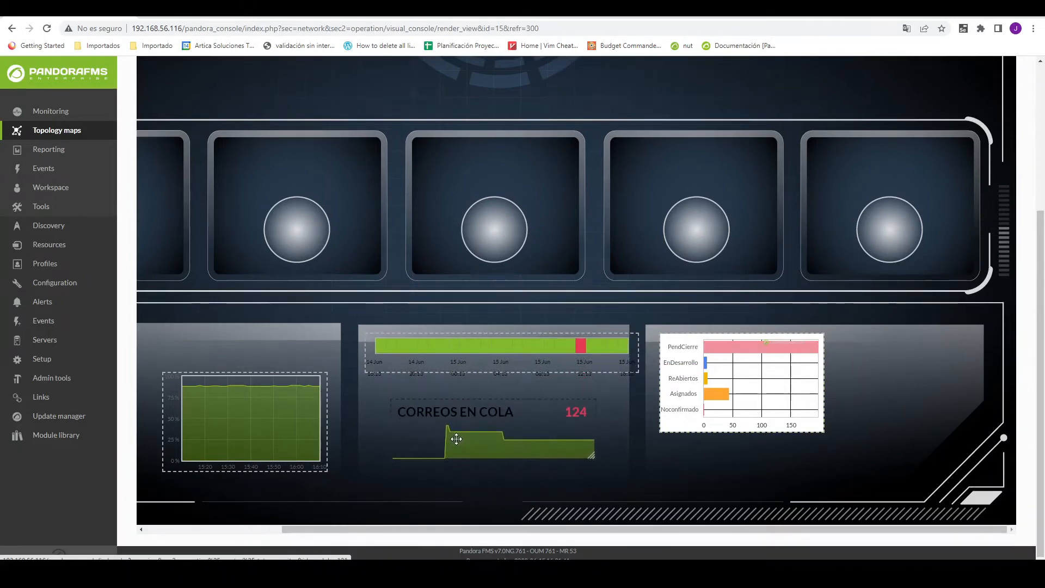
drag(473, 348, 469, 358)
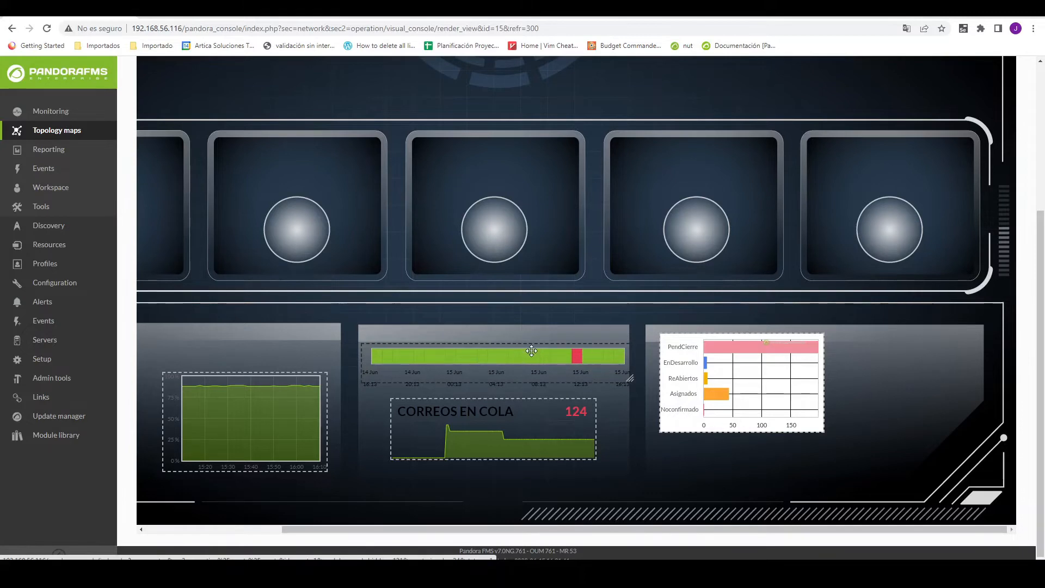
Start a new Simple Value item with agent v759 and module DiskUsed_/
scroll(306, 90, up, 4)
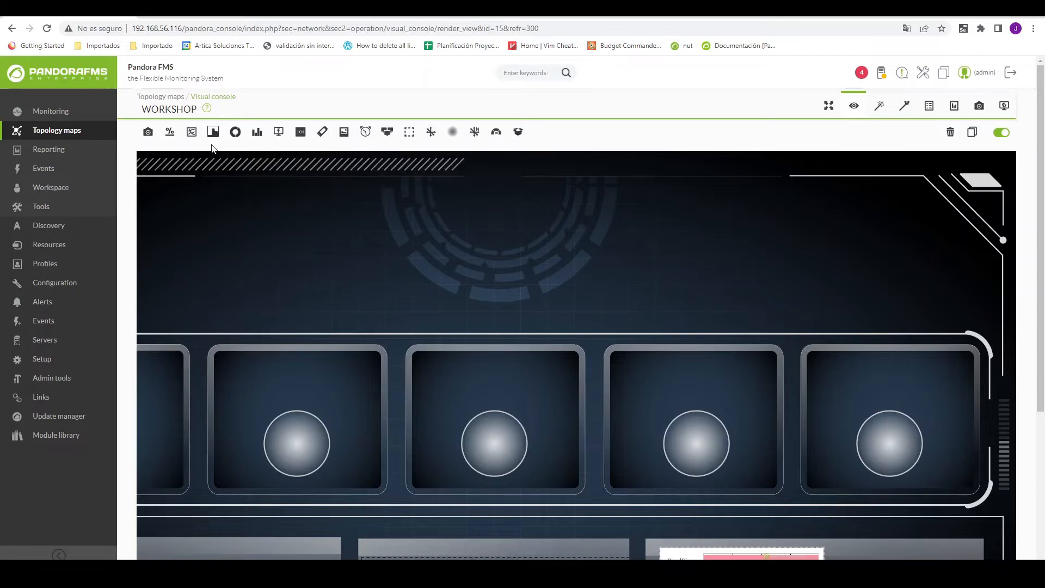
click(298, 137)
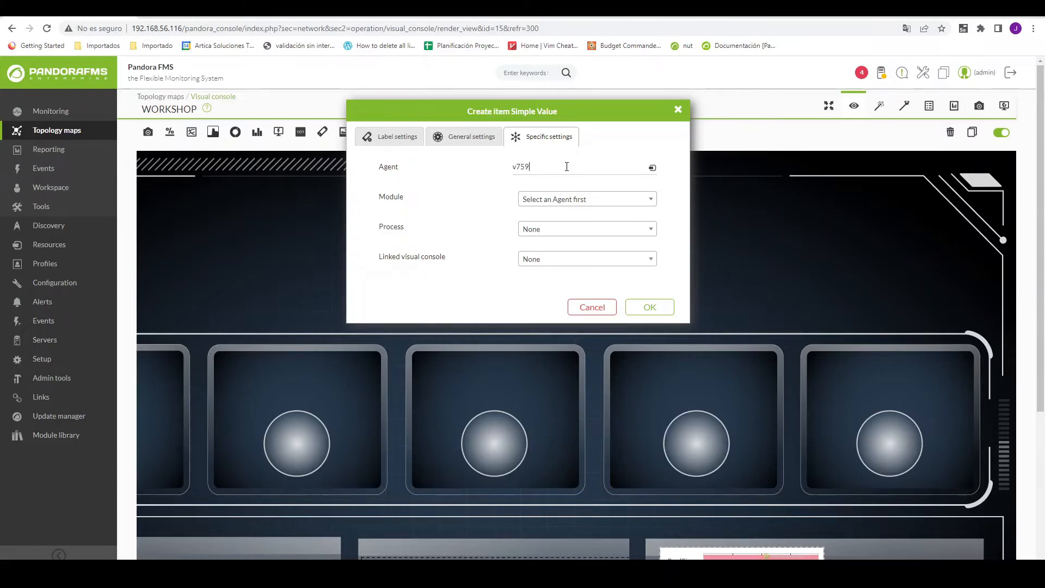
click(566, 182)
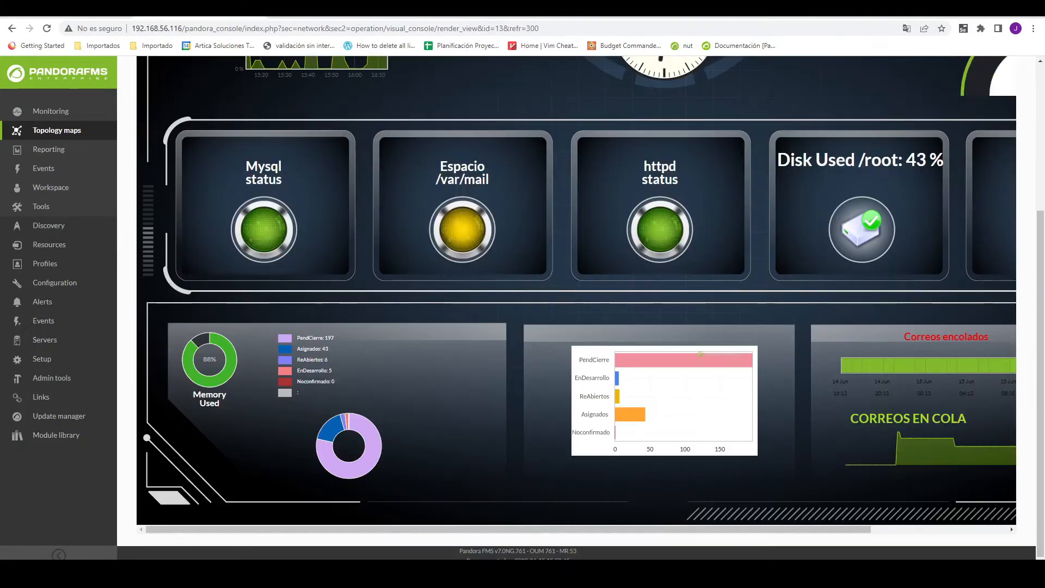
scroll(764, 262, up, 1)
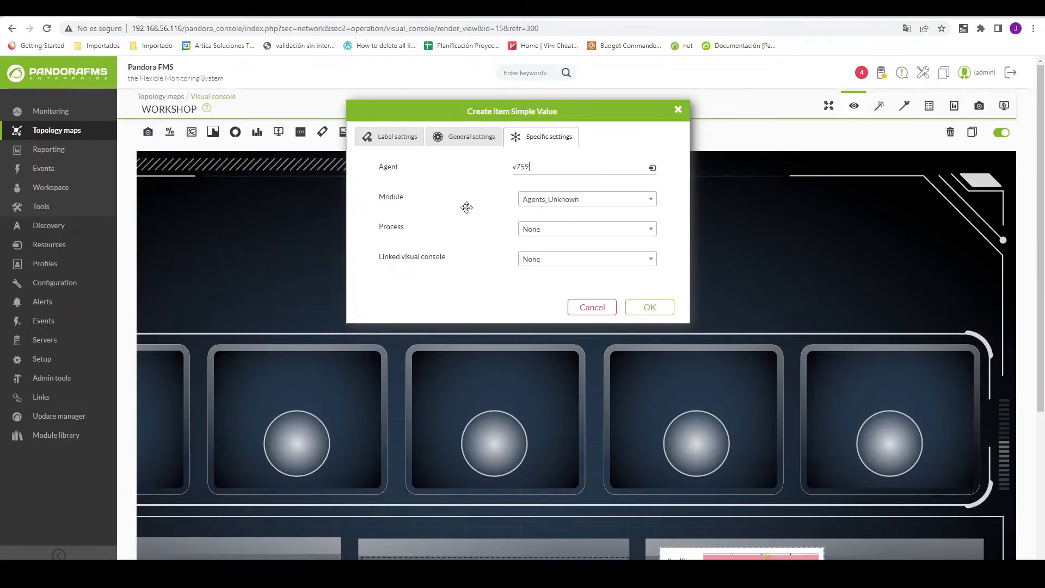
click(543, 201)
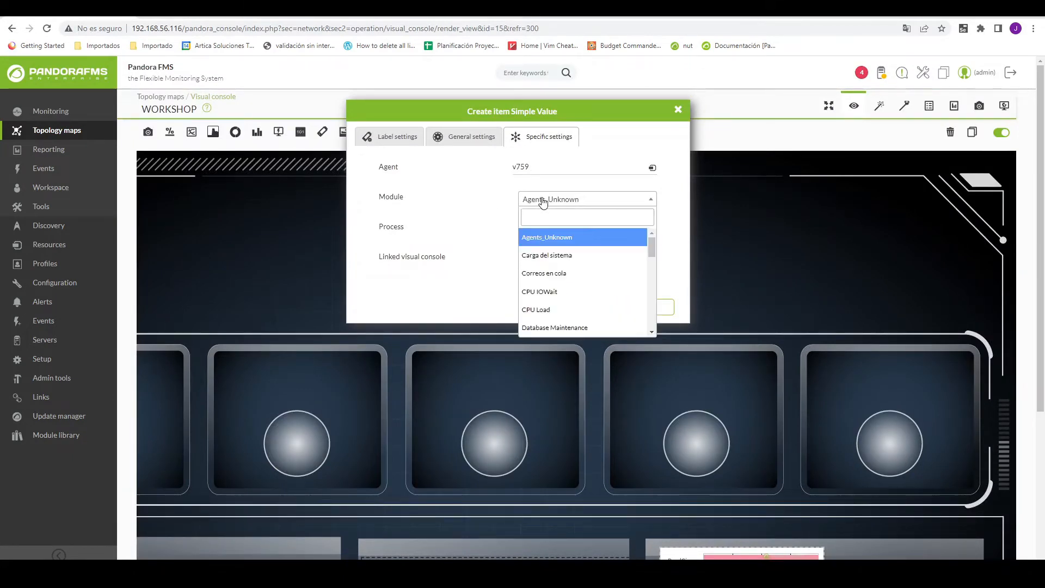
text(roo)
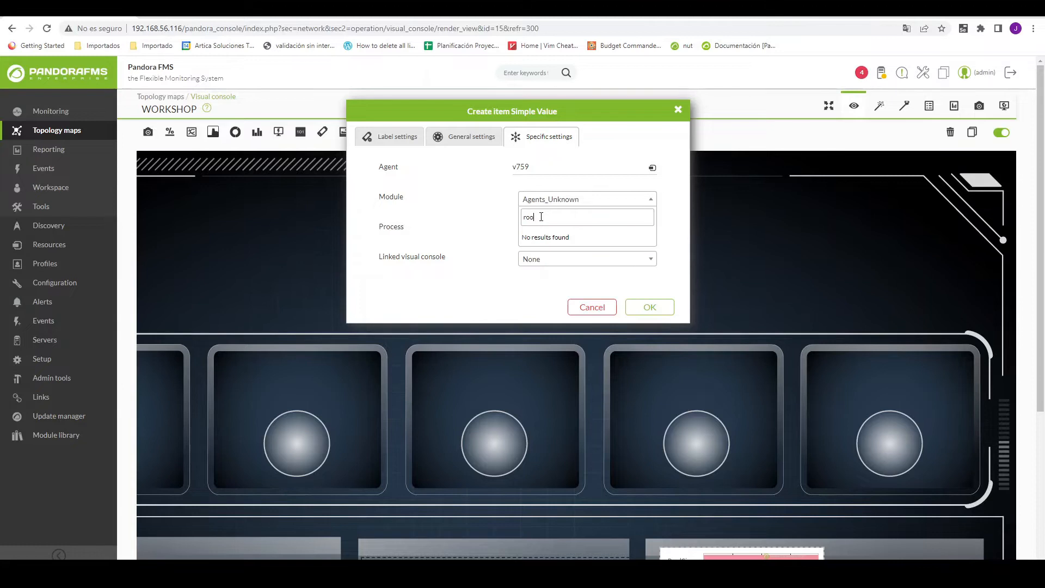
key(BackSpace)
key(BackSpace)
key(BackSpace)
text(dis)
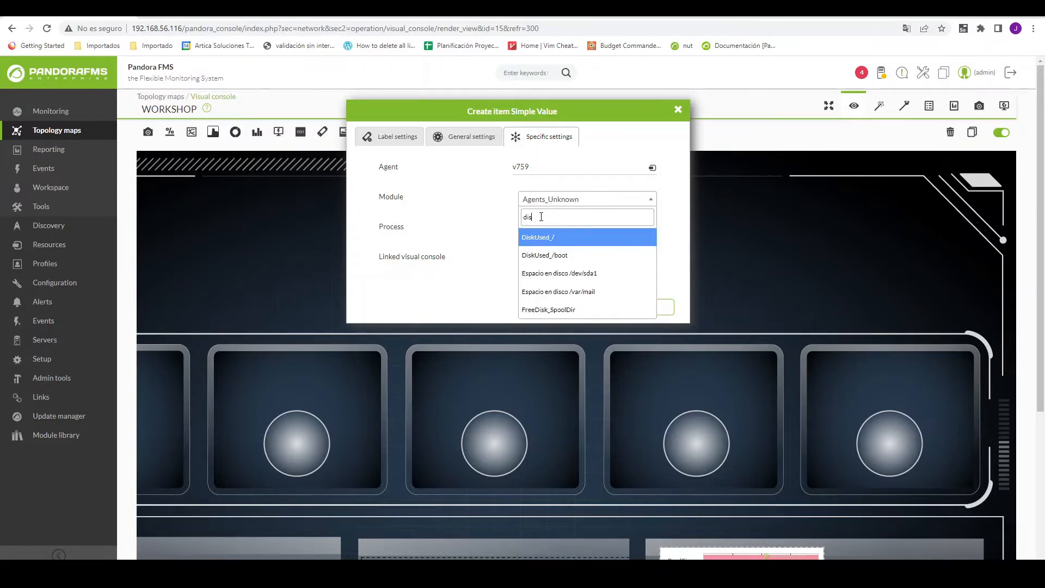
click(584, 239)
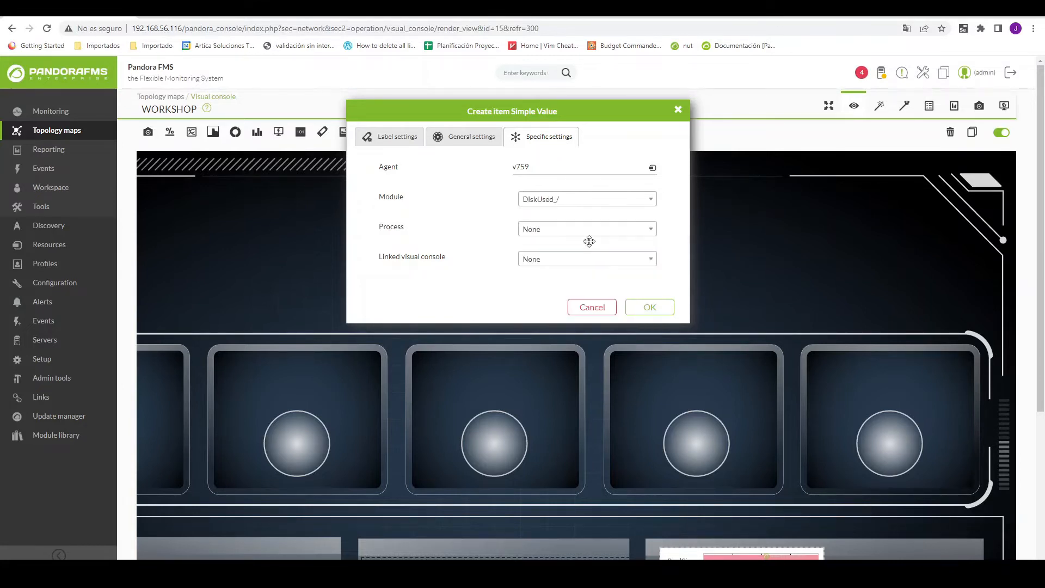
Try the Avg Value, Maximum value and Minimum value processes with the periodicity choices, and return the process to None
scroll(475, 287, down, 1)
scroll(478, 285, up, 1)
click(544, 232)
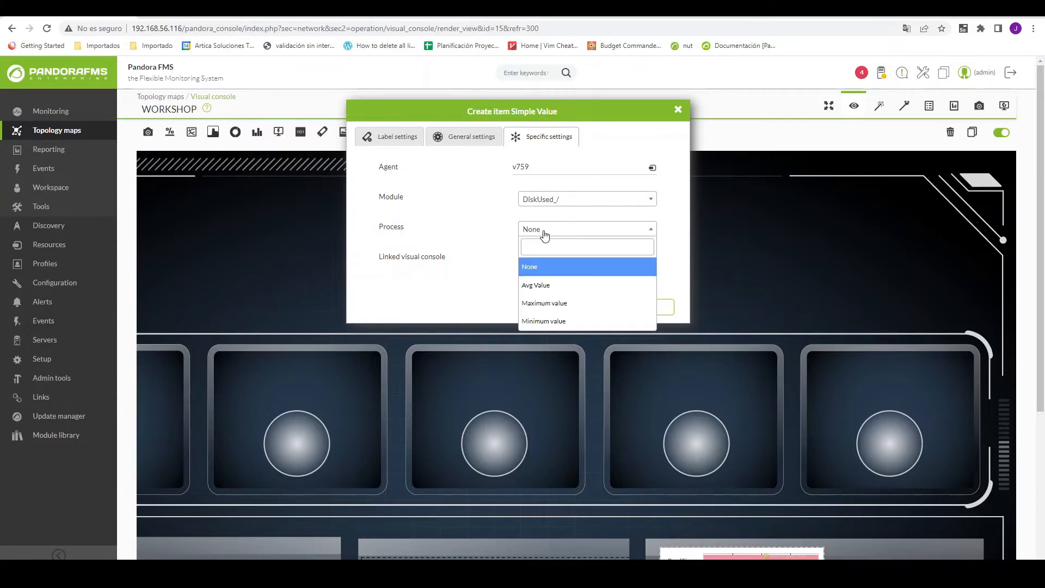
click(550, 291)
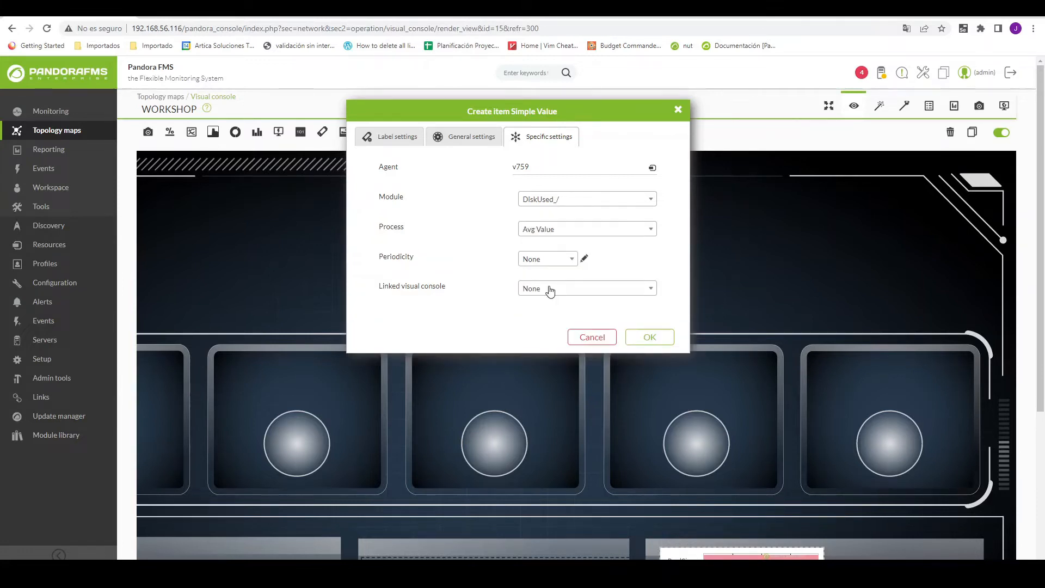
click(544, 260)
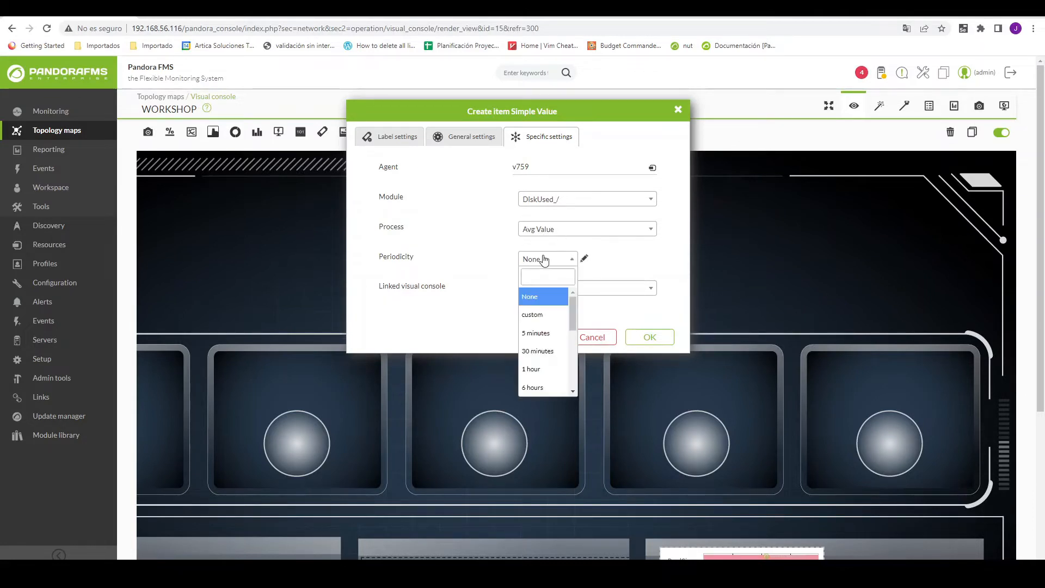
click(524, 232)
click(537, 233)
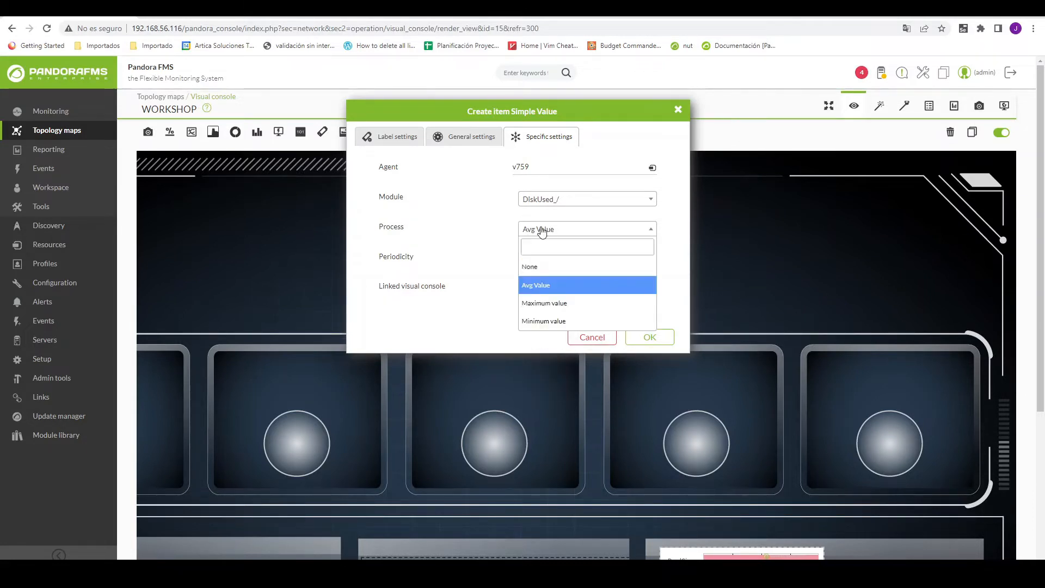
click(548, 302)
click(551, 235)
click(543, 322)
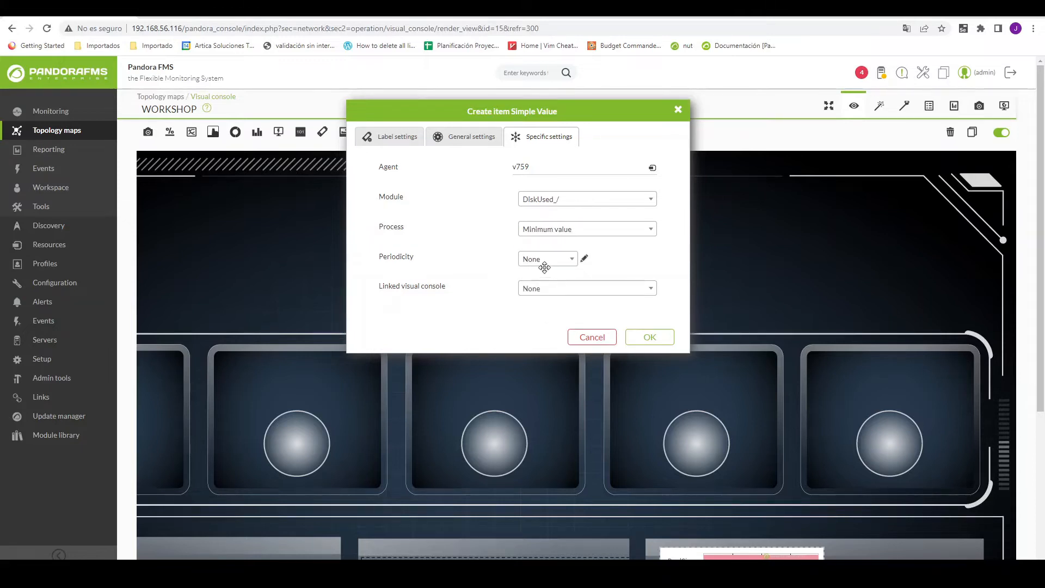
click(544, 260)
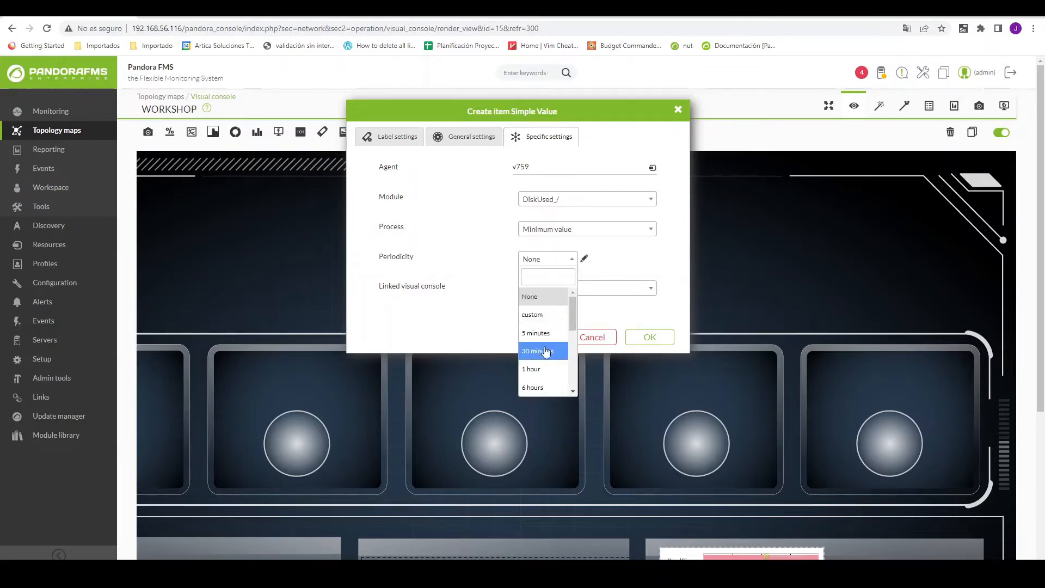
click(638, 270)
click(564, 235)
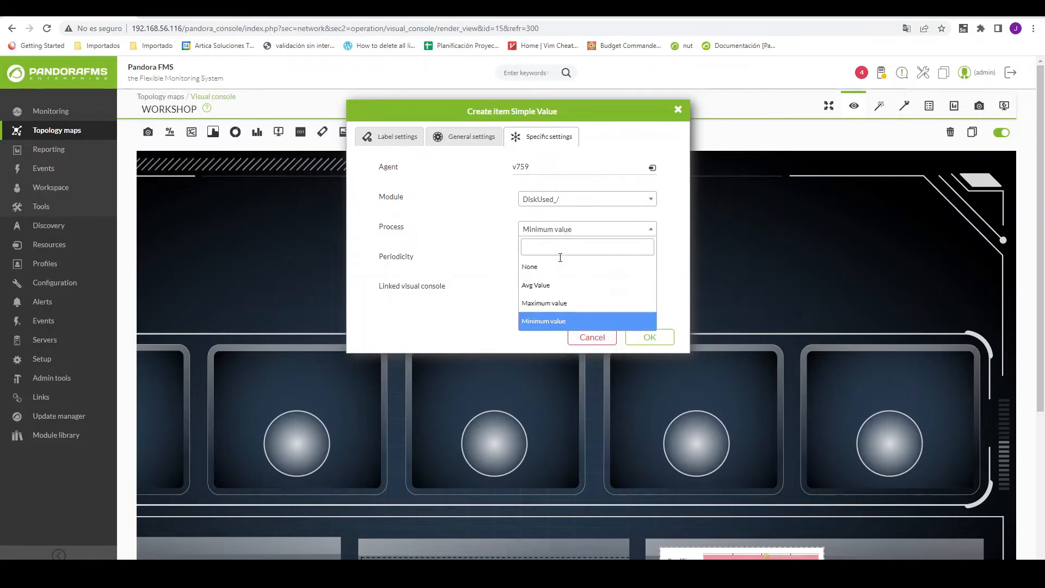
click(549, 267)
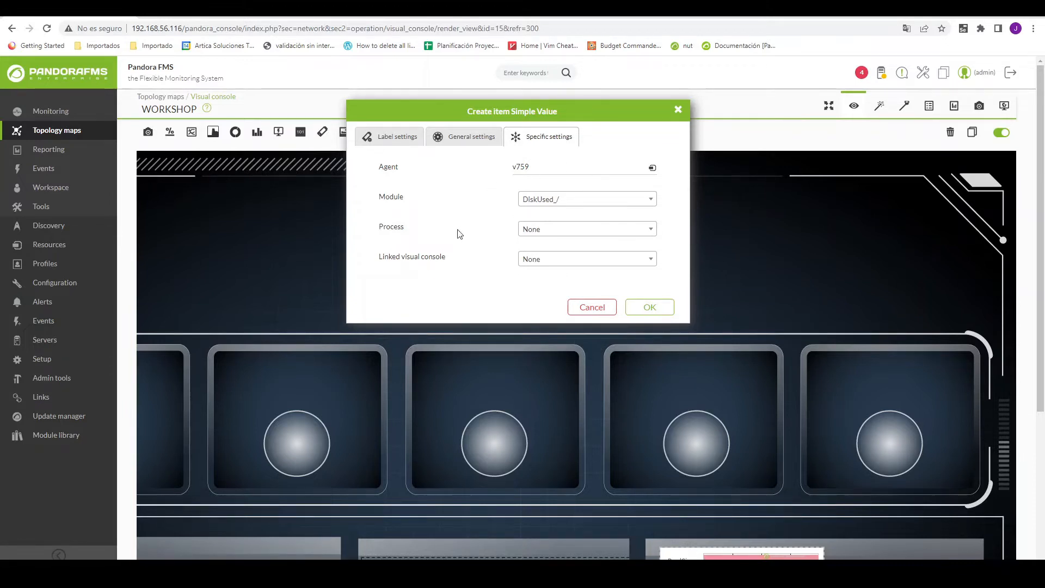
Add the text "Disco /root:" before the (_value_) macro in the item's label
click(396, 136)
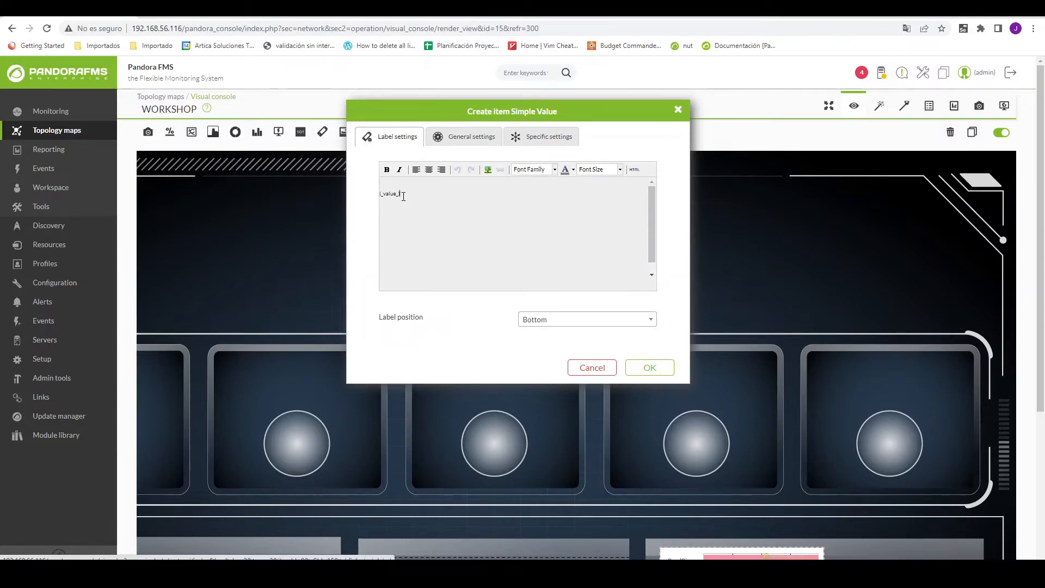
drag(401, 195, 376, 195)
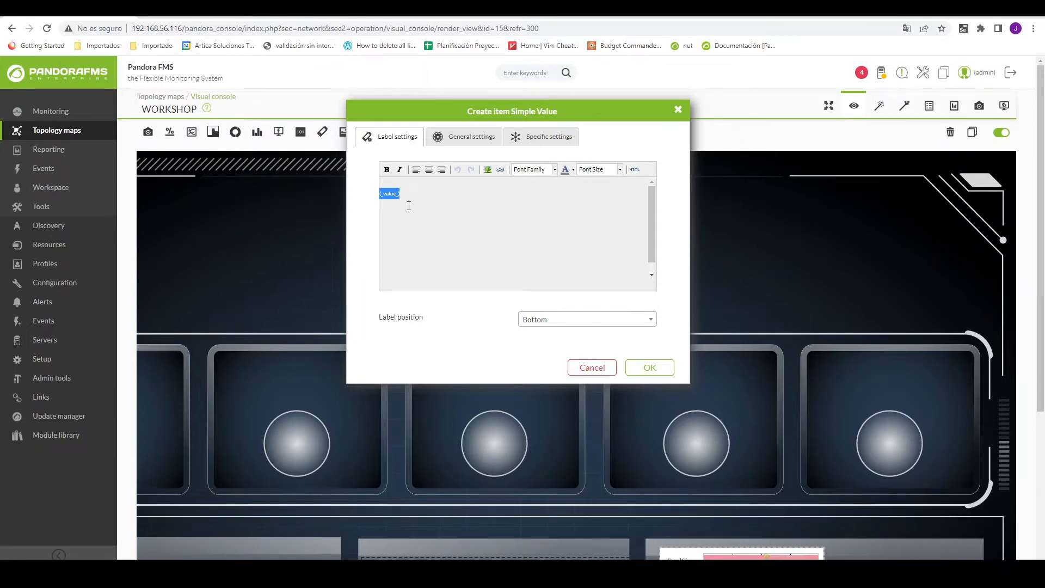
click(381, 195)
text(Disco /root:)
Format the whole Disco /root label as bold white text in a larger font size and create the Simple Value item
drag(437, 195, 342, 195)
click(386, 169)
click(572, 169)
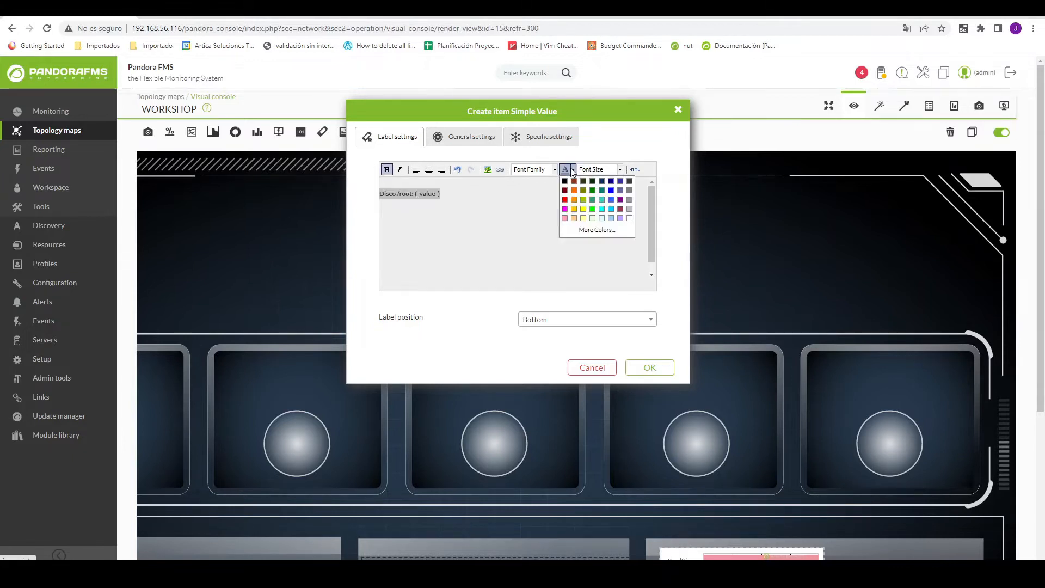
click(630, 218)
click(619, 169)
scroll(591, 217, down, 3)
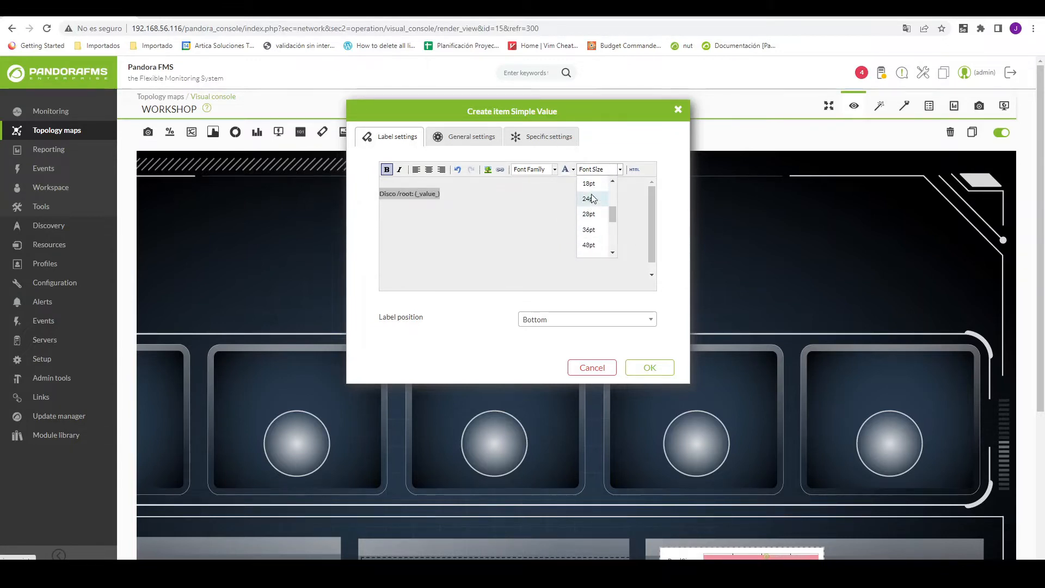
click(589, 199)
click(651, 366)
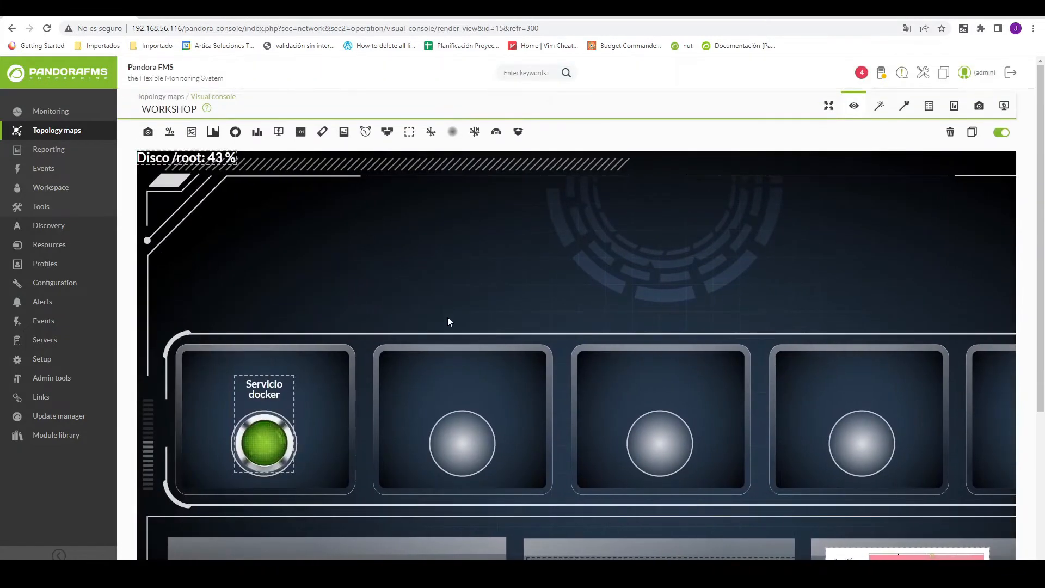
Move the Disco /root value above the circle in the third middle panel and fit its frame to the text
drag(216, 165, 685, 374)
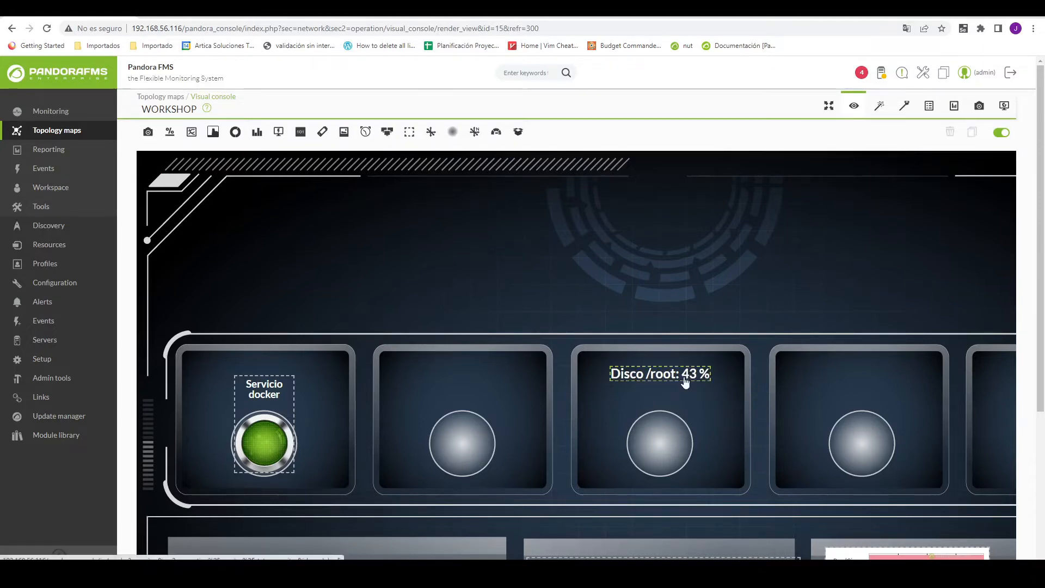
drag(676, 370, 669, 366)
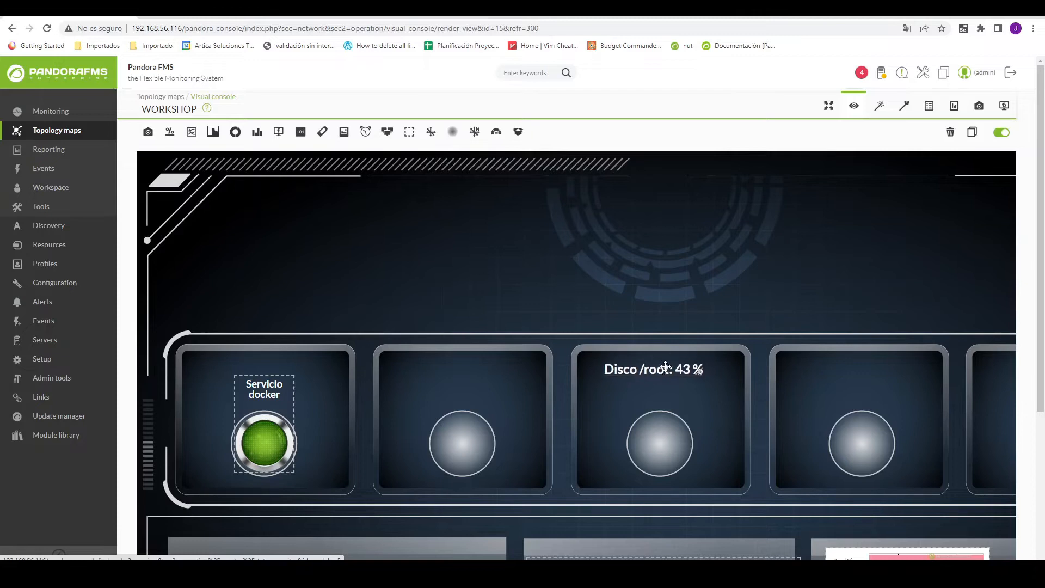
click(702, 370)
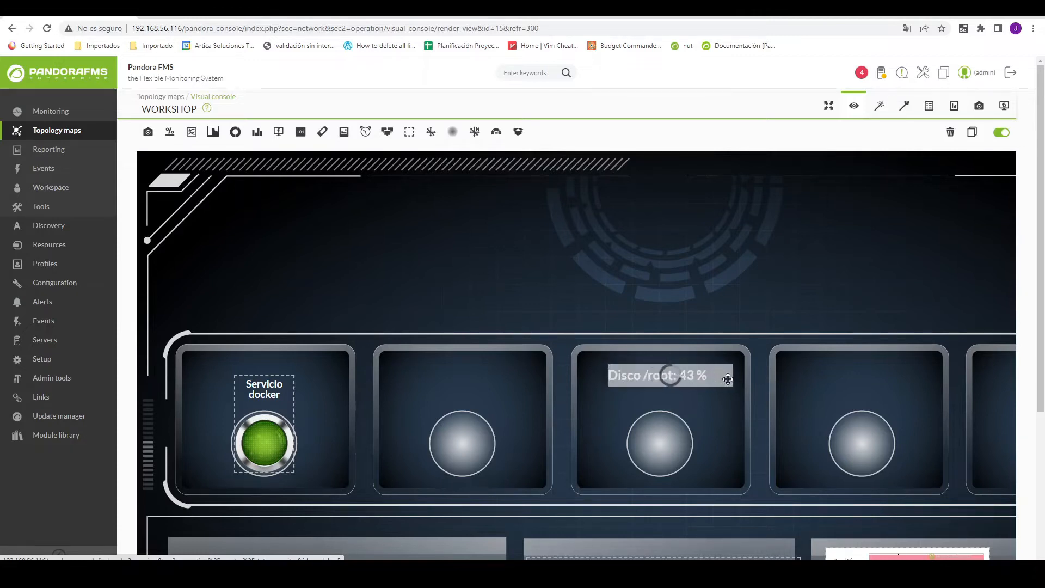
drag(733, 385, 711, 380)
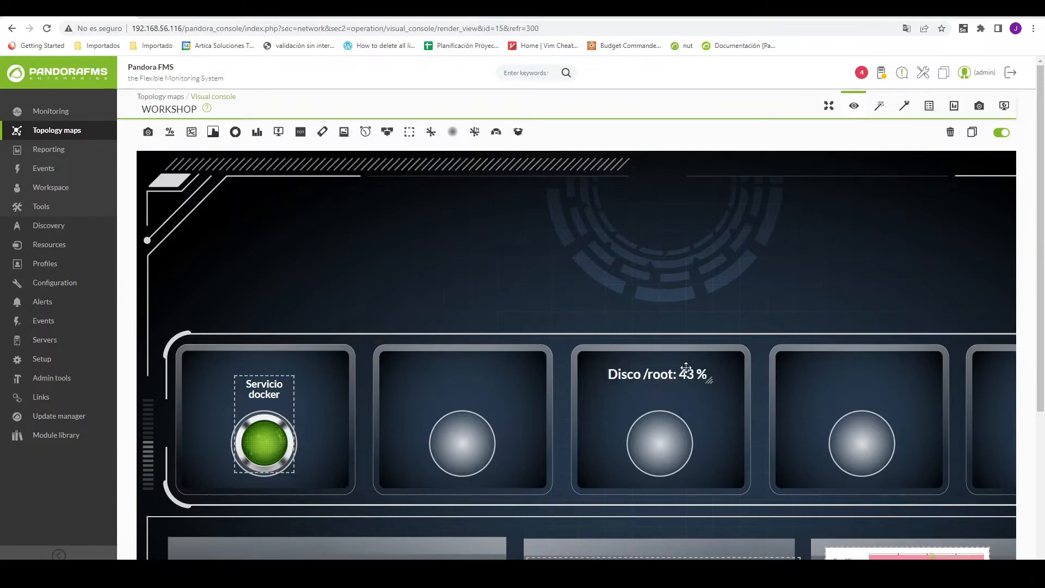
double_click(685, 368)
click(396, 138)
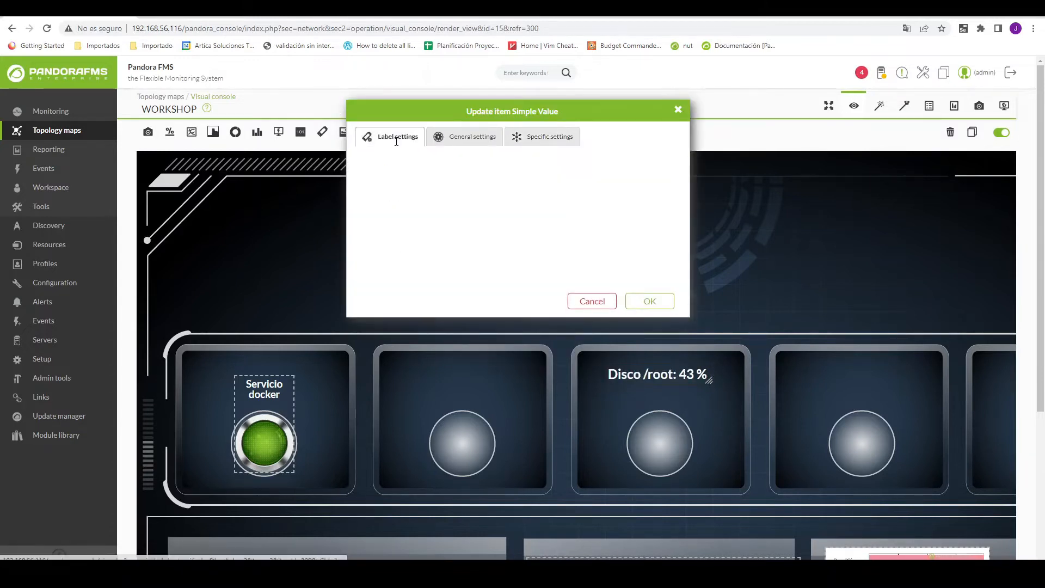
click(678, 109)
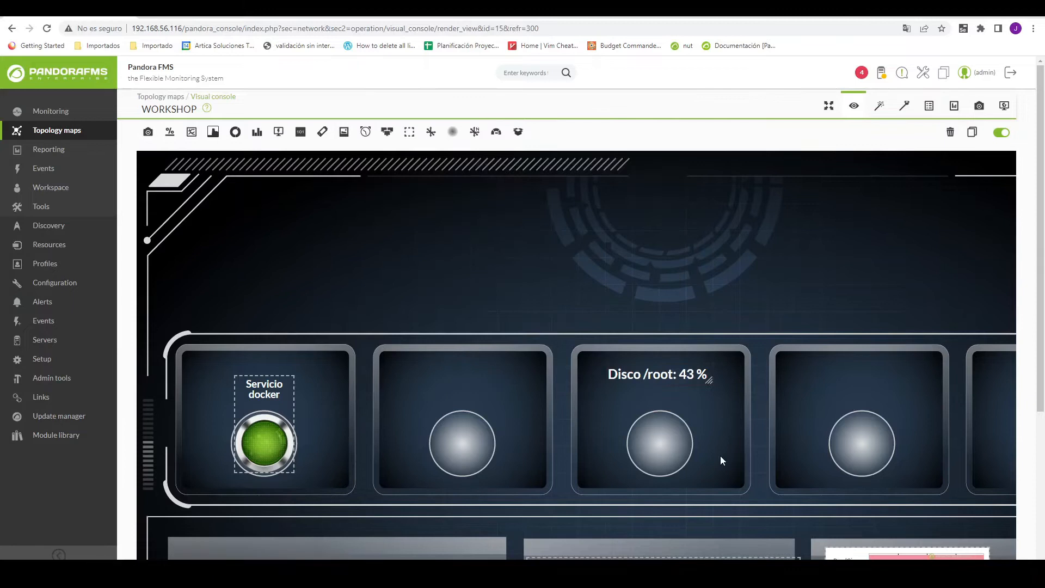
Create a Label item reading "Correos en cola" in bold white 18pt text
click(323, 133)
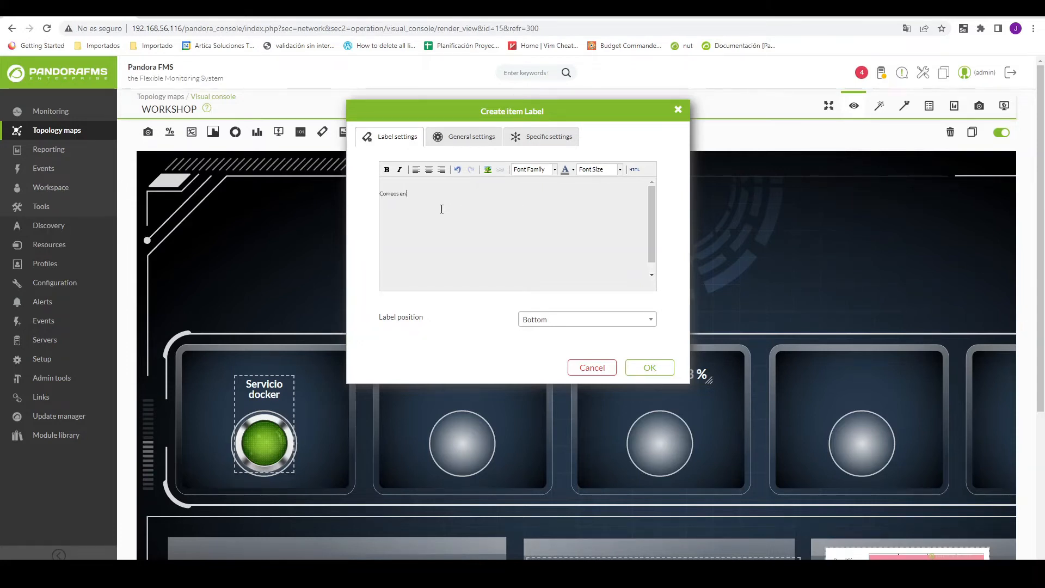
drag(456, 195, 351, 165)
click(386, 170)
click(572, 169)
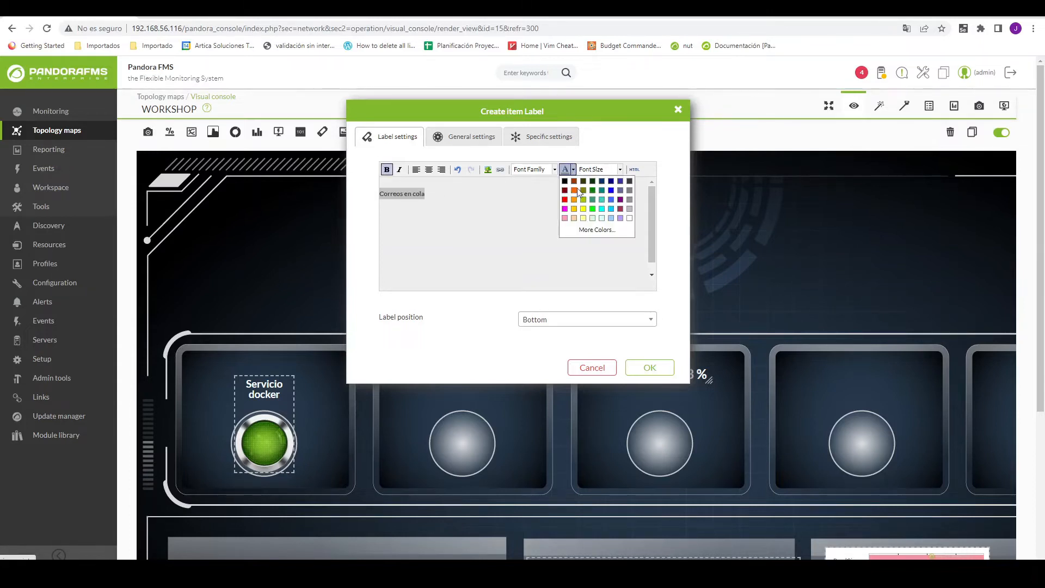
click(577, 188)
click(619, 170)
scroll(596, 231, down, 3)
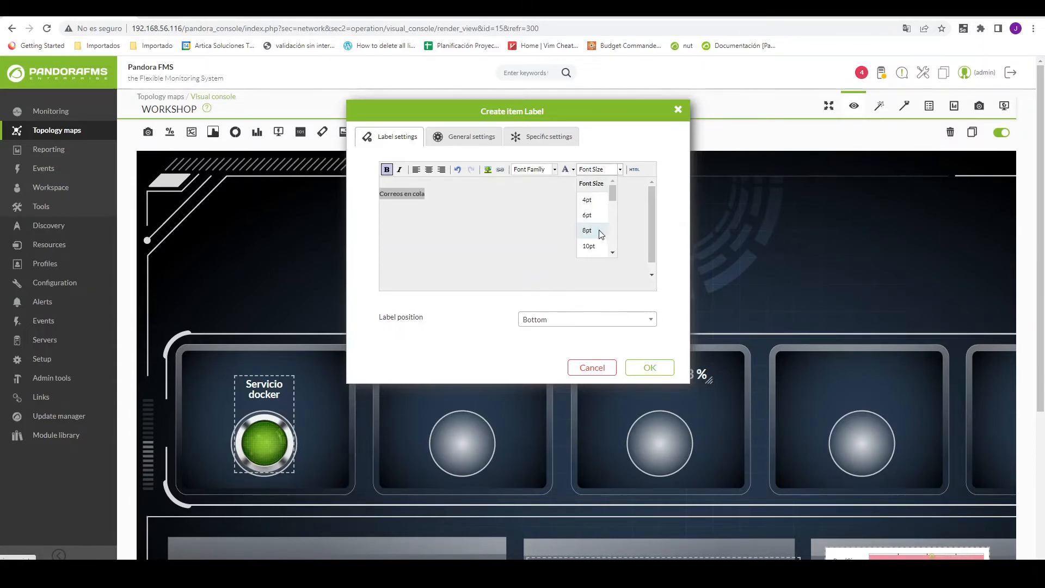
click(590, 235)
click(641, 371)
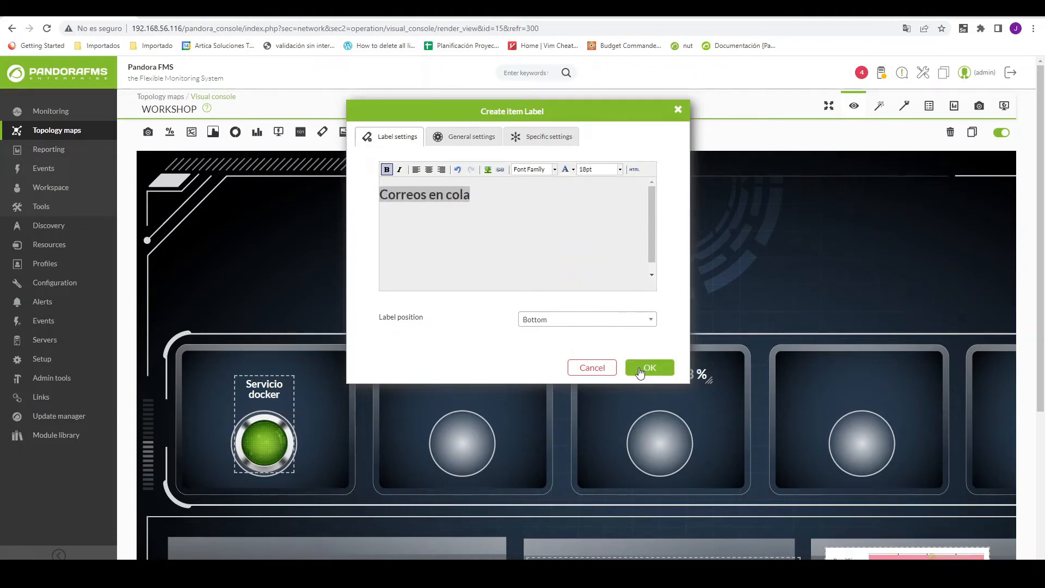
Enlarge the Correos en cola label's frame, place it above the Event history bar in the second lower panel, and nudge the bar down
drag(174, 164, 291, 231)
click(287, 220)
drag(295, 223, 372, 242)
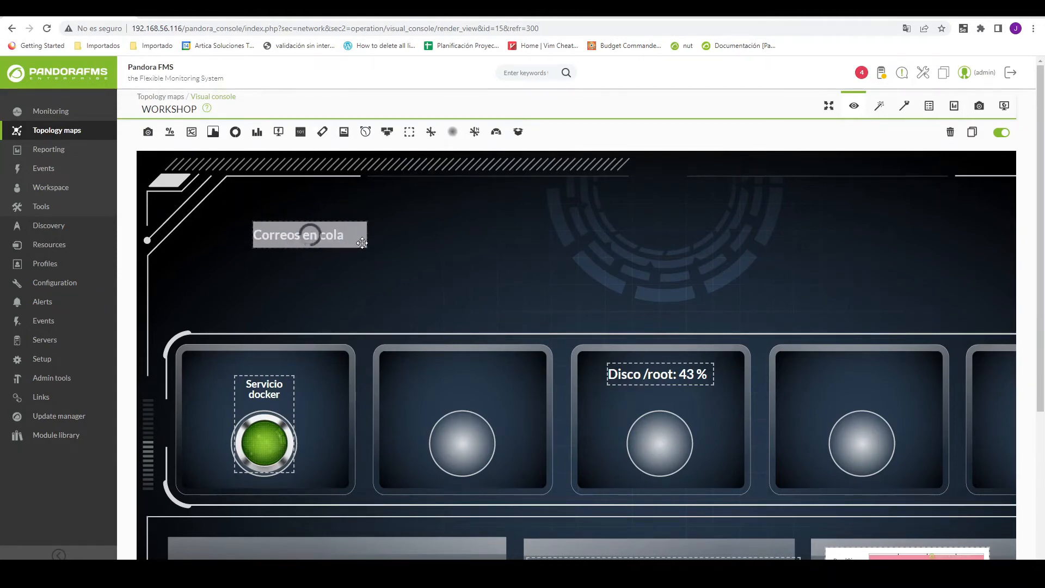
scroll(326, 222, down, 2)
drag(315, 110, 678, 441)
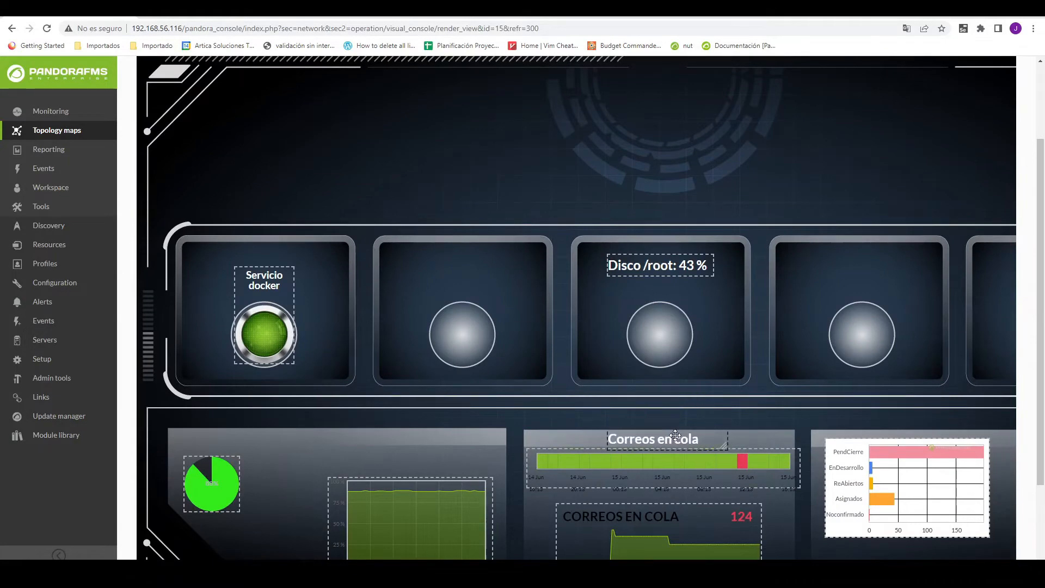
scroll(655, 366, down, 2)
drag(656, 365, 655, 375)
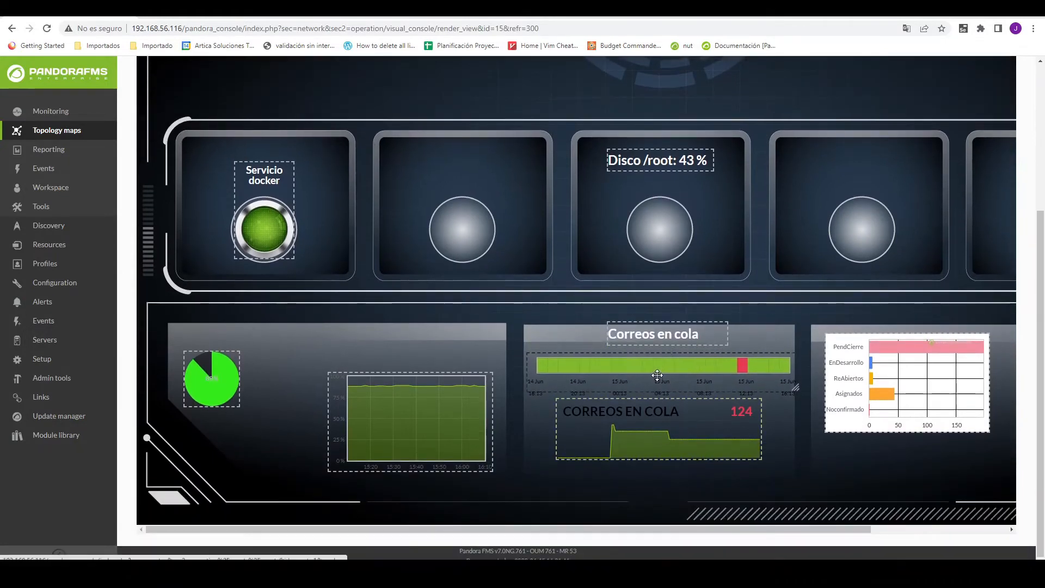
Examine the label settings of the Correos en cola item and close them without changes
click(650, 337)
double_click(650, 335)
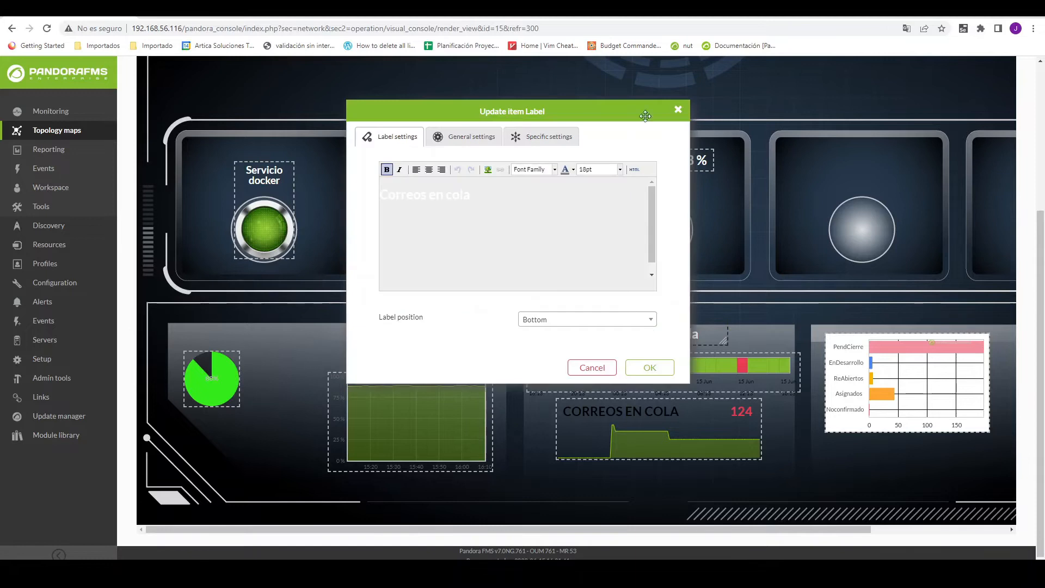
click(678, 111)
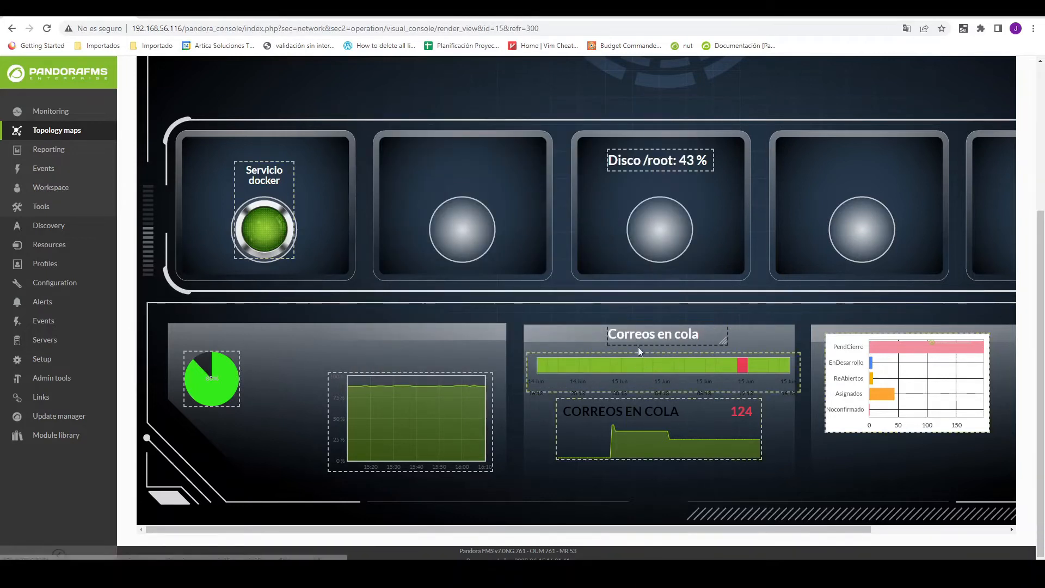
Create an Icon item with the bridge image and place it above the Servicio docker panel
scroll(638, 347, up, 4)
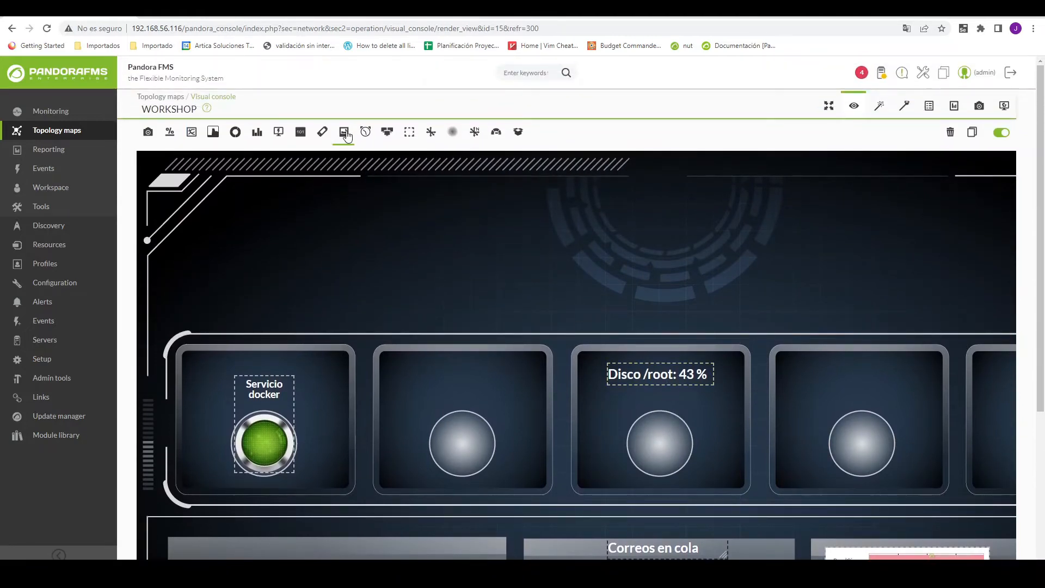
click(346, 133)
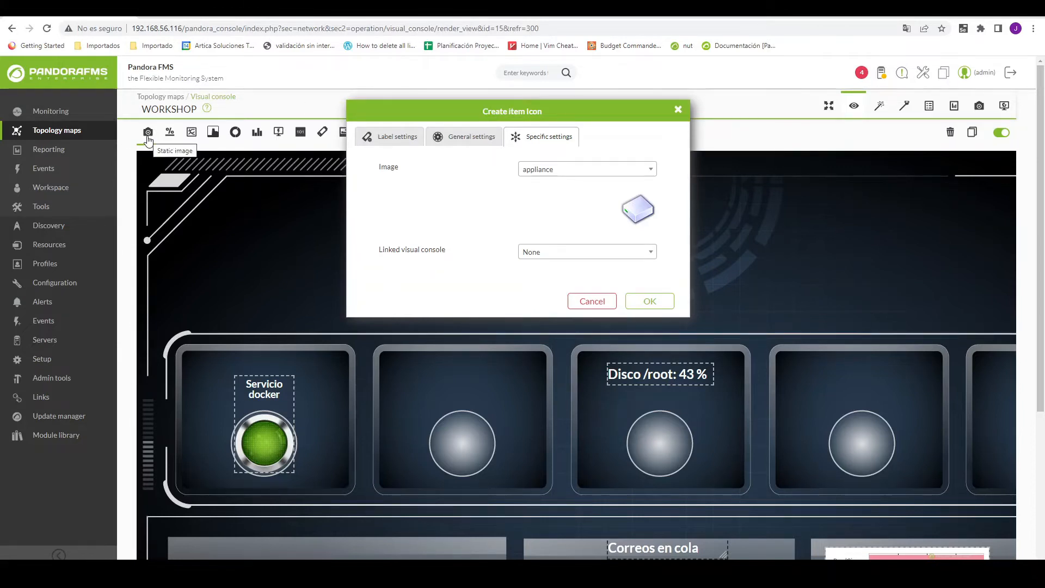
click(554, 174)
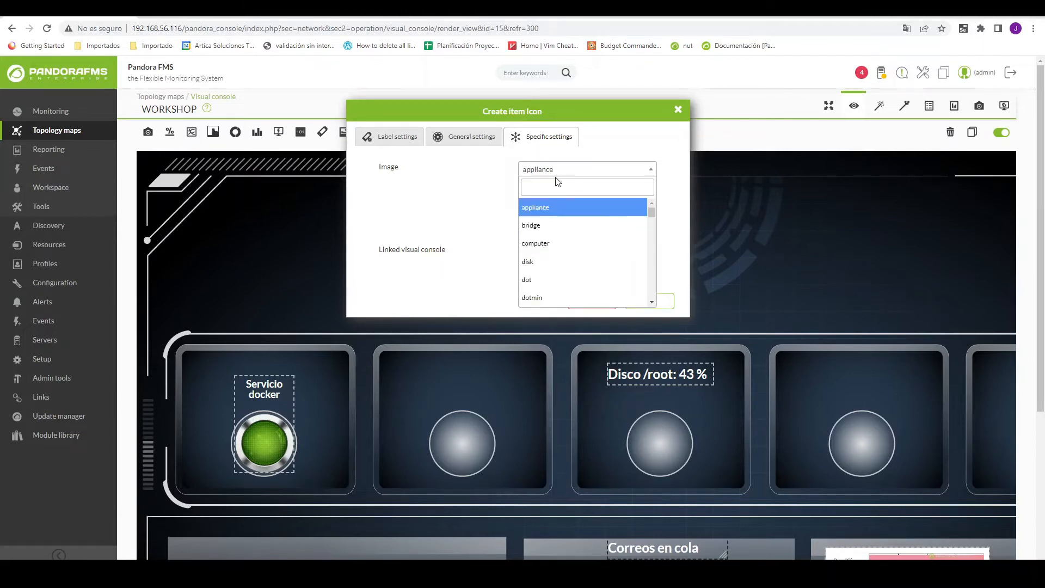
click(562, 228)
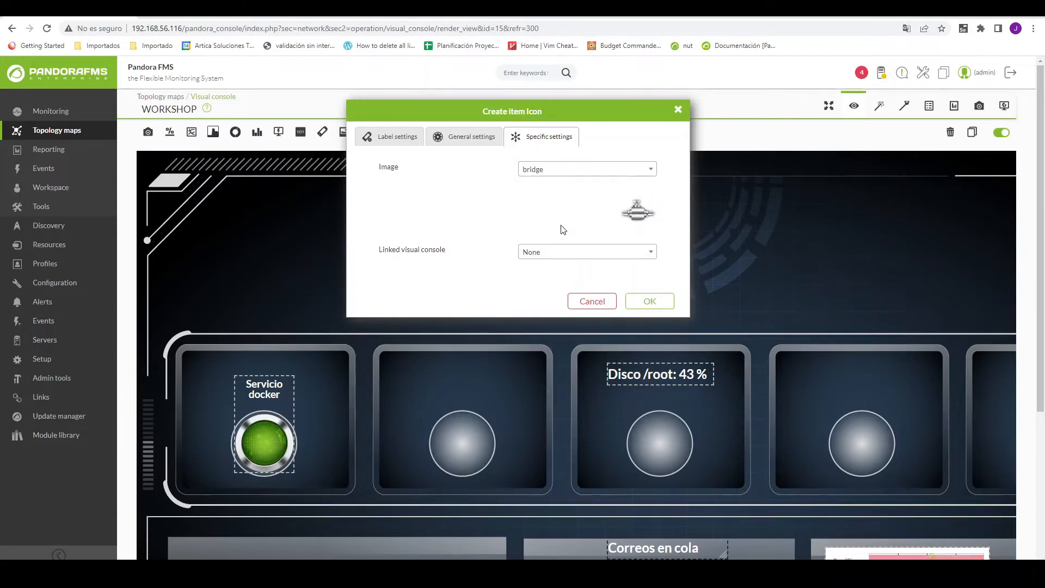
click(653, 302)
drag(149, 174, 180, 292)
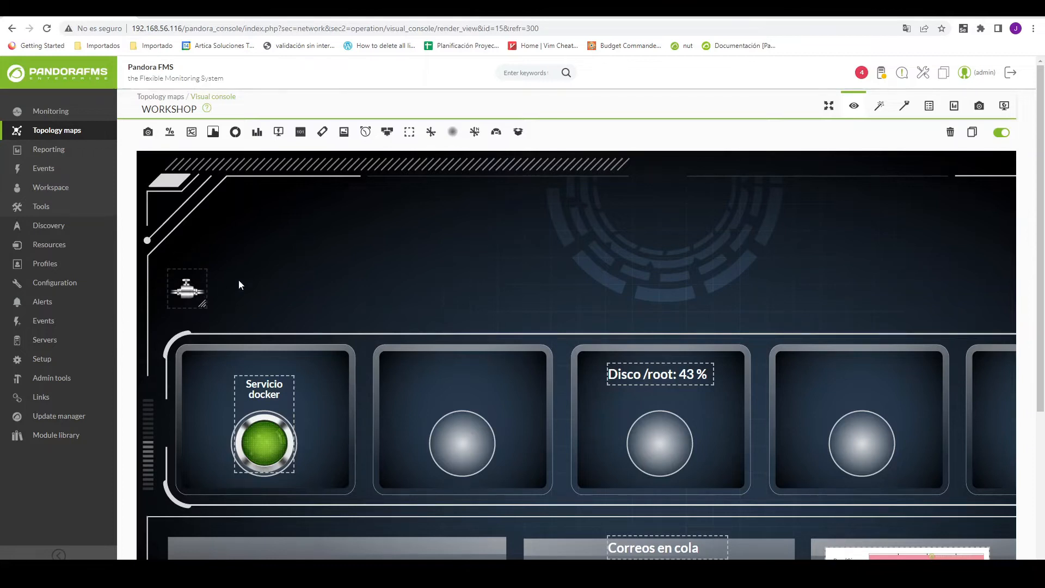
double_click(194, 287)
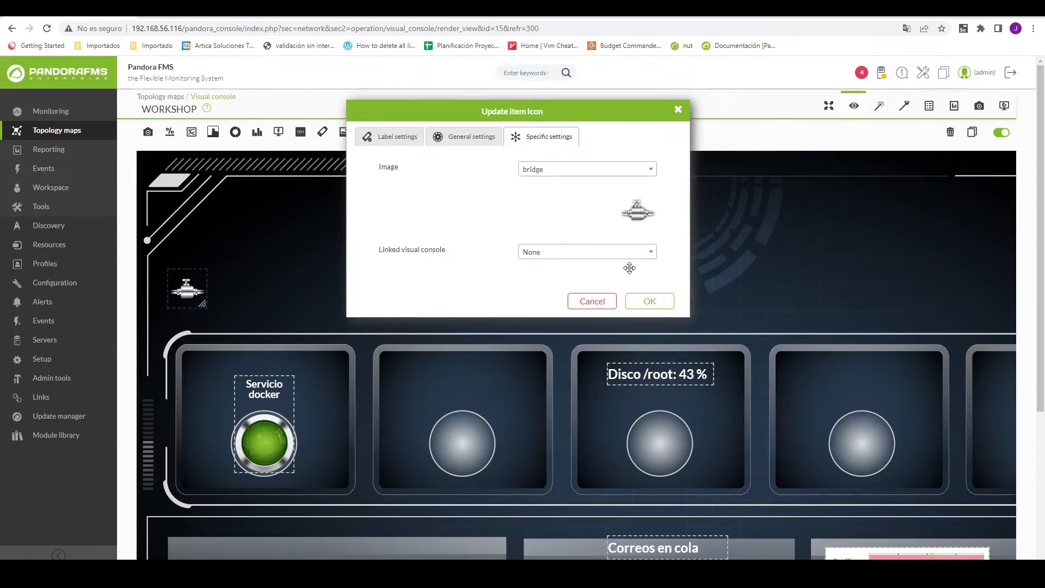
click(678, 110)
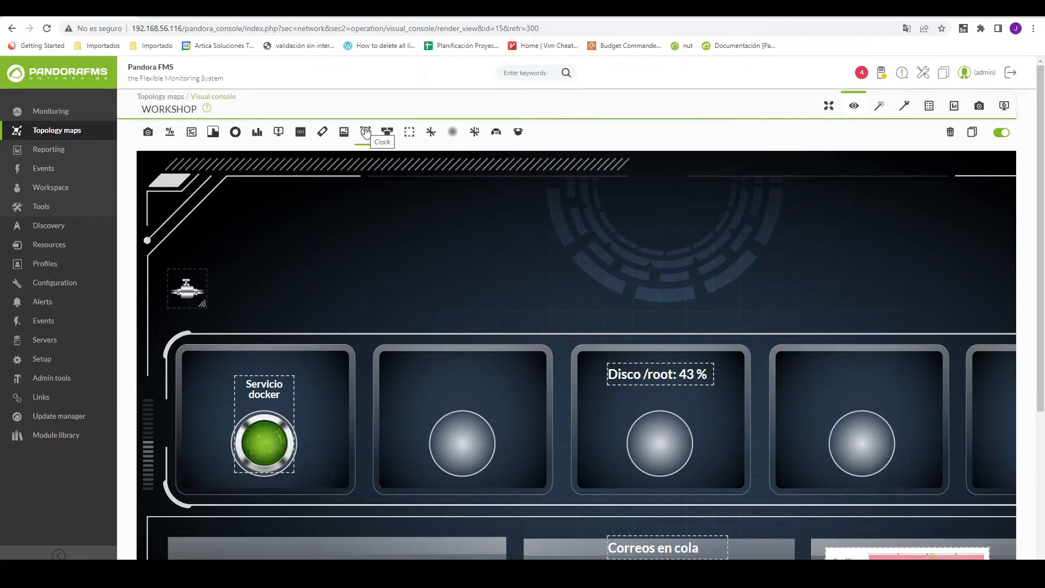
Start a new Clock item and set its time zone to Europe/Madrid
click(365, 134)
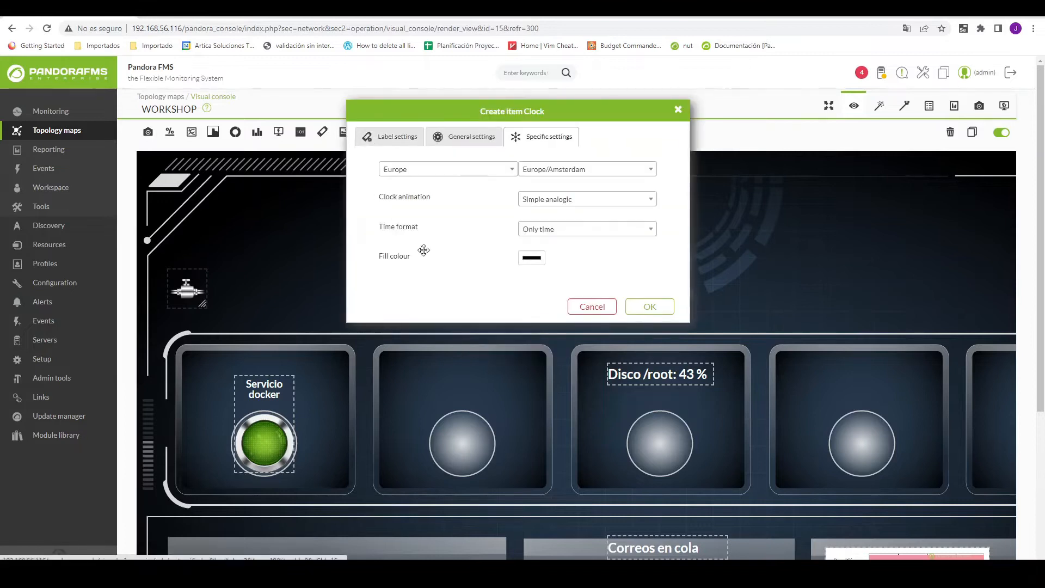
click(626, 171)
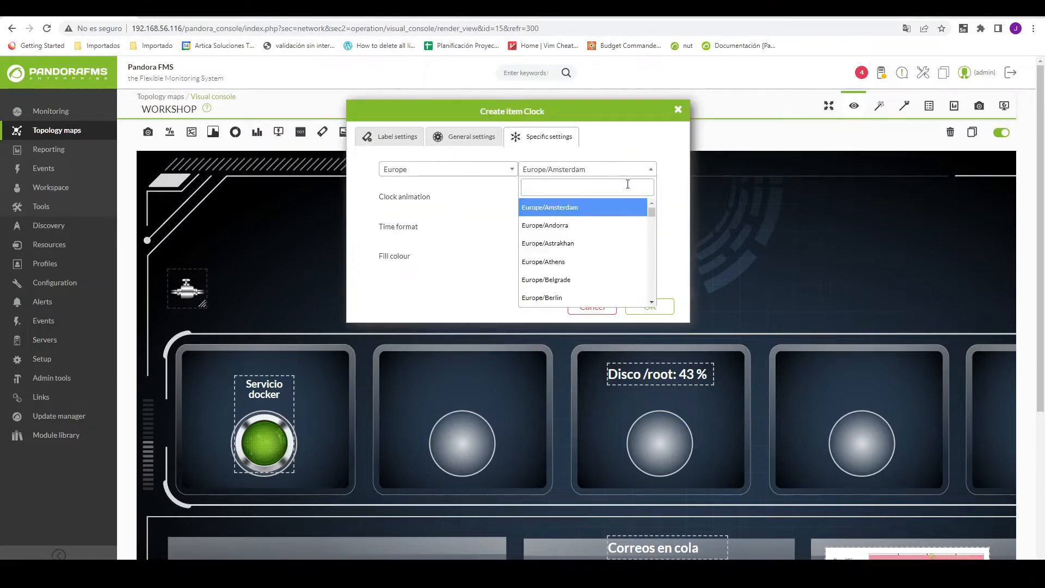
text(Ma)
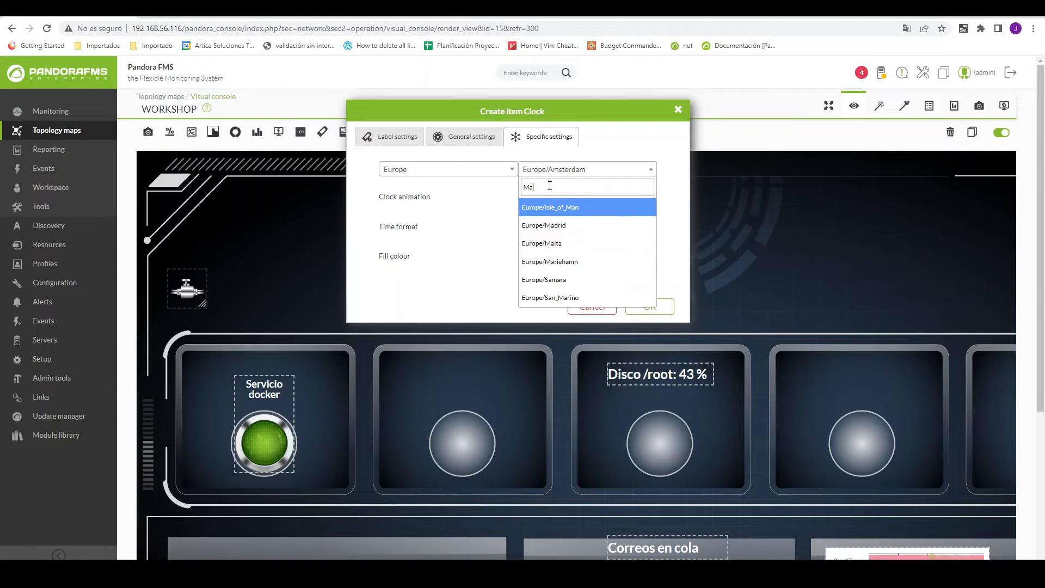
click(568, 231)
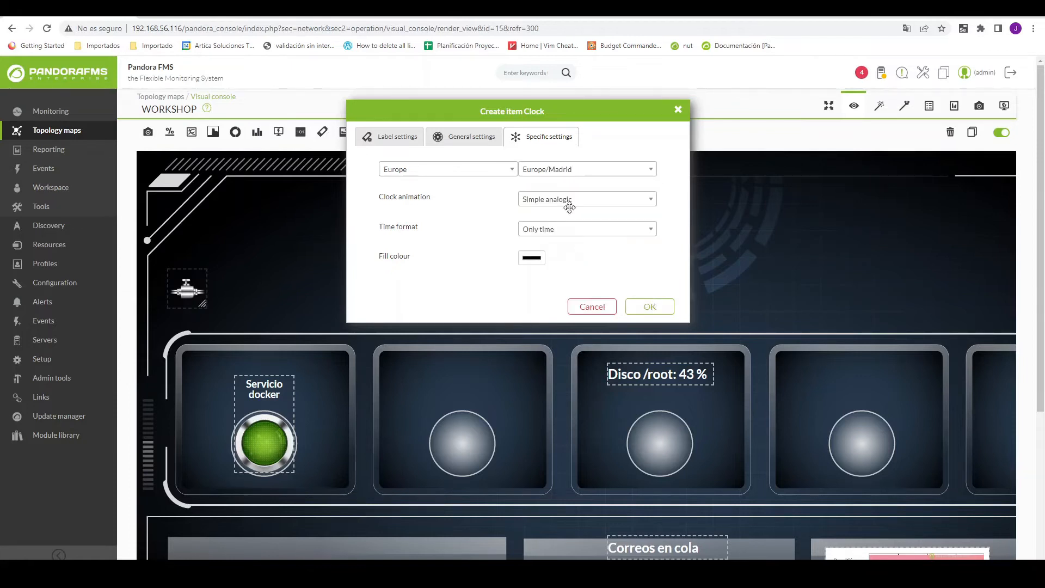
Create the Clock item with the Simple analogic animation and the Only time format
click(574, 199)
click(505, 225)
click(555, 229)
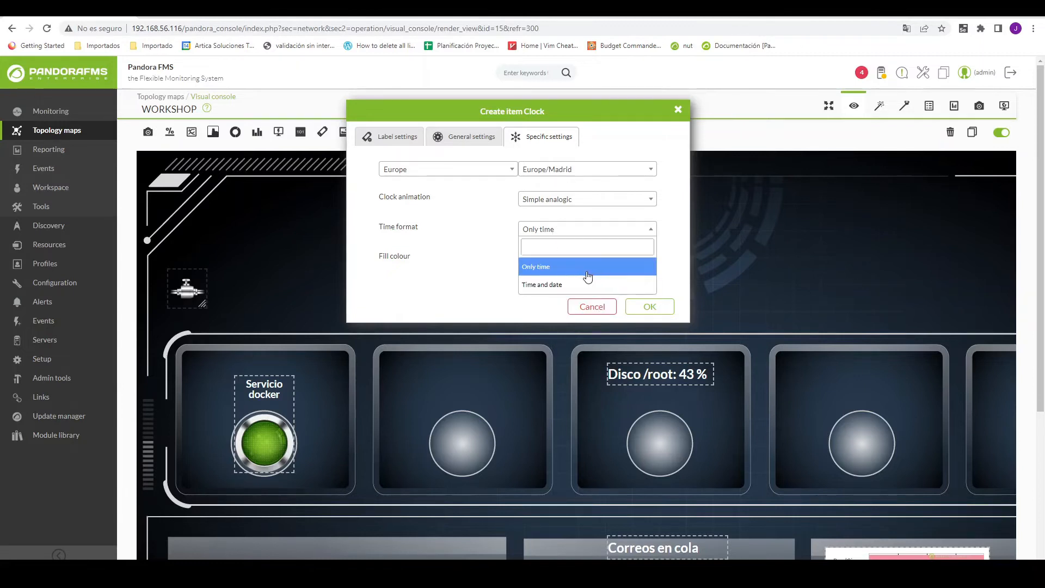
click(482, 245)
click(578, 199)
click(563, 256)
click(574, 203)
click(577, 238)
click(650, 307)
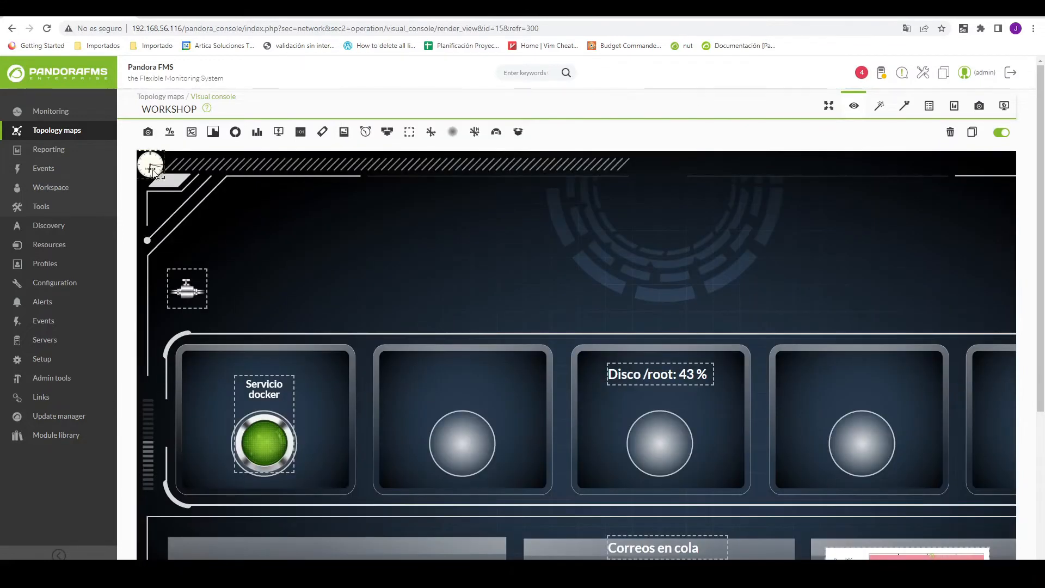
Enlarge the Madrid clock and centre it inside the circular ornament of the console background
drag(168, 170, 603, 331)
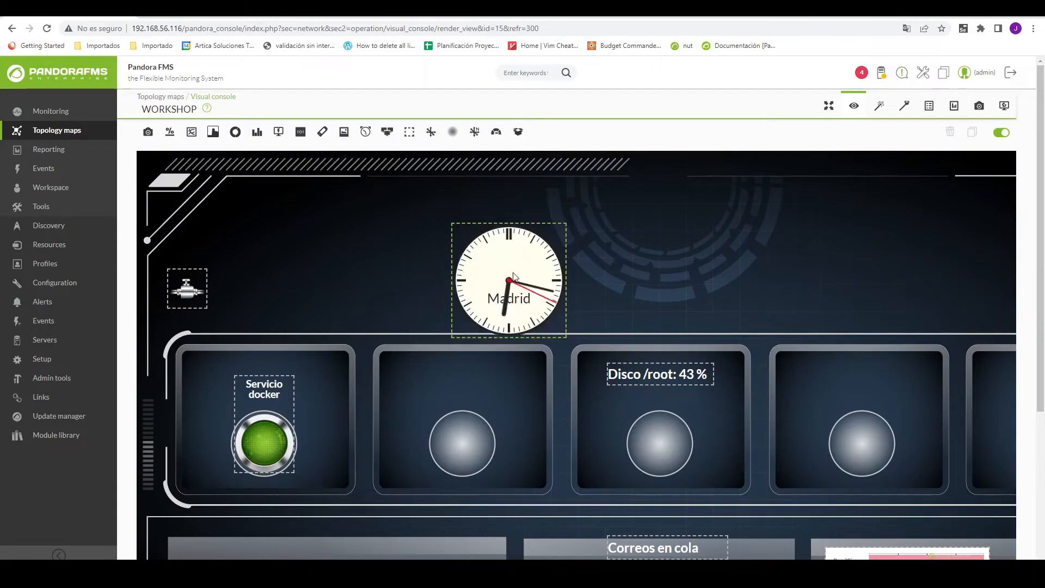
drag(512, 262, 664, 222)
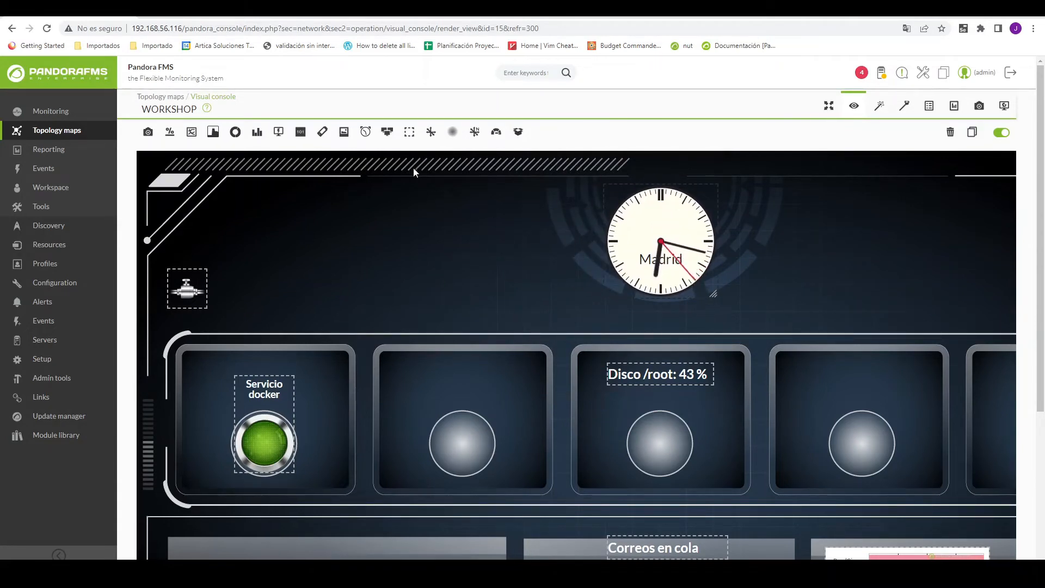
drag(667, 238, 672, 236)
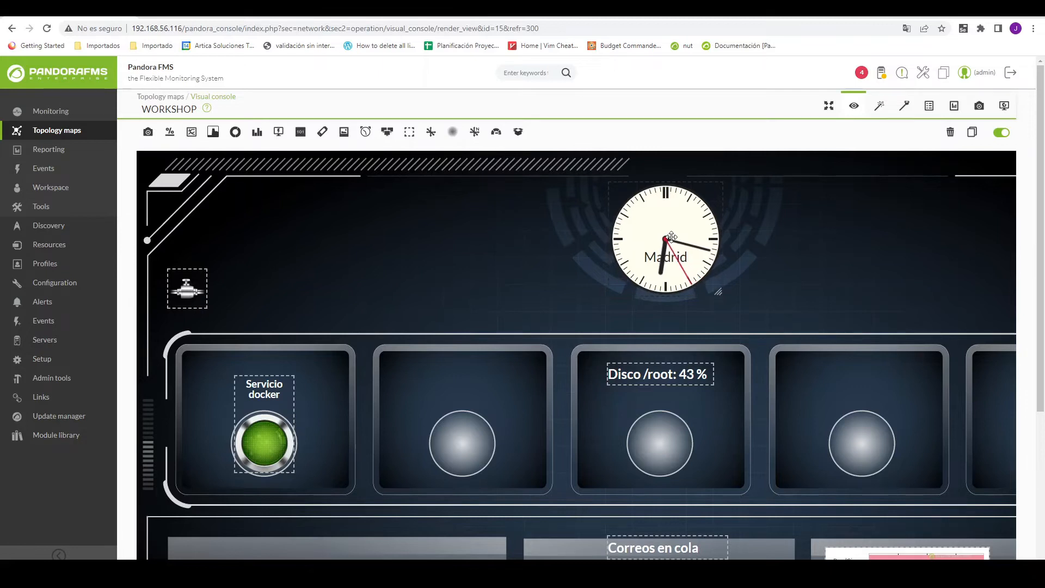
click(387, 132)
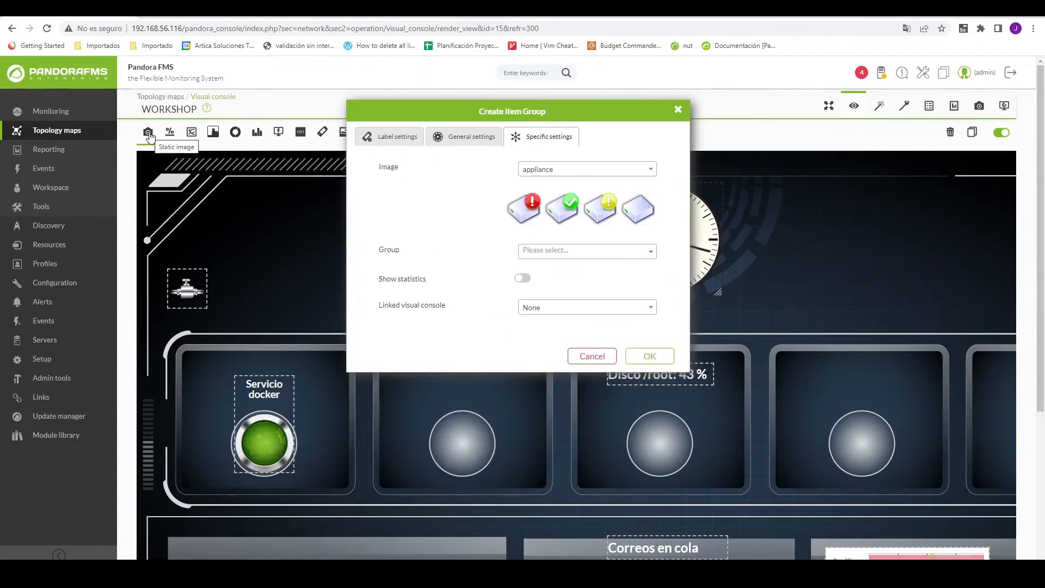
click(538, 251)
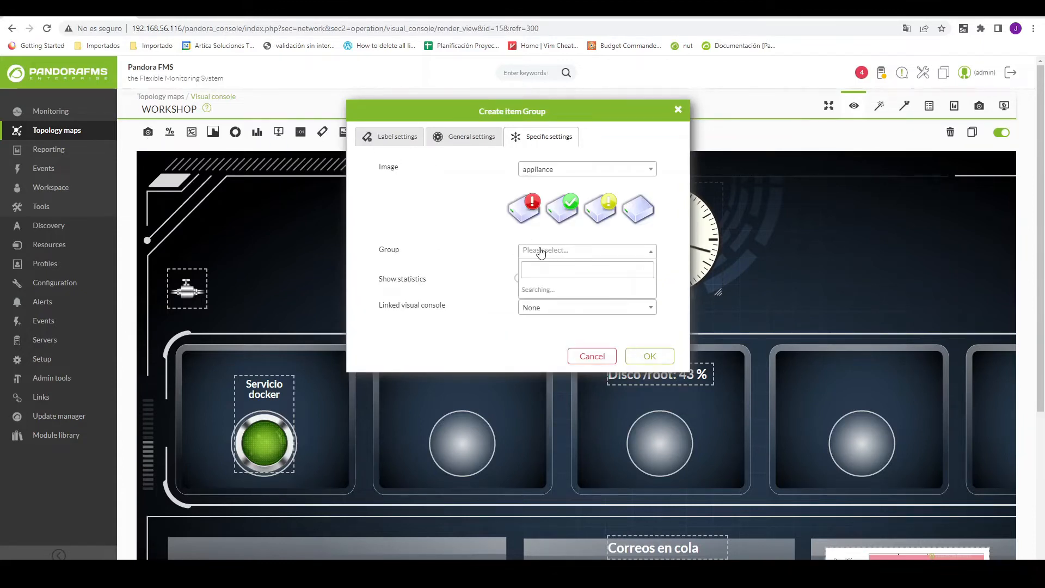
click(554, 311)
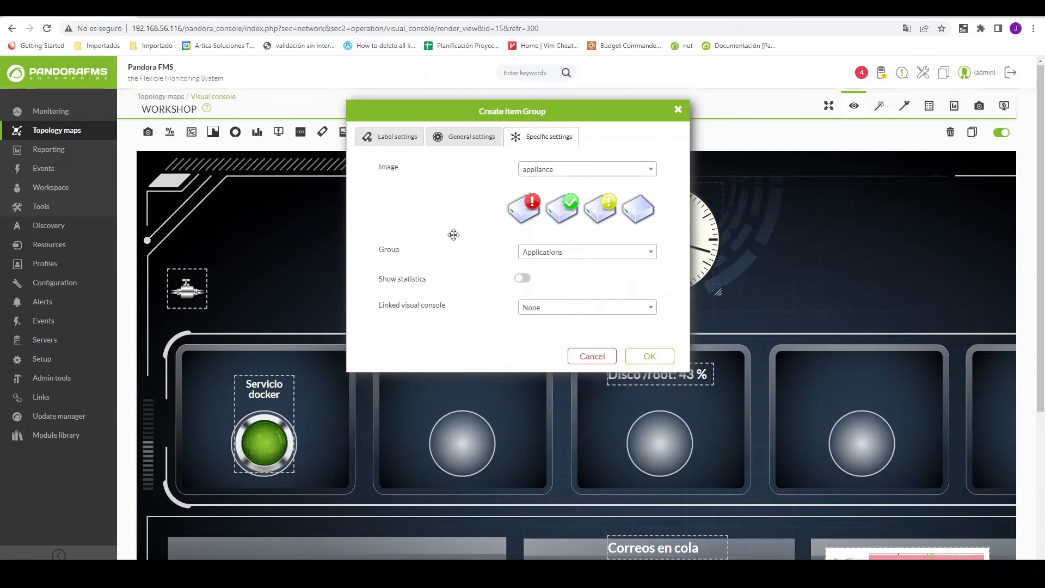
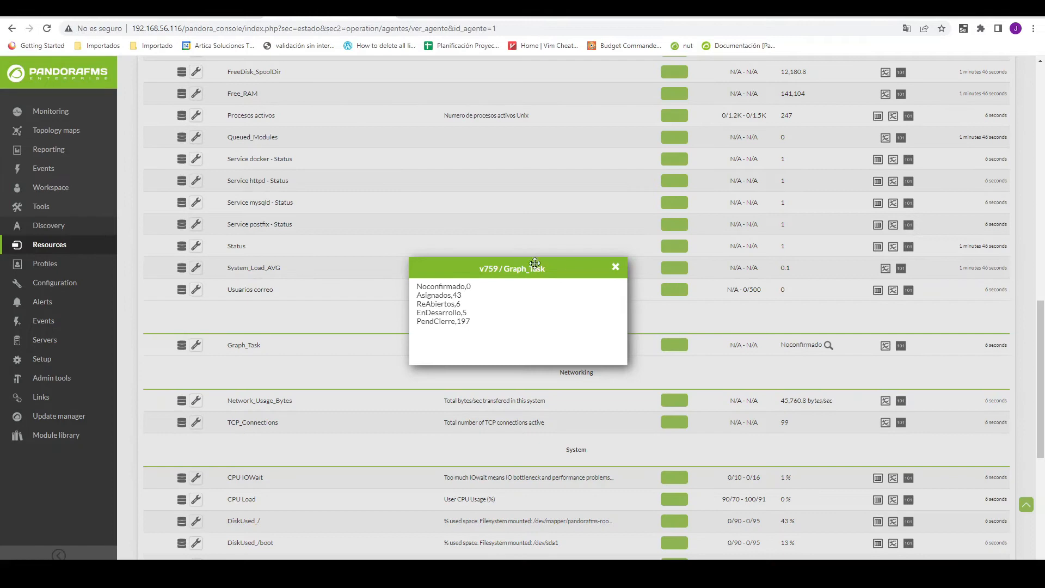
Examine agent v759's group and module status summary, and discard the unfinished Group item in the visual console
scroll(535, 264, up, 2)
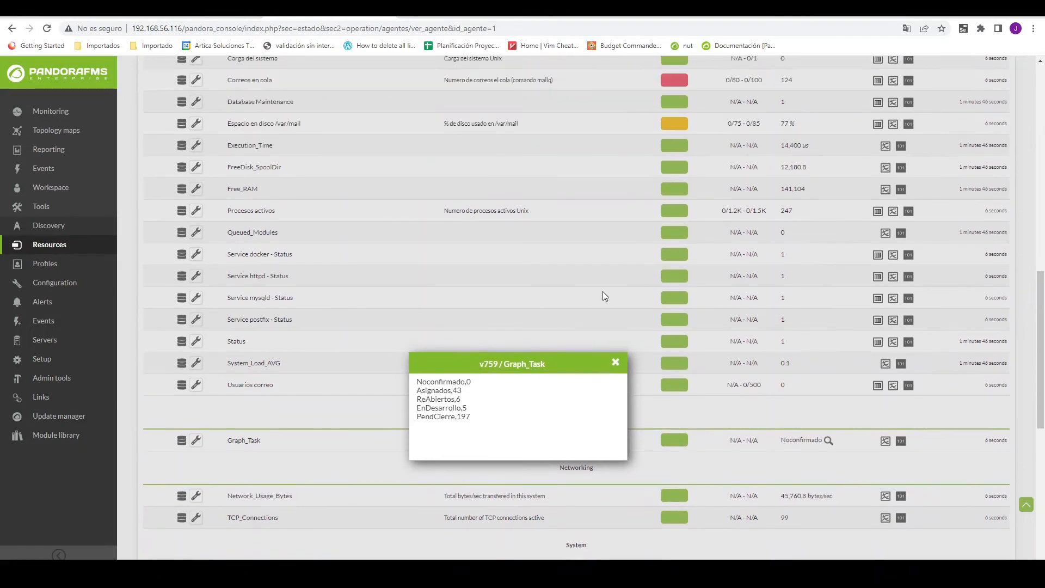
click(616, 376)
scroll(707, 339, up, 7)
scroll(747, 330, up, 5)
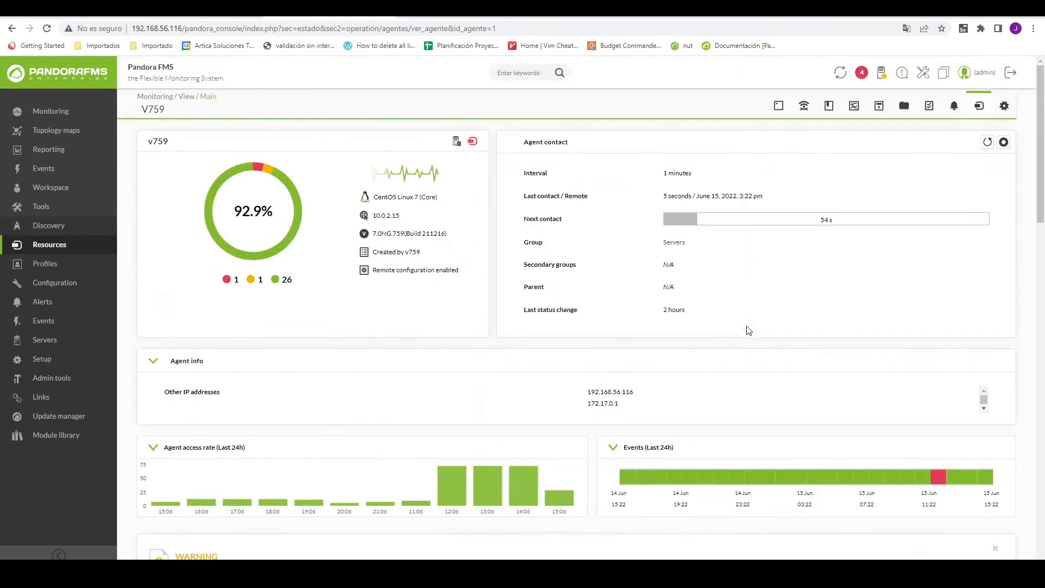
drag(687, 244, 660, 245)
scroll(215, 193, down, 2)
scroll(215, 193, up, 1)
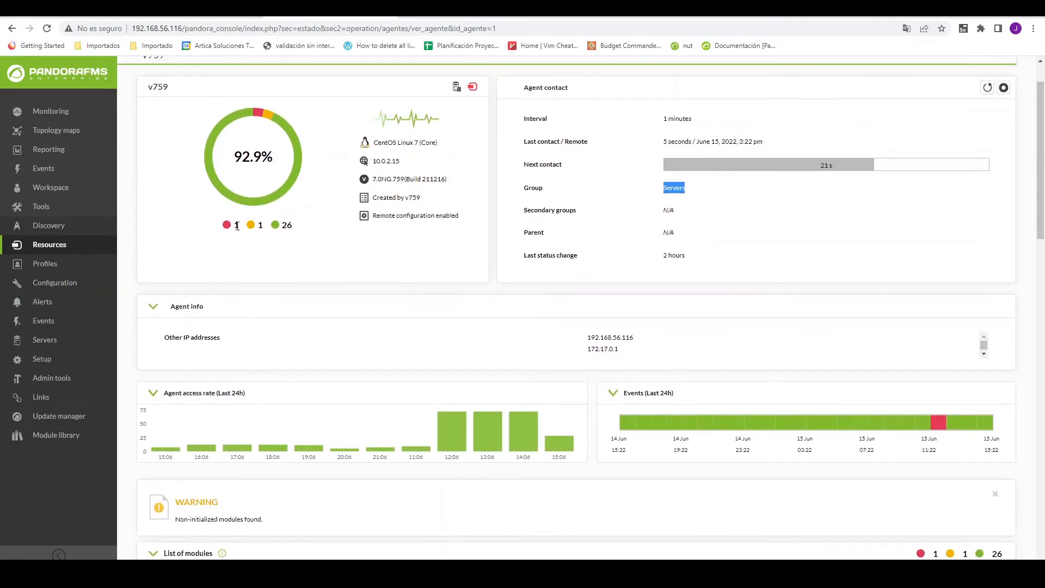
scroll(234, 271, up, 1)
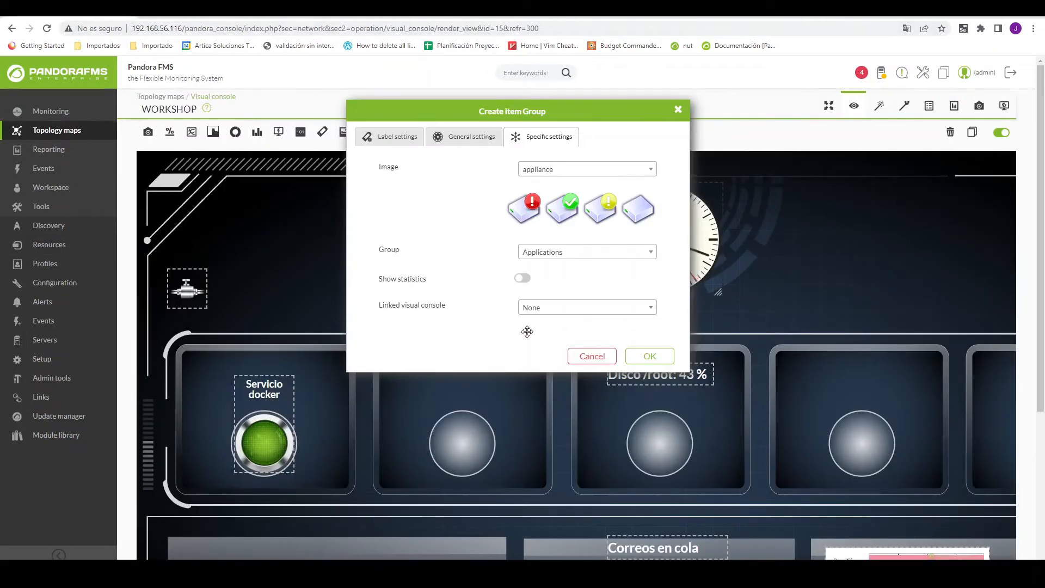
click(593, 356)
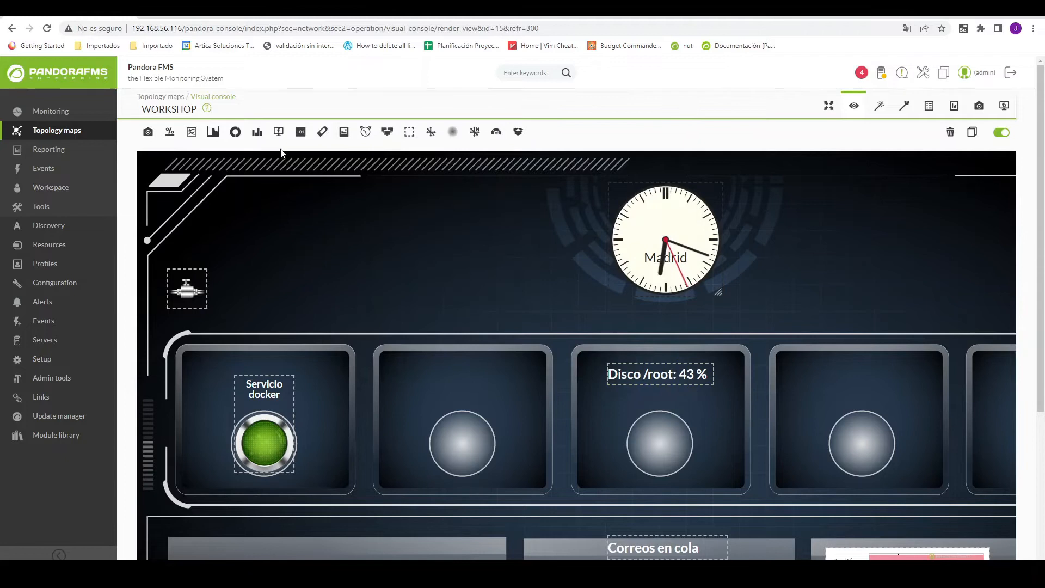
Start a Box item with a green border colour (RGB 30, 164, 63) and a border width of 5
click(411, 134)
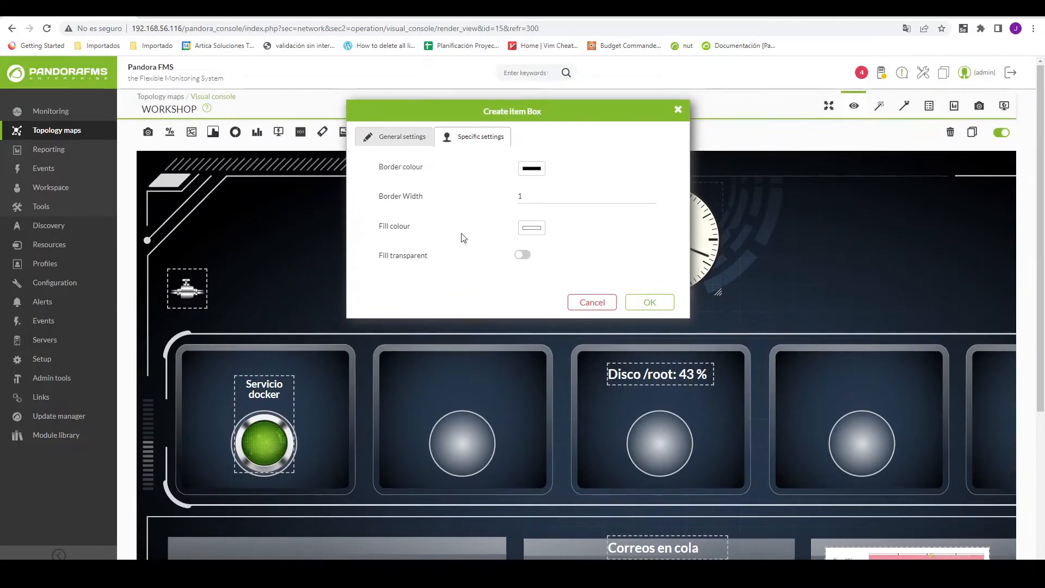
click(531, 170)
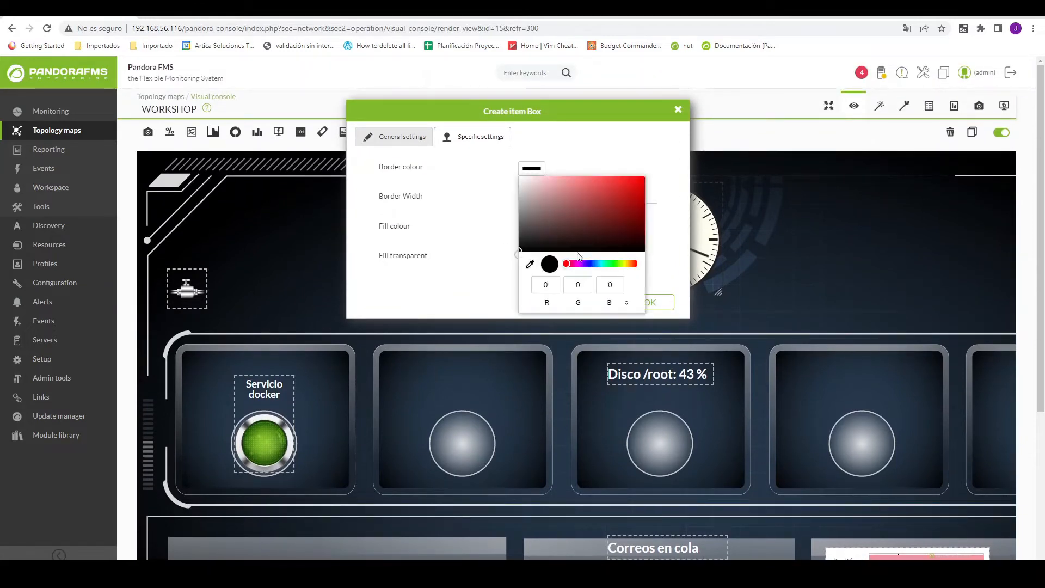
click(613, 262)
click(612, 204)
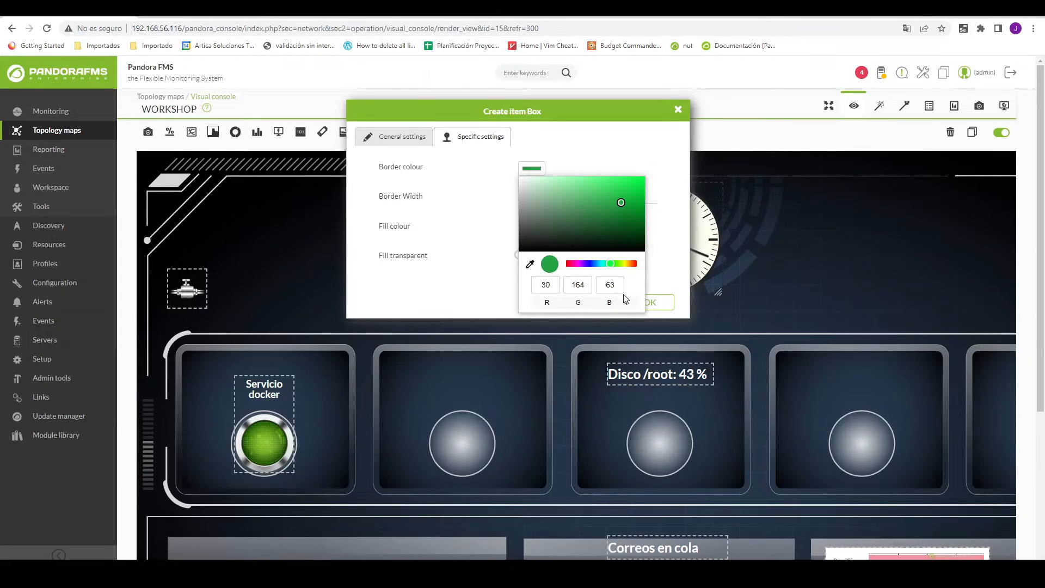
click(664, 247)
drag(547, 197, 456, 188)
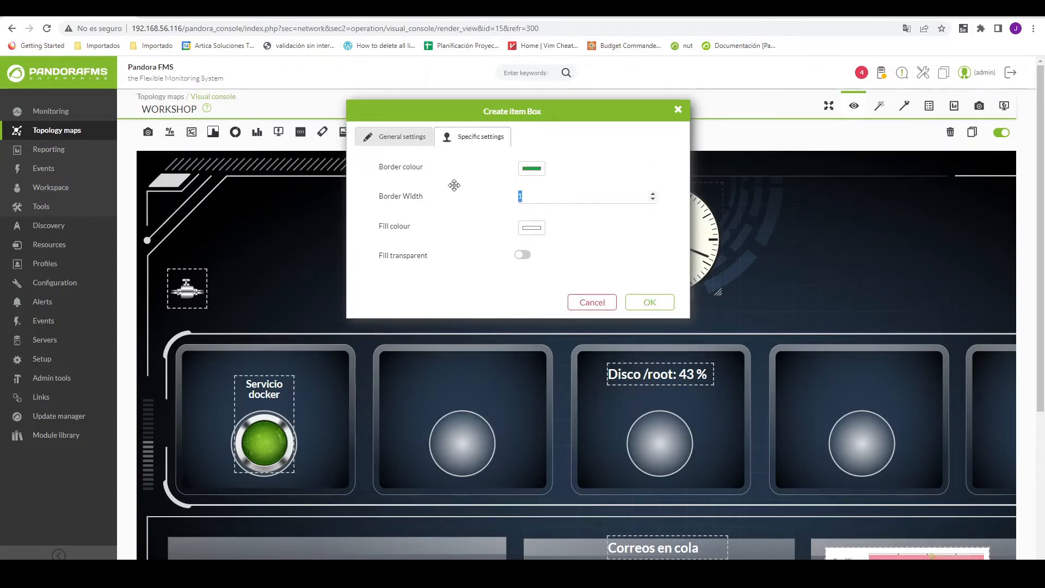
text(5)
Create the Box item with a red fill and reshape it into a long, thin bar between the bridge icon and the clock
click(533, 228)
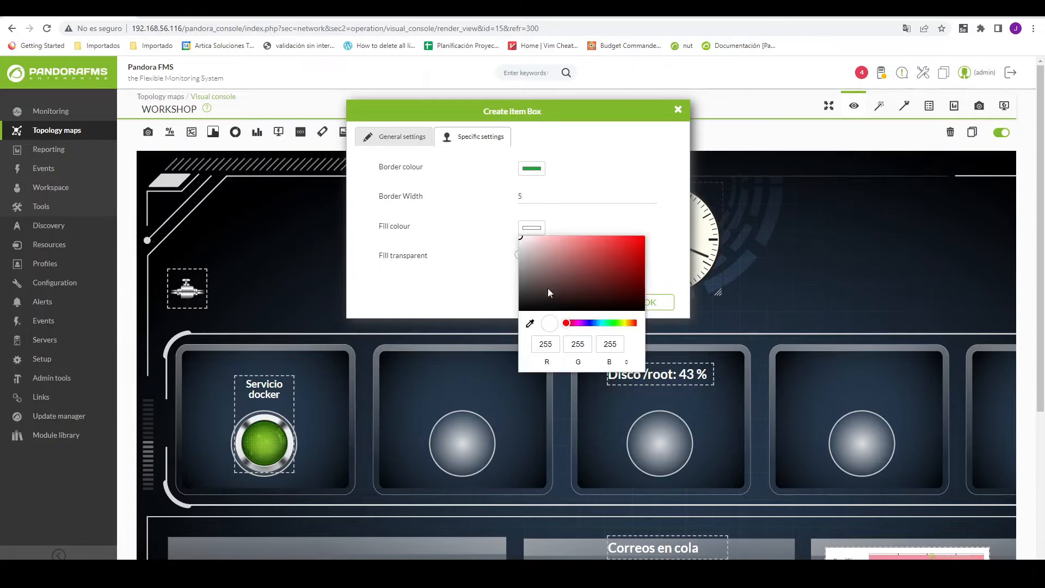
click(634, 240)
click(665, 271)
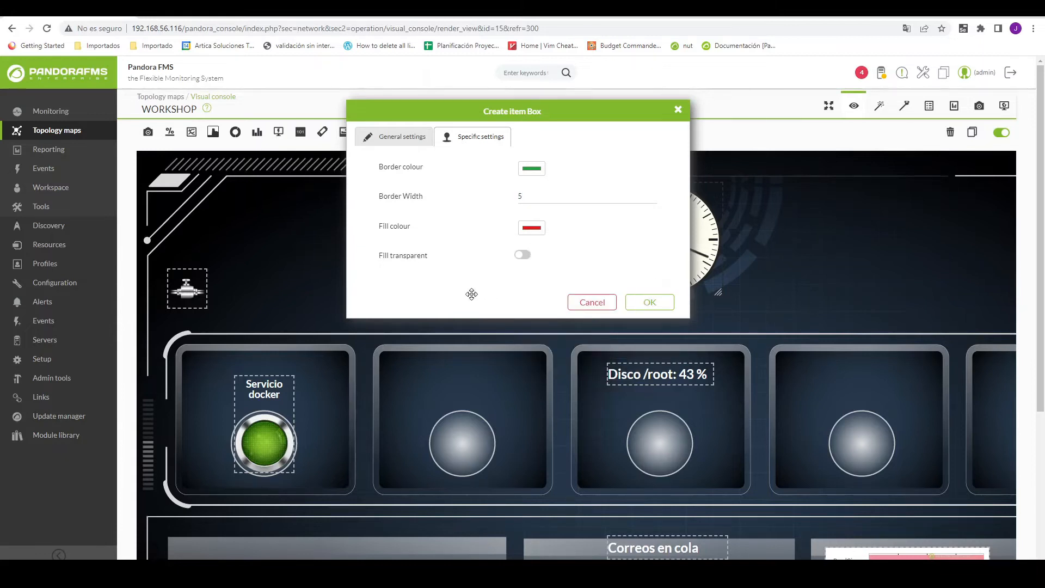
click(656, 304)
drag(163, 178, 412, 277)
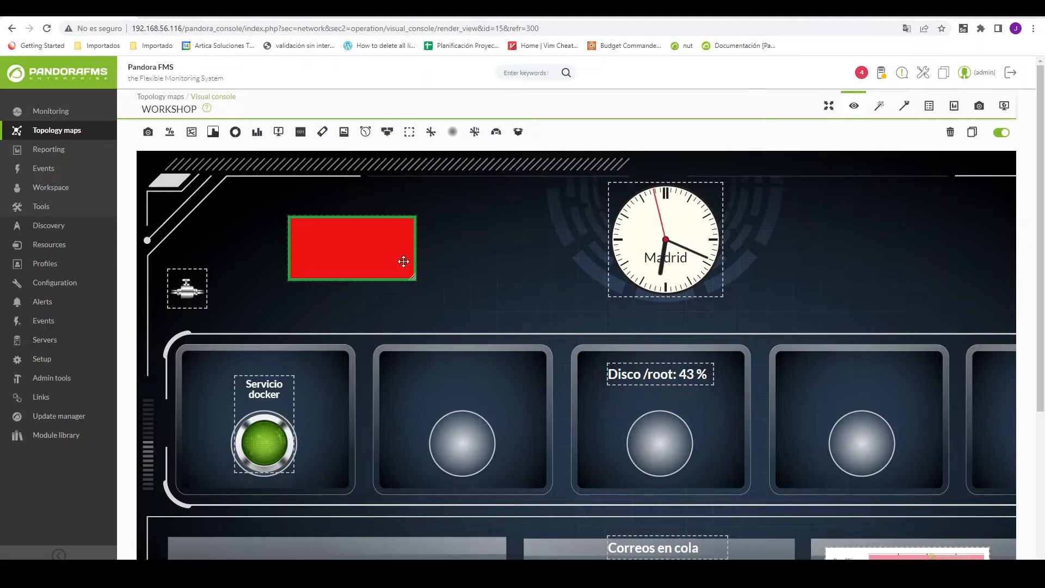
drag(412, 277, 463, 227)
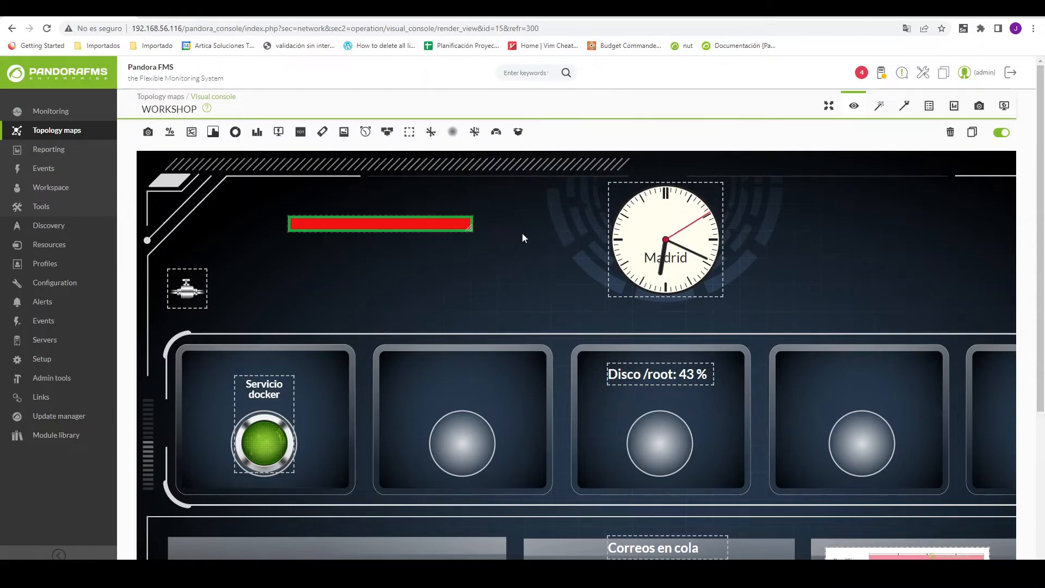
Delete the red box with the green border from the console
click(449, 224)
click(448, 221)
click(951, 134)
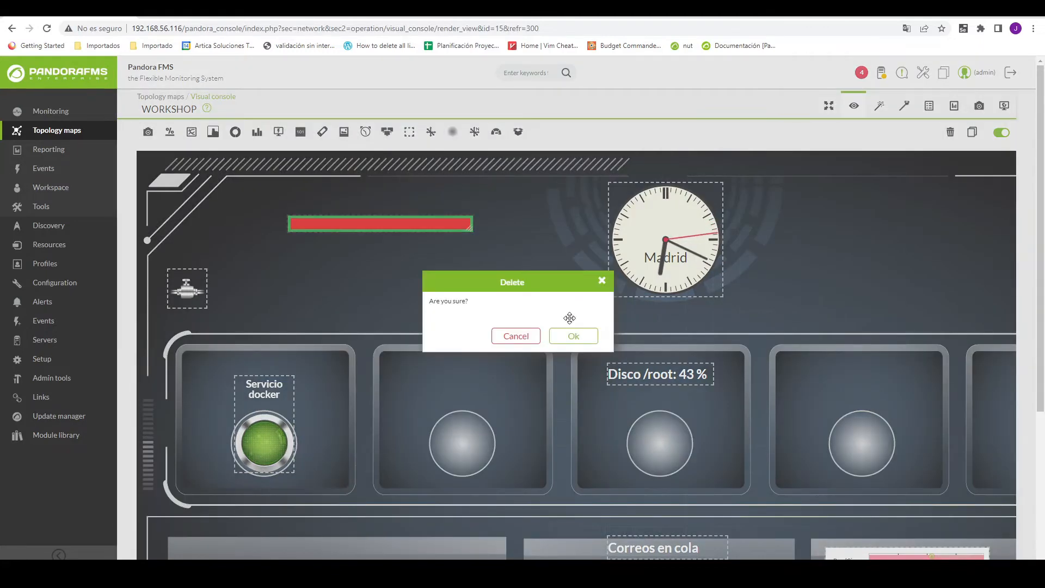
click(571, 331)
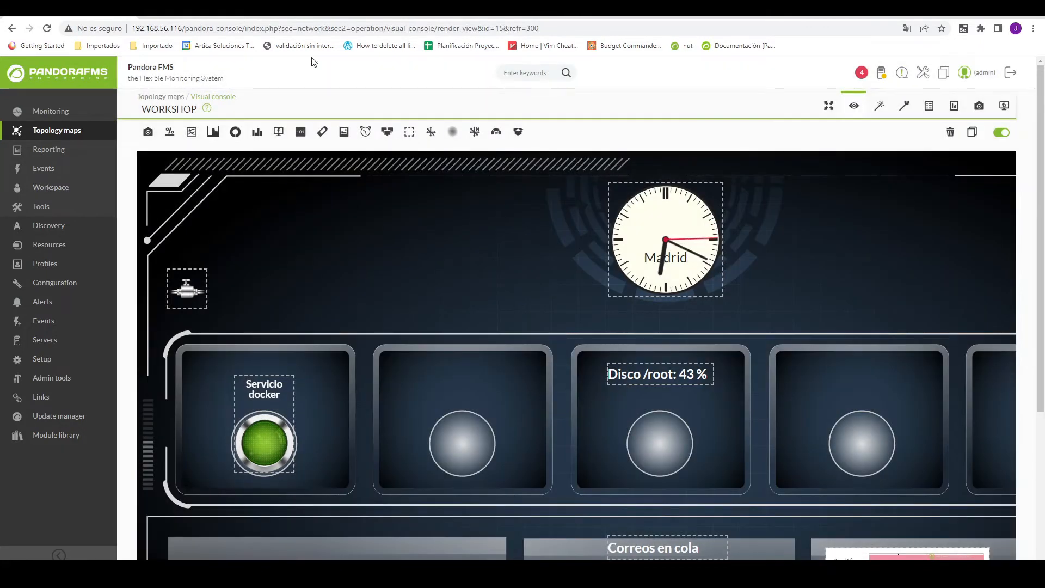
Create a Line item with a width of 2
click(430, 132)
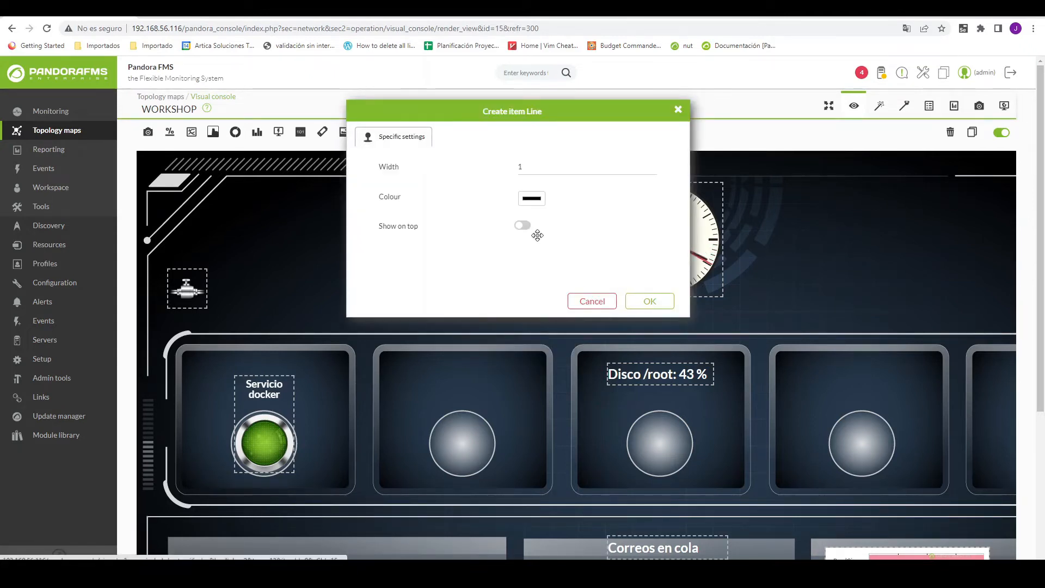
double_click(520, 167)
text(2)
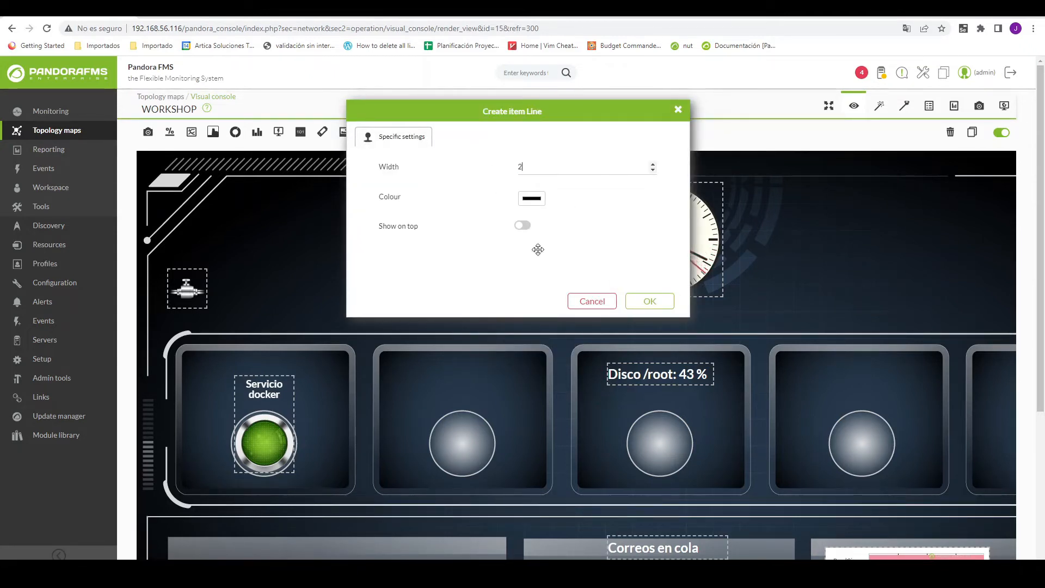
click(650, 301)
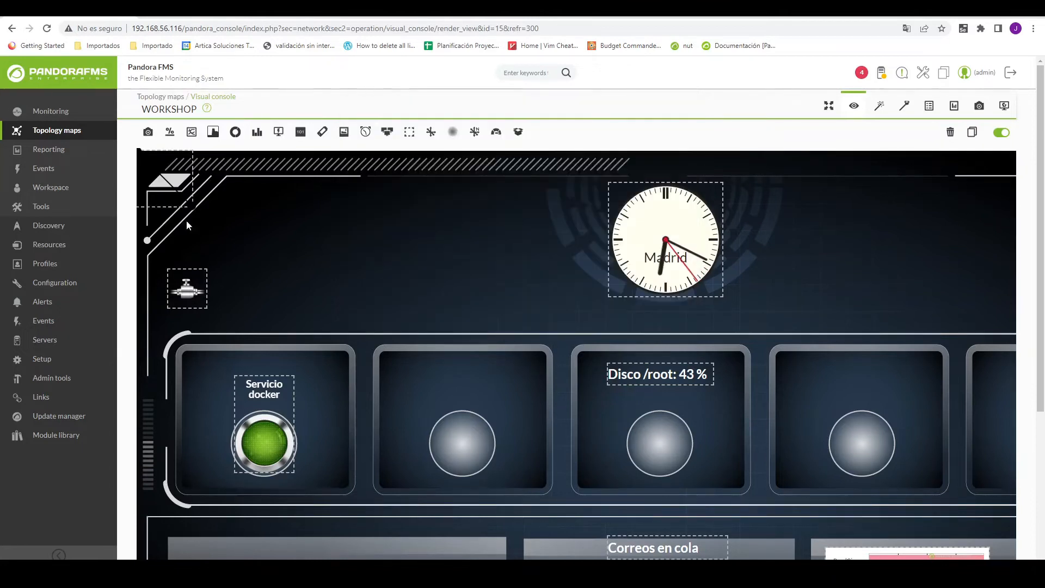
Move both endpoints of the new line so it lies in the empty area beside the Madrid clock
drag(192, 206, 556, 311)
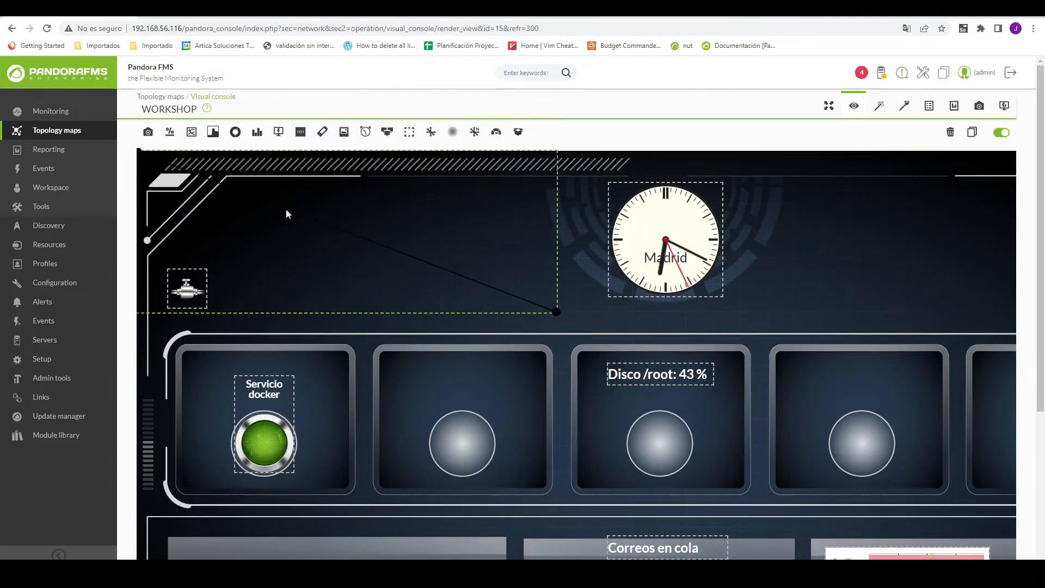
drag(140, 152, 399, 267)
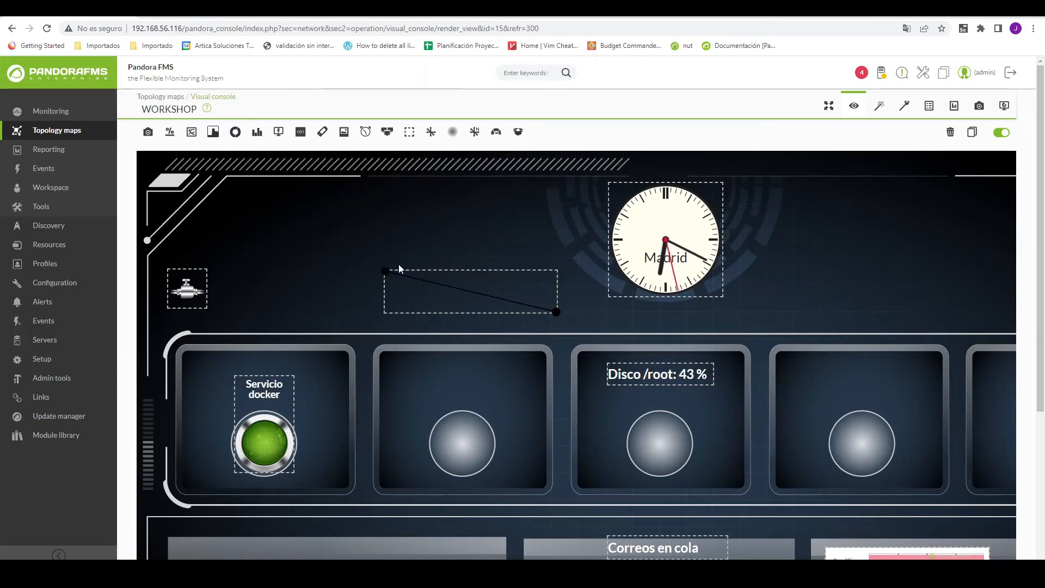
Style the line bright green with a width of 5, and raise its lower endpoint to level it horizontally
double_click(444, 281)
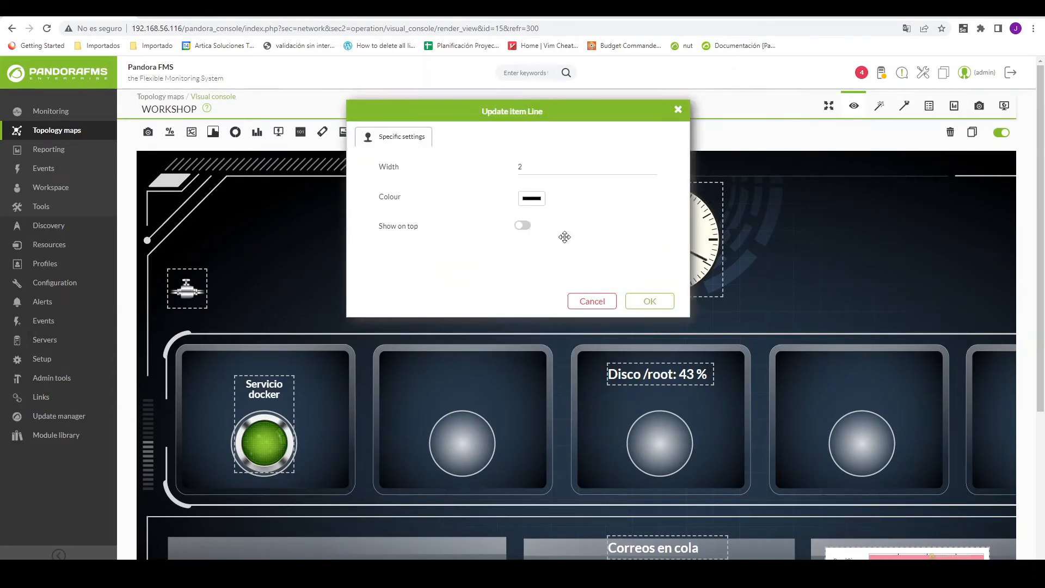
click(532, 198)
drag(605, 301, 614, 294)
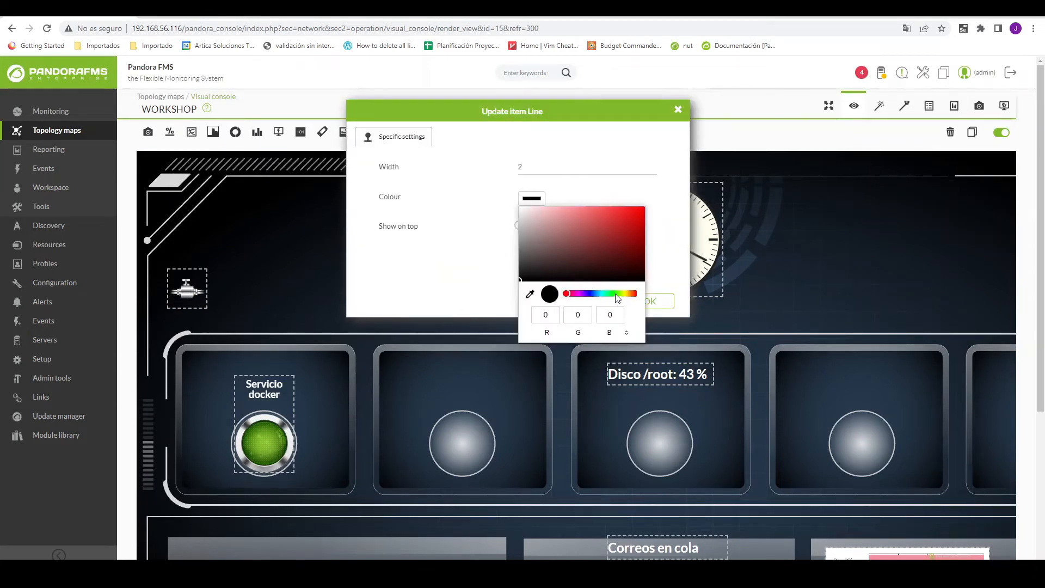
click(622, 210)
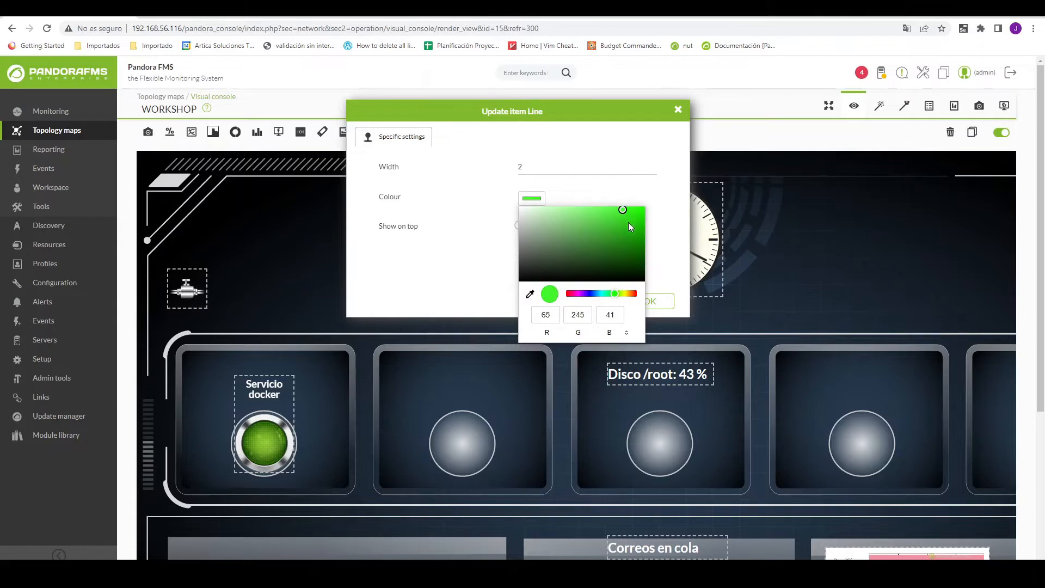
click(660, 273)
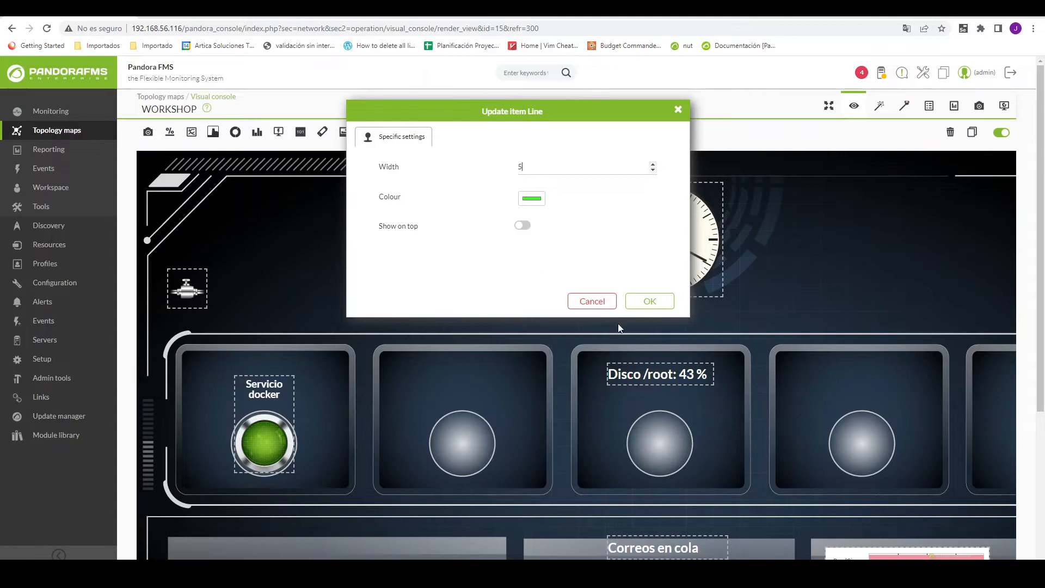
click(650, 301)
click(555, 312)
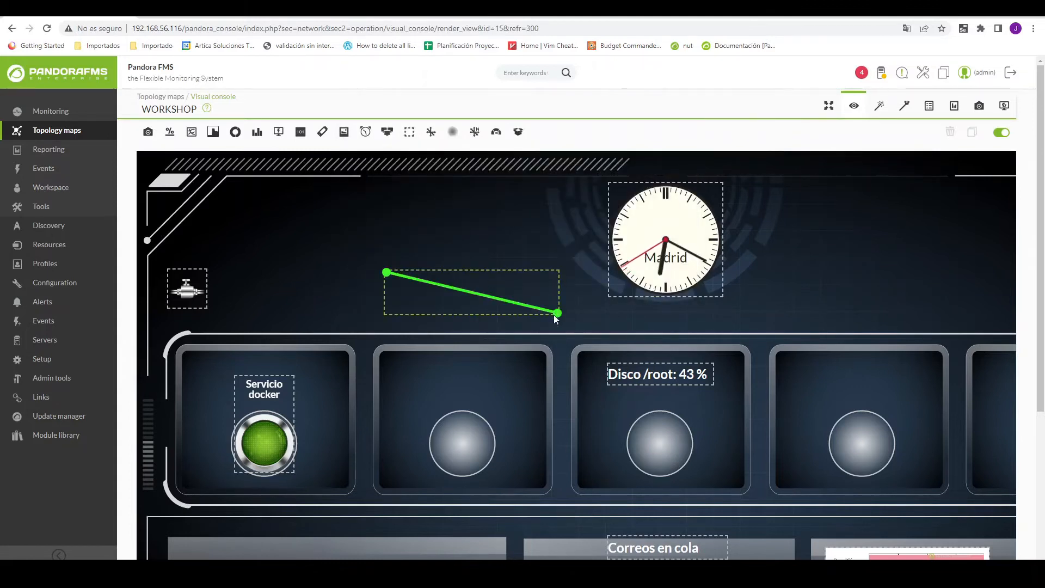
drag(560, 310, 562, 266)
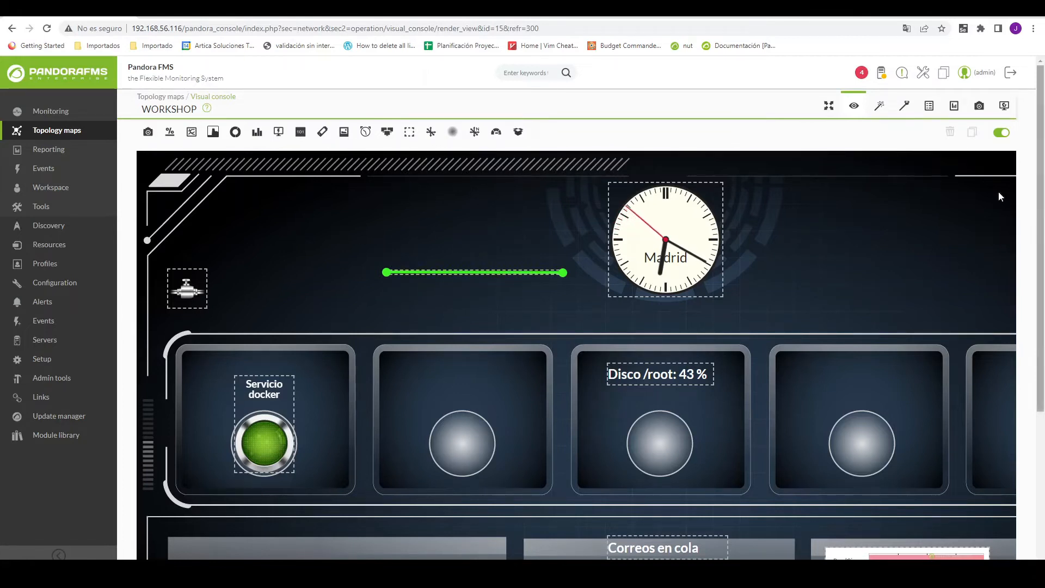
Delete the green line from the visual console
click(551, 273)
double_click(551, 273)
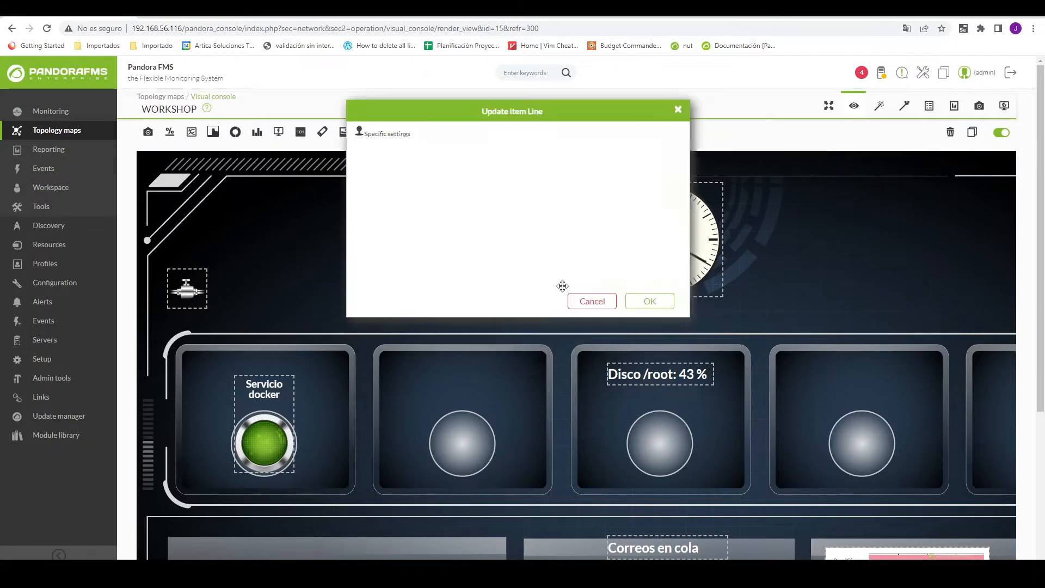
click(680, 112)
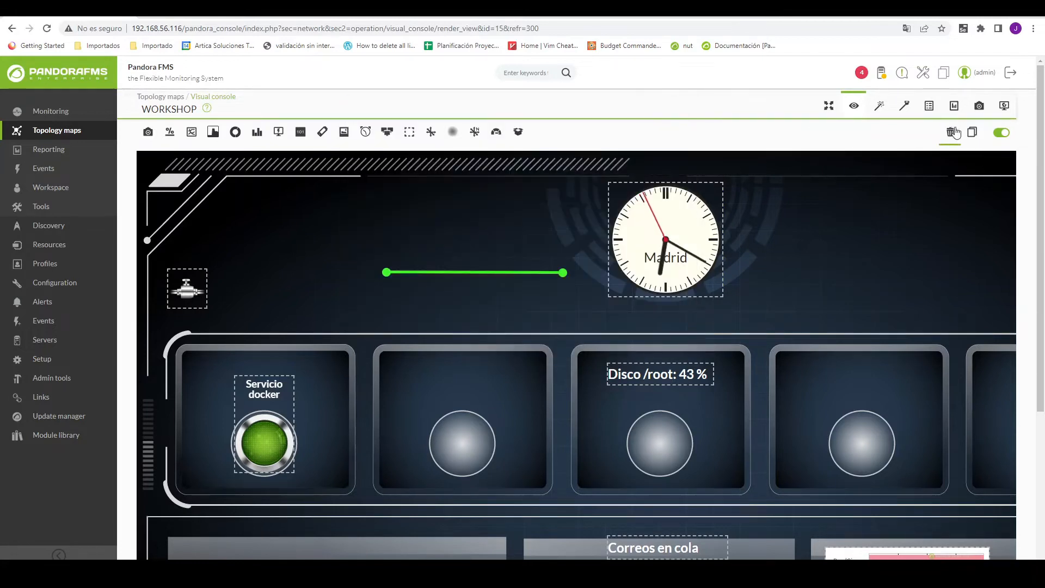
click(950, 133)
click(571, 334)
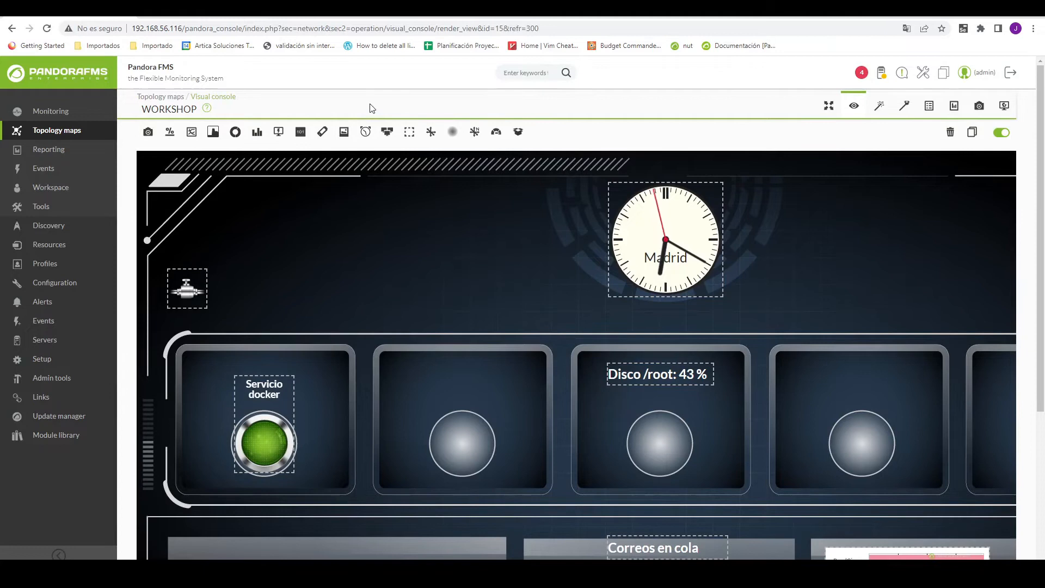
Start a new Color Cloud item and look up the /var/mail disk-space module in the agent's module list
click(452, 133)
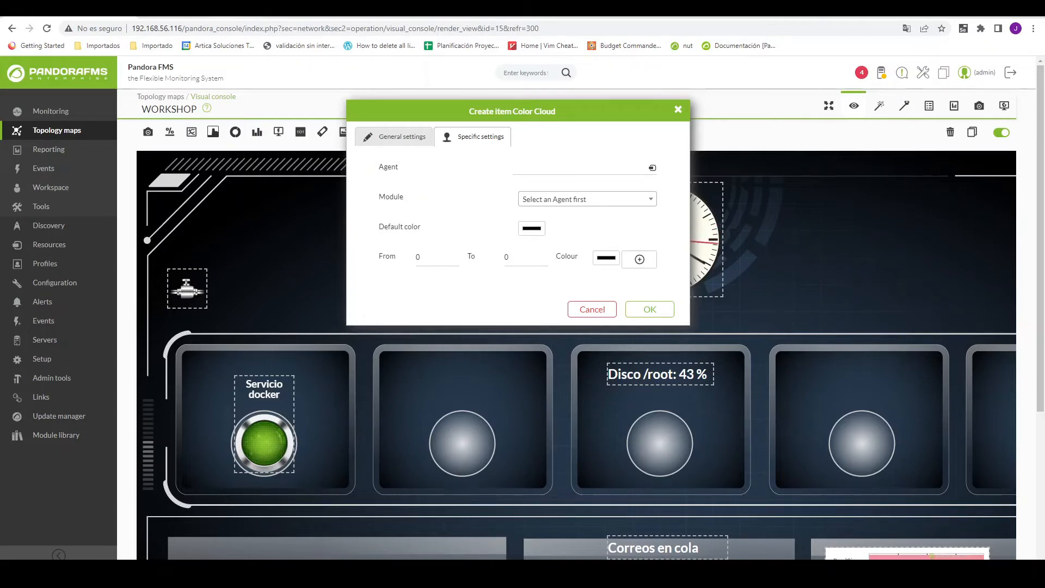
key(ctrl+Tab)
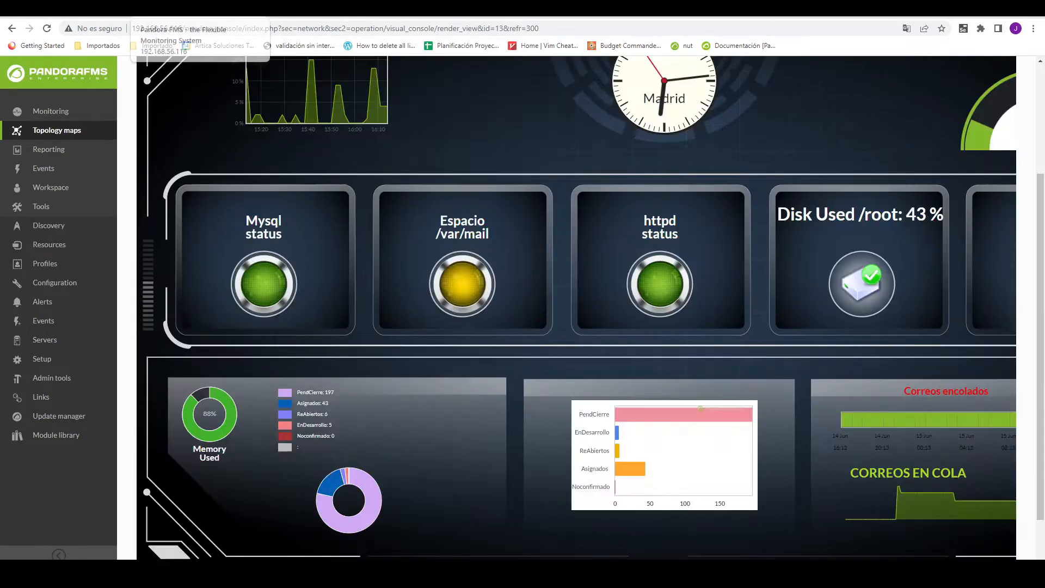
key(ctrl+Tab)
key(ctrl+Tab)
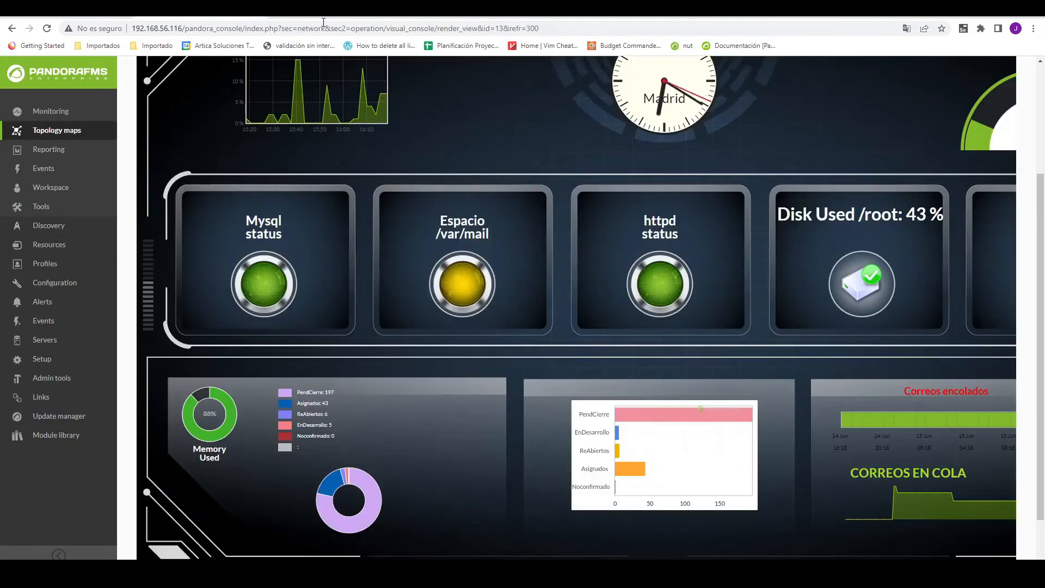
key(ctrl+Tab)
scroll(550, 205, down, 10)
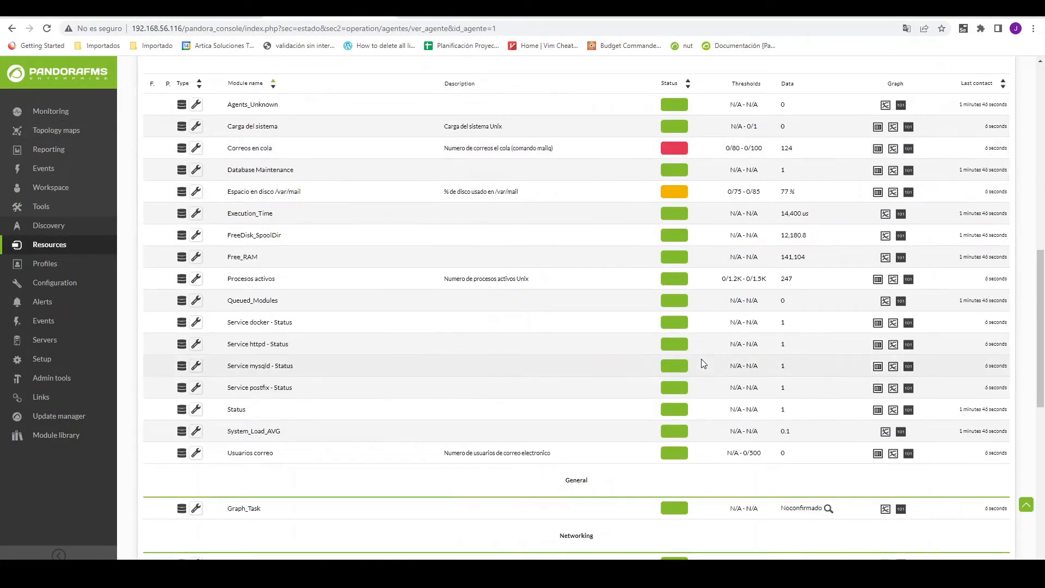
drag(312, 196, 251, 193)
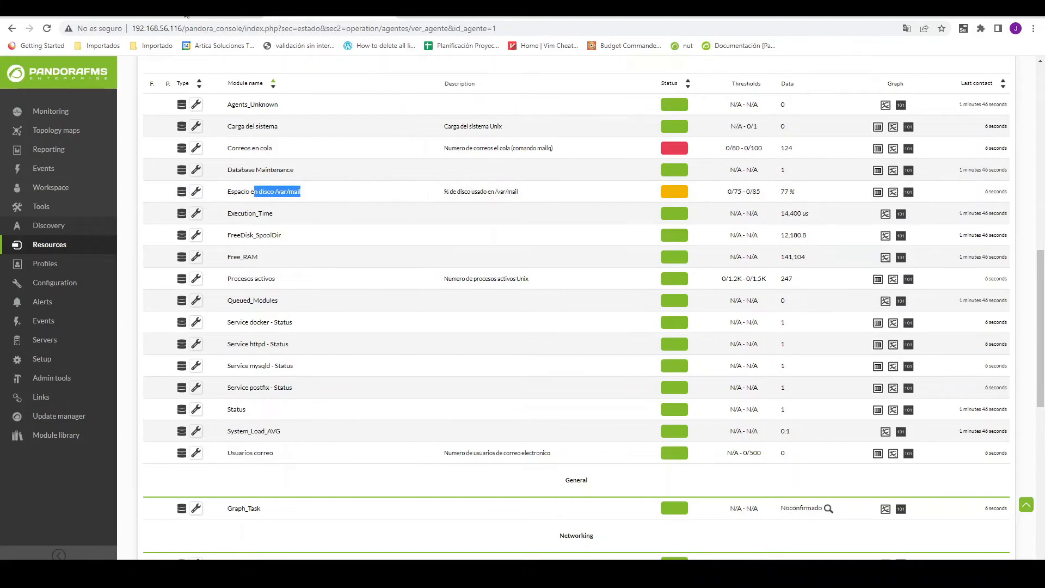
Assign agent v759 and its module Espacio en disco /var/mail to the color cloud
key(ctrl+Tab)
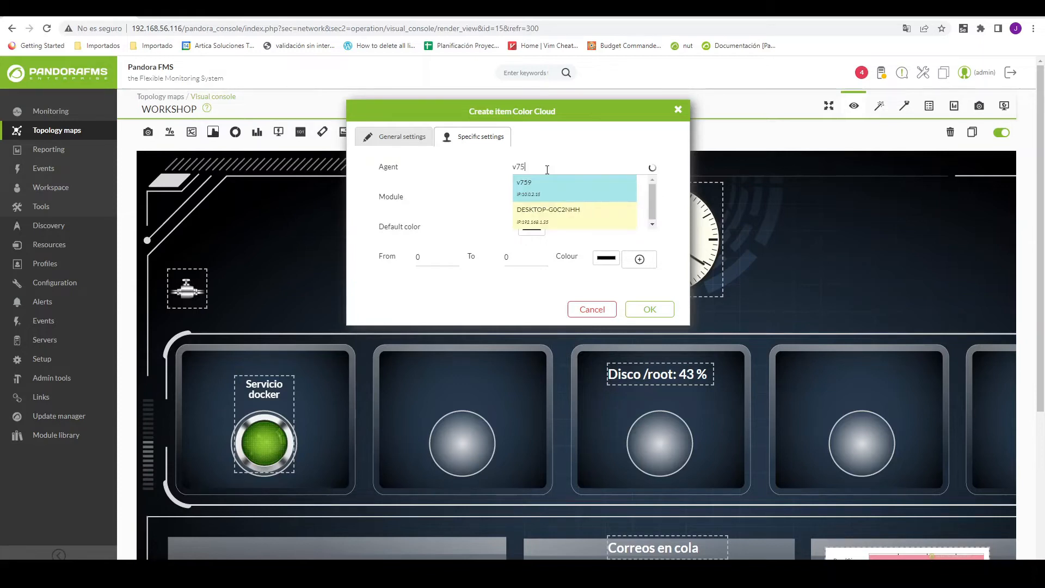
click(560, 194)
click(557, 200)
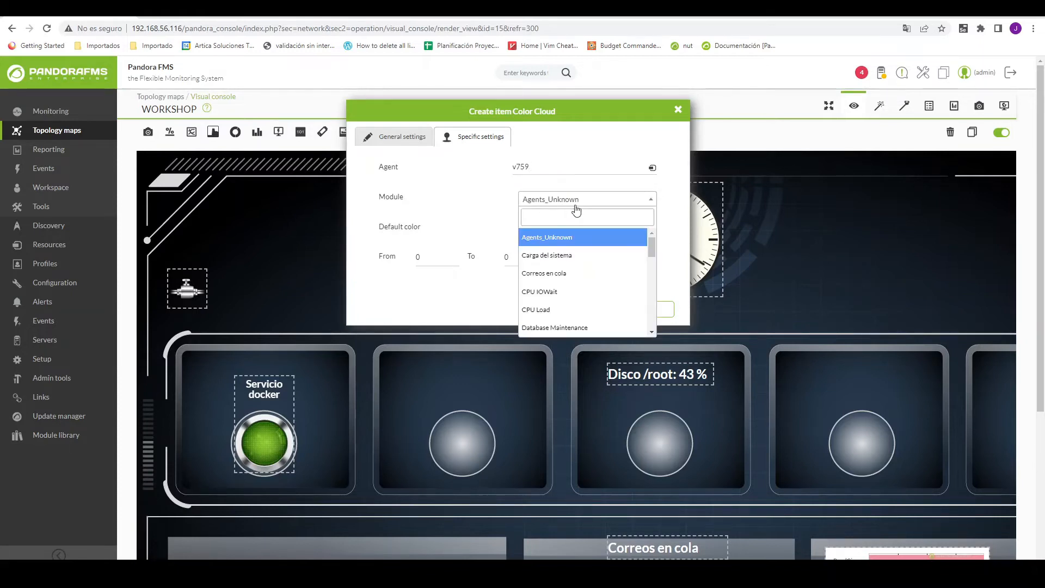
text(mail)
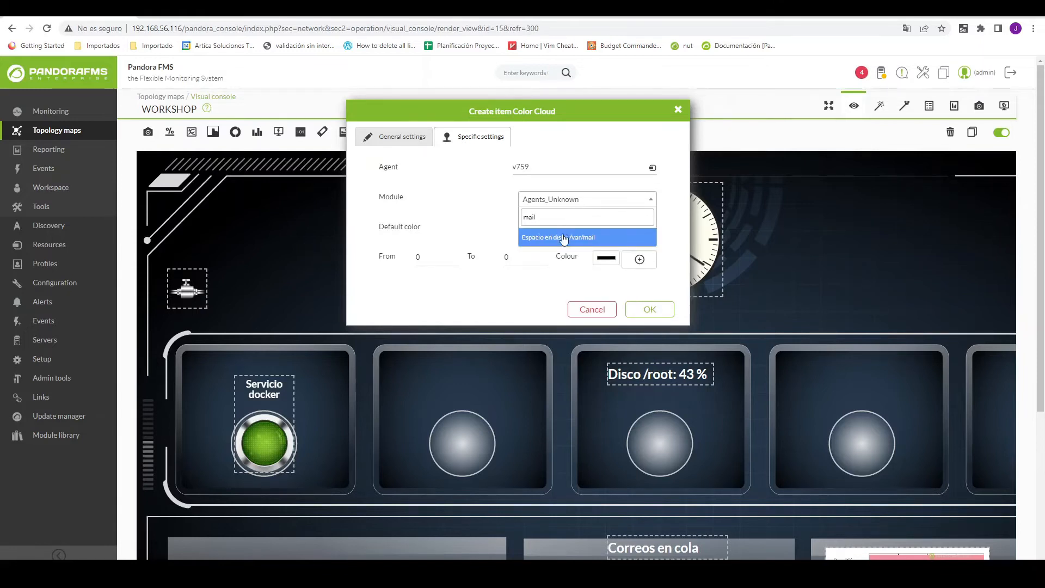
click(564, 237)
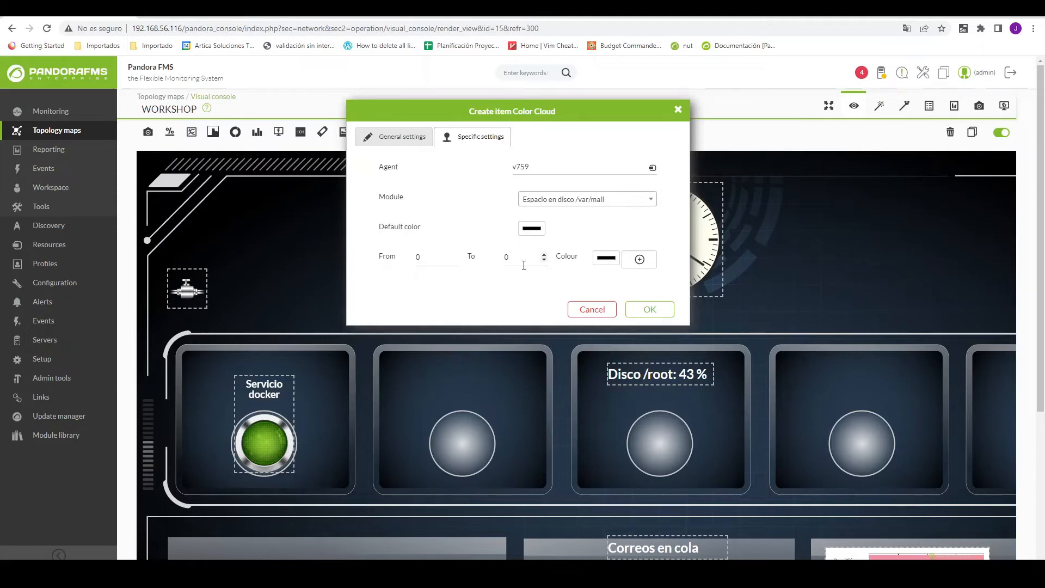
Set the color cloud's default color to bright green
click(531, 230)
click(616, 324)
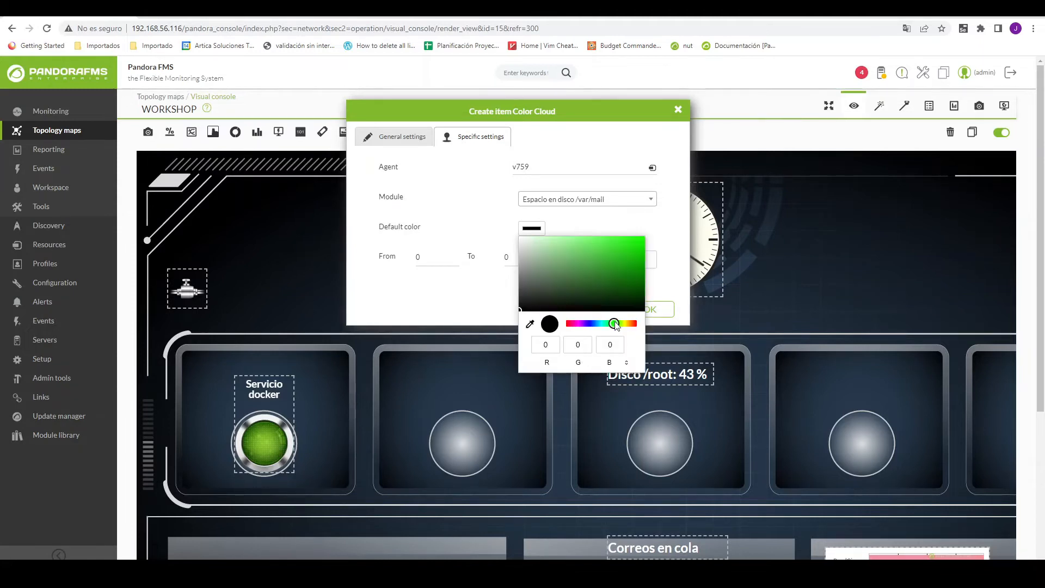
click(639, 241)
click(532, 229)
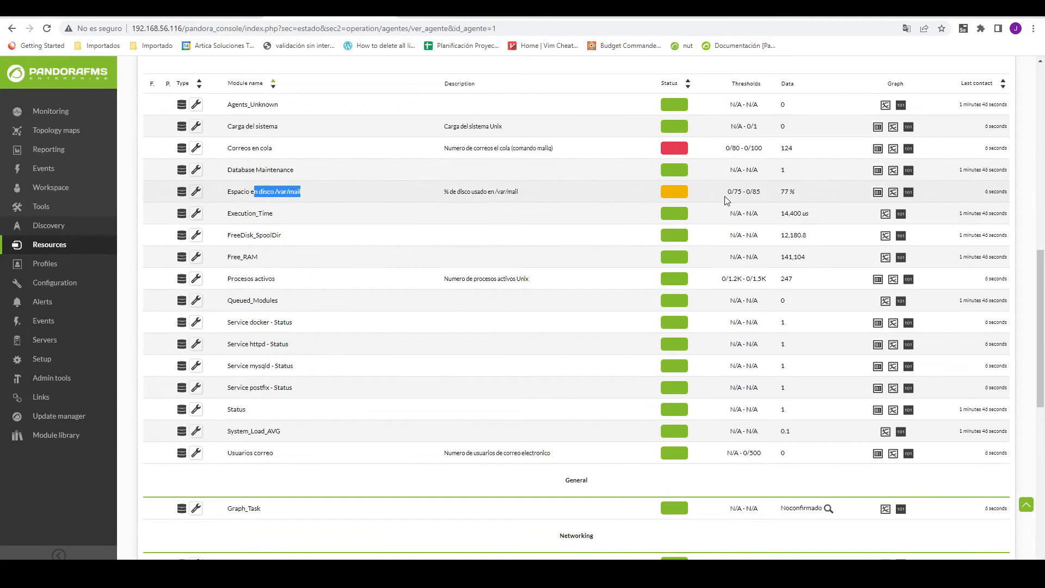
Check the /var/mail module's thresholds in the agent view and add a yellow color range from 75 to 85
double_click(237, 194)
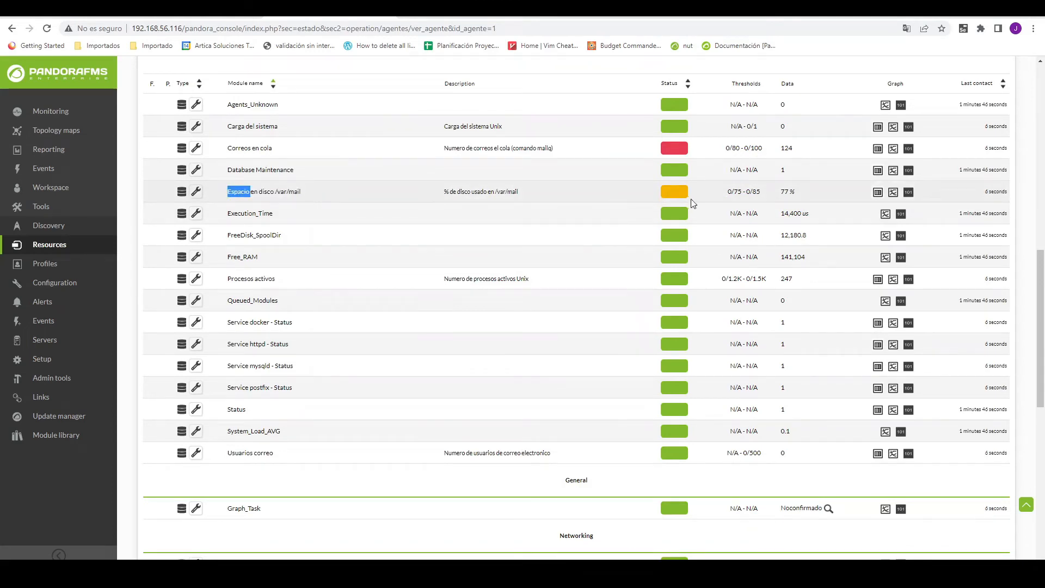
drag(726, 192, 735, 191)
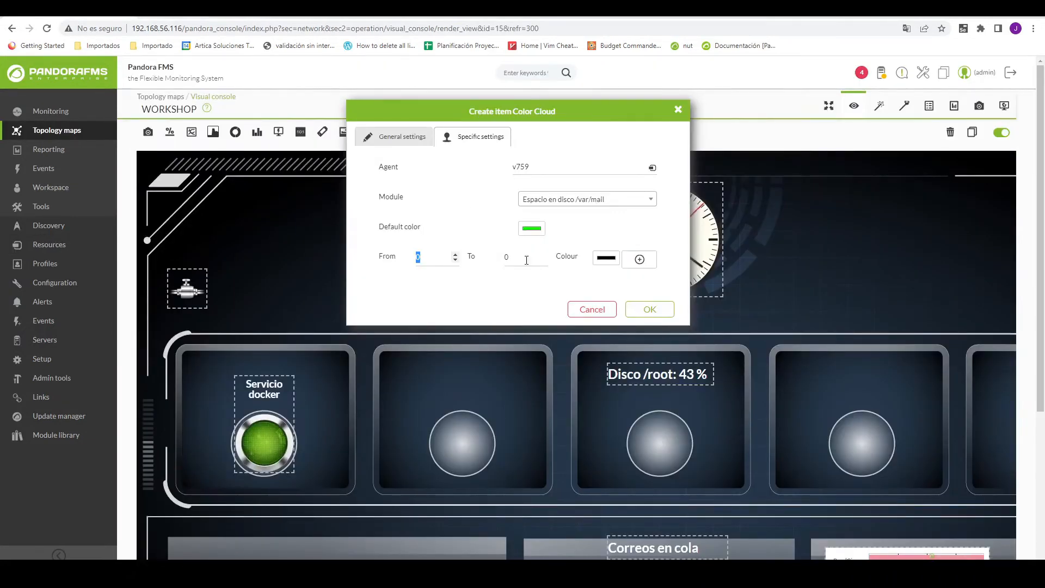
text(5)
key(Tab)
text(85)
click(605, 257)
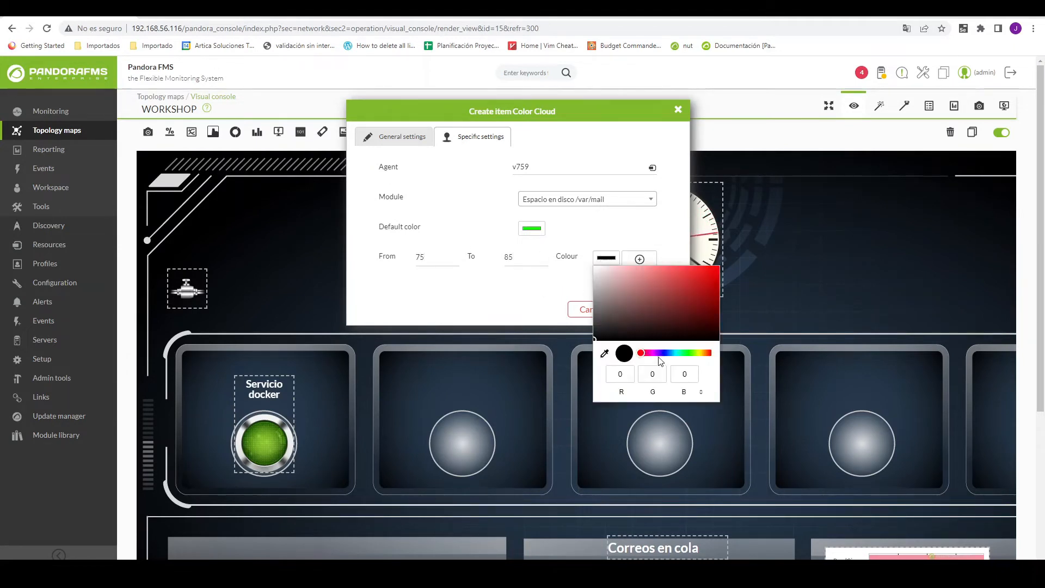
click(702, 354)
click(713, 269)
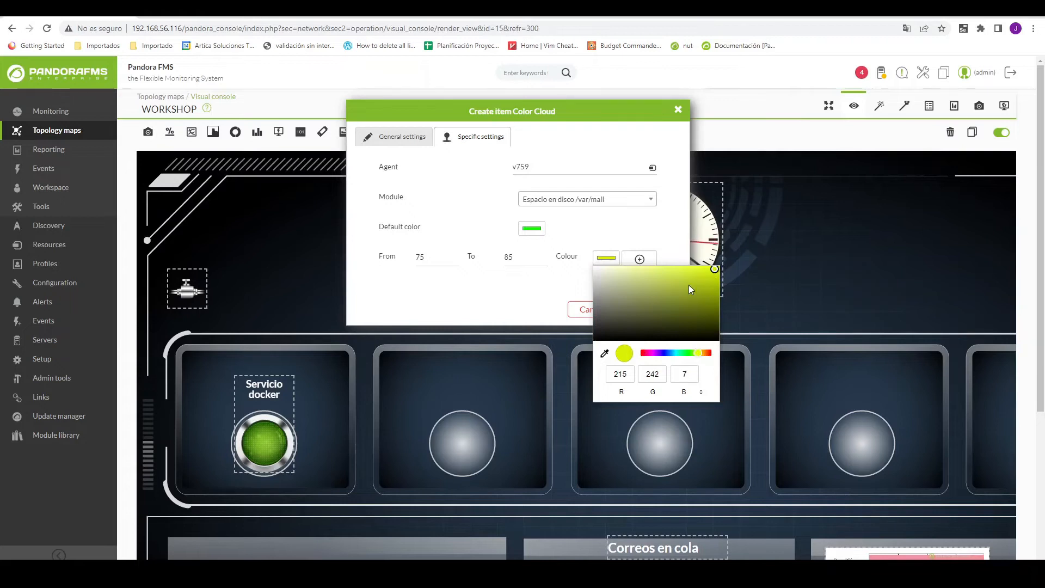
click(660, 243)
click(639, 259)
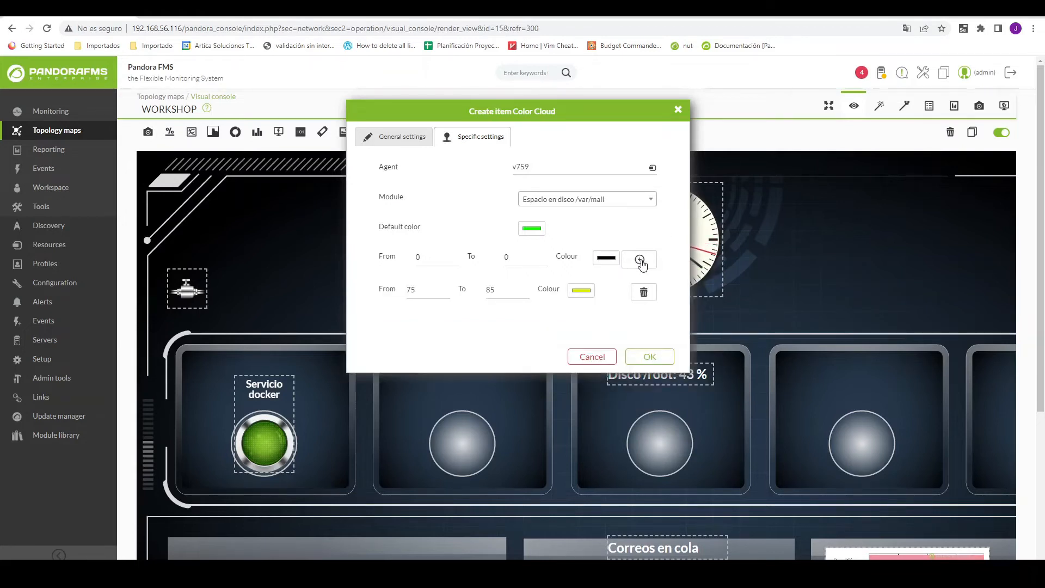
Add a red color range from 85 to 100 to the color cloud
double_click(418, 257)
text(85)
key(Tab)
text(100)
click(606, 258)
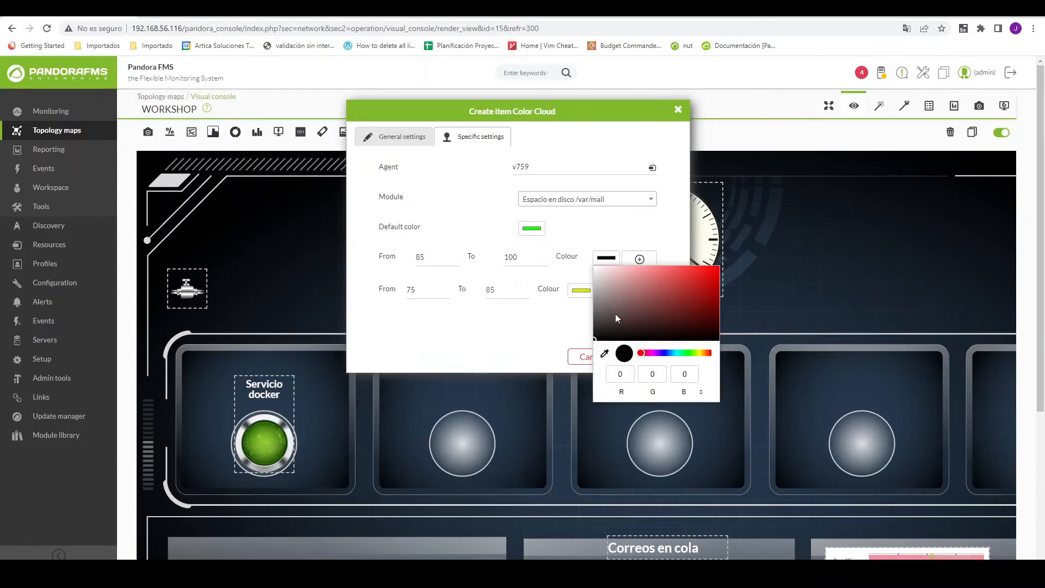
click(710, 271)
click(663, 249)
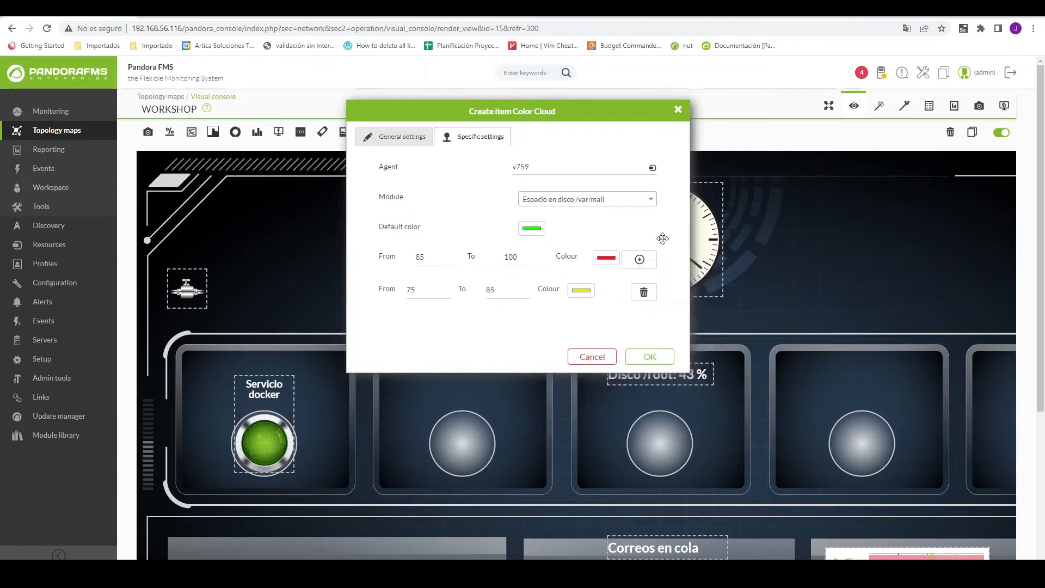
click(640, 259)
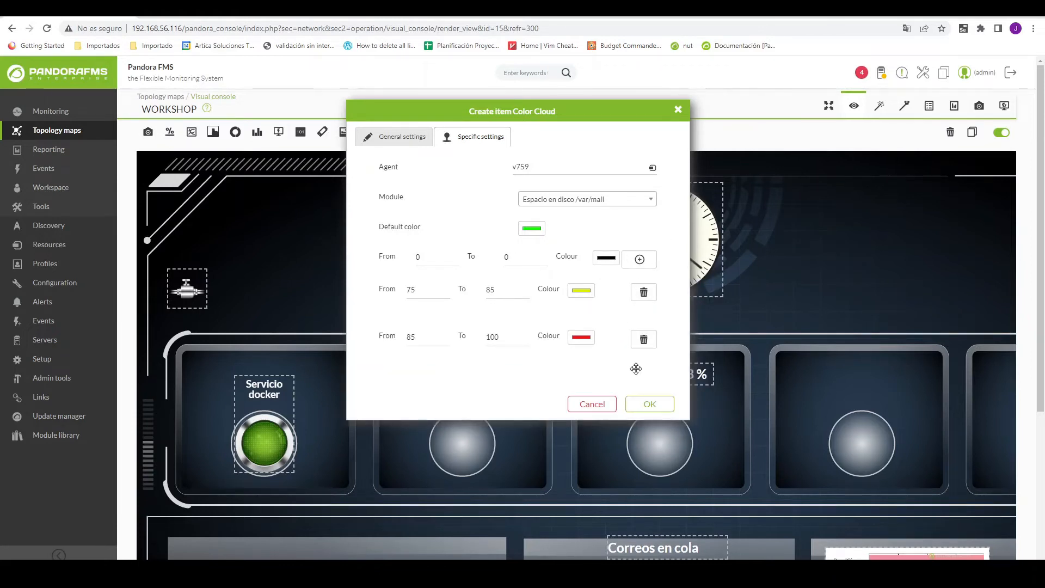
Create the color cloud, shrink it and place it over the empty circle in the second panel
click(650, 403)
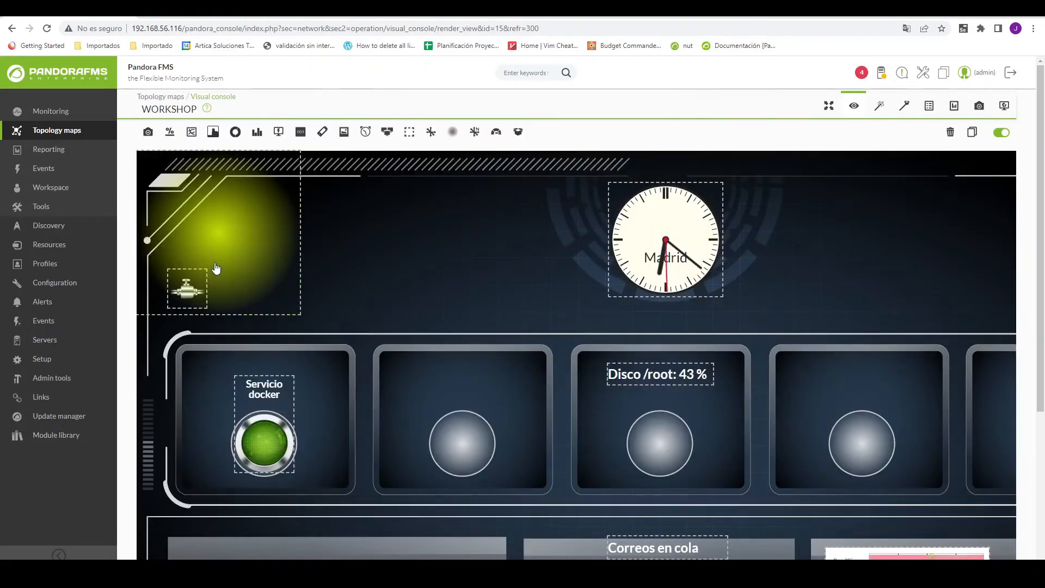
drag(217, 236, 421, 257)
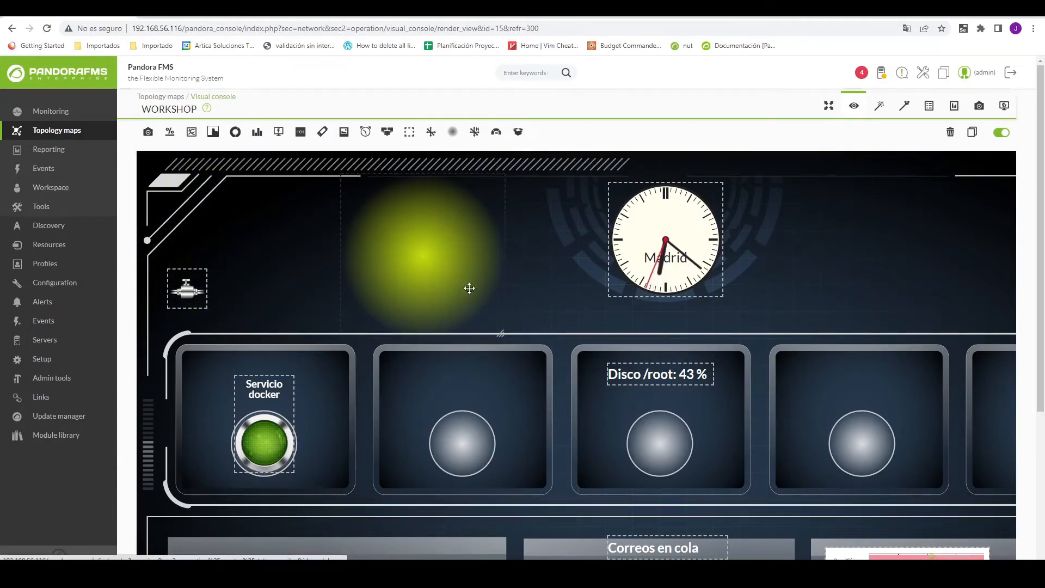
drag(499, 336, 442, 275)
drag(403, 234, 472, 442)
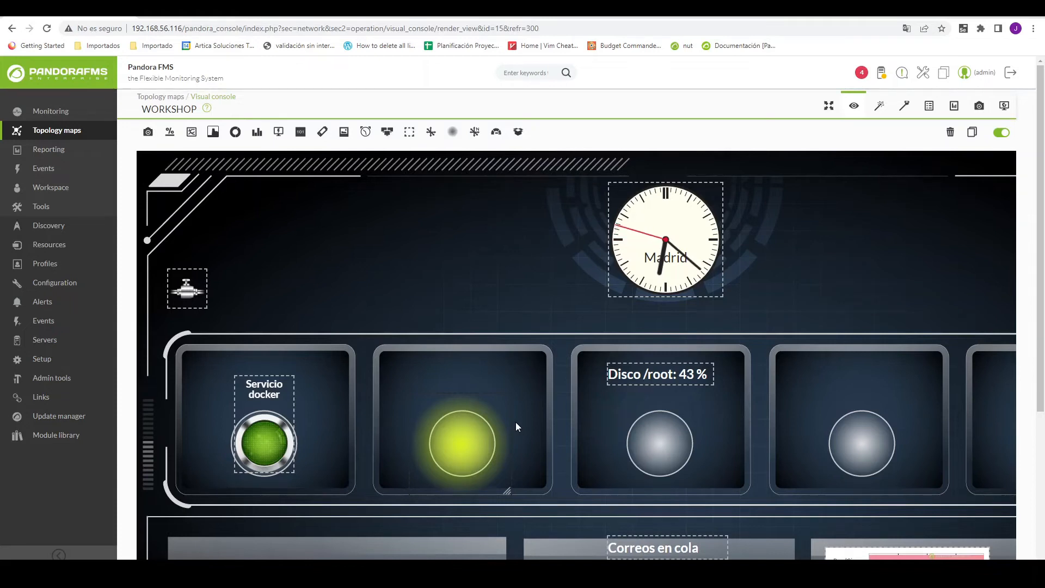
Start a new odometer item and link it to agent v759's DiskUsed_/boot module
click(496, 132)
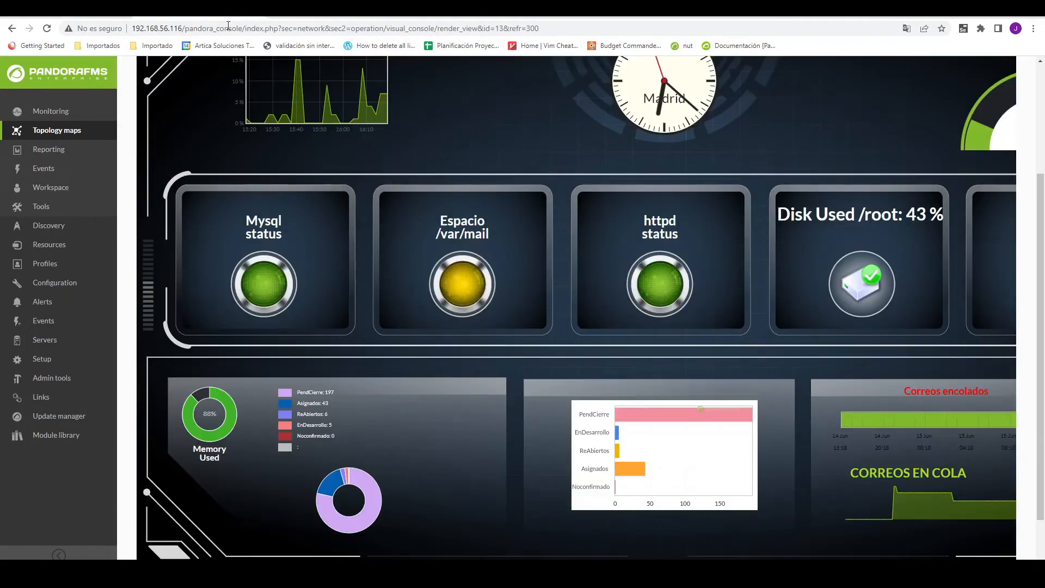
scroll(818, 419, right, 1)
scroll(813, 417, left, 1)
scroll(809, 416, right, 3)
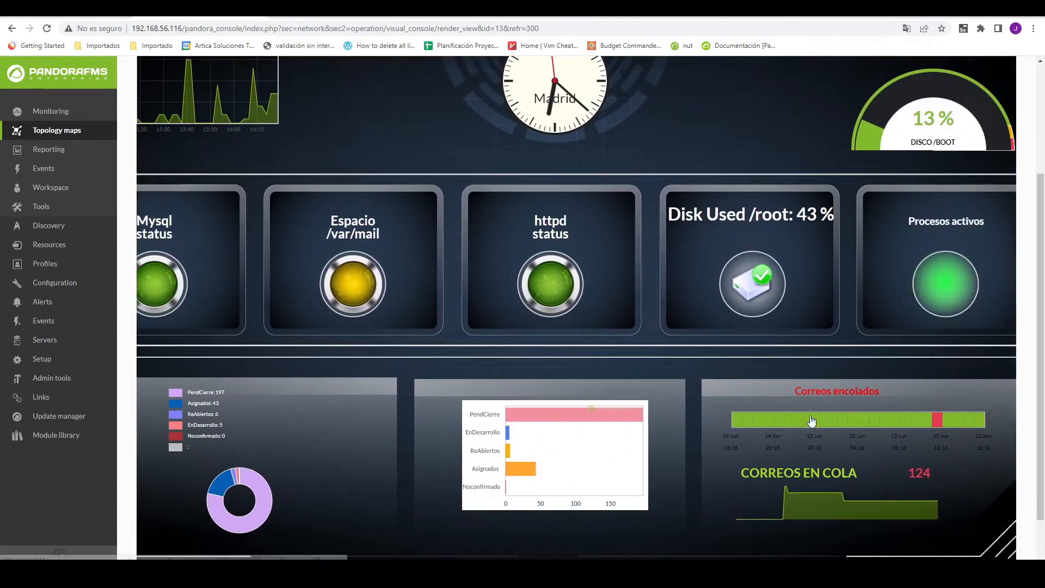
scroll(811, 417, up, 1)
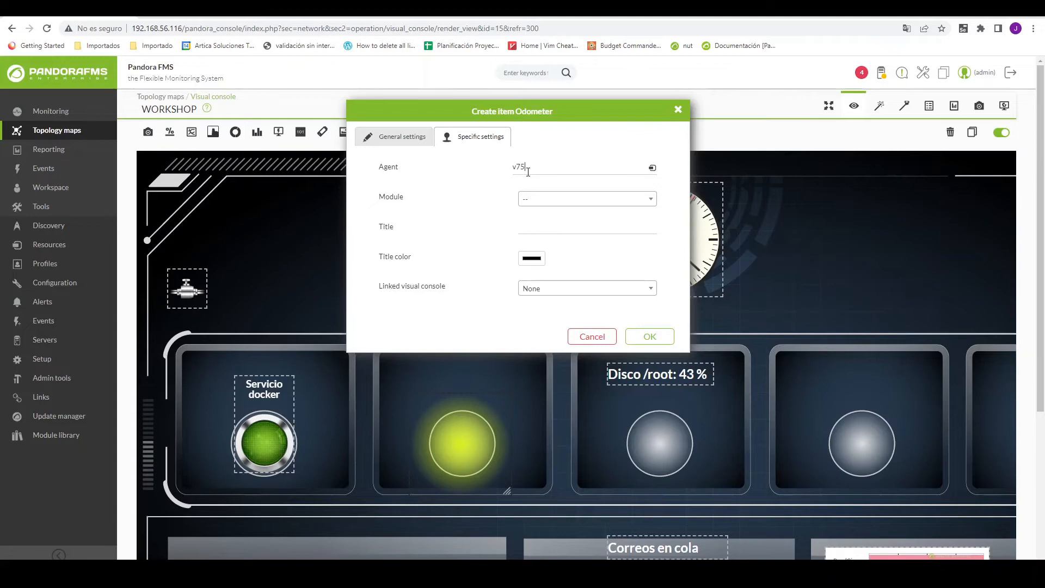
click(549, 188)
click(553, 199)
click(547, 255)
click(589, 197)
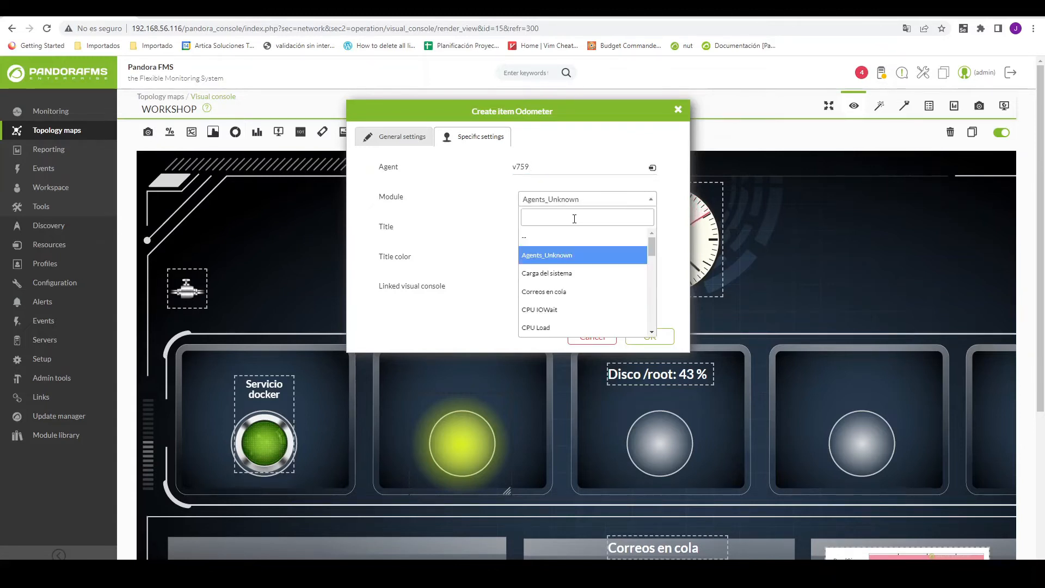
text(boo)
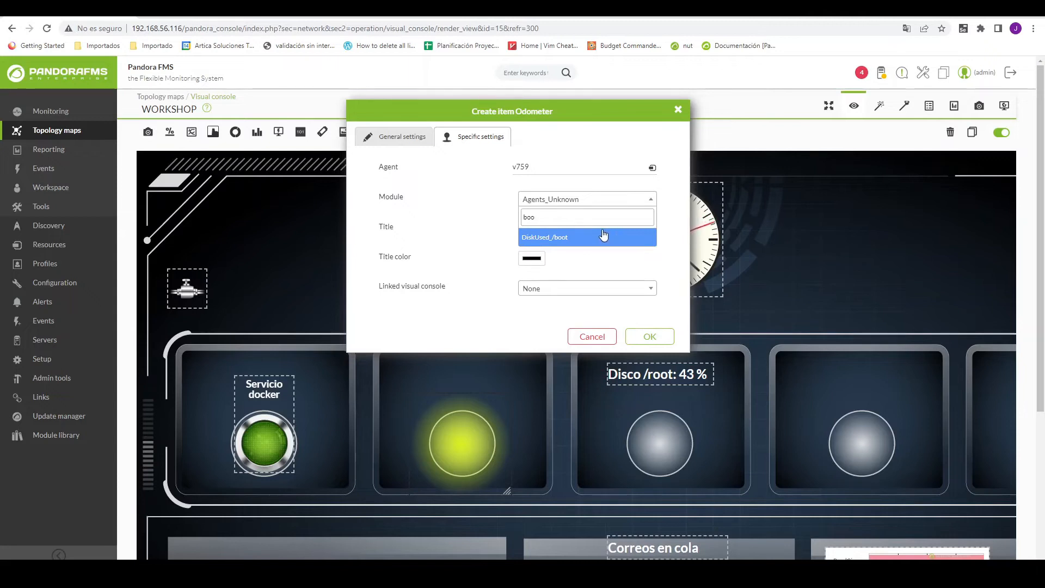
click(603, 235)
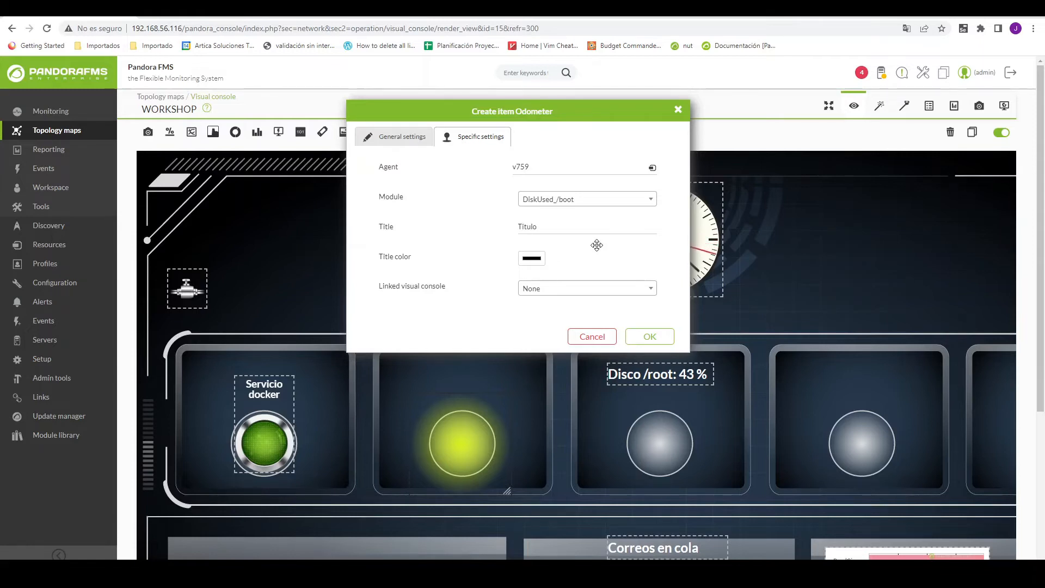
Create the odometer with the title Titulo and place it between the valve icon and the clock
click(634, 338)
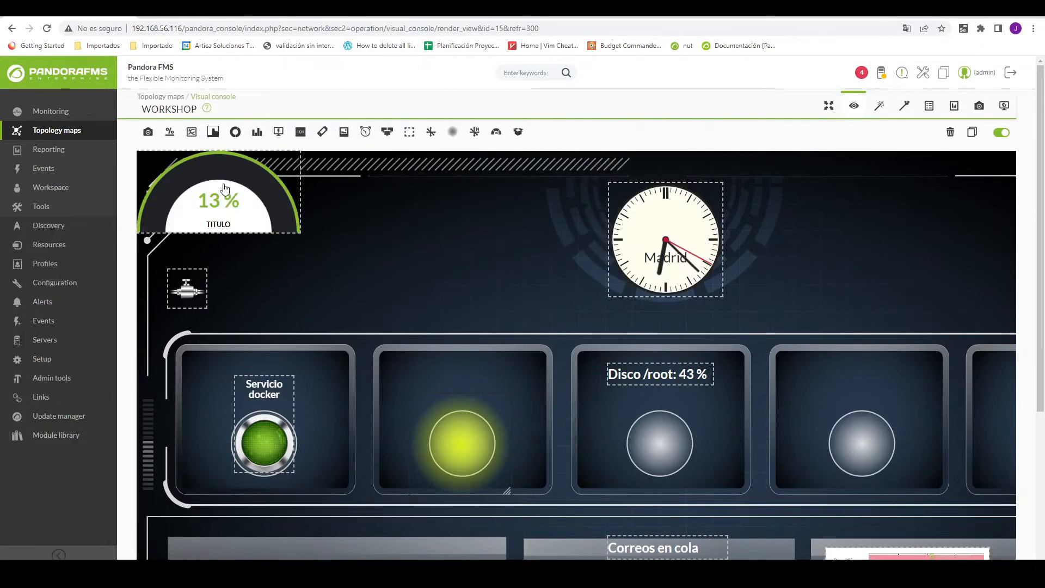
drag(225, 188, 426, 273)
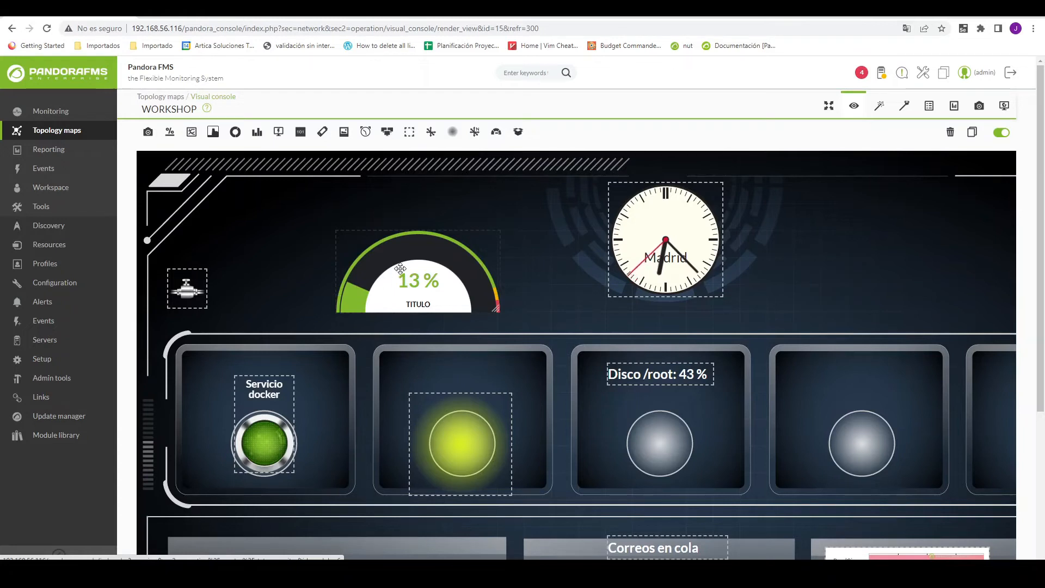
scroll(400, 268, down, 1)
scroll(240, 365, down, 3)
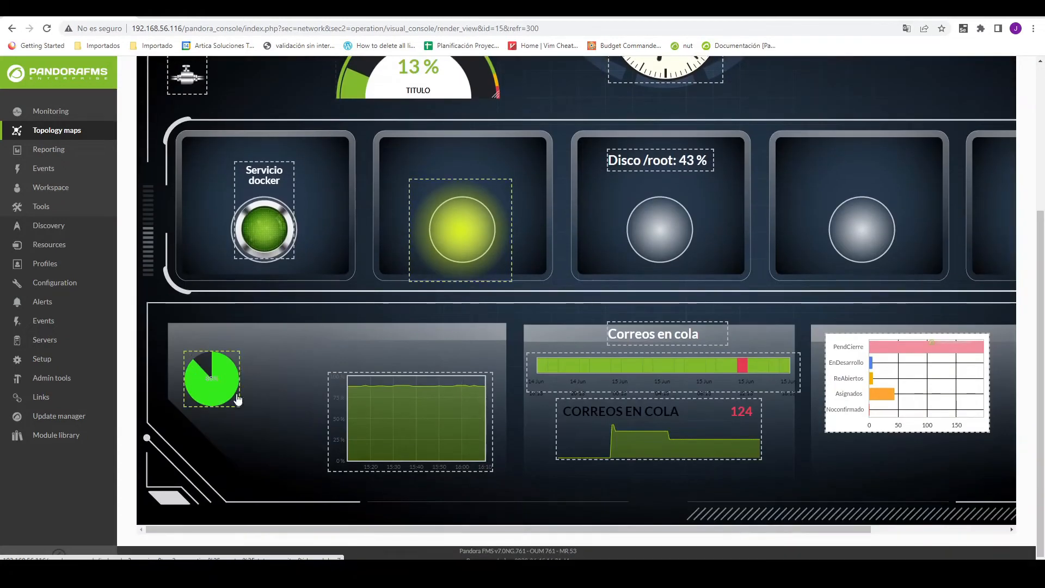
scroll(247, 408, up, 1)
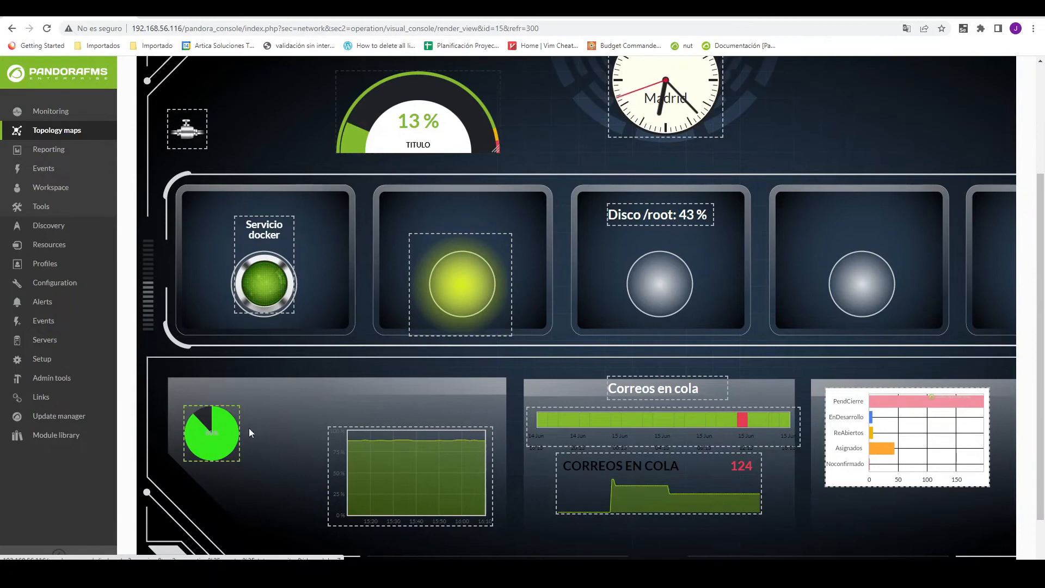
scroll(287, 465, up, 2)
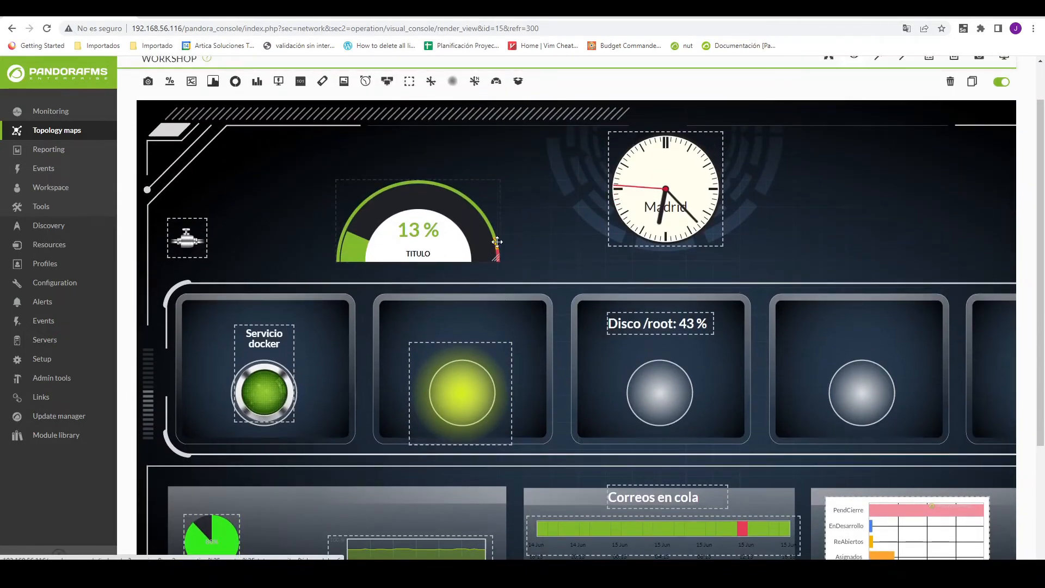
click(469, 390)
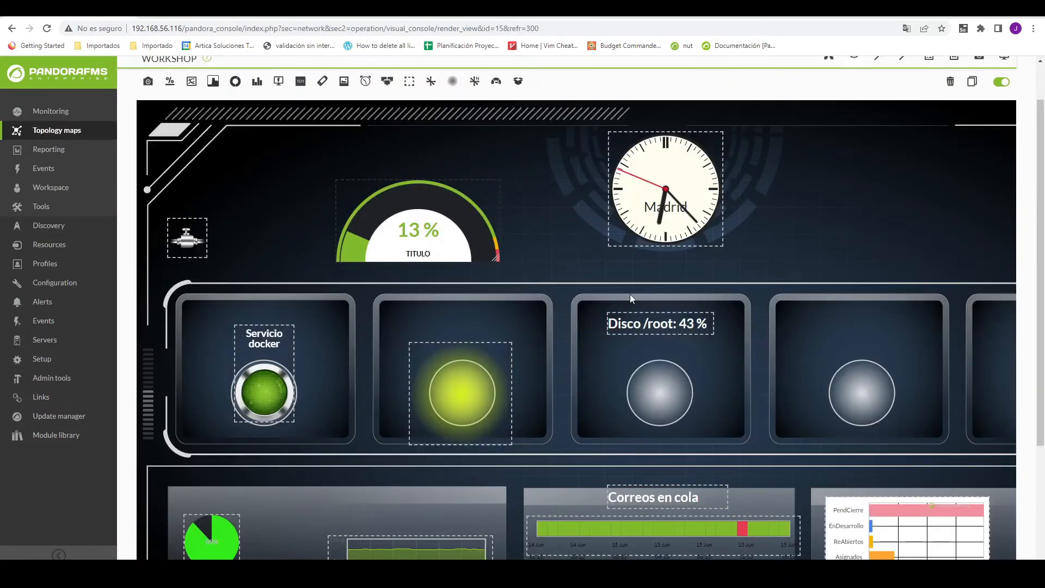
Change the odometer's module to Espacio en disco /var/mail
double_click(496, 240)
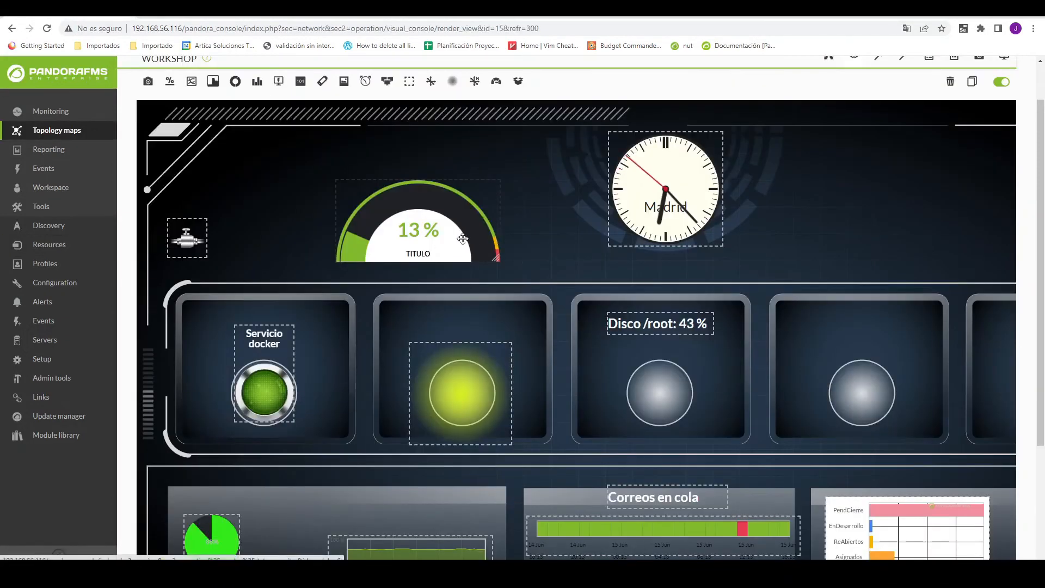
click(576, 207)
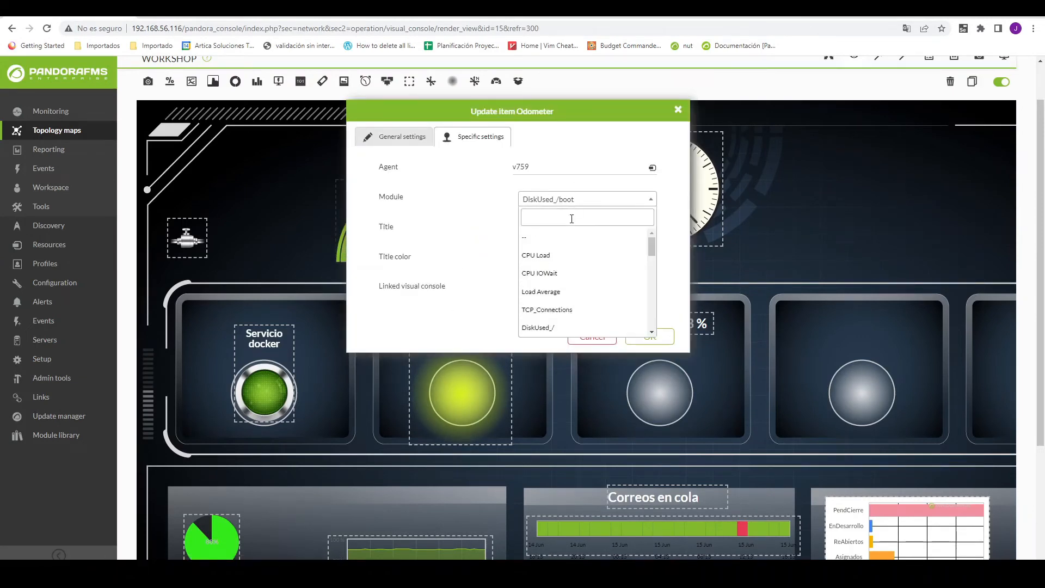
text(mail)
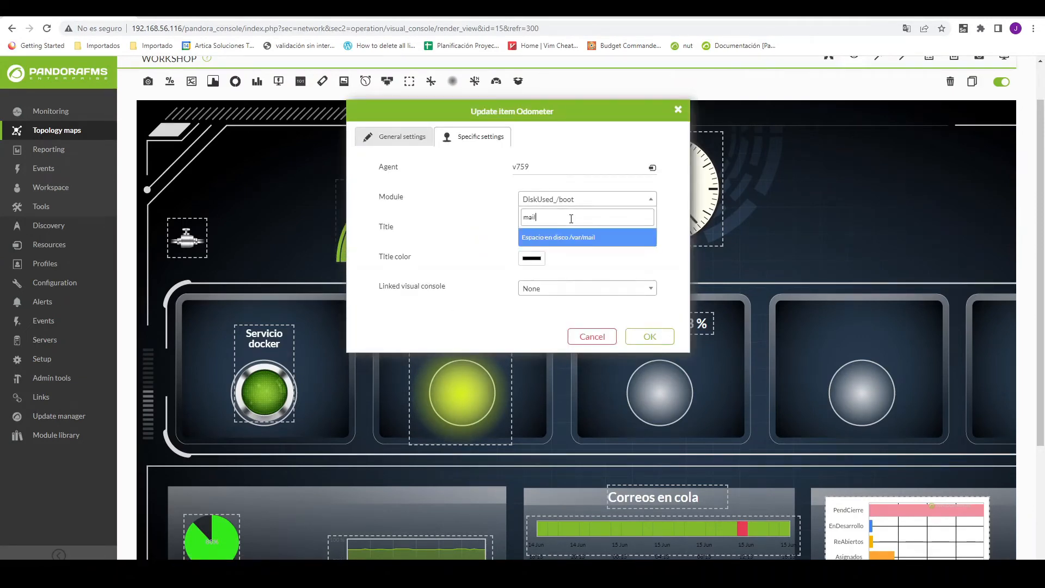
click(576, 236)
click(650, 336)
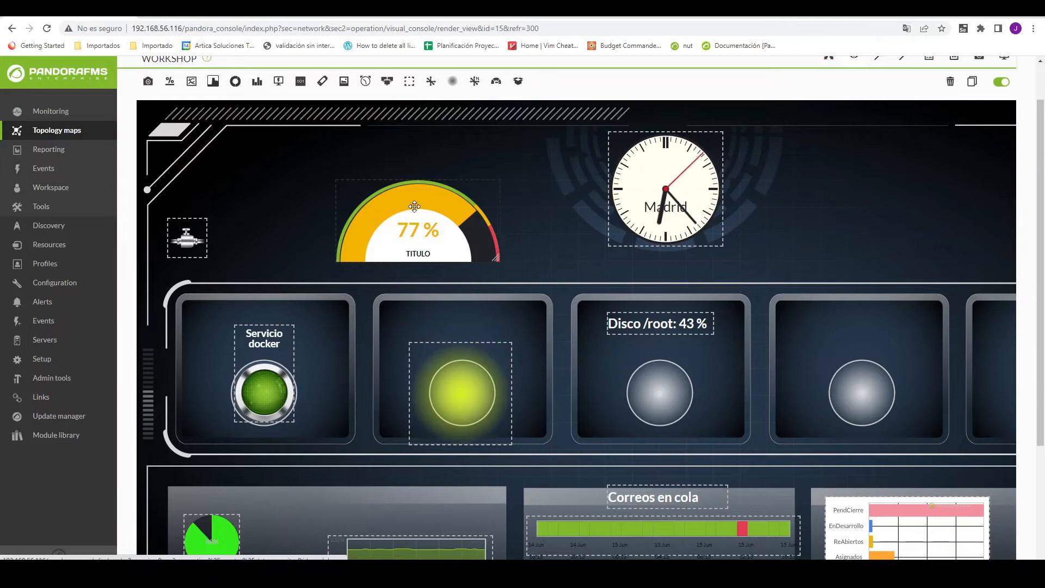
scroll(414, 213, down, 1)
scroll(412, 212, down, 1)
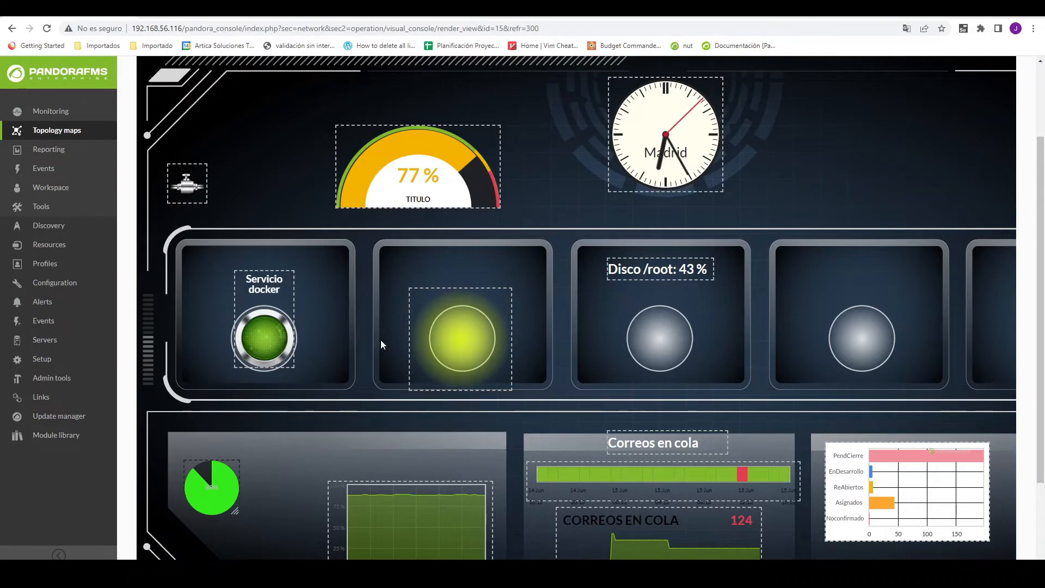
scroll(269, 286, up, 2)
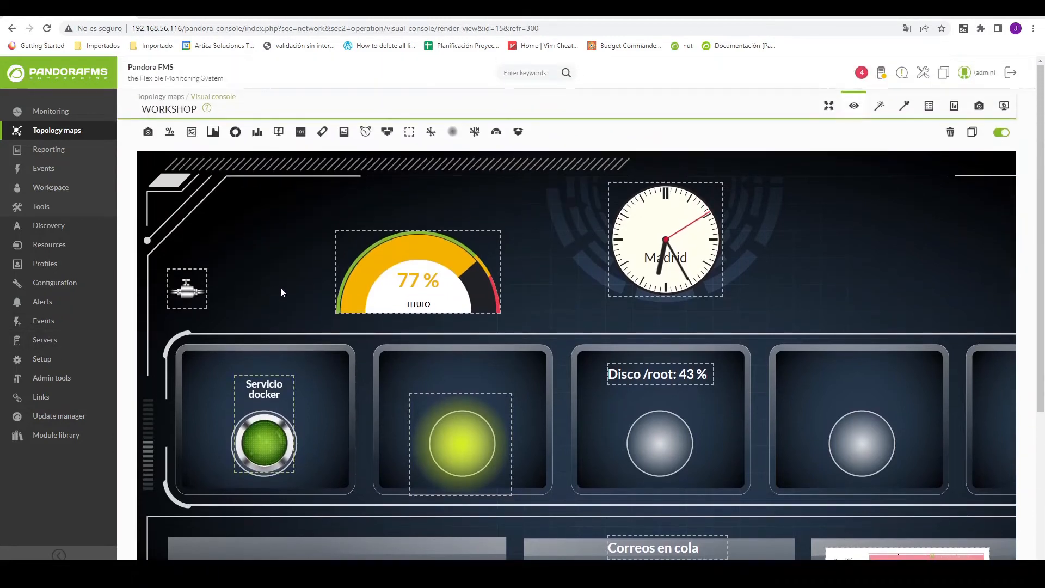
click(520, 134)
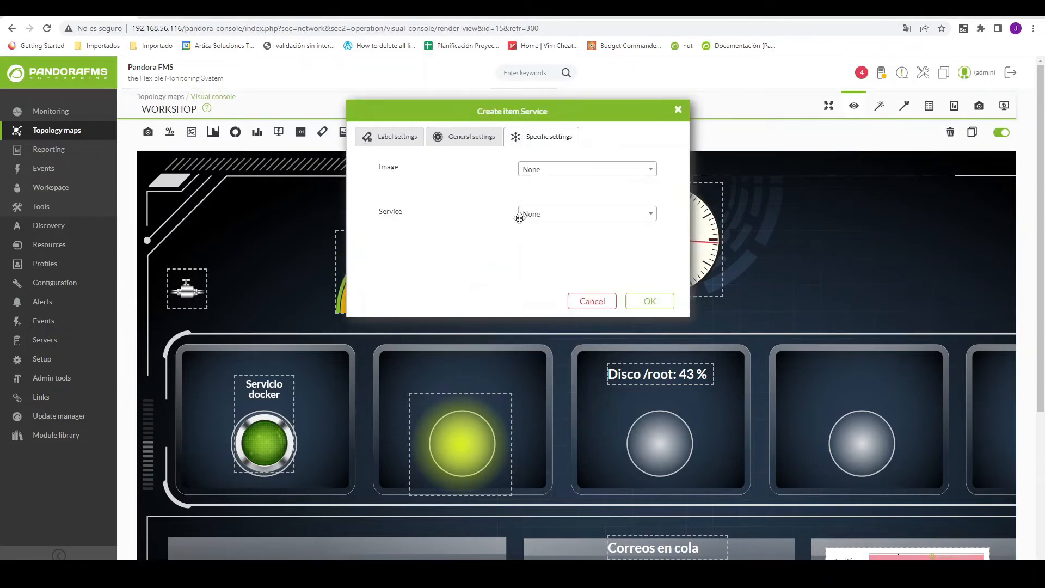
click(551, 174)
click(551, 224)
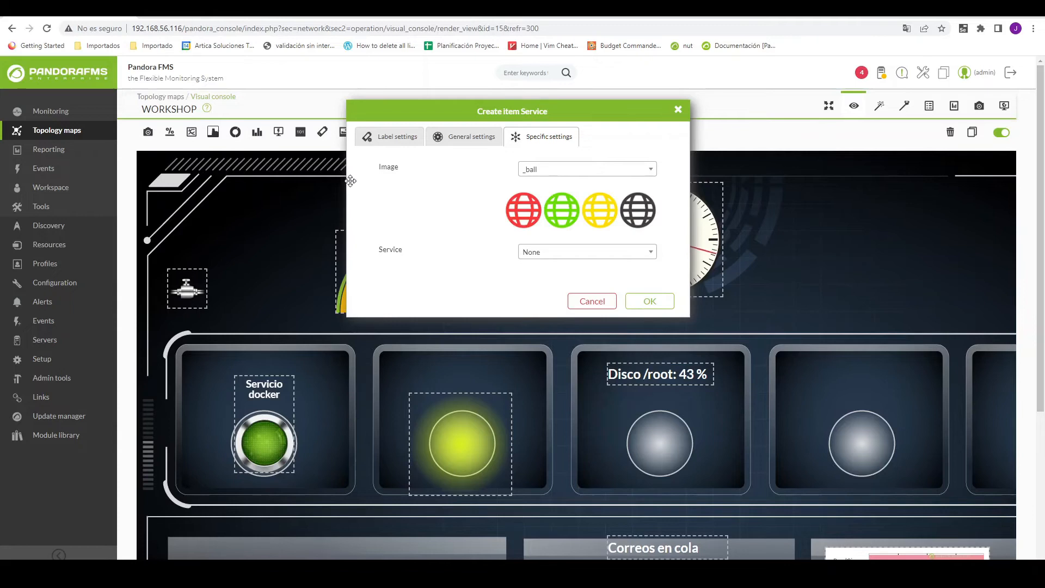
click(528, 252)
click(496, 232)
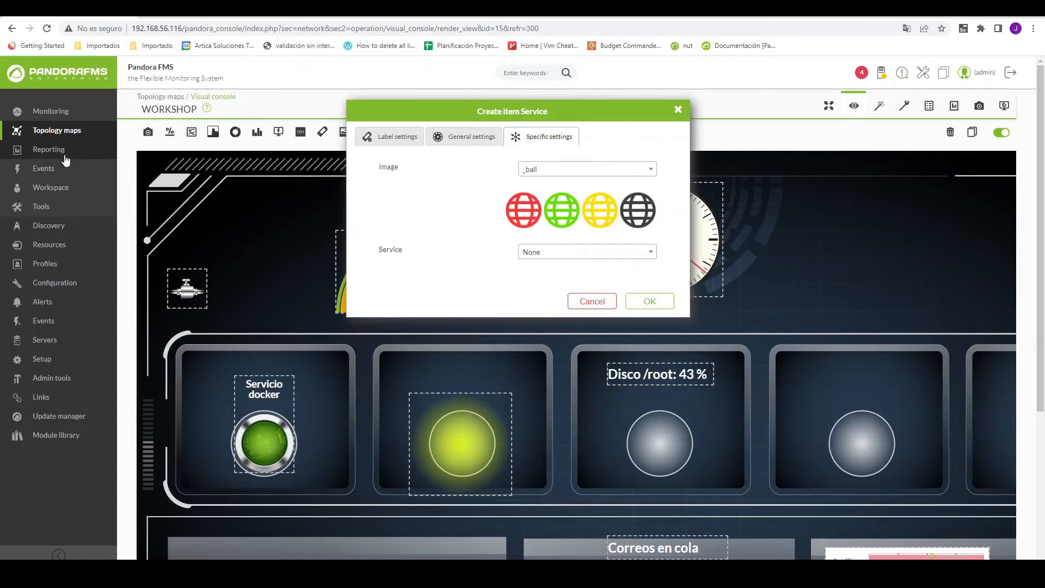
mouse_move(66, 159)
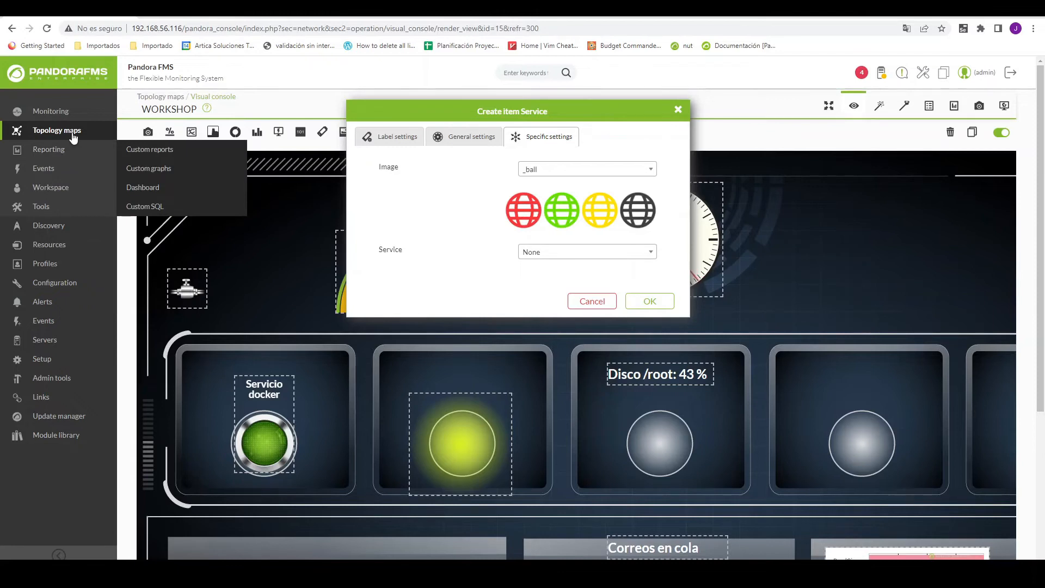
mouse_move(74, 138)
mouse_move(151, 180)
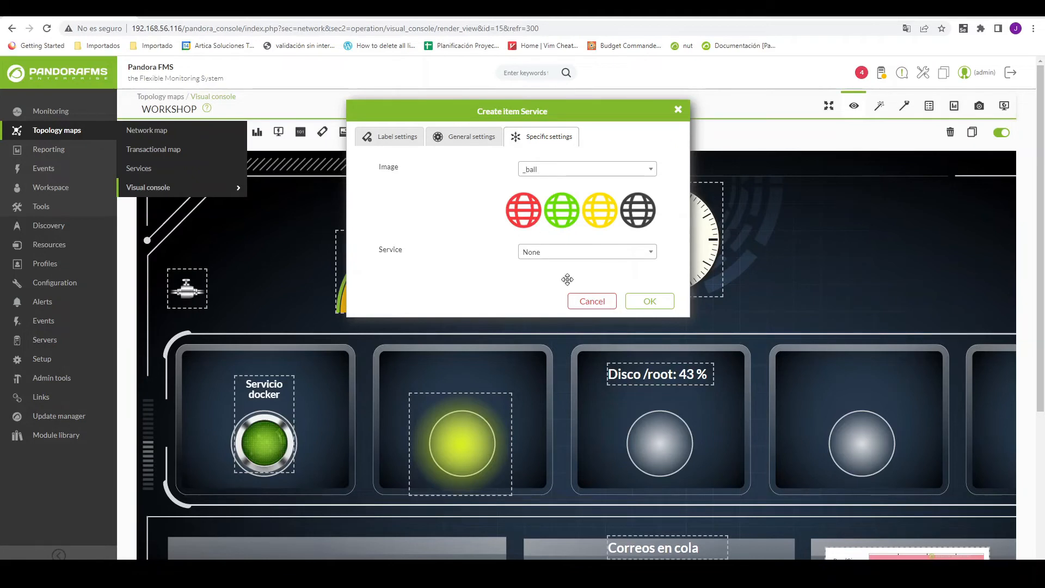
click(545, 254)
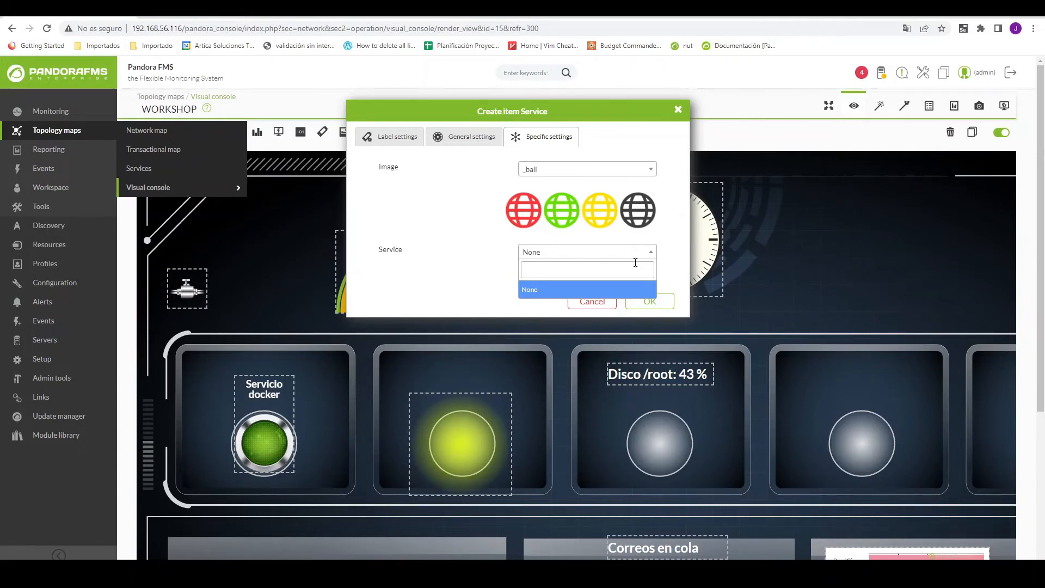
click(679, 103)
click(605, 304)
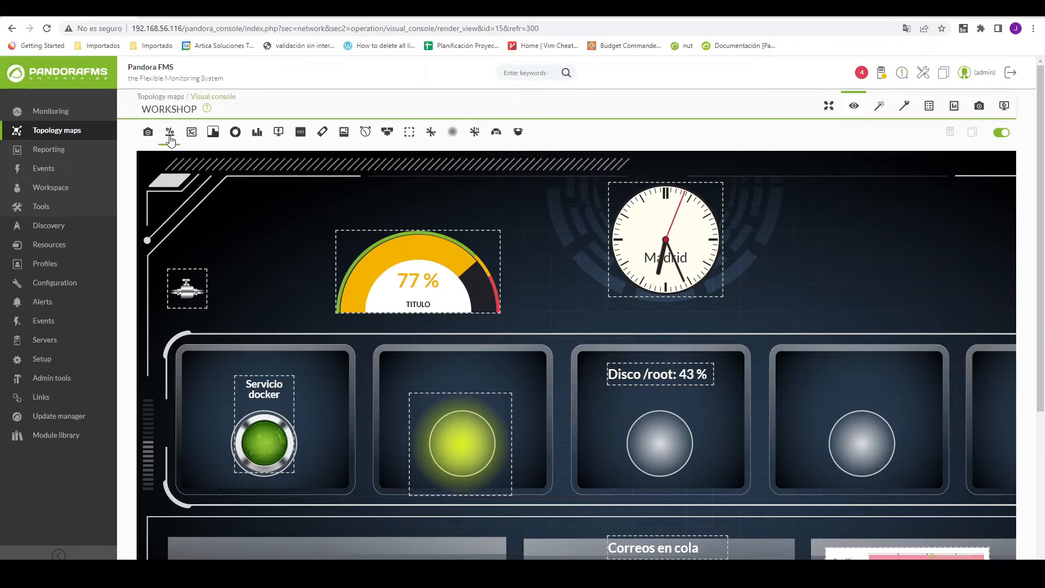
Open the network agent's main view and examine its module list, focusing on the port1_ifOperStatus module
click(147, 133)
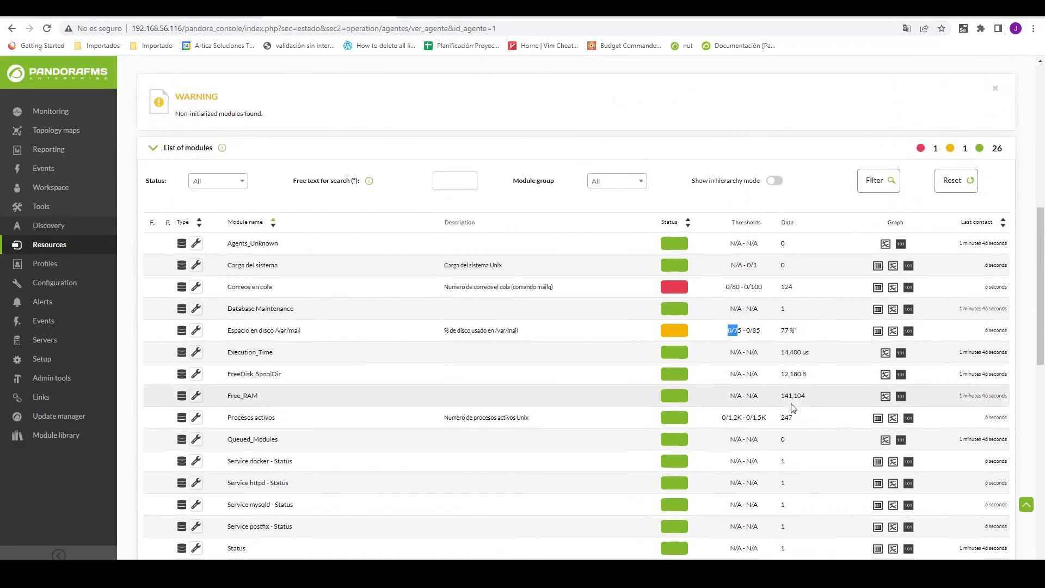
scroll(455, 214, up, 8)
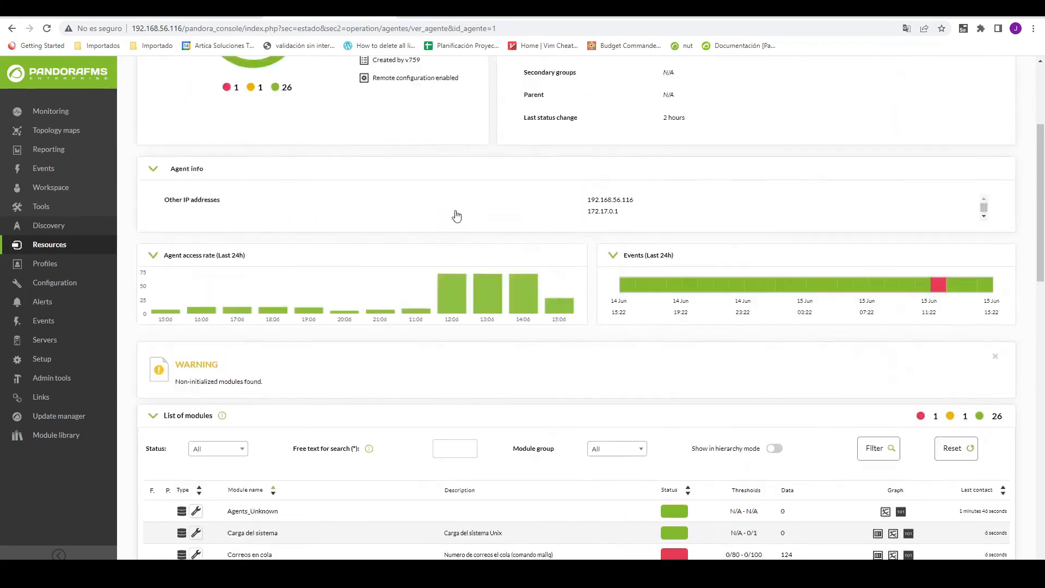
mouse_move(77, 246)
click(160, 169)
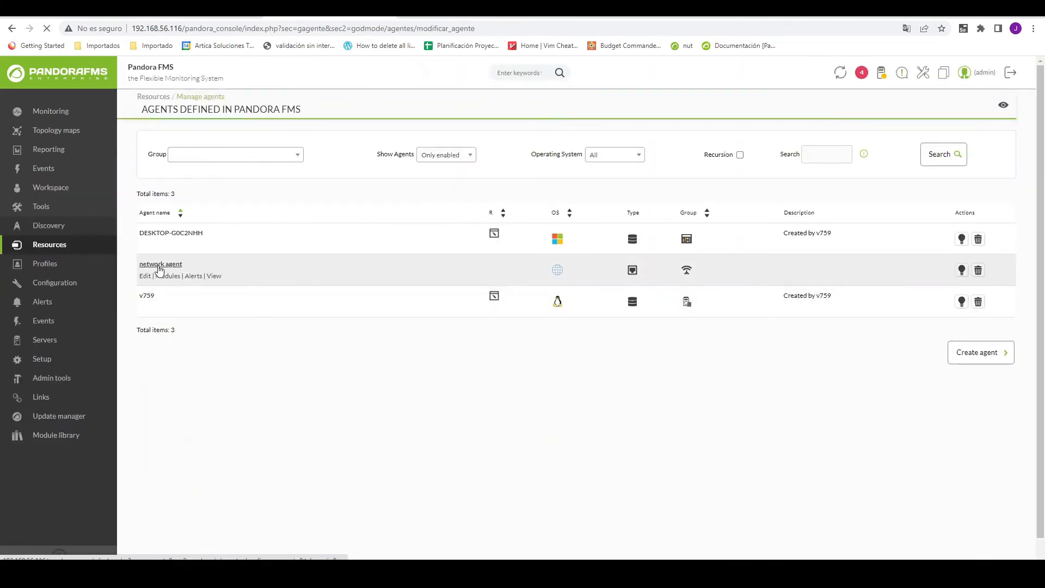
click(159, 264)
click(1005, 107)
scroll(852, 322, down, 10)
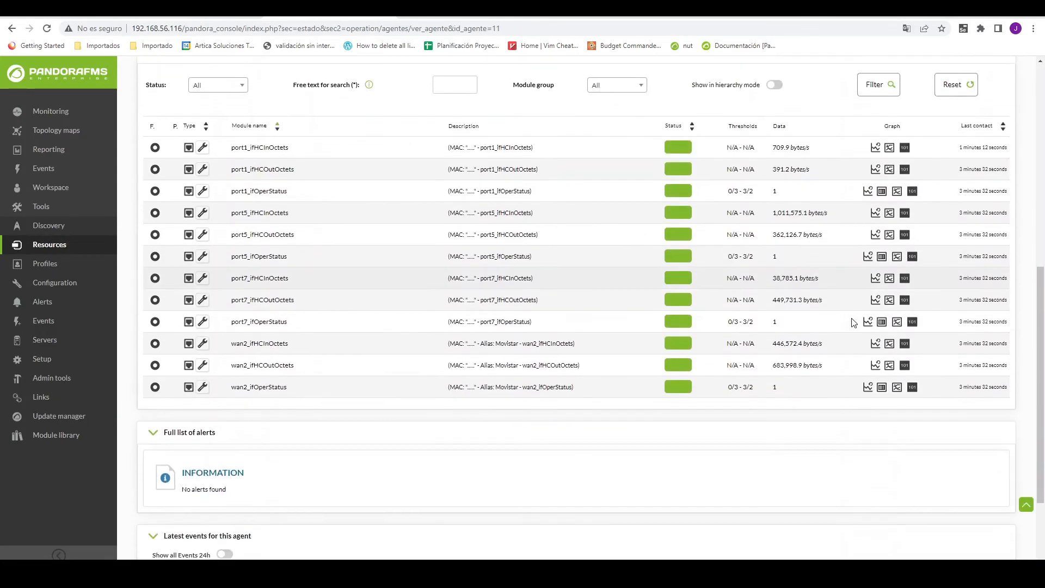
scroll(297, 193, up, 1)
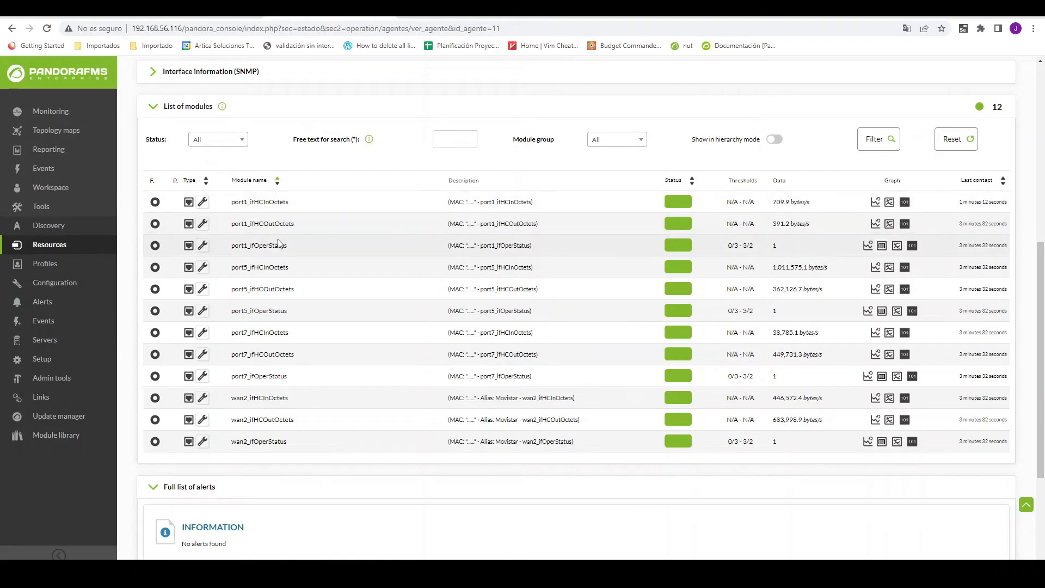
drag(296, 247, 234, 248)
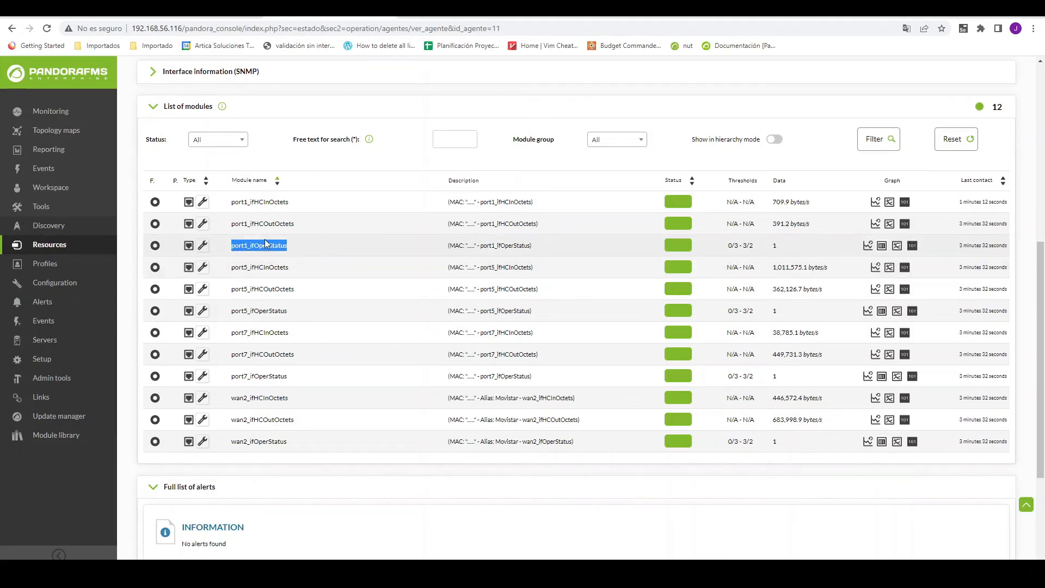
click(296, 246)
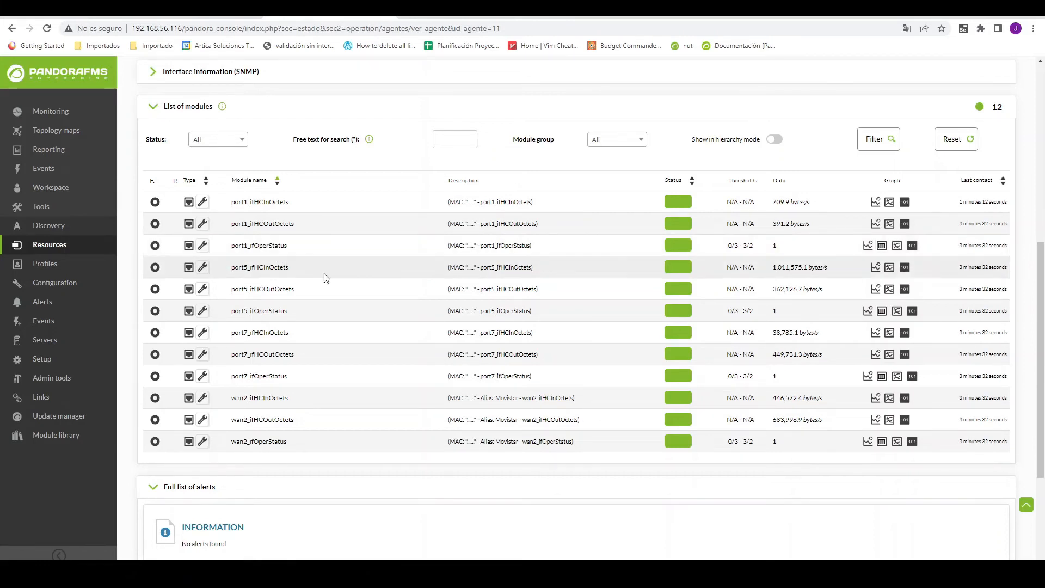
Open the network agent's setup and find the SNMP Interface wizard among its agent wizards
scroll(324, 276, up, 1)
scroll(305, 326, up, 5)
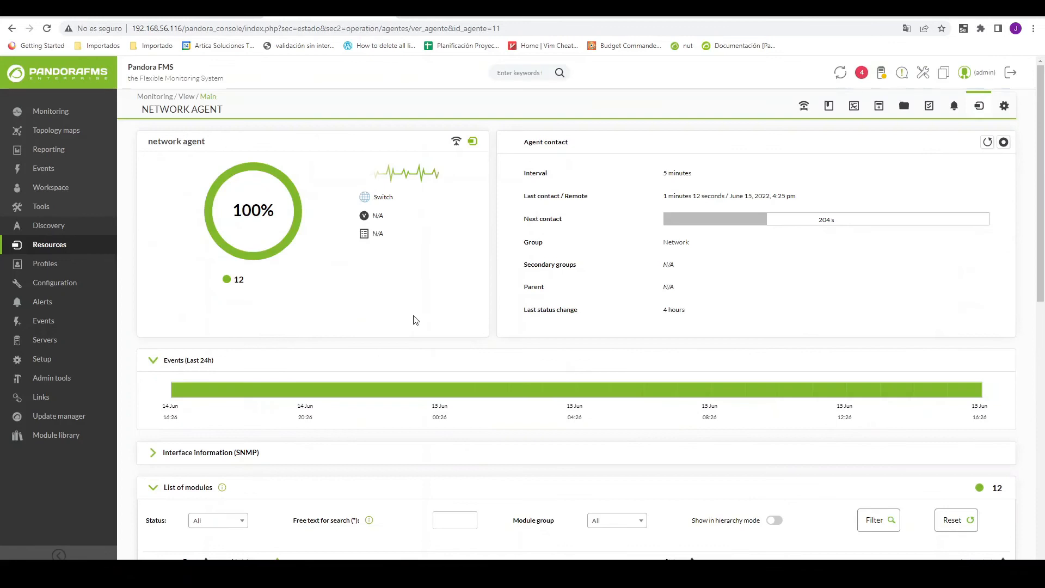
click(1004, 105)
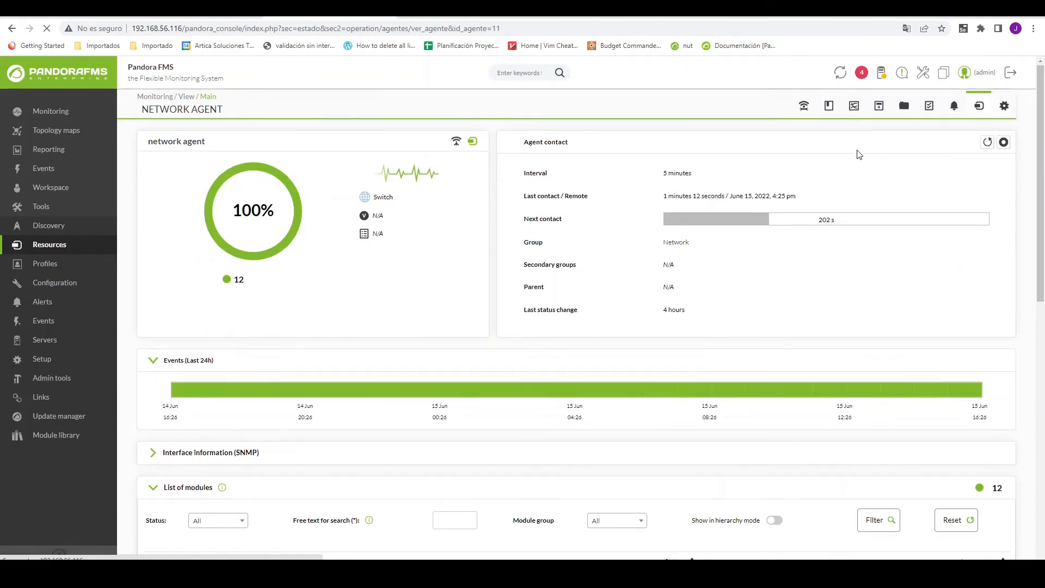
mouse_move(806, 109)
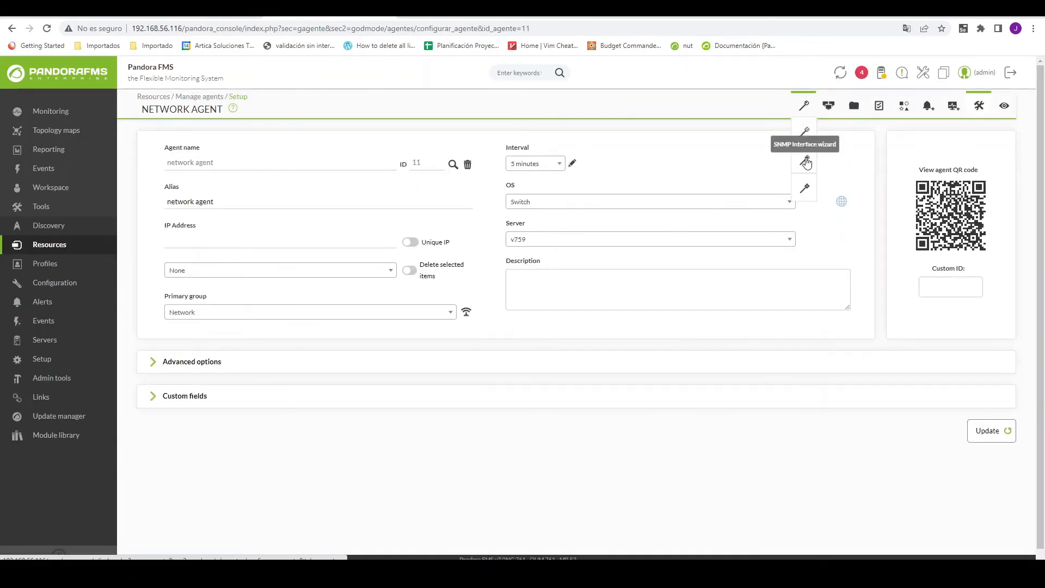
Open the network agent's main view and examine the port1 operational status and in/out octets modules in its module list
click(1004, 107)
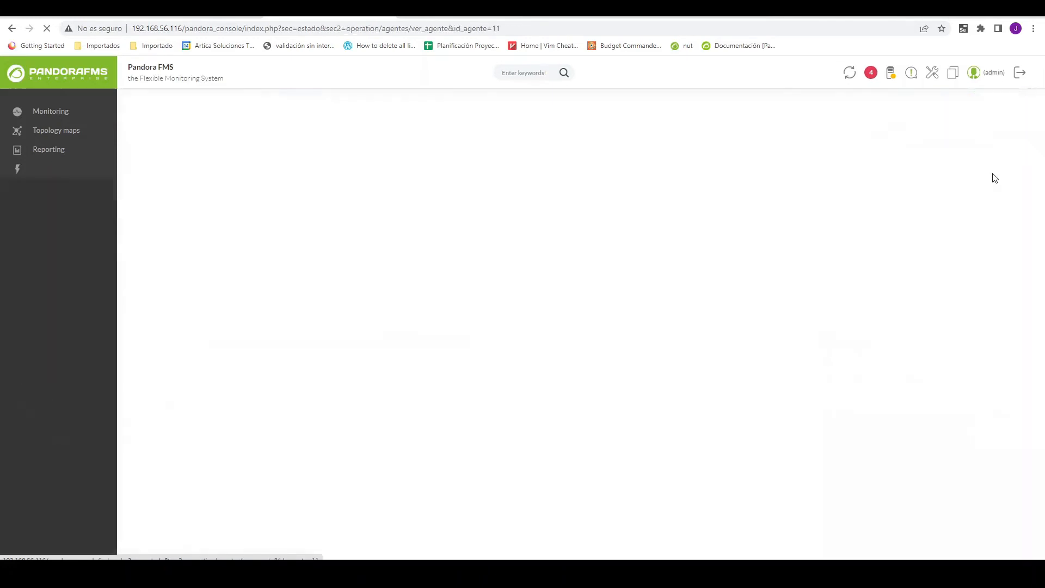
scroll(712, 289, down, 6)
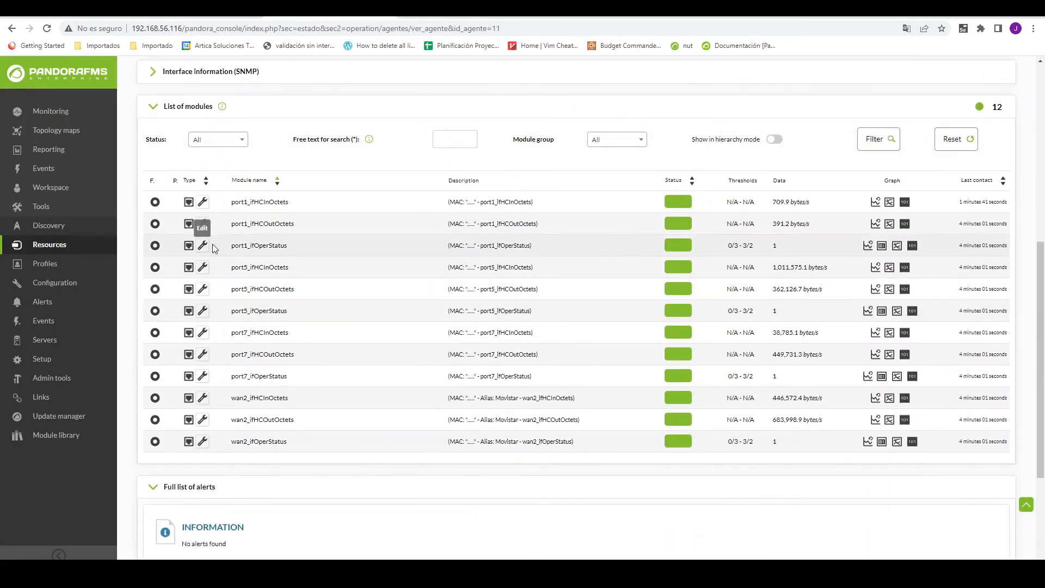
drag(271, 246, 217, 246)
drag(305, 224, 230, 202)
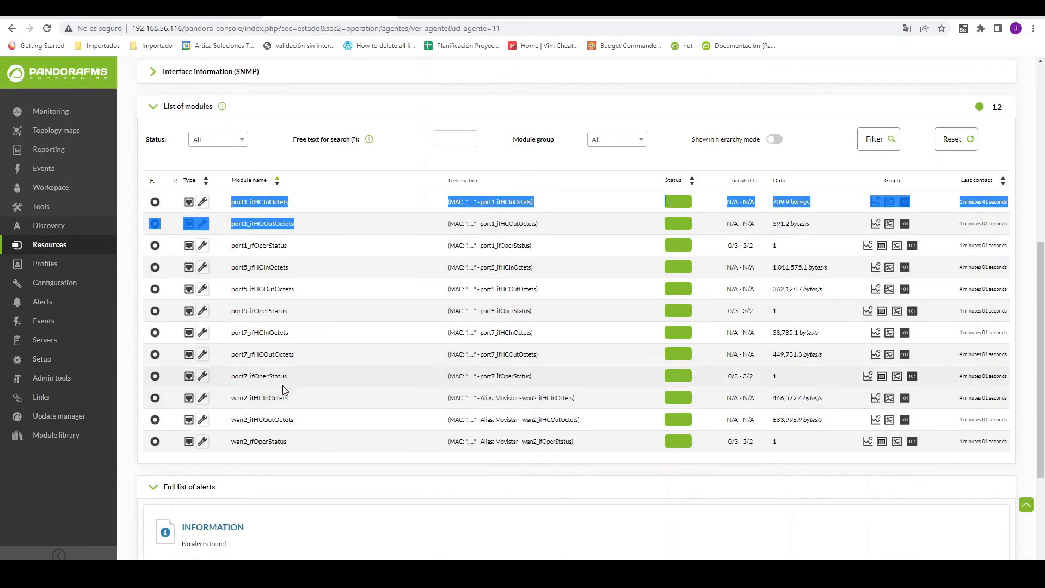
click(409, 252)
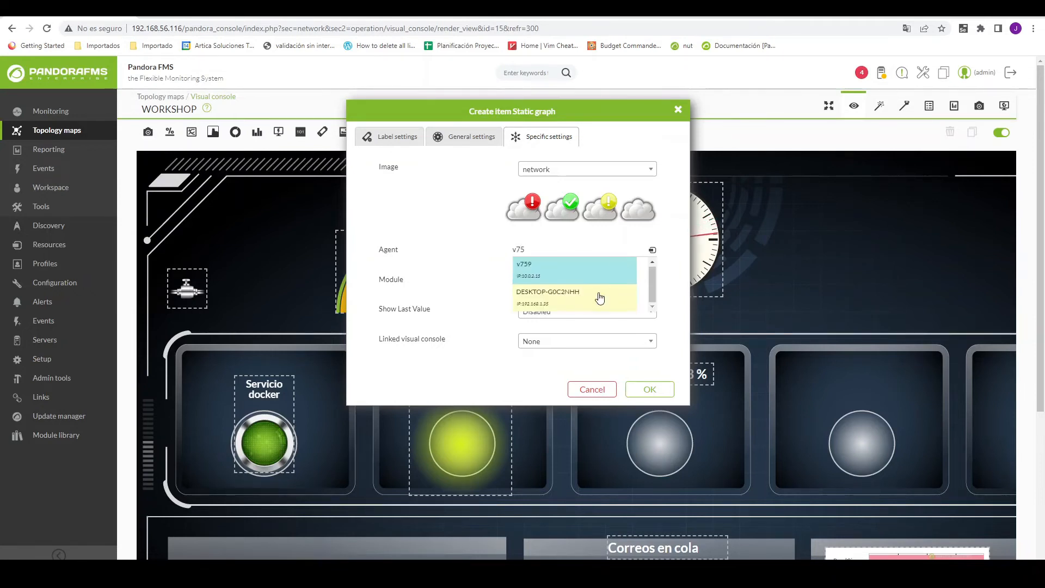
Create the network-image static graph linked to network agent's port1_ifOperStatus module and place it just beside the Madrid clock
click(542, 274)
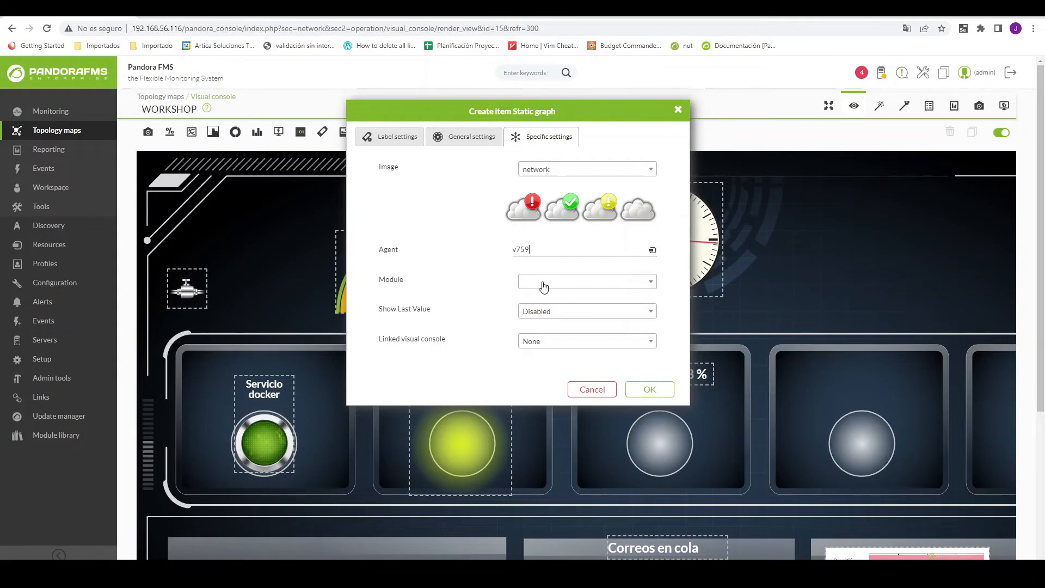
click(543, 282)
click(481, 250)
key(shift+Tab)
text(net)
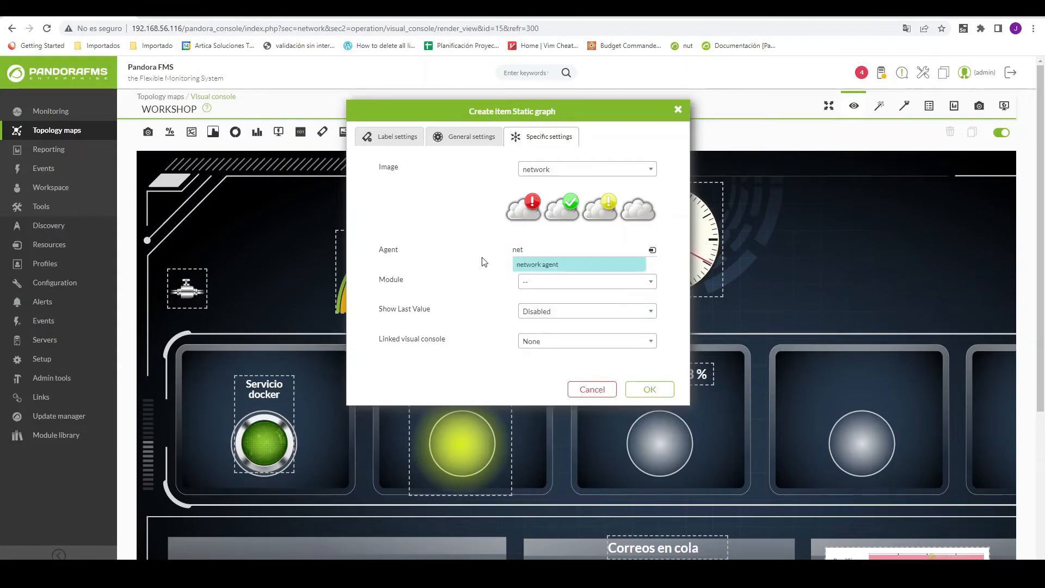
click(522, 265)
click(541, 281)
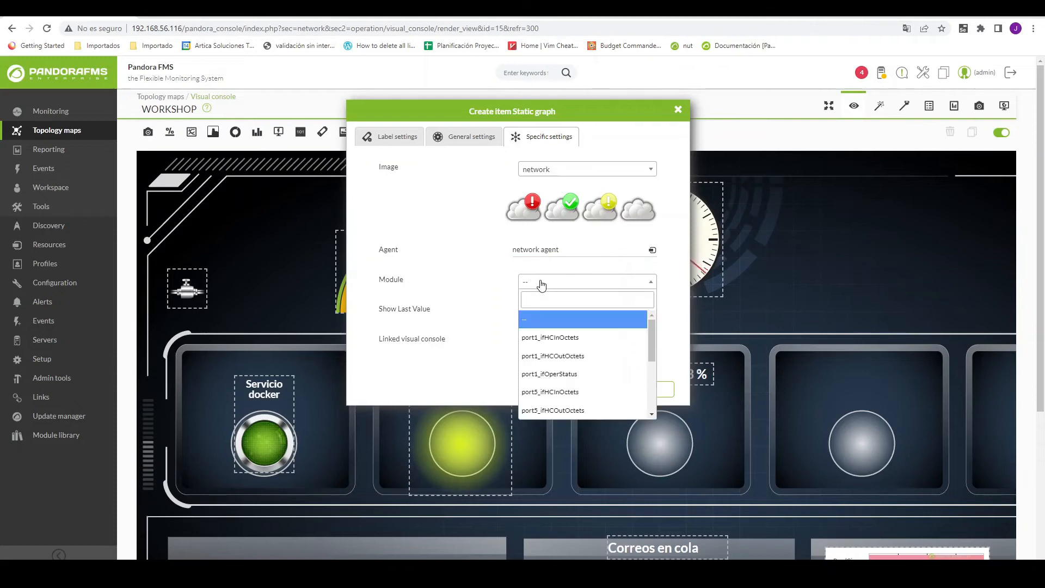
click(554, 375)
click(651, 389)
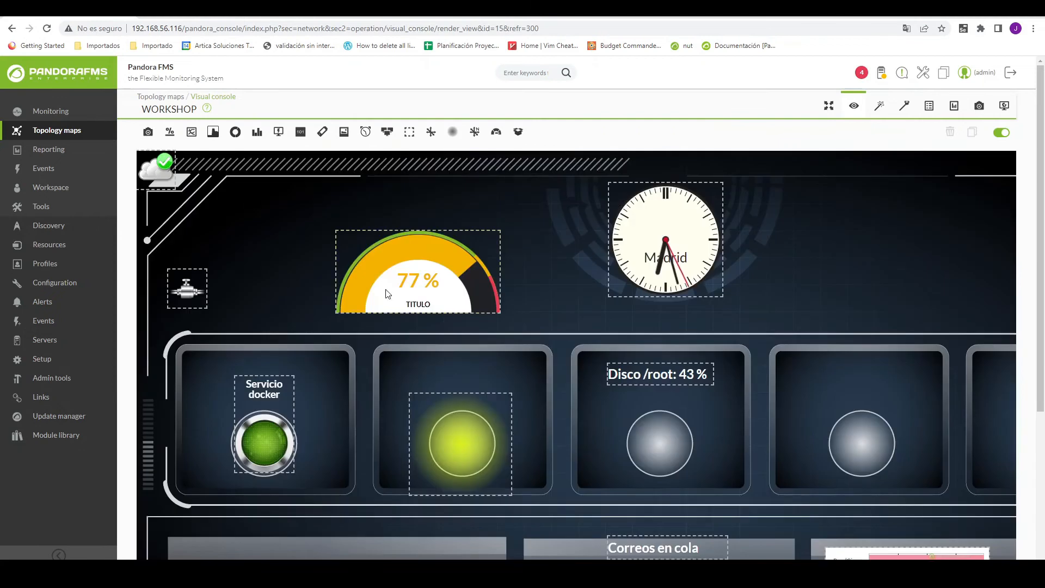
drag(170, 183, 789, 228)
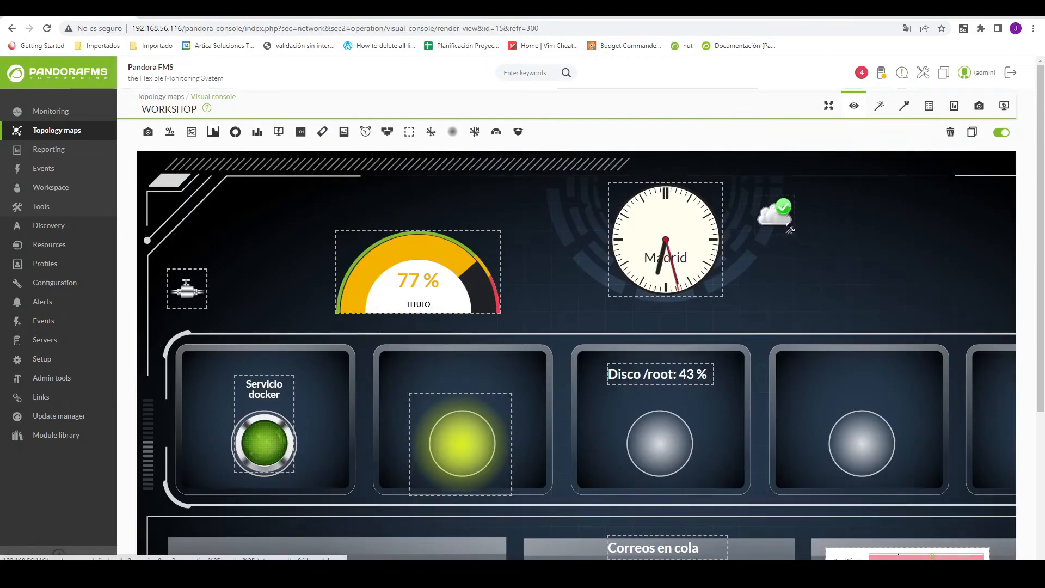
click(850, 220)
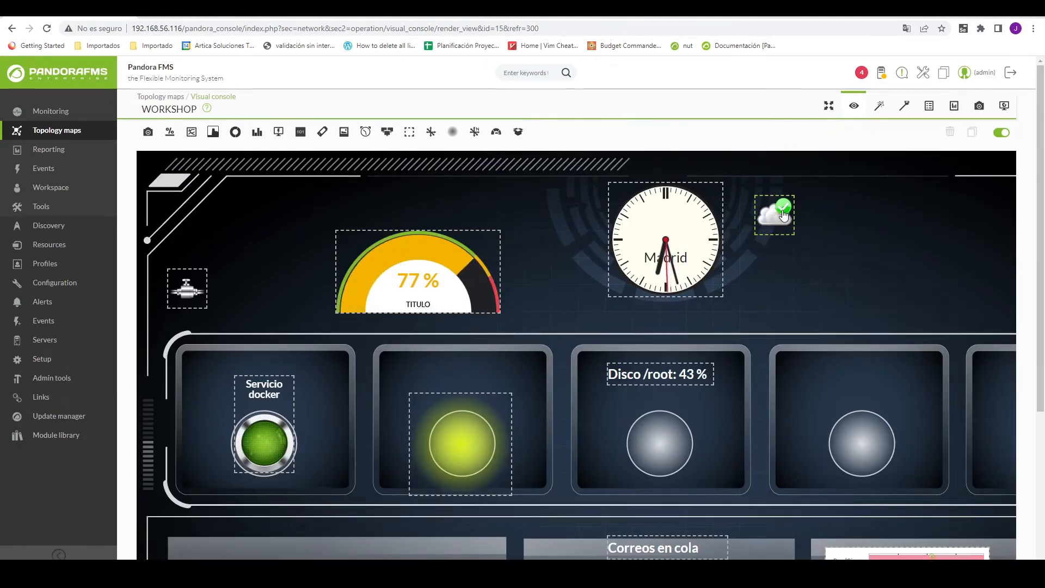
Copy the cloud icon, link the copy to module port7_ifOperStatus, and place it near the console's edge, lower than the original
drag(784, 214, 846, 219)
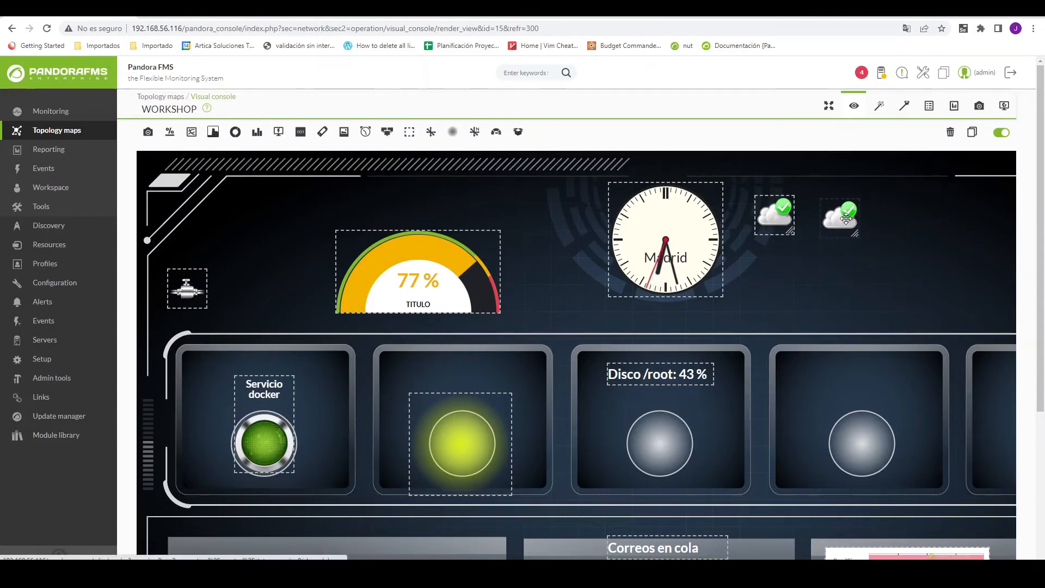
double_click(846, 219)
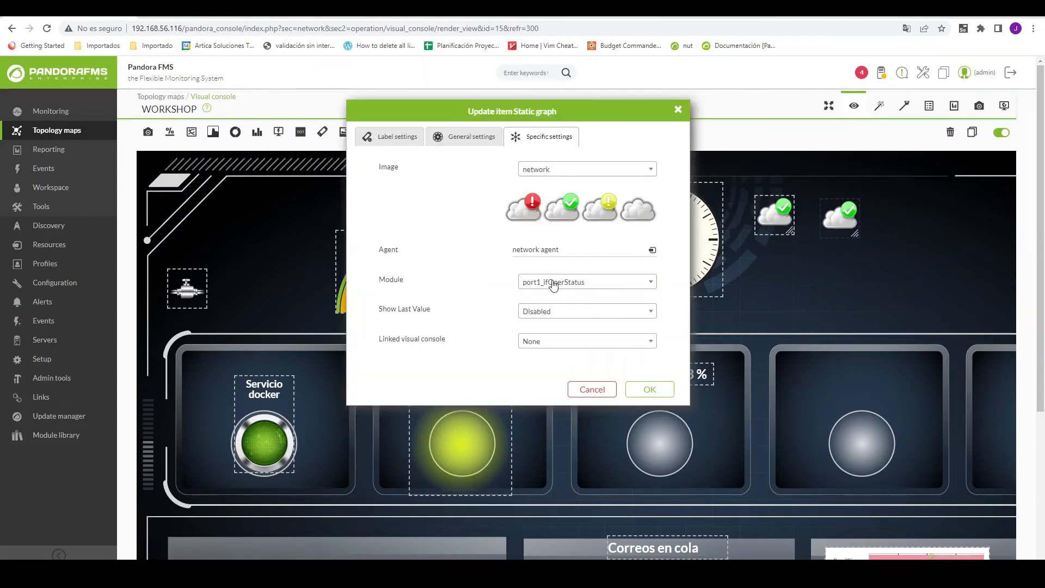
click(554, 285)
scroll(599, 395, down, 2)
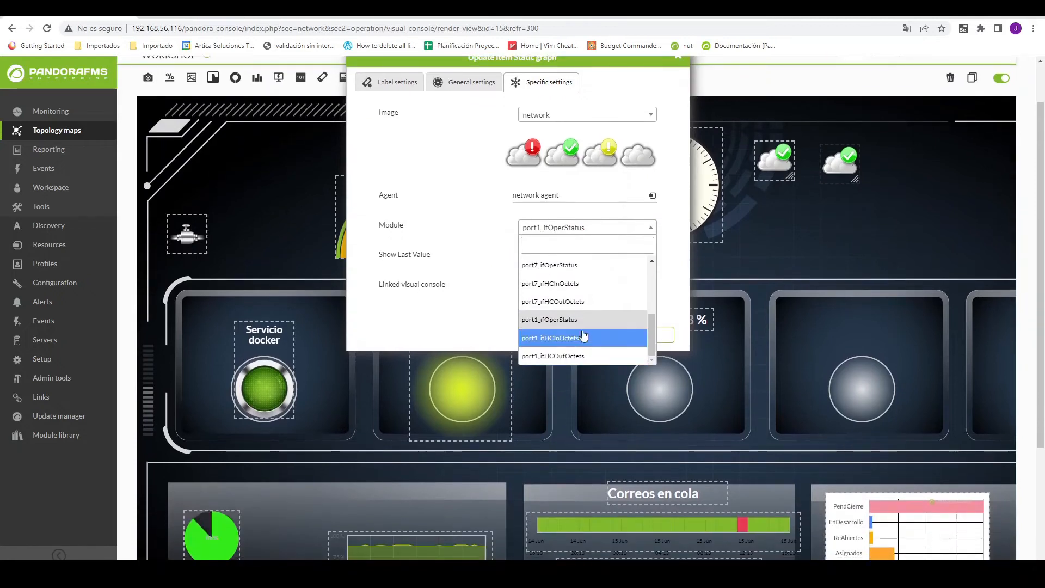
click(589, 267)
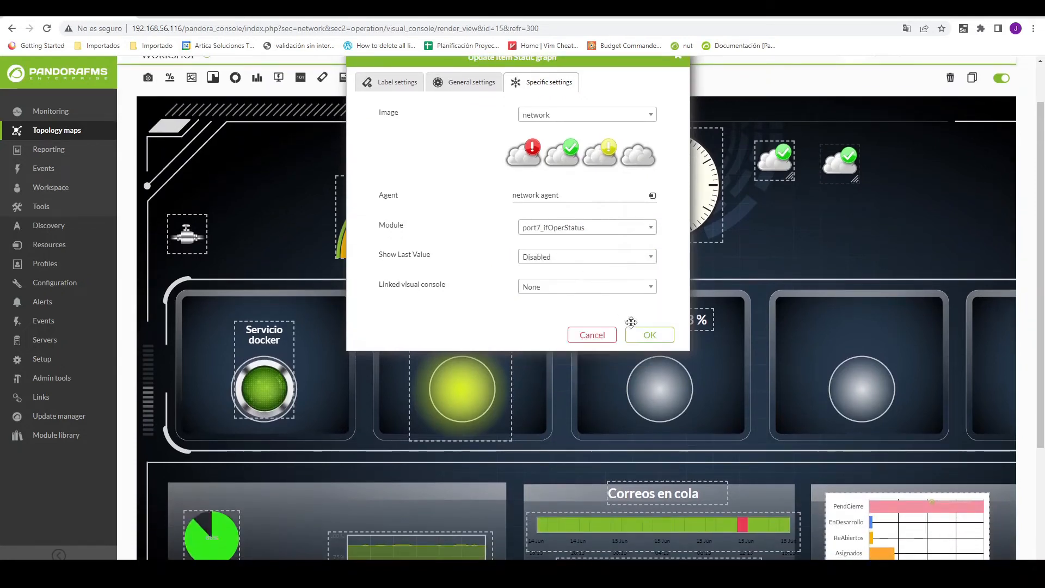
click(653, 334)
drag(846, 160, 988, 234)
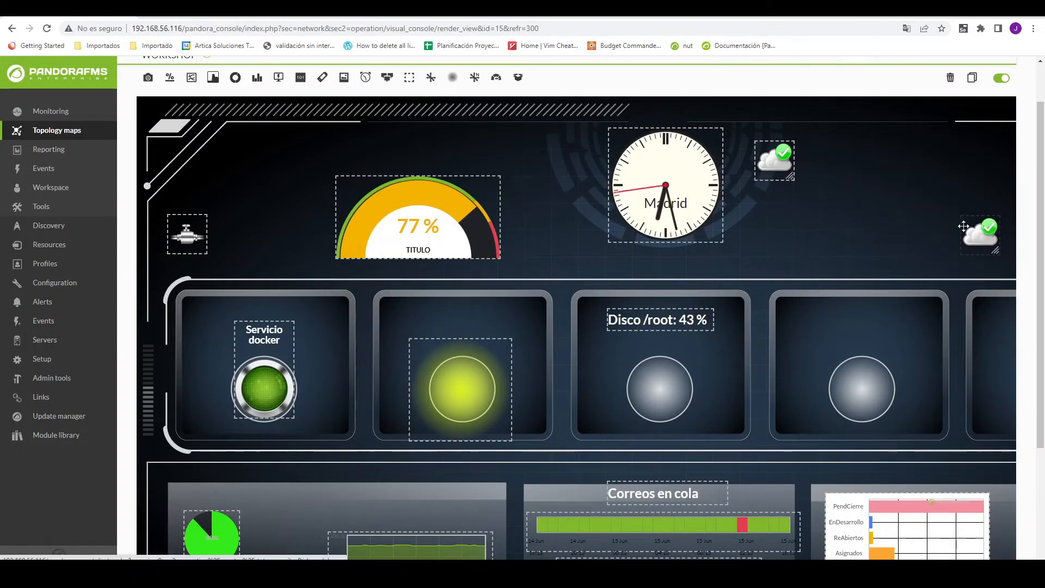
Create a black network link of width 5 connecting the port1 cloud to the port7 cloud
scroll(824, 223, up, 1)
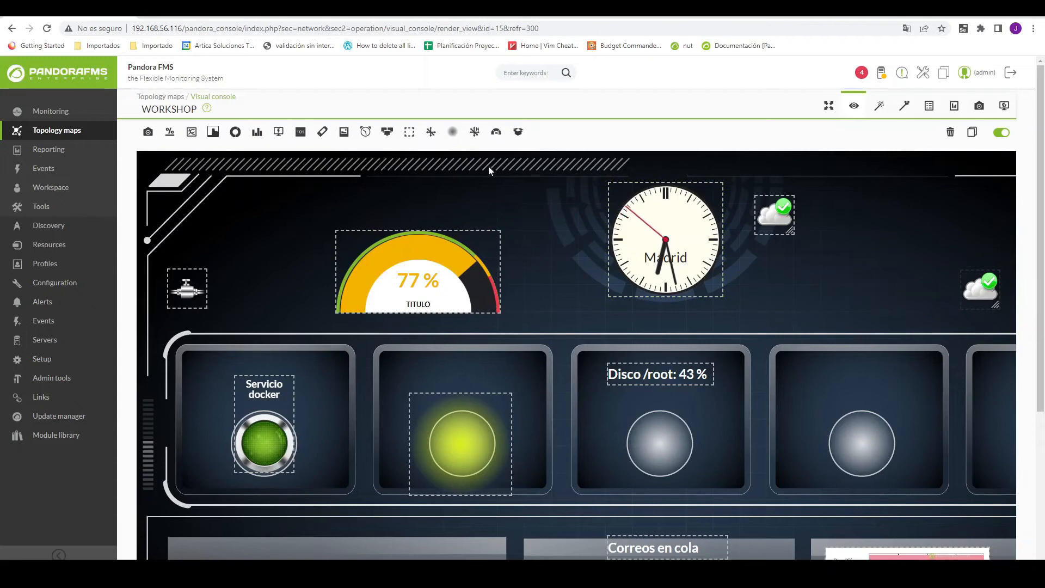
click(474, 138)
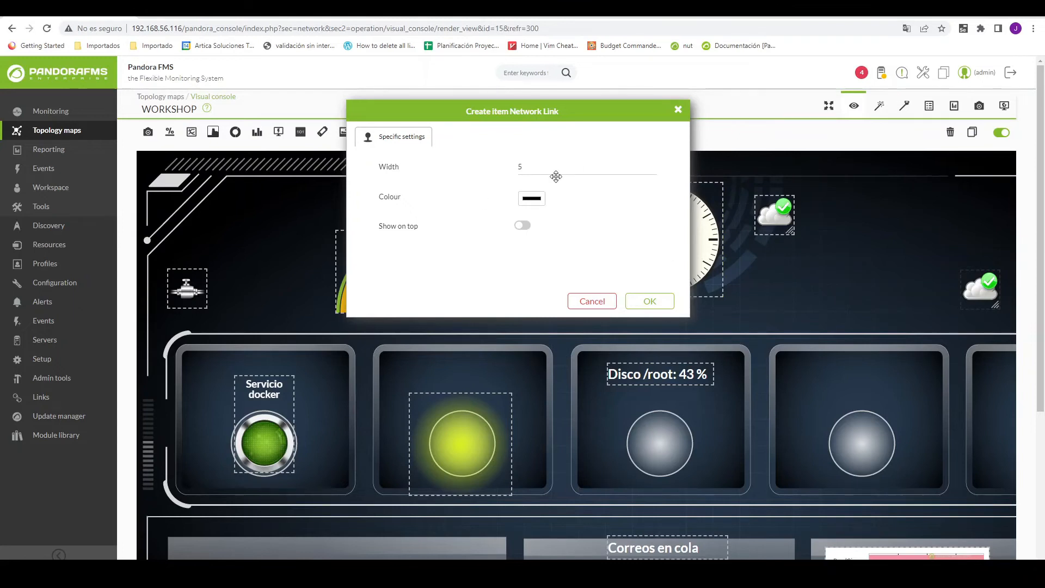
click(649, 301)
drag(192, 207, 974, 294)
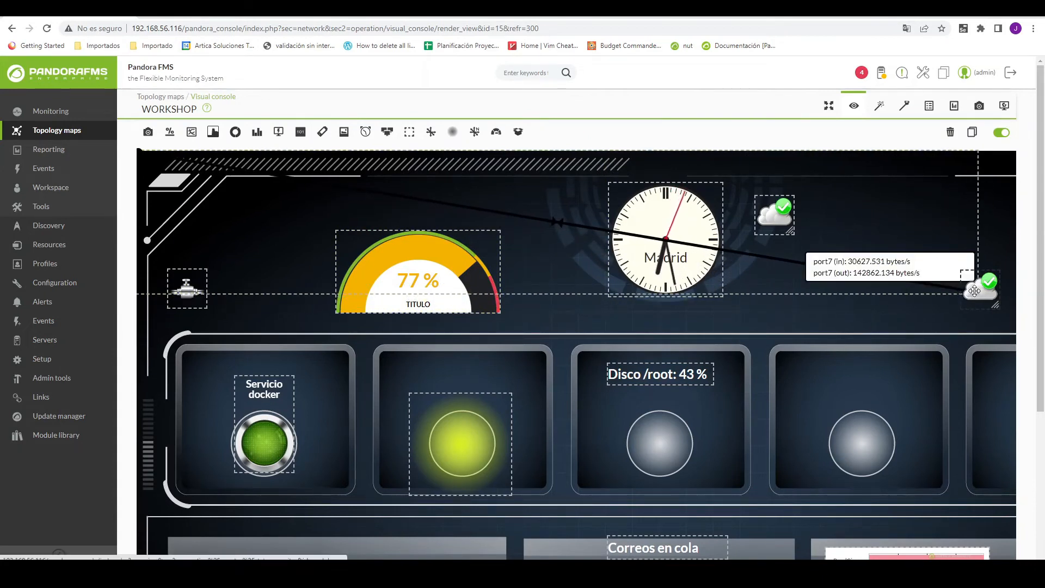
drag(142, 148, 779, 210)
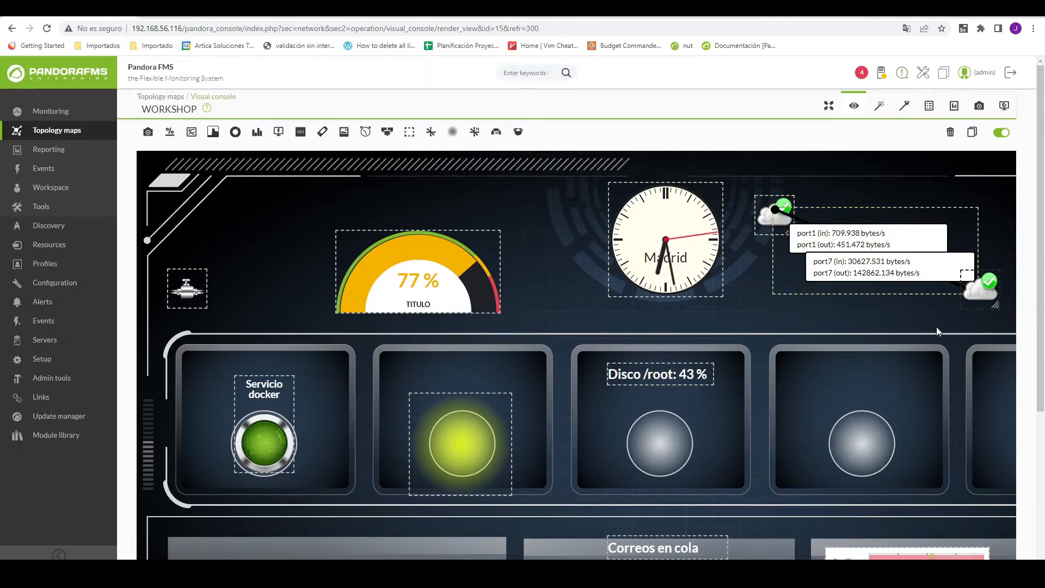
scroll(934, 324, down, 1)
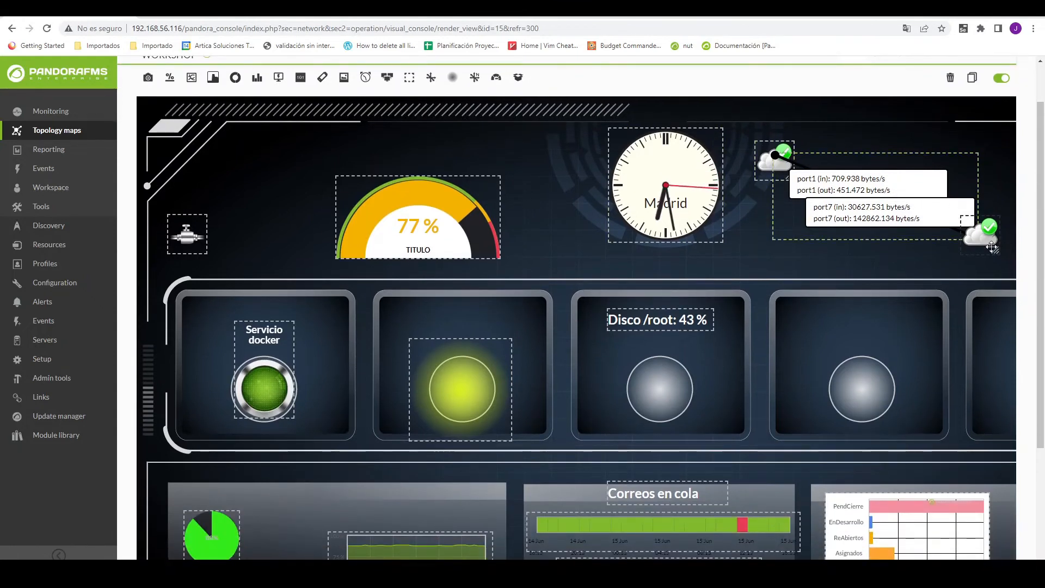
scroll(935, 277, up, 1)
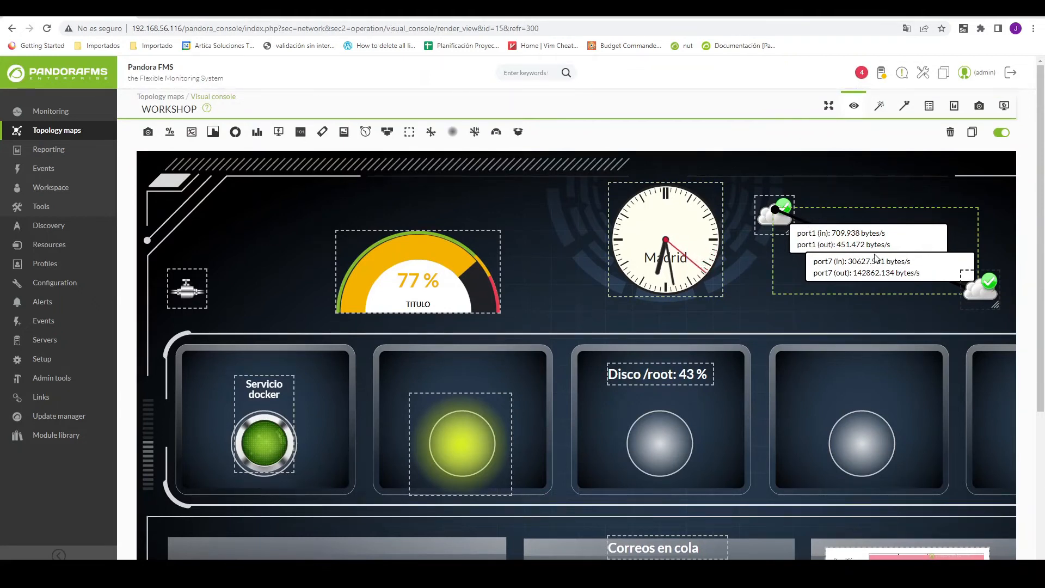
scroll(869, 265, down, 1)
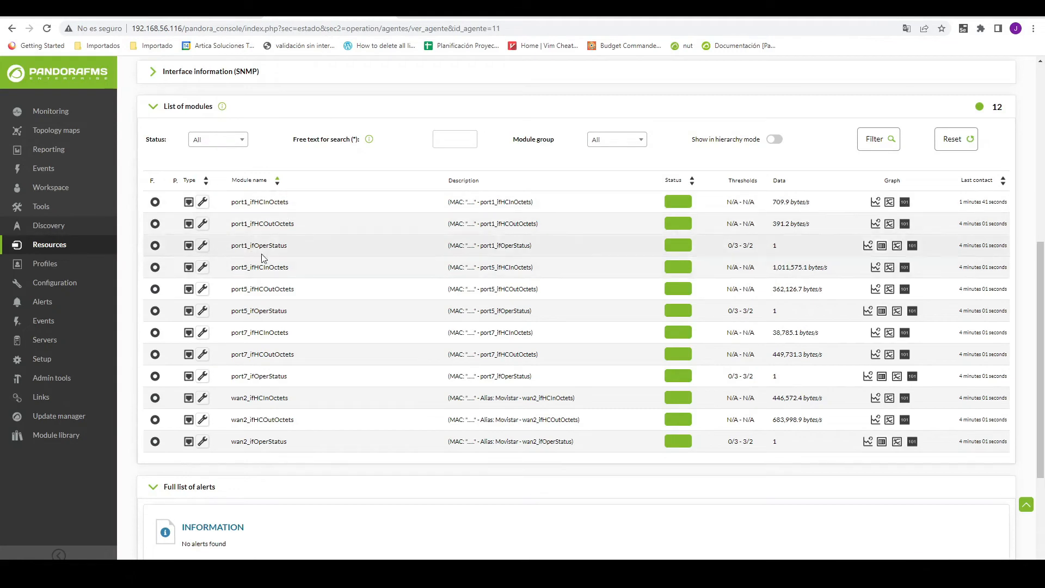
Set the port1_ifHCInOctets module's post process to Bytes to Kilobytes and its unit to Kbytes/s, and save the module
click(202, 202)
scroll(863, 247, down, 3)
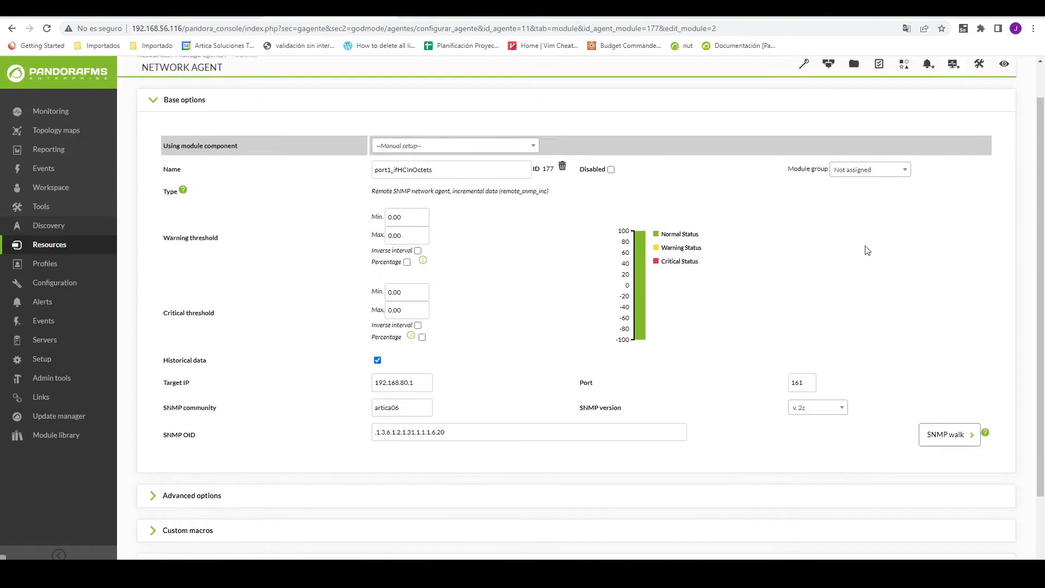
click(296, 419)
scroll(722, 403, down, 2)
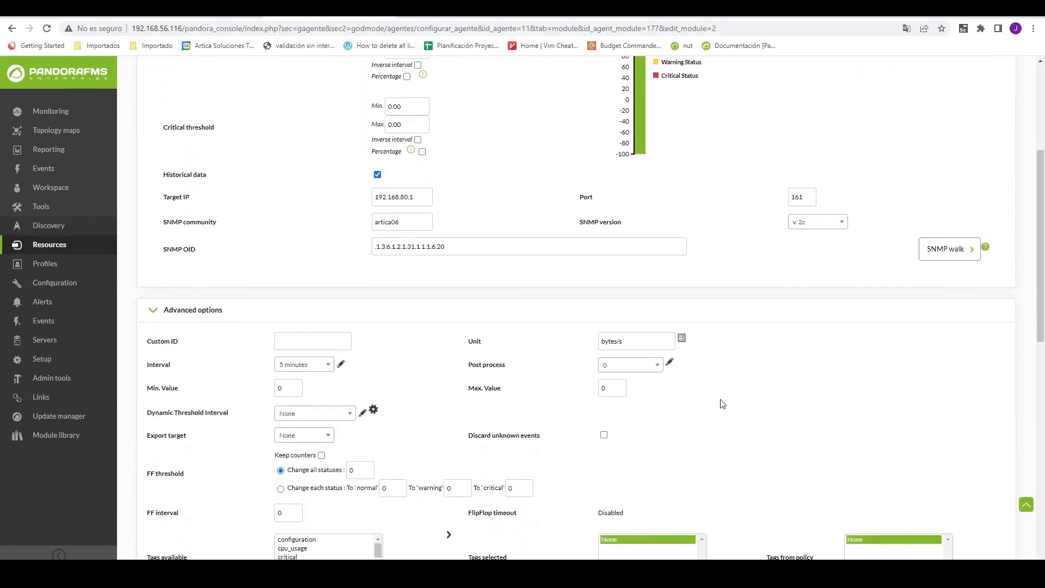
click(610, 368)
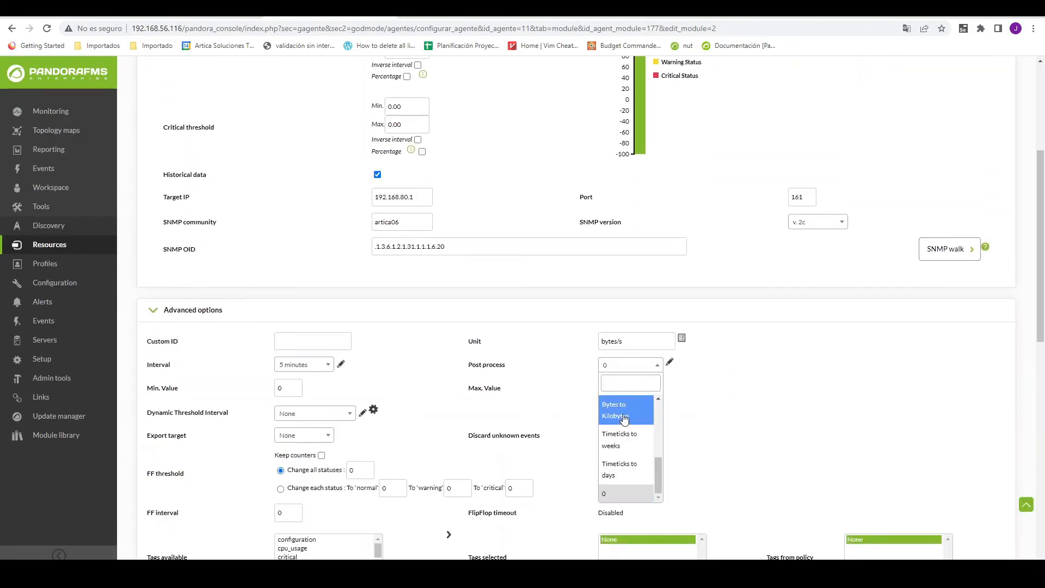
click(623, 412)
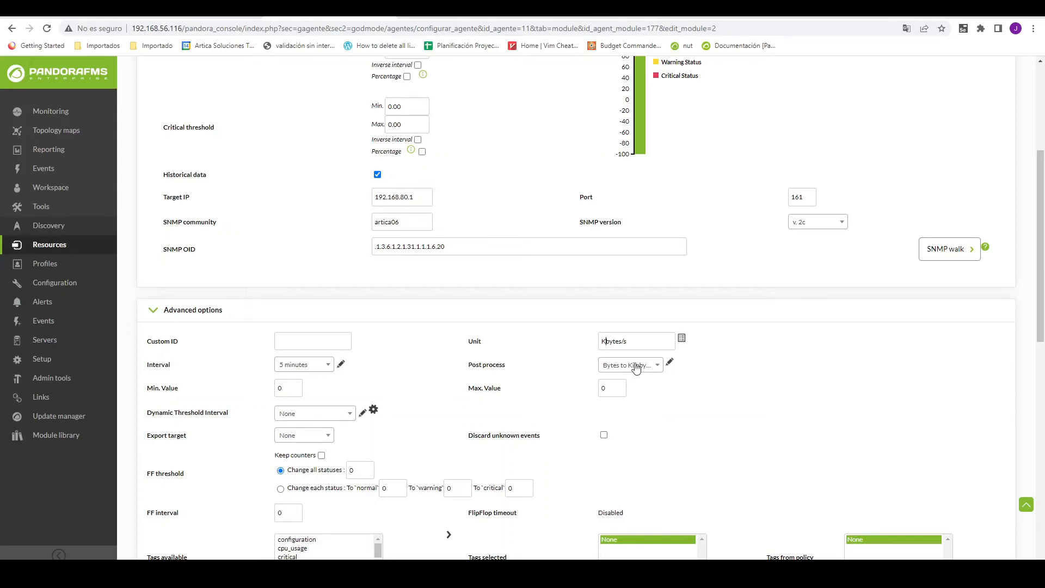
scroll(636, 369, down, 10)
click(983, 523)
Force a check of the port1_ifHCInOctets module from the agent's main view and inspect its refreshed data
click(1000, 105)
scroll(903, 402, down, 8)
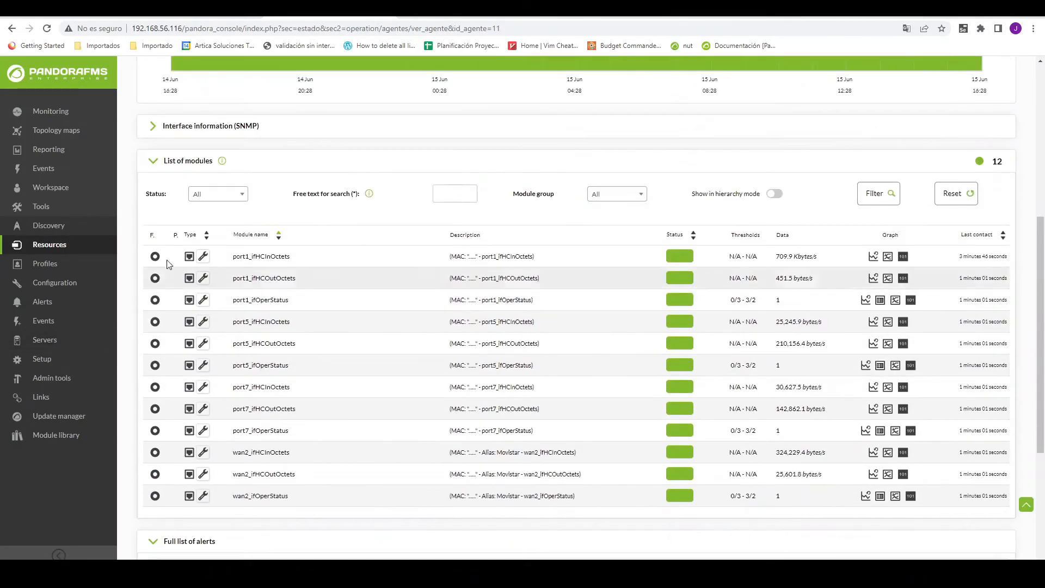
click(155, 256)
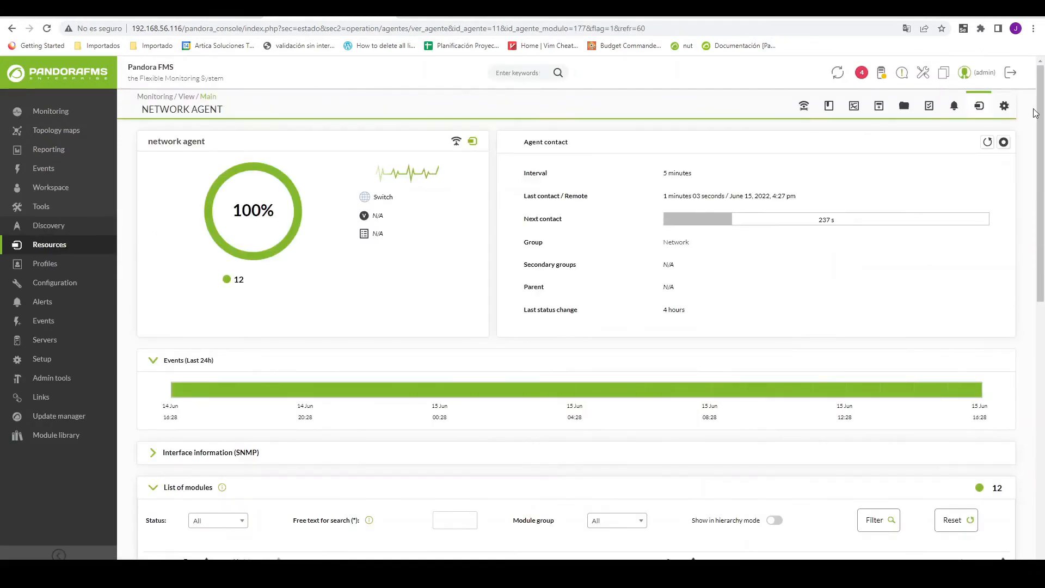
scroll(975, 152, down, 5)
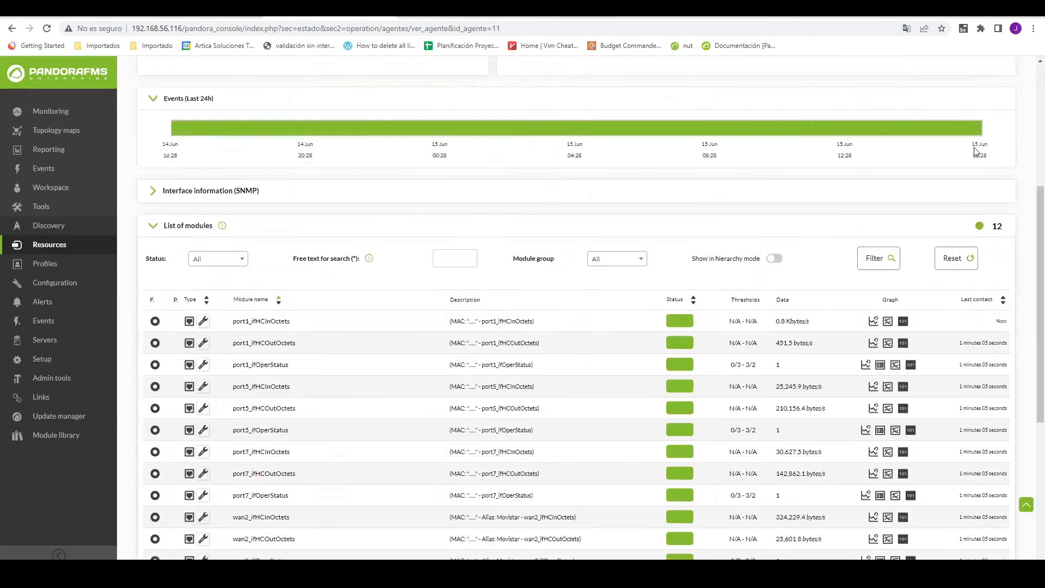
scroll(975, 151, down, 2)
drag(814, 206, 765, 211)
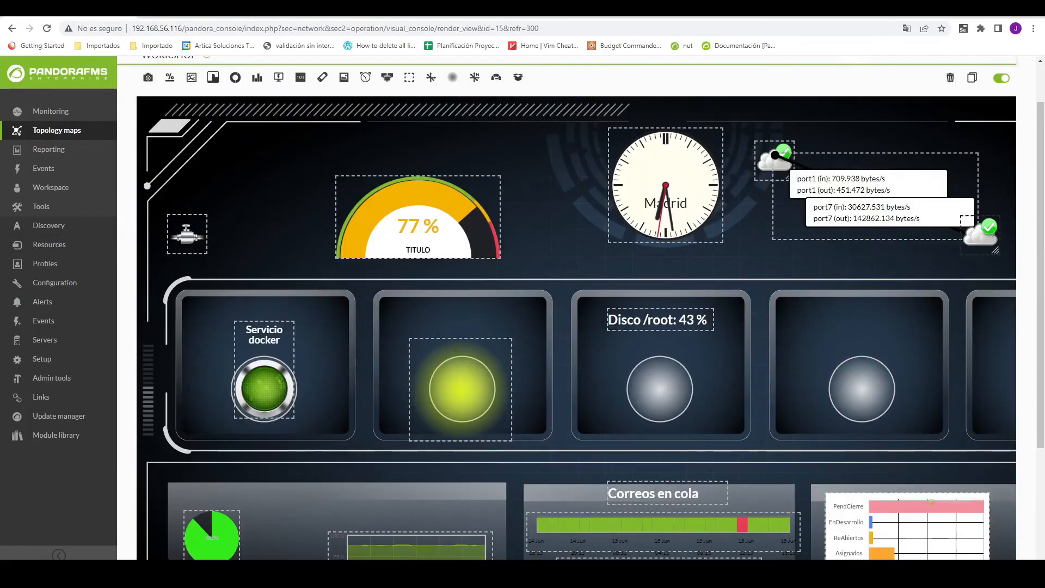
Reload the WORKSHOP console outside edit mode and open the information window of the network link between the two clouds
scroll(969, 179, up, 2)
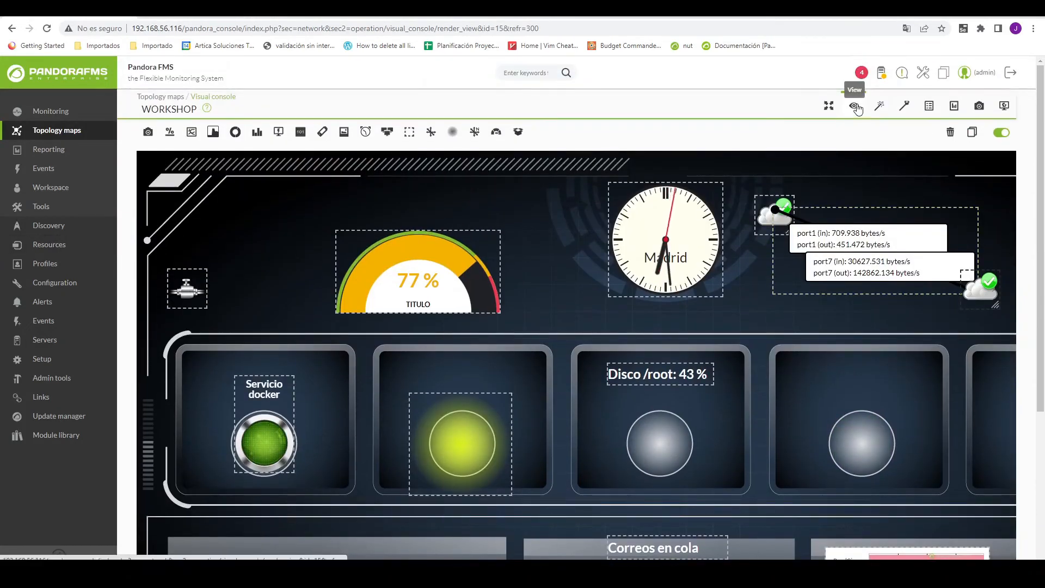
click(855, 106)
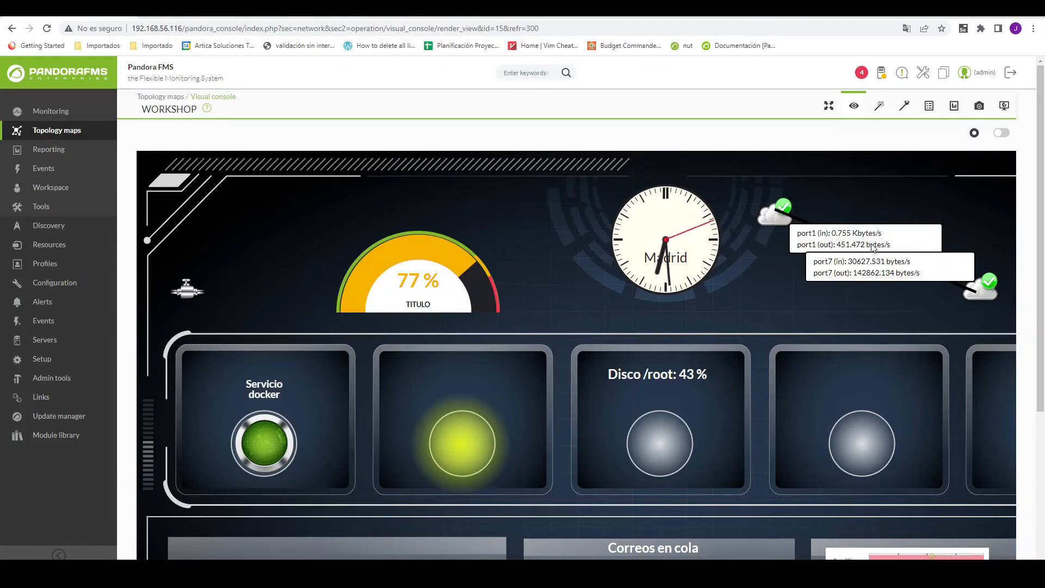
click(999, 133)
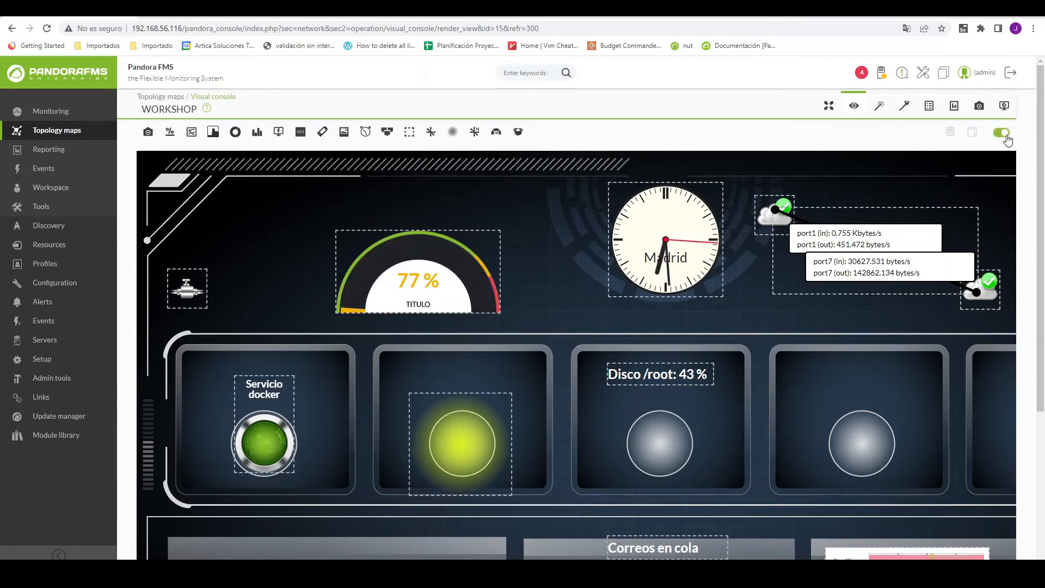
click(999, 133)
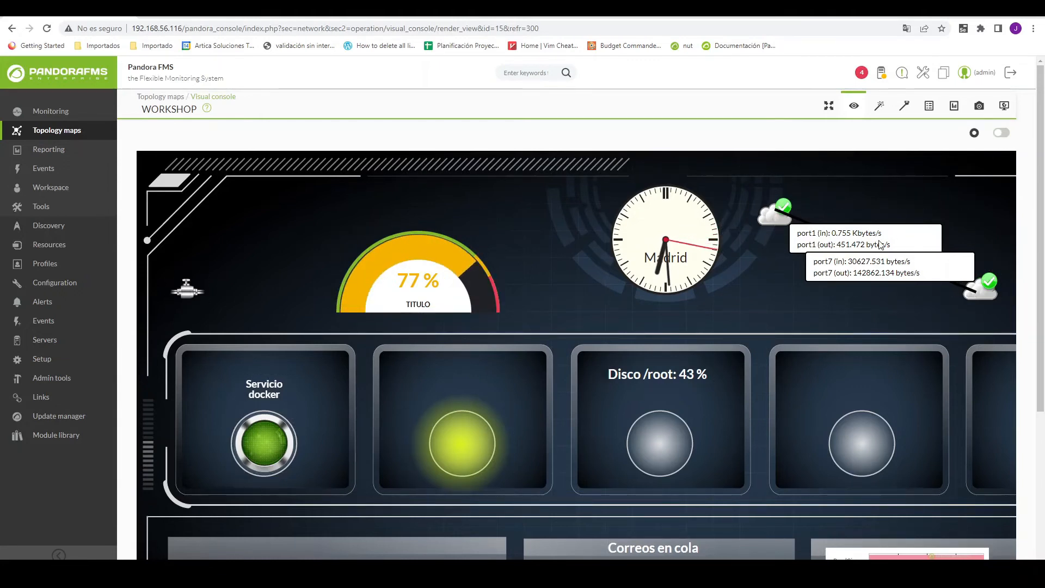
click(793, 220)
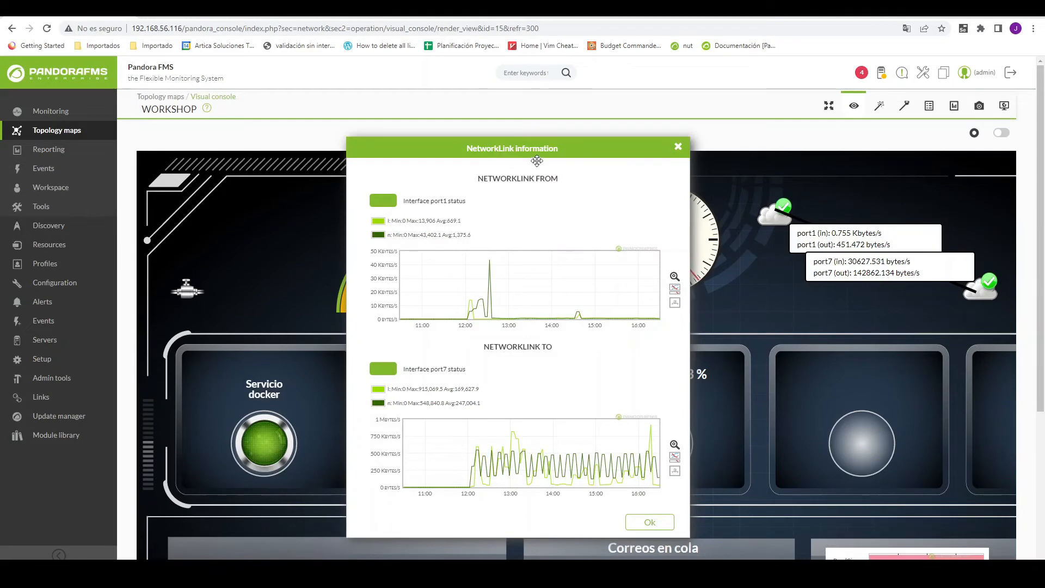
Examine the port1 and port7 traffic graphs in the network link's information window and close it
scroll(516, 313, down, 2)
scroll(516, 312, down, 1)
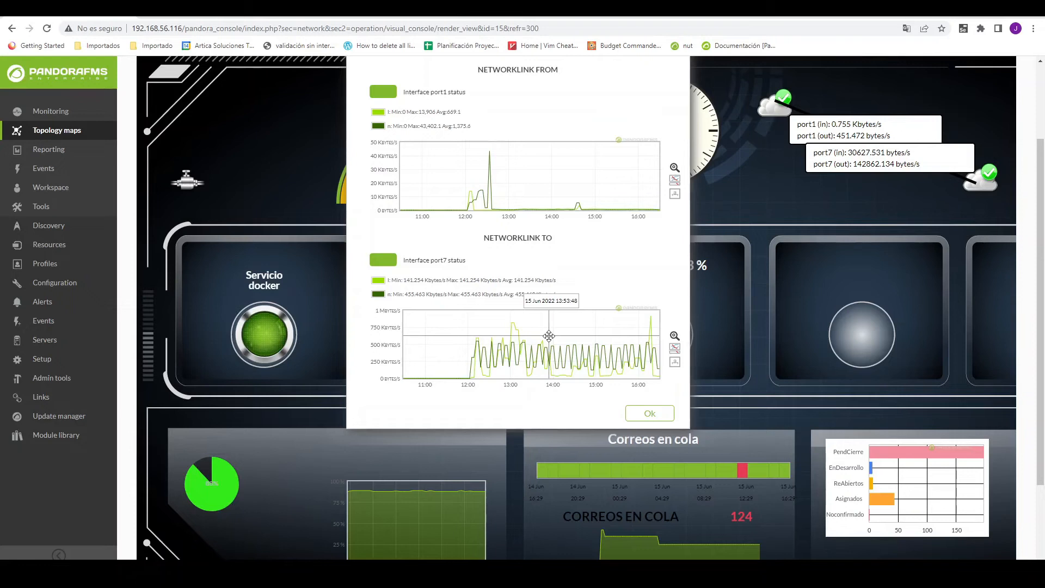
scroll(477, 261, up, 1)
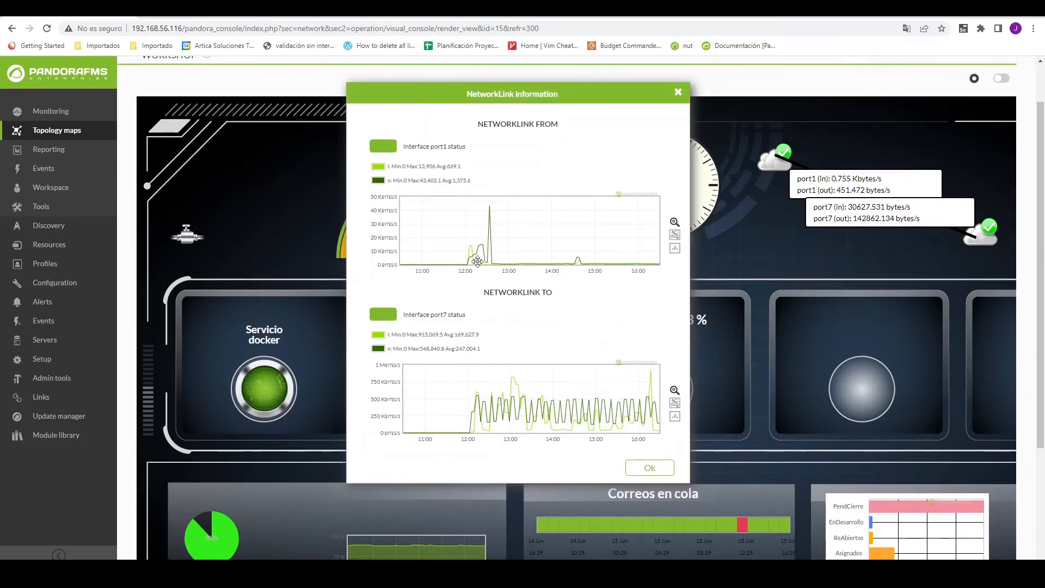
click(678, 93)
scroll(798, 392, up, 1)
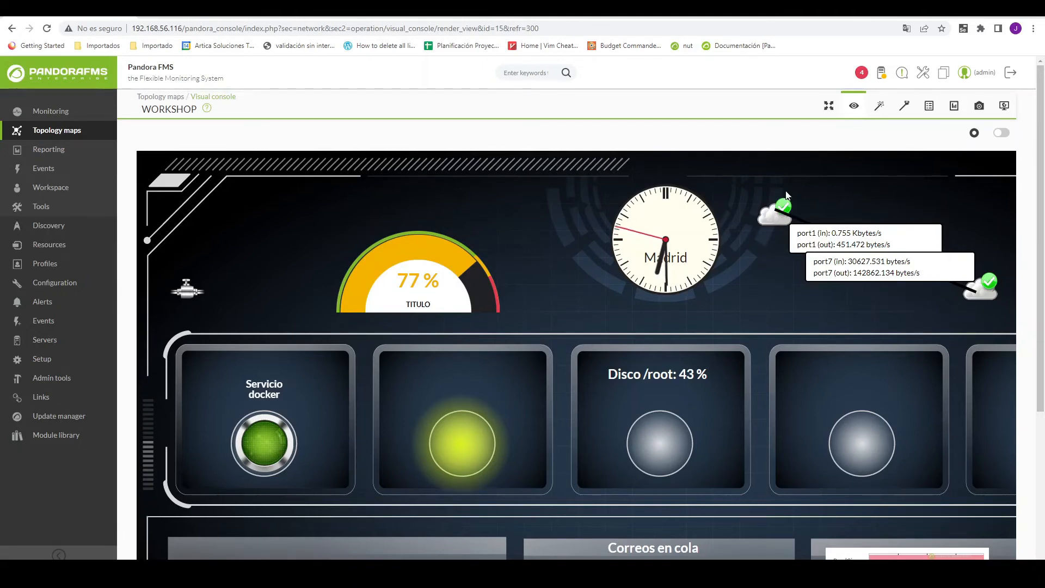
View the WORKSHOP console in full screen, look over its items and return to the normal view
click(773, 210)
scroll(821, 139, down, 1)
scroll(821, 140, up, 1)
click(831, 106)
scroll(818, 212, down, 1)
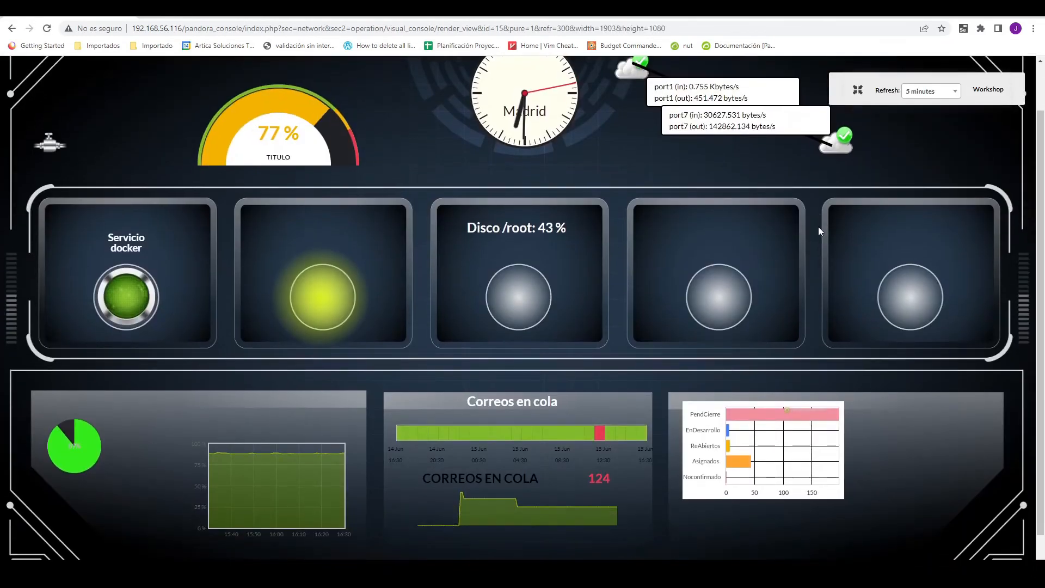
scroll(819, 228, up, 1)
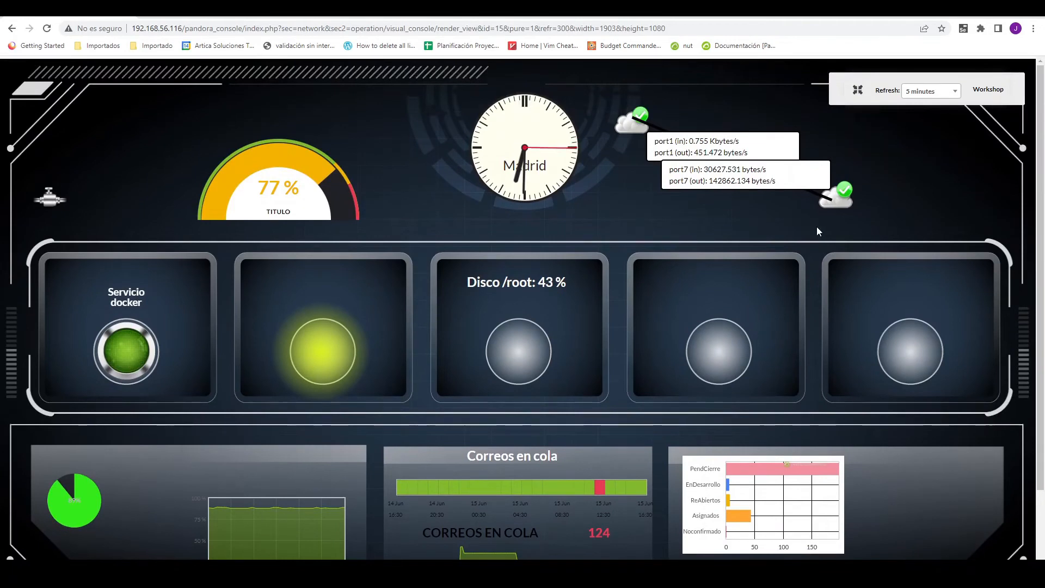
click(858, 93)
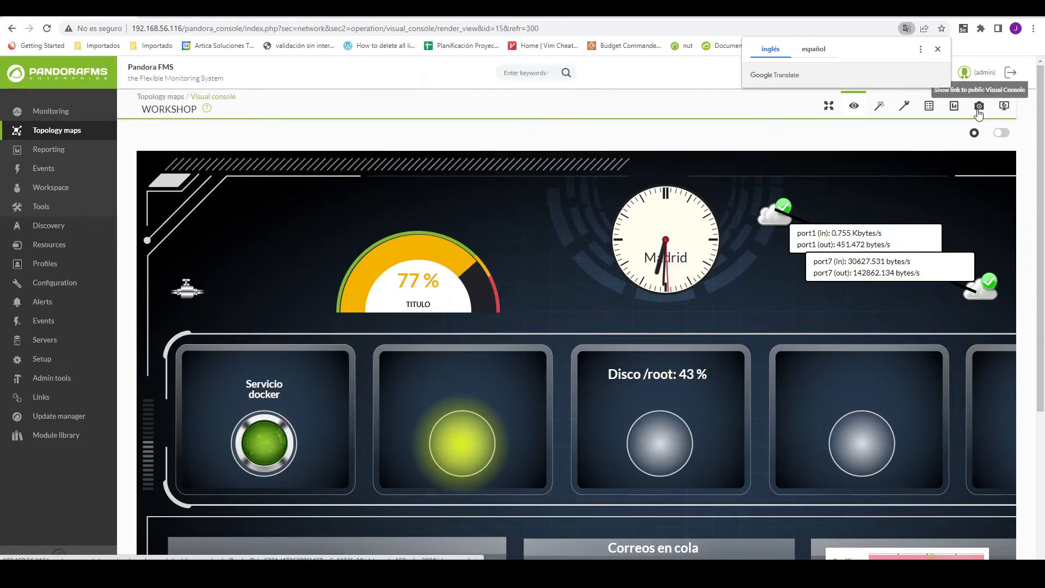
Open the WORKSHOP console's public link, select its address and go back to the regular console
click(977, 109)
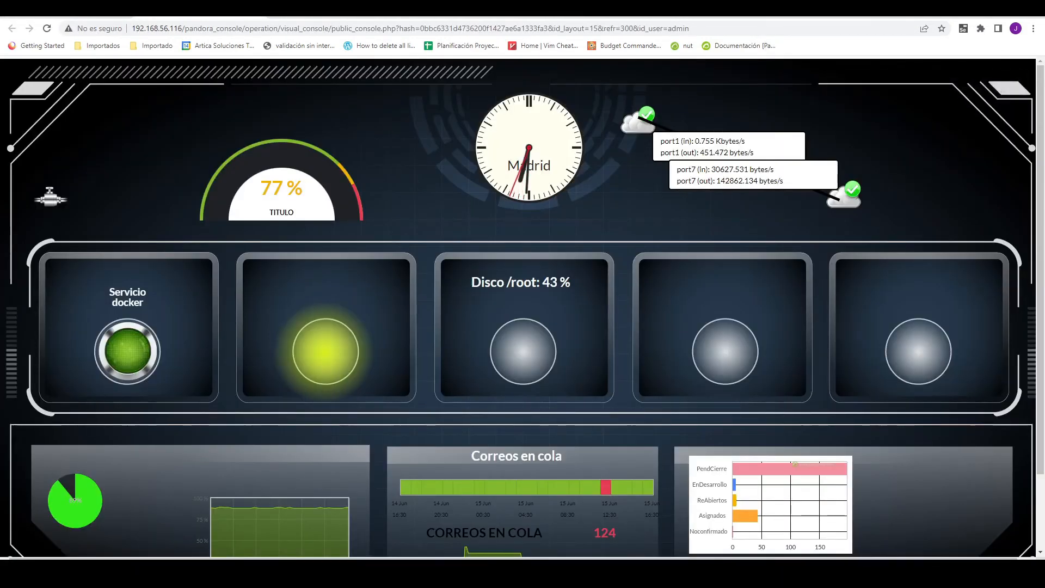
click(233, 28)
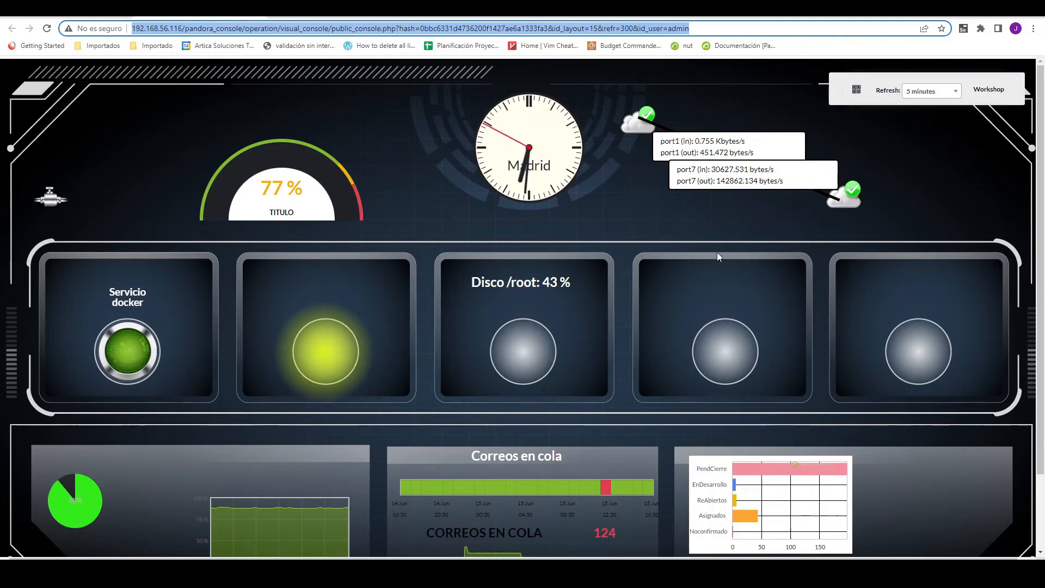
scroll(527, 257, down, 1)
scroll(628, 302, up, 1)
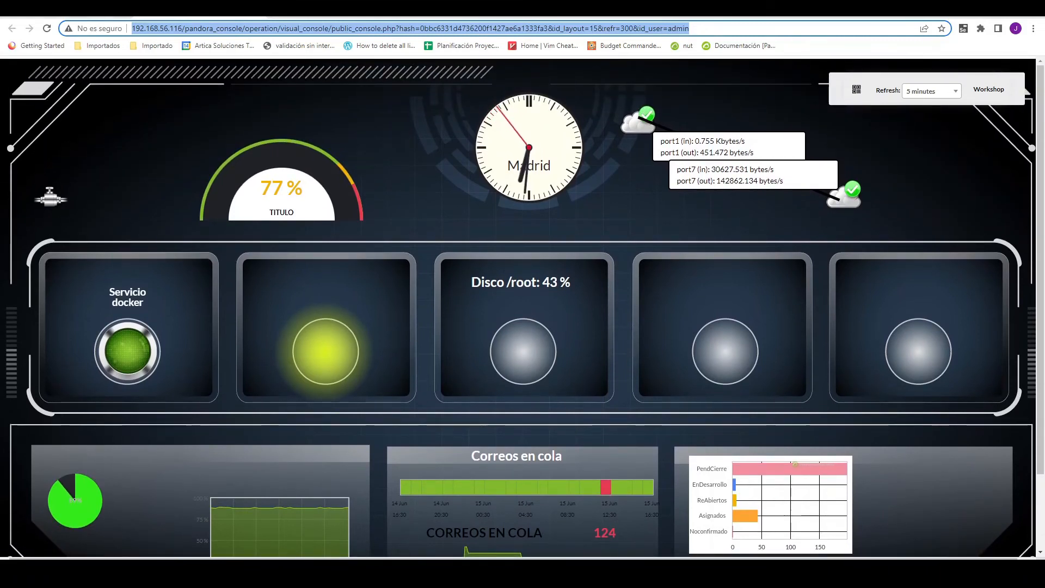
key(alt+Left)
Look over the WORKSHOP console's items once more and go to the list of visual consoles
scroll(357, 134, down, 2)
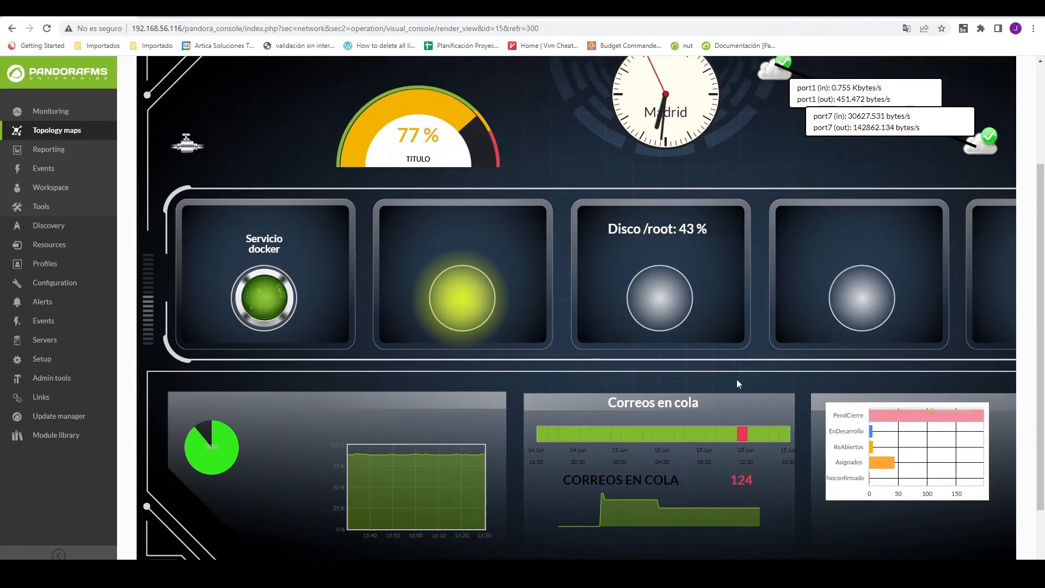
scroll(720, 358, up, 1)
scroll(721, 363, up, 1)
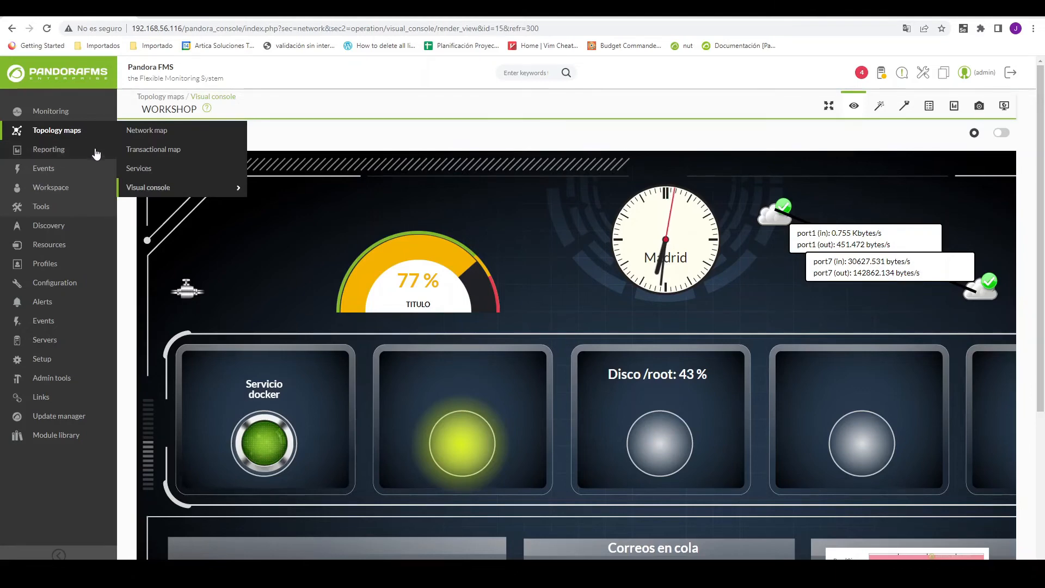
mouse_move(111, 155)
click(143, 188)
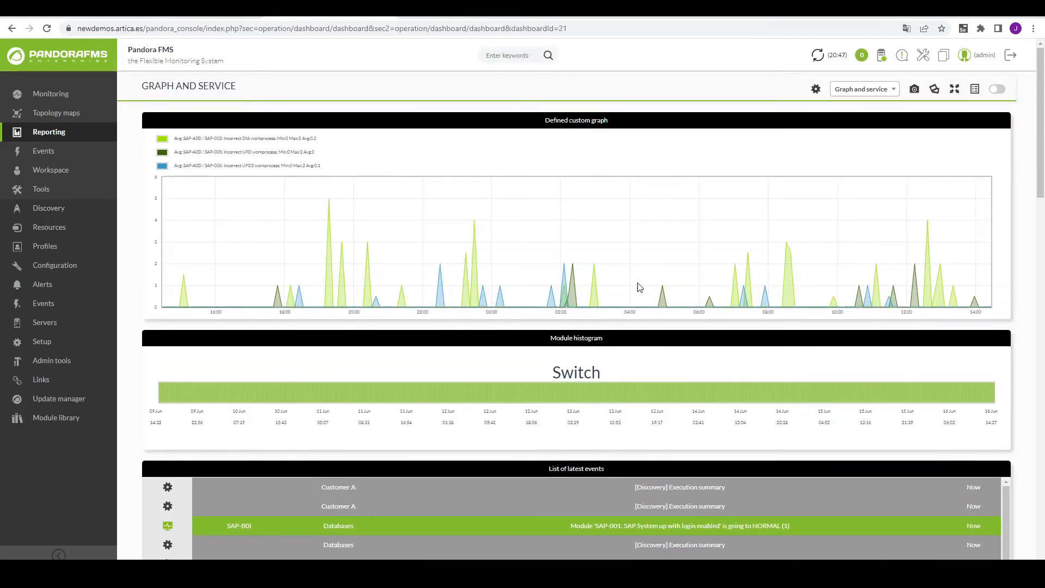
Examine the Graph and service dashboard's widgets, from the custom graph, histogram and event list to the world map, WUX transaction, services and service map
scroll(243, 163, down, 1)
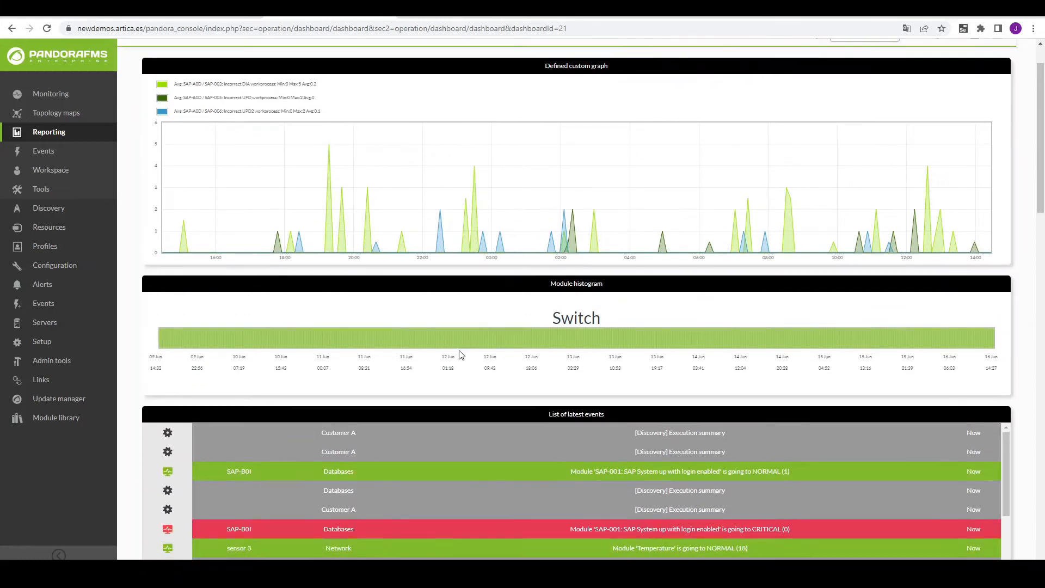
scroll(732, 250, up, 1)
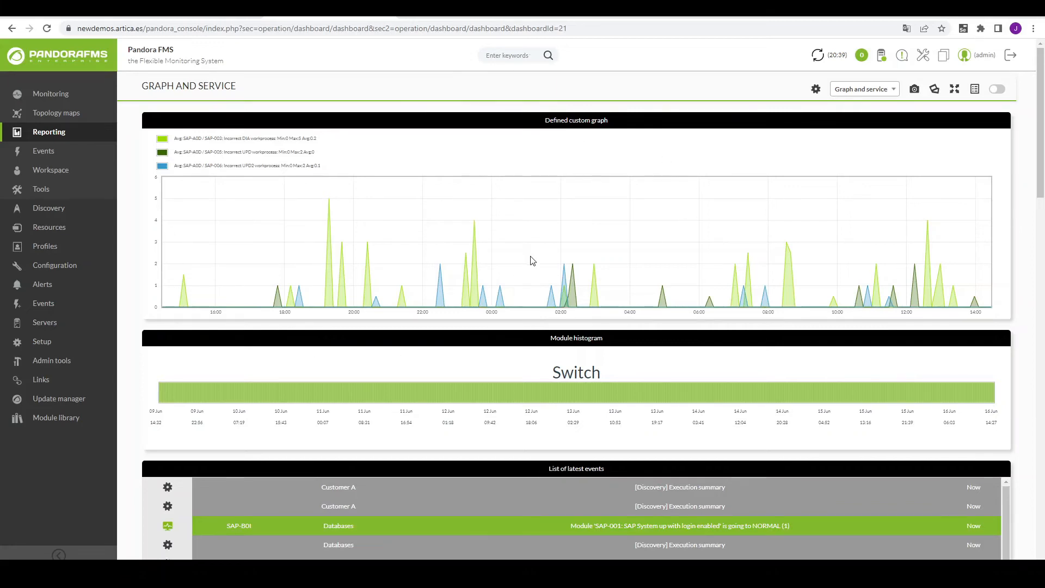
scroll(555, 300, down, 1)
scroll(704, 291, down, 2)
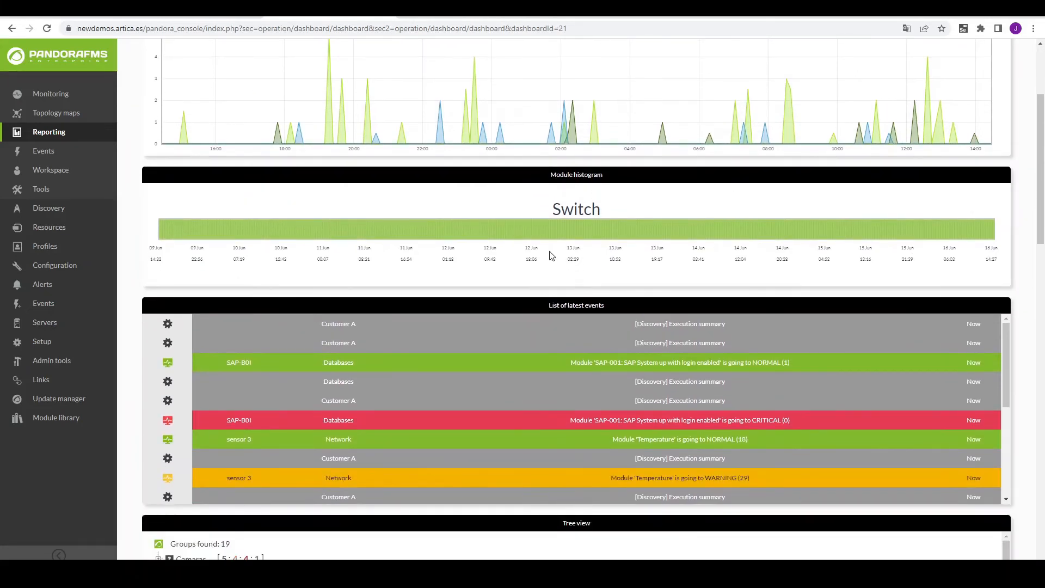
scroll(678, 260, down, 1)
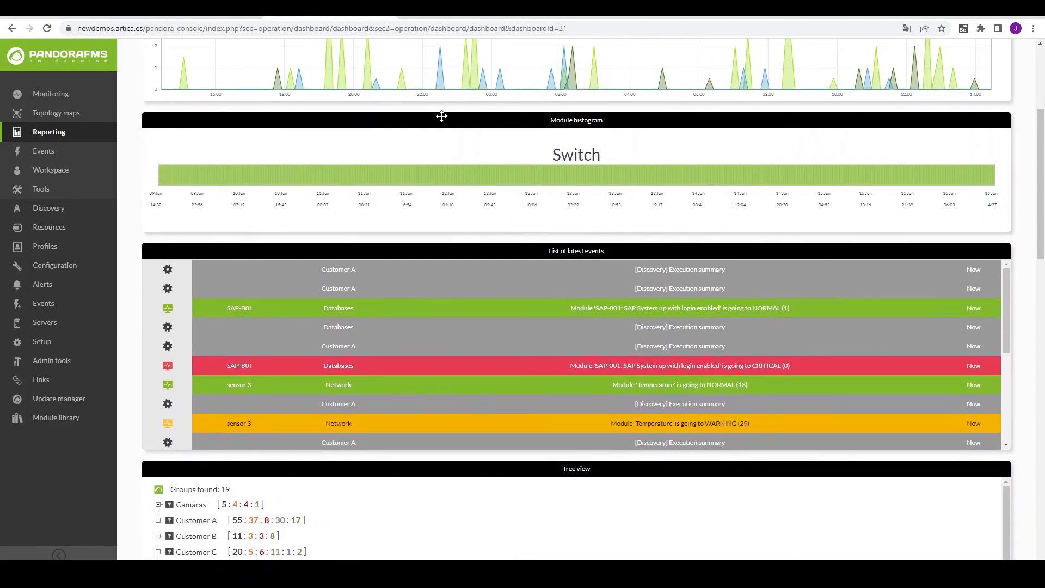
scroll(618, 289, down, 3)
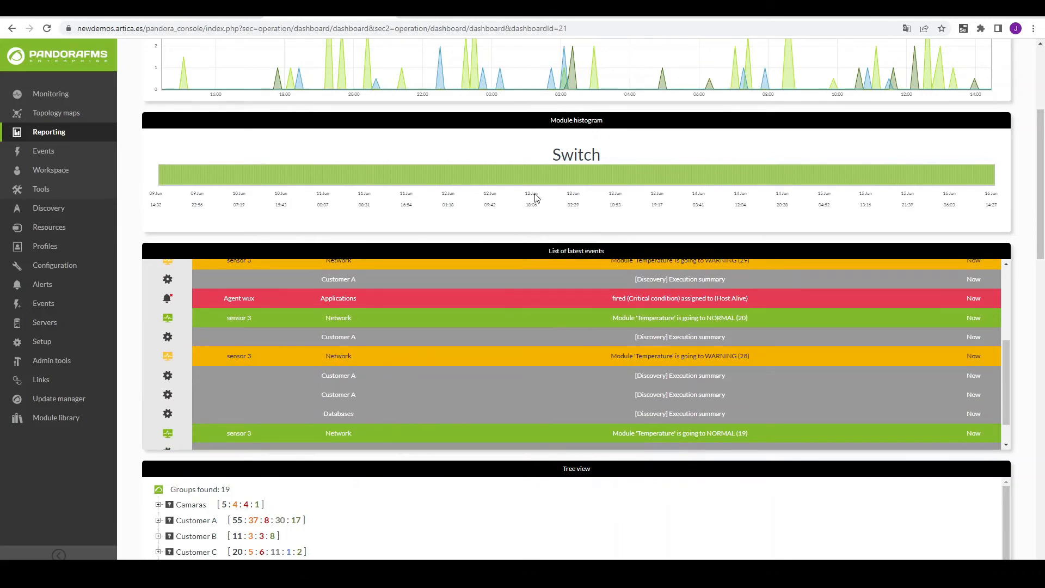
scroll(680, 408, down, 8)
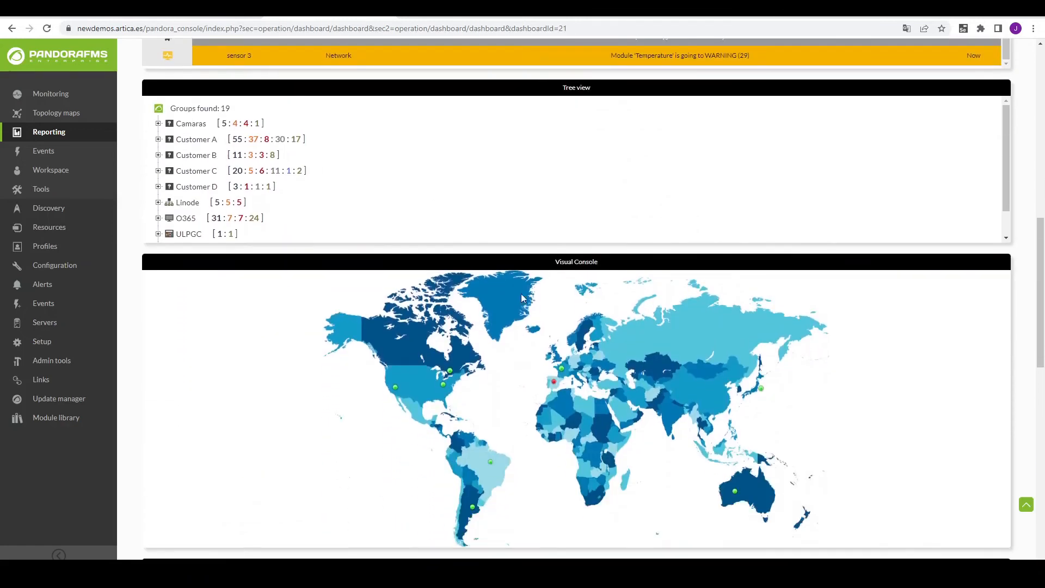
scroll(544, 305, down, 1)
scroll(662, 357, down, 2)
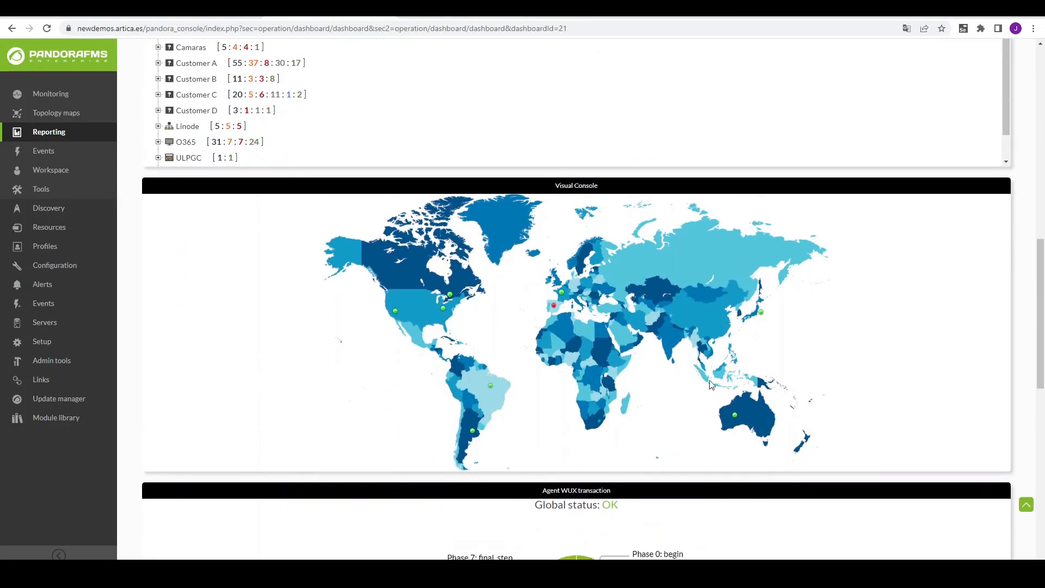
scroll(532, 244, down, 4)
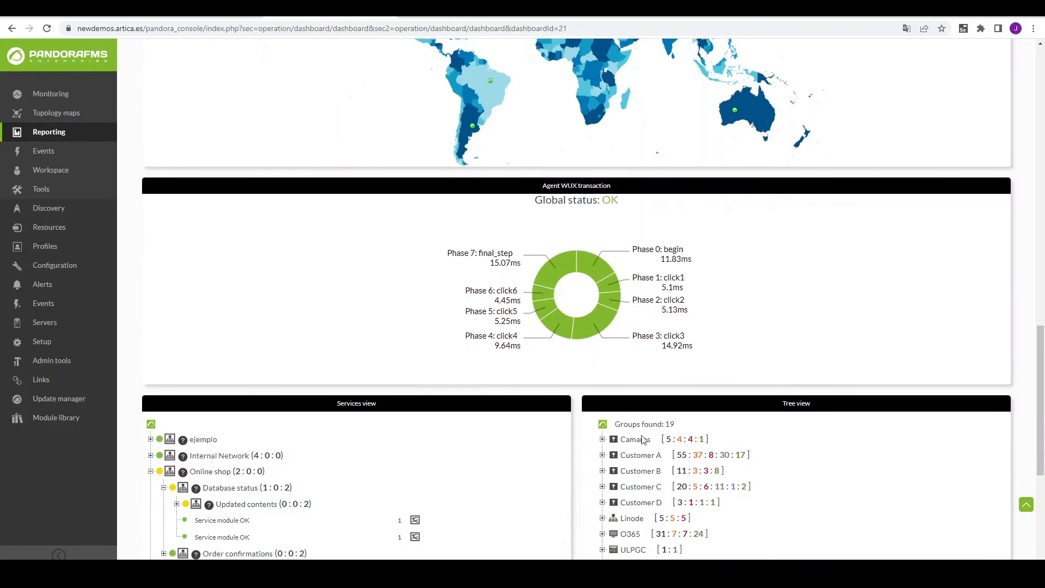
scroll(395, 370, down, 1)
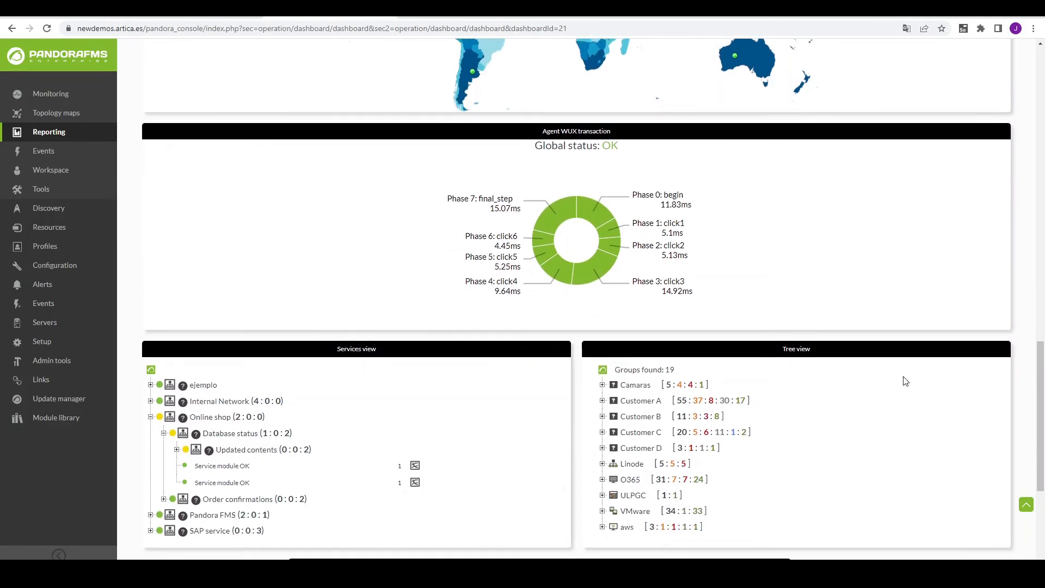
scroll(892, 405, up, 1)
scroll(878, 428, down, 3)
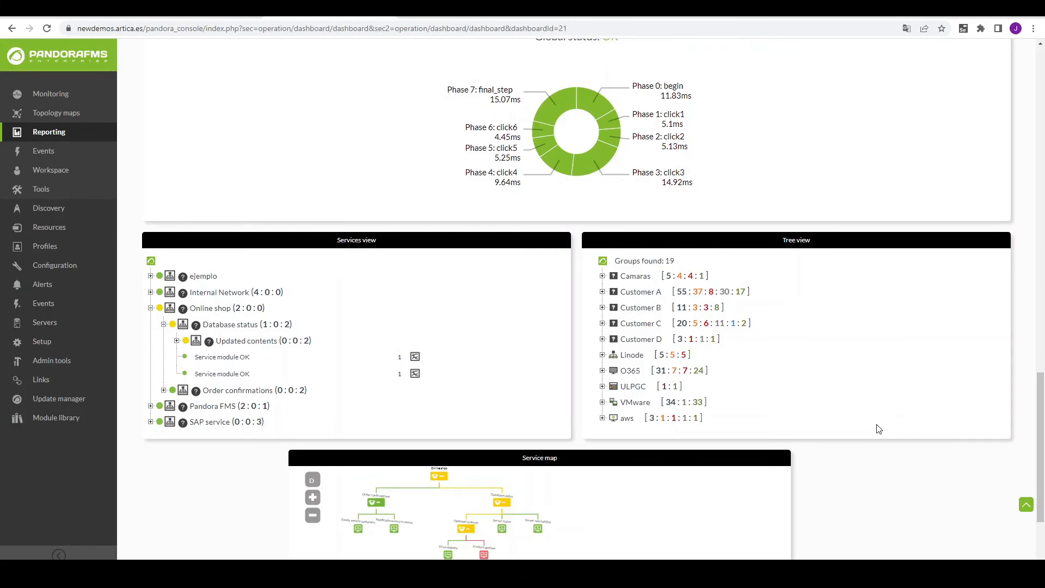
scroll(784, 386, down, 2)
scroll(606, 441, up, 2)
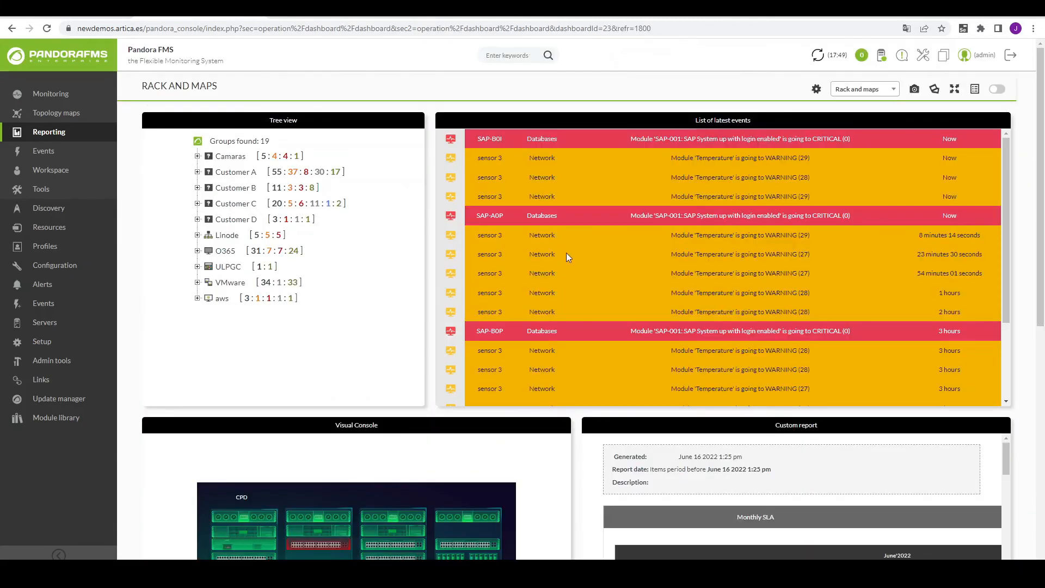
Look over the Rack and maps dashboard's tree view, latest events, rack visual console and service map
scroll(652, 230, up, 1)
scroll(442, 289, down, 6)
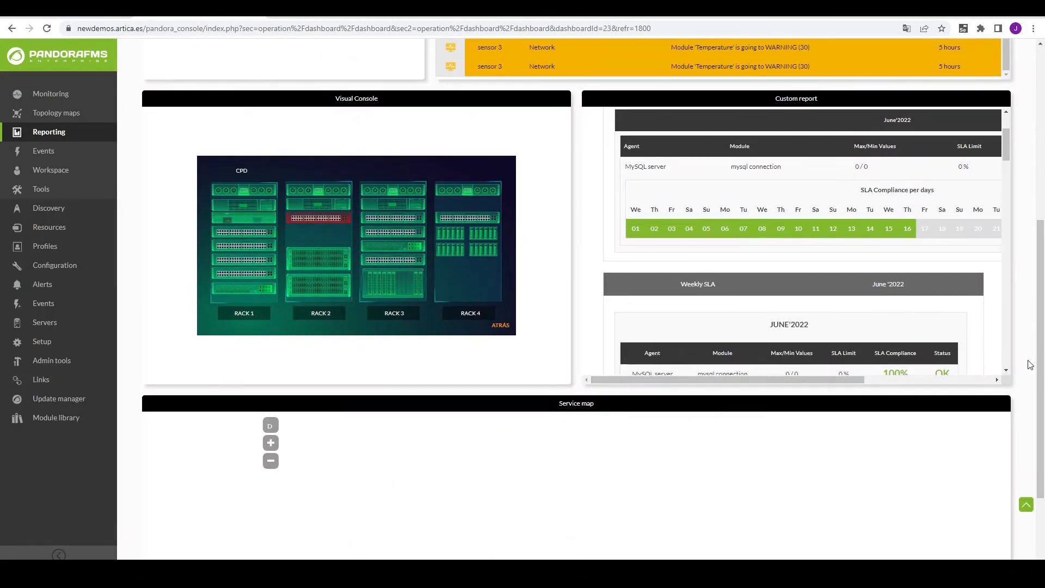
scroll(1026, 361, down, 2)
scroll(1028, 364, up, 4)
scroll(786, 354, up, 2)
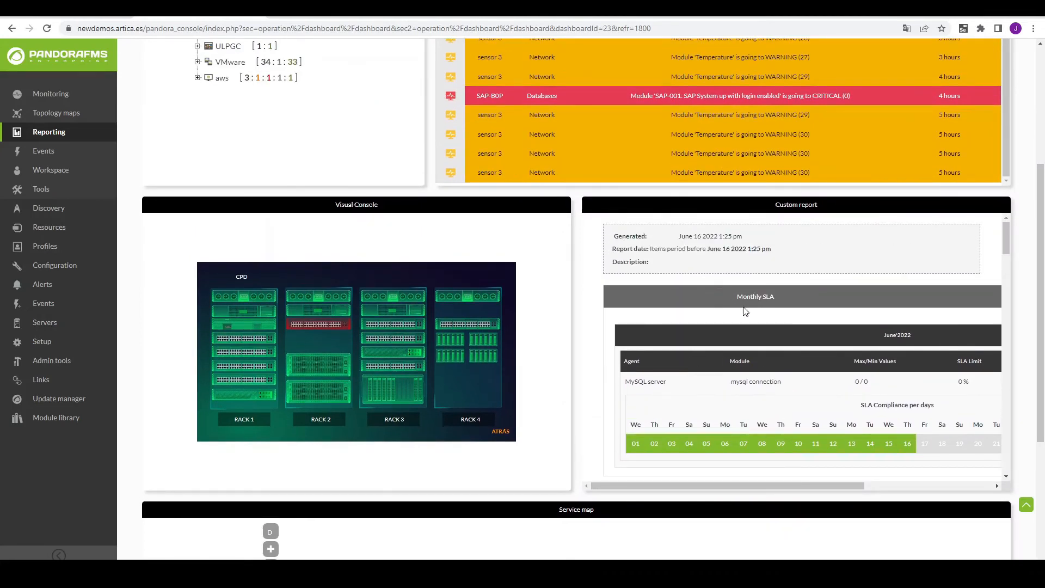
Read the monthly, weekly and hourly SLA sections of the Custom report widget and select the red device in RACK 2
scroll(745, 311, down, 4)
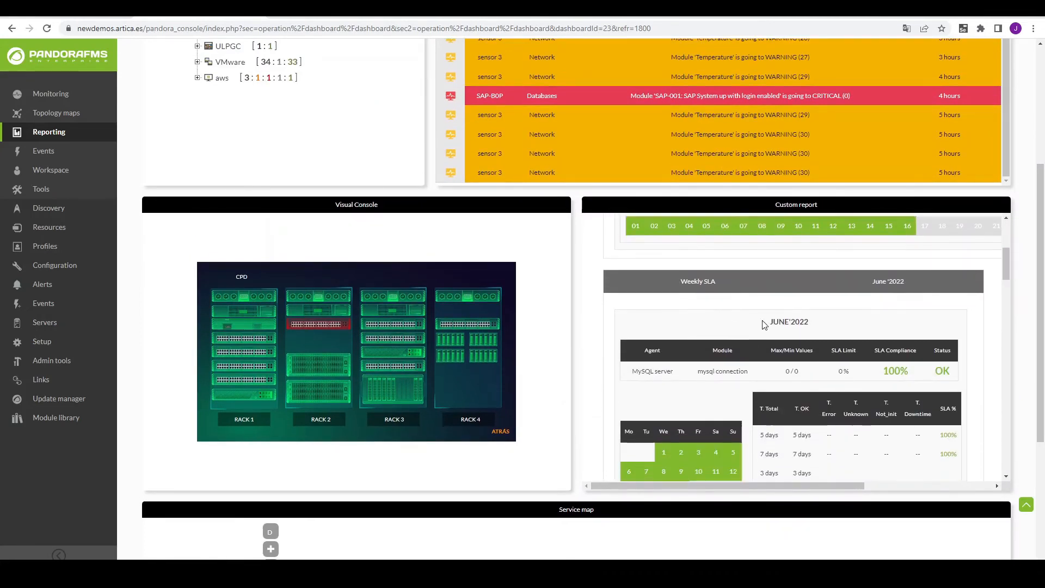
scroll(763, 324, up, 2)
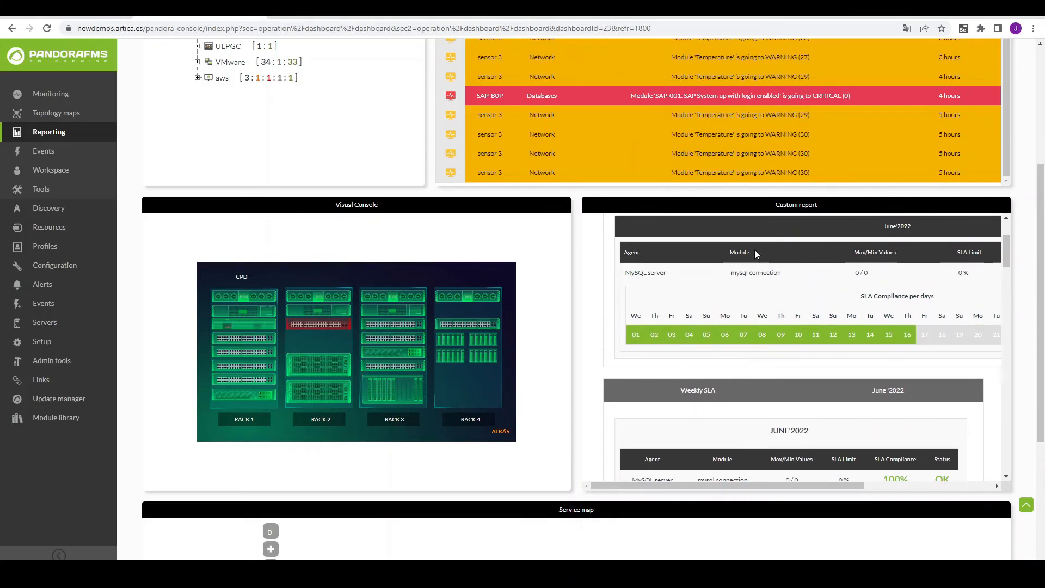
scroll(771, 352, down, 5)
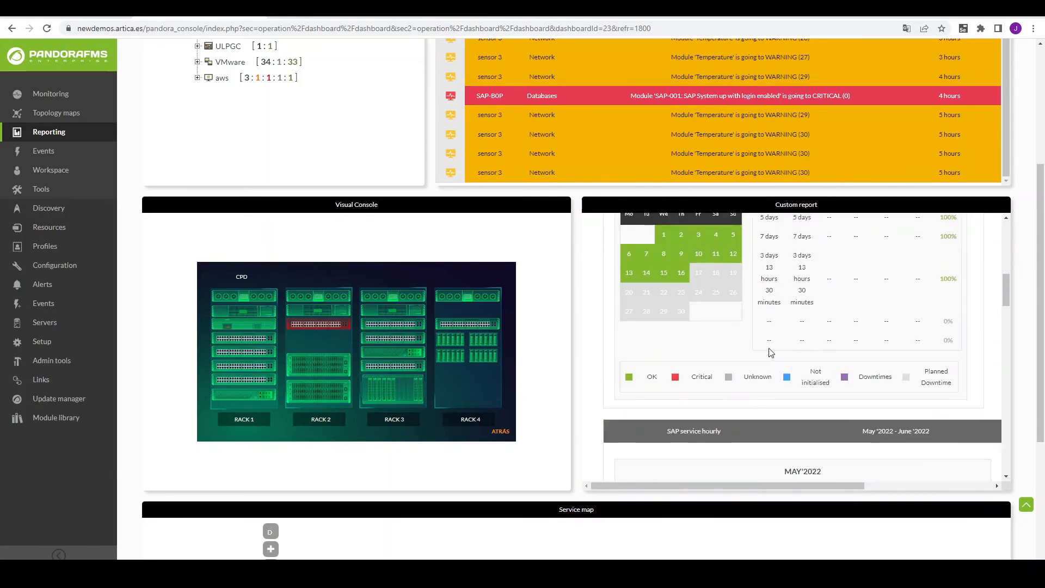
scroll(771, 352, down, 8)
scroll(855, 403, down, 6)
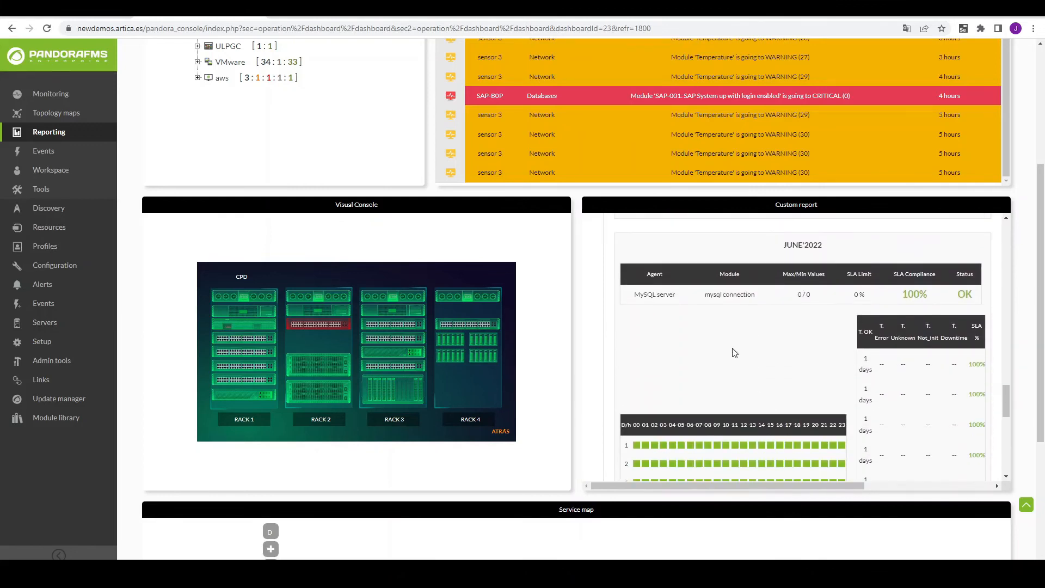
scroll(734, 353, up, 3)
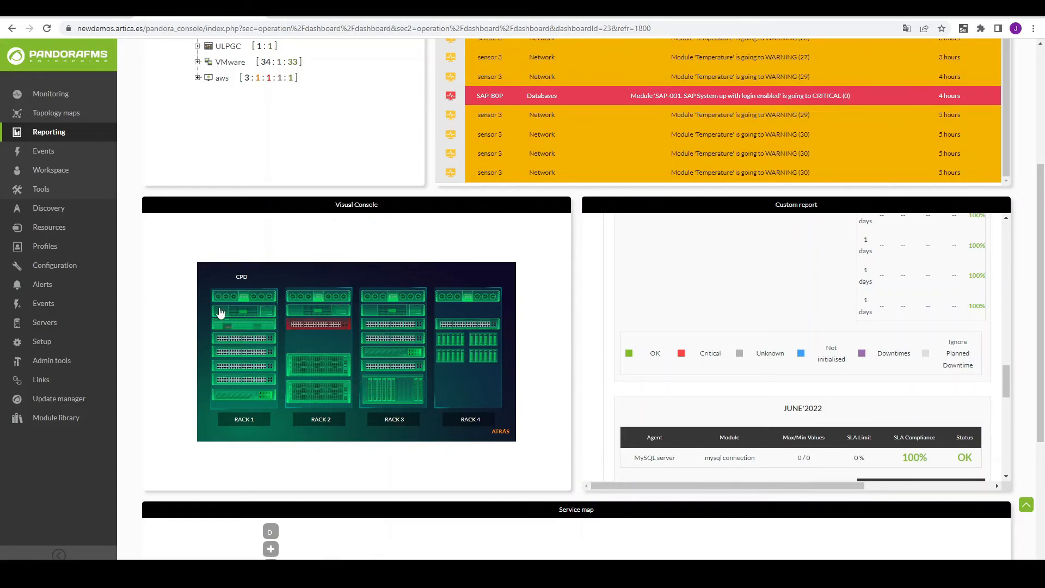
click(318, 325)
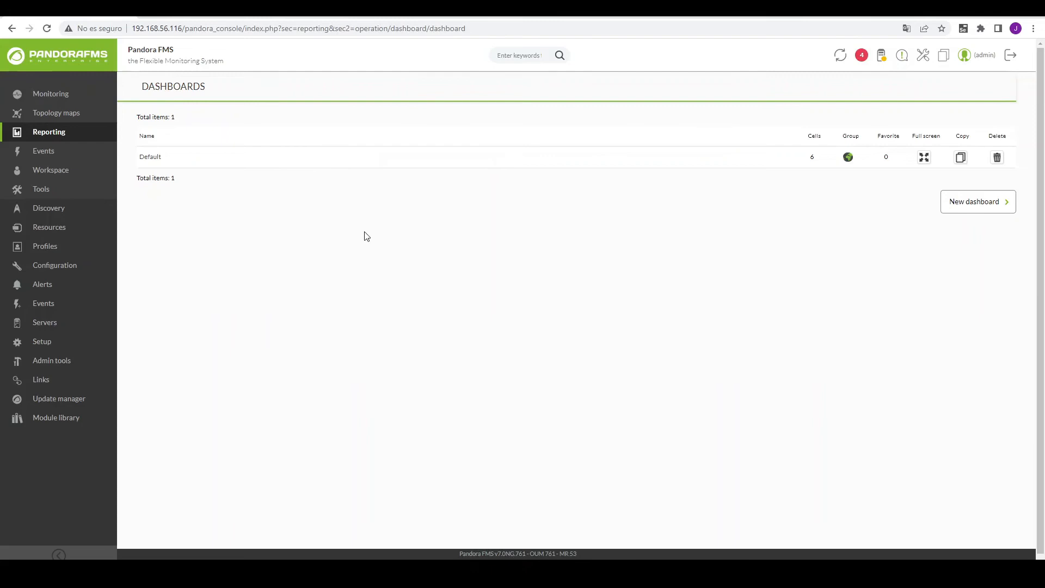
Start a new dashboard from the Dashboards list and name it Workshop
mouse_move(62, 139)
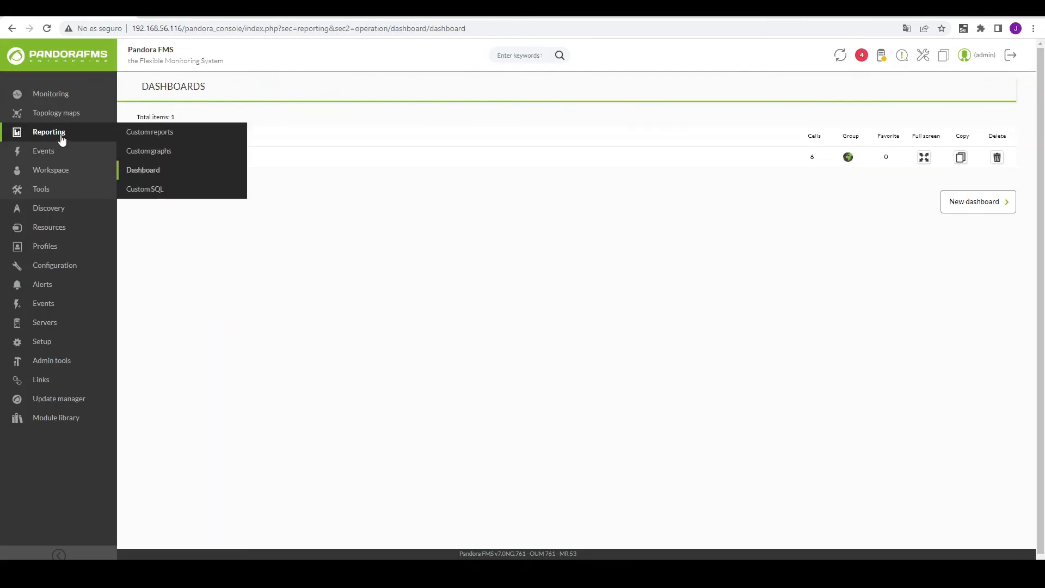
click(141, 171)
click(976, 206)
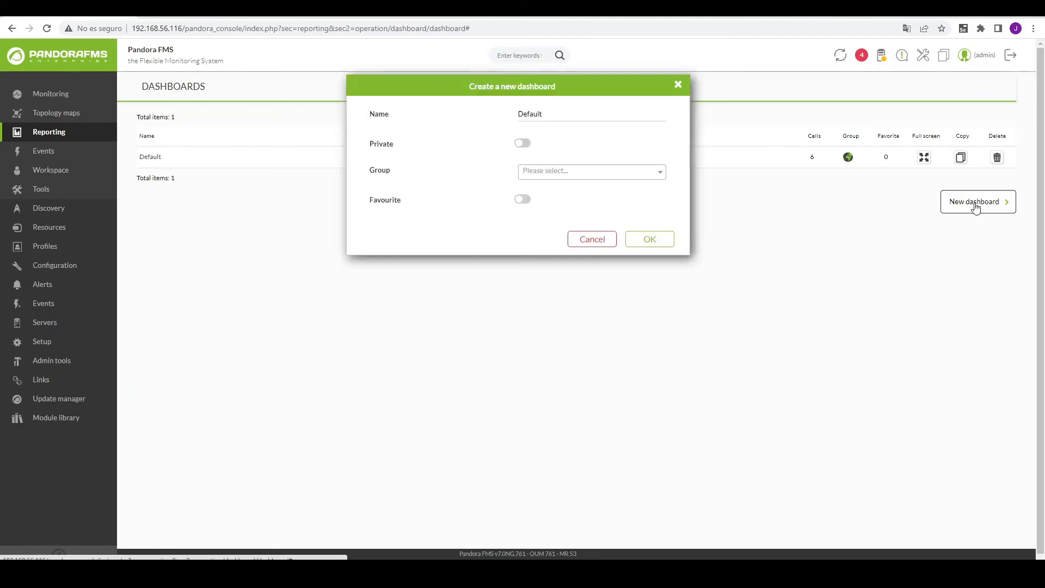
drag(543, 116, 520, 115)
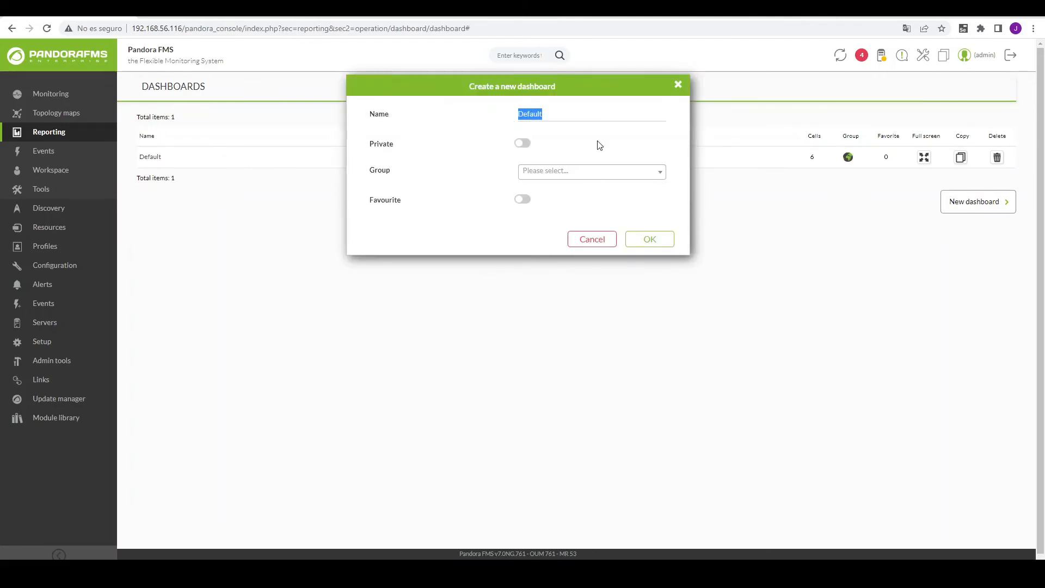
text(Workshop)
Try the Private option of the new Workshop dashboard on and off, leaving it enabled
click(524, 146)
click(524, 145)
click(524, 145)
click(524, 145)
click(525, 145)
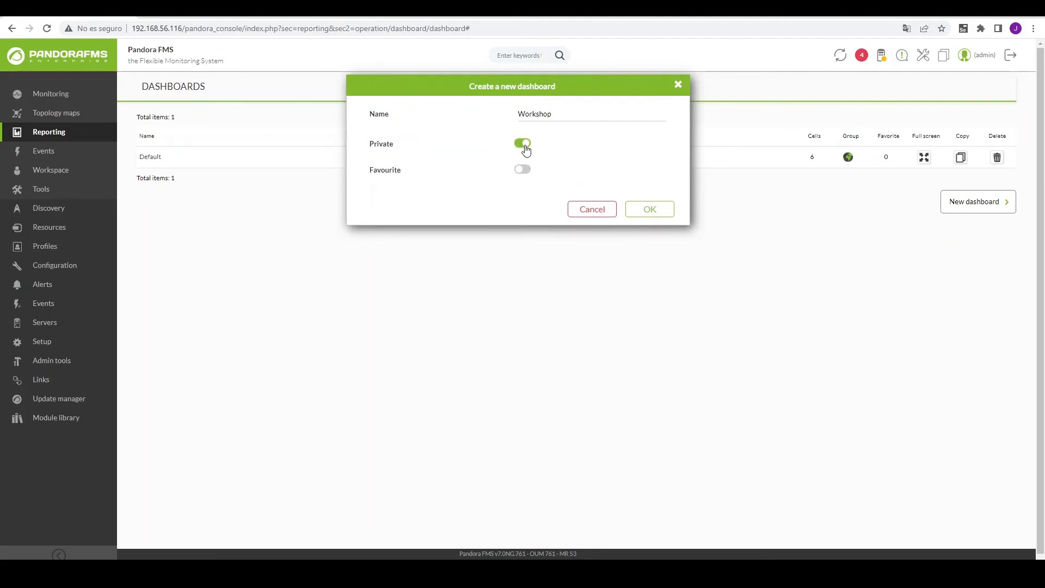
Make the Workshop dashboard non-private, assign it to group All, mark it as favourite and create it
click(524, 145)
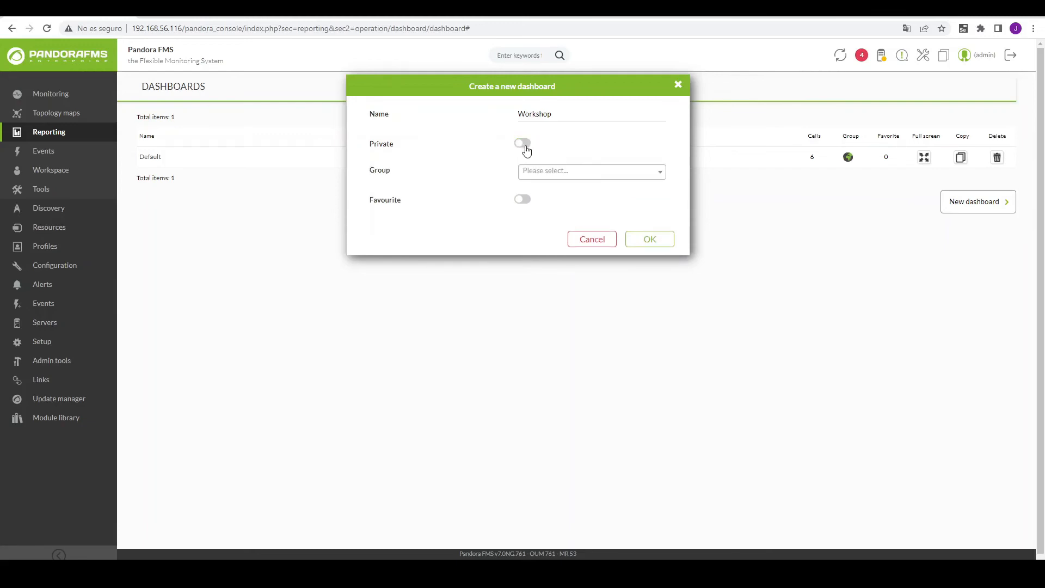
click(560, 176)
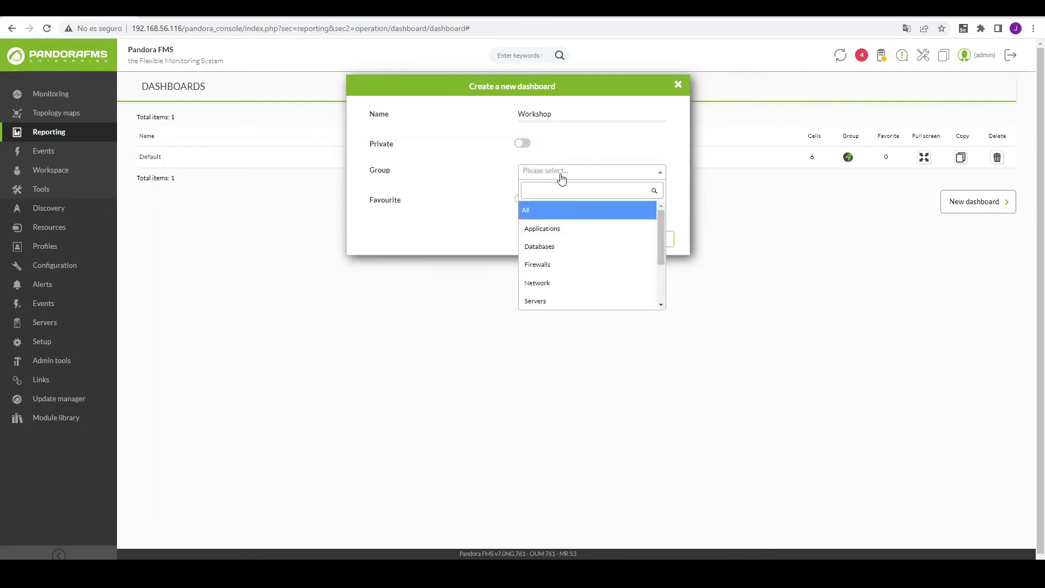
click(550, 211)
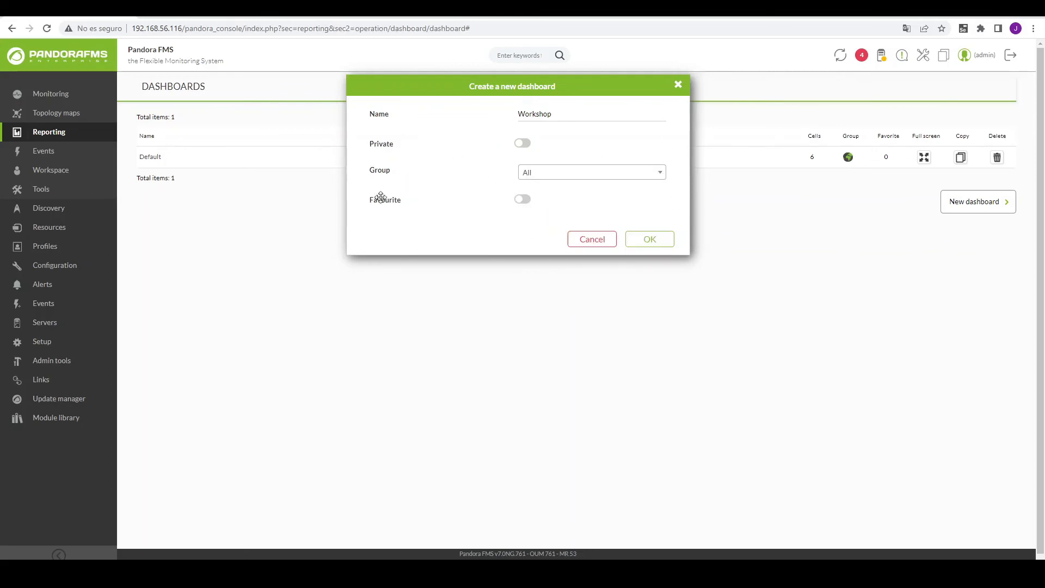
click(524, 201)
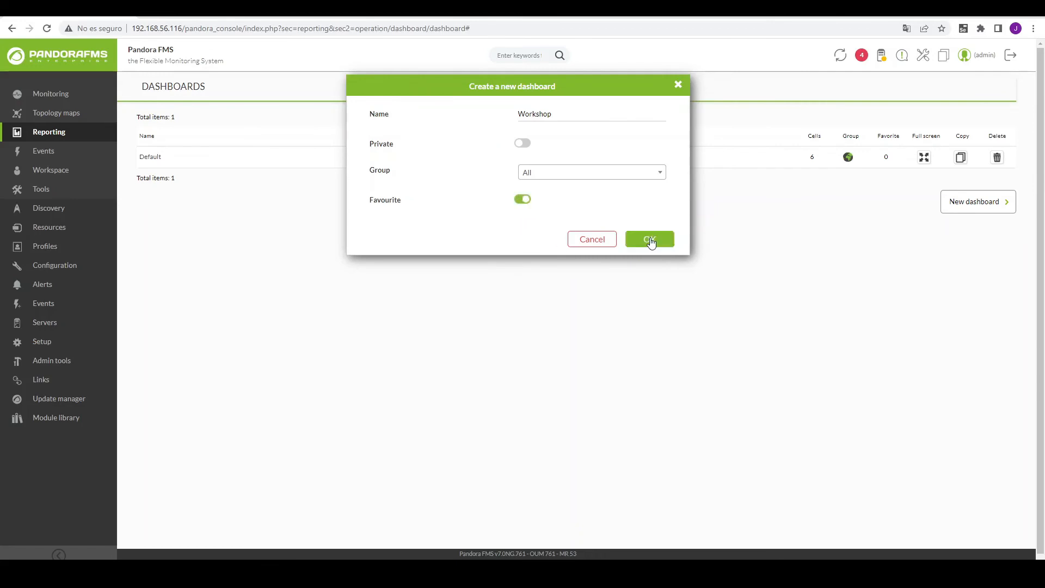
click(650, 240)
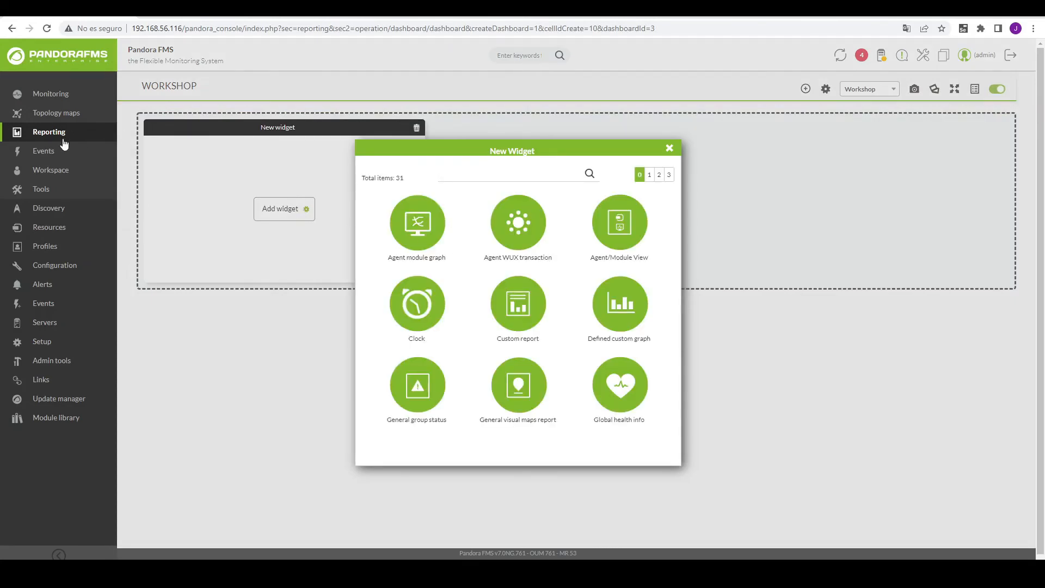
Open the favourite Workshop dashboard from the Reporting section and enable its edit mode
mouse_move(64, 140)
mouse_move(172, 173)
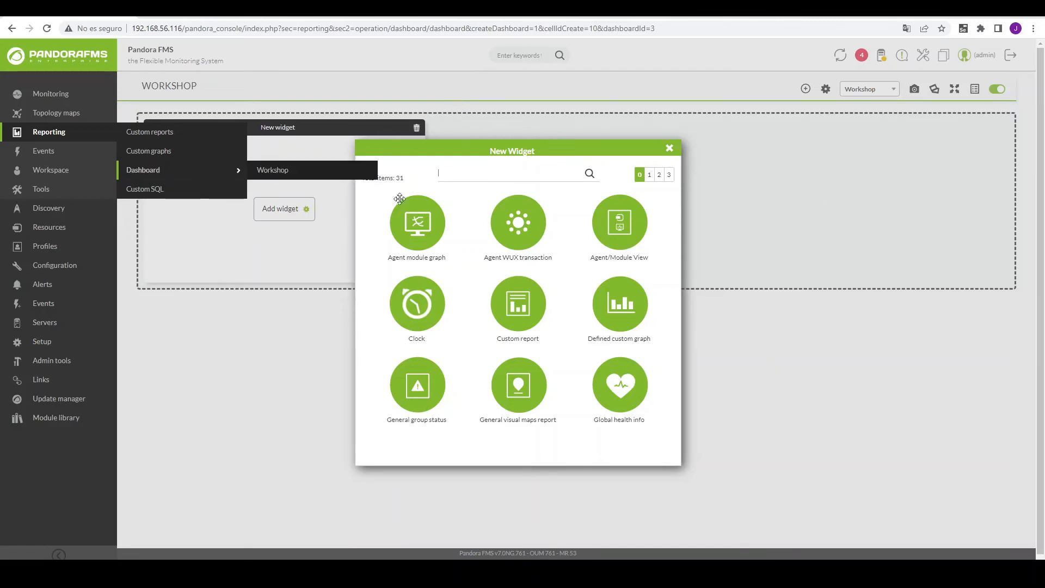
drag(486, 152, 509, 133)
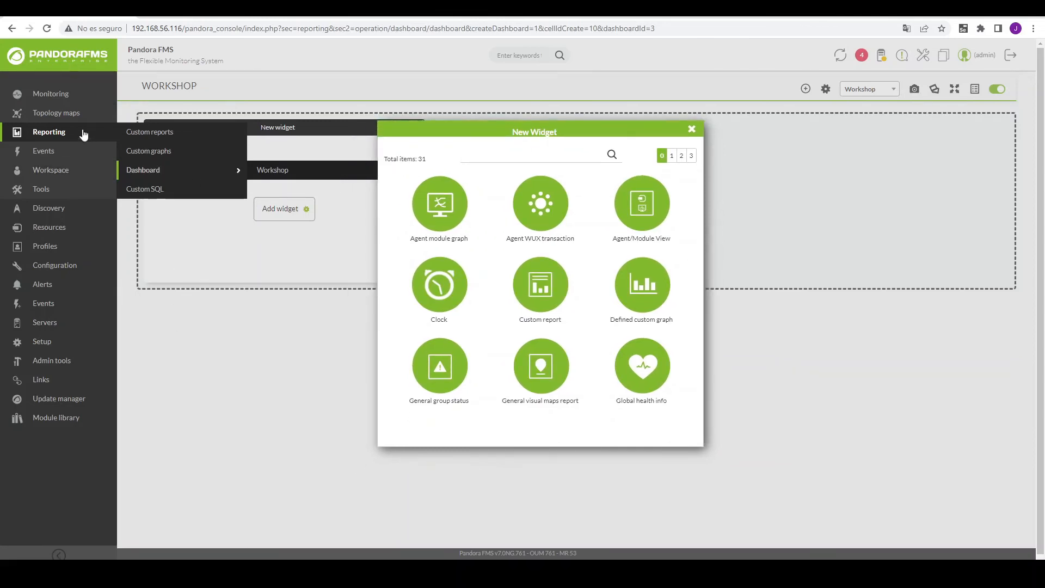
click(272, 170)
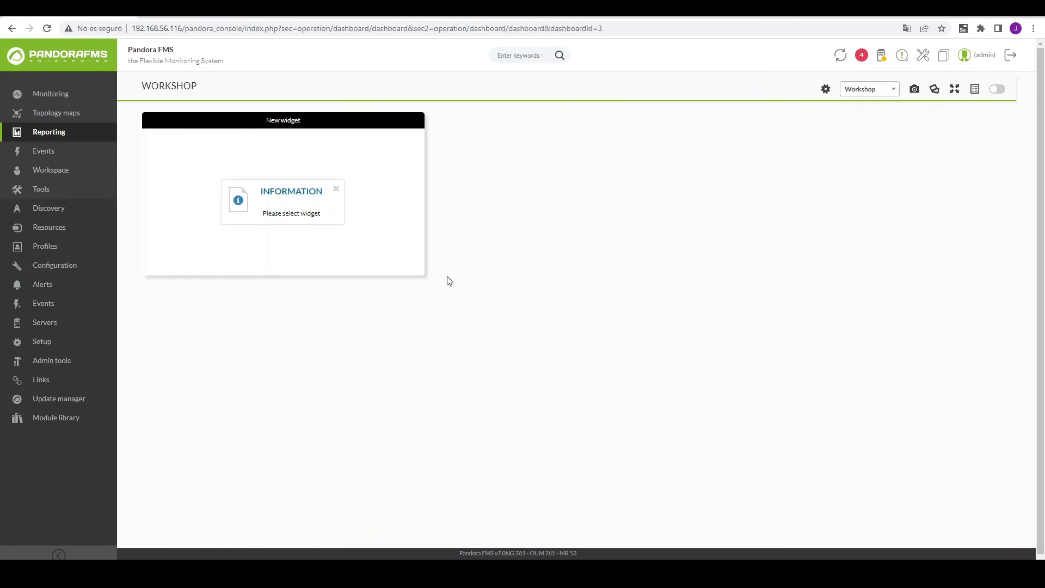
click(997, 91)
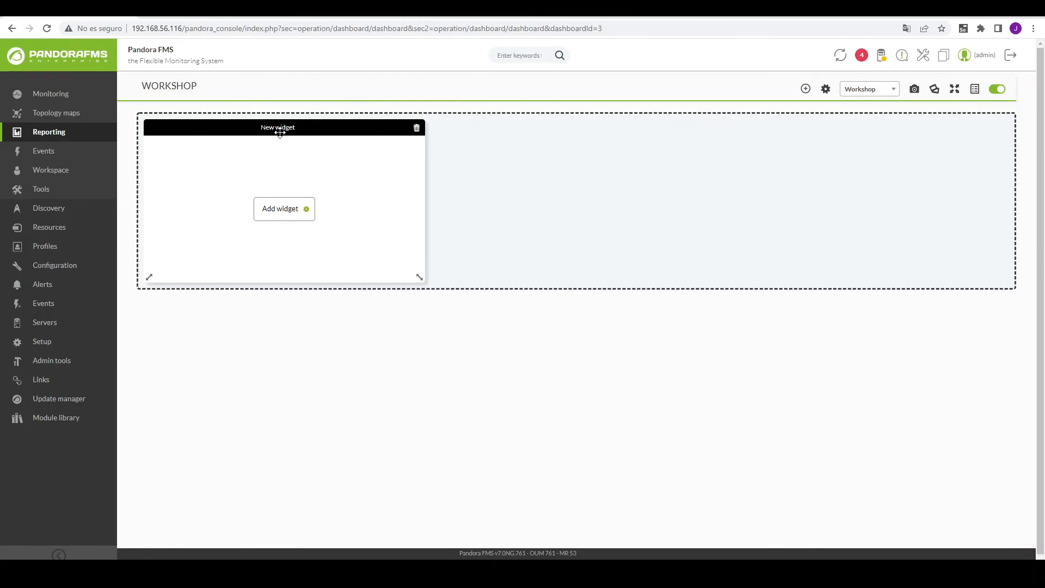
Browse the available widgets, search for "tree" and add the Tree view widget to the empty cell
click(286, 209)
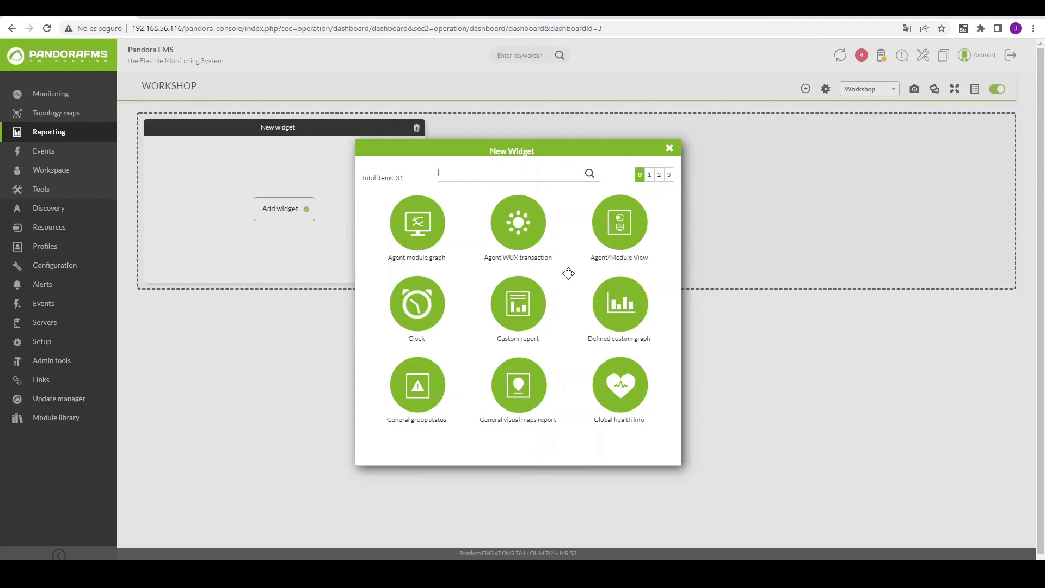
click(649, 175)
click(660, 175)
click(669, 175)
click(640, 175)
click(519, 178)
text(tree)
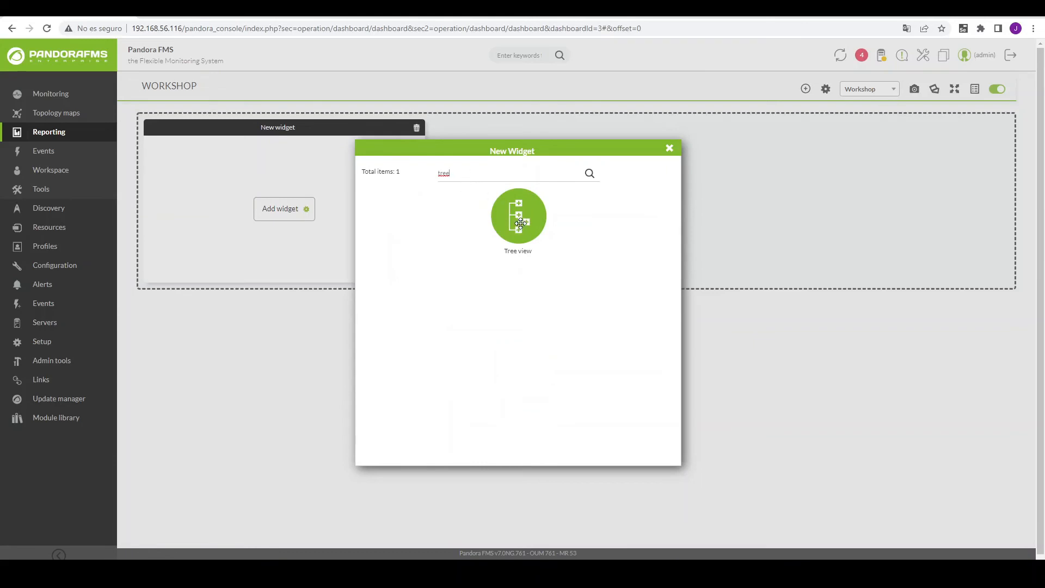
click(521, 212)
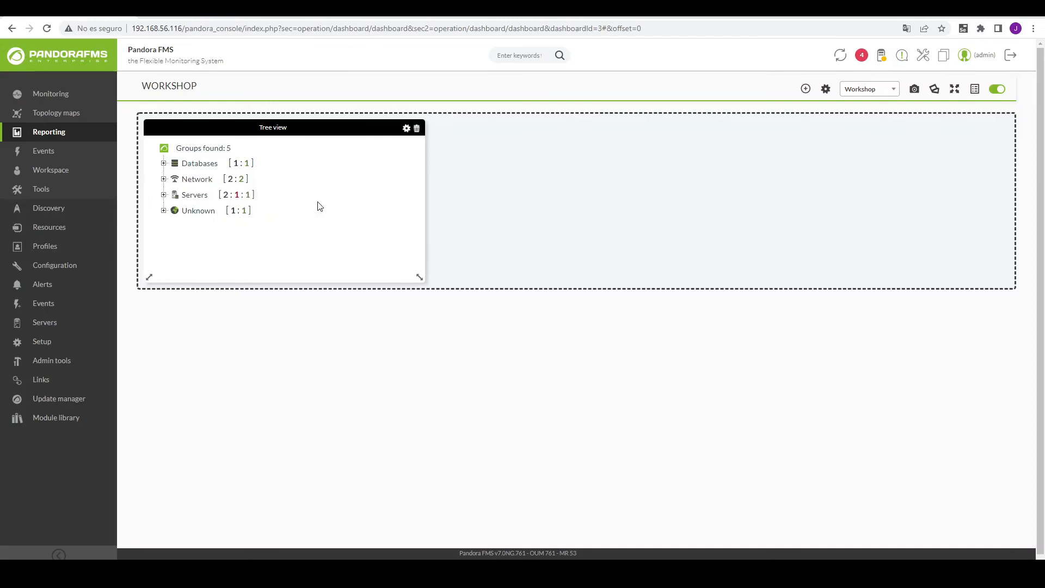
Configure the Tree view widget with type Groups, group Network, Open all groups enabled and agents status All
click(406, 129)
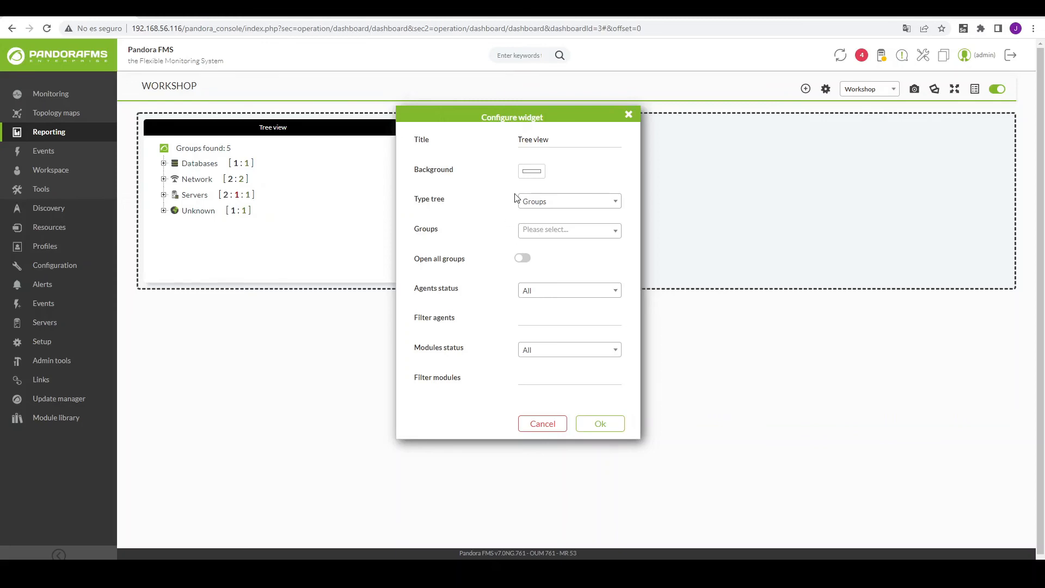
click(552, 208)
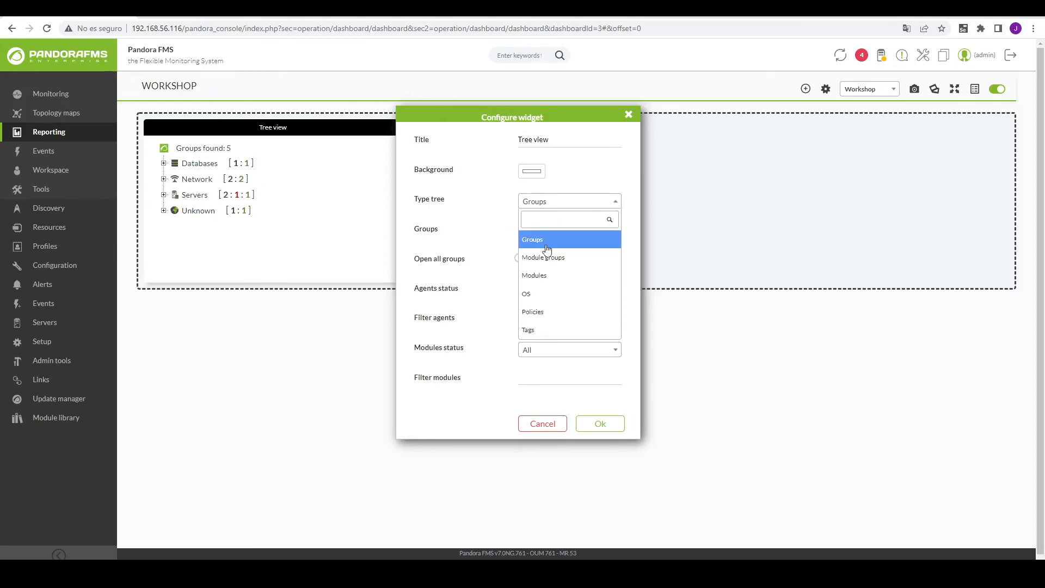
click(498, 199)
click(552, 232)
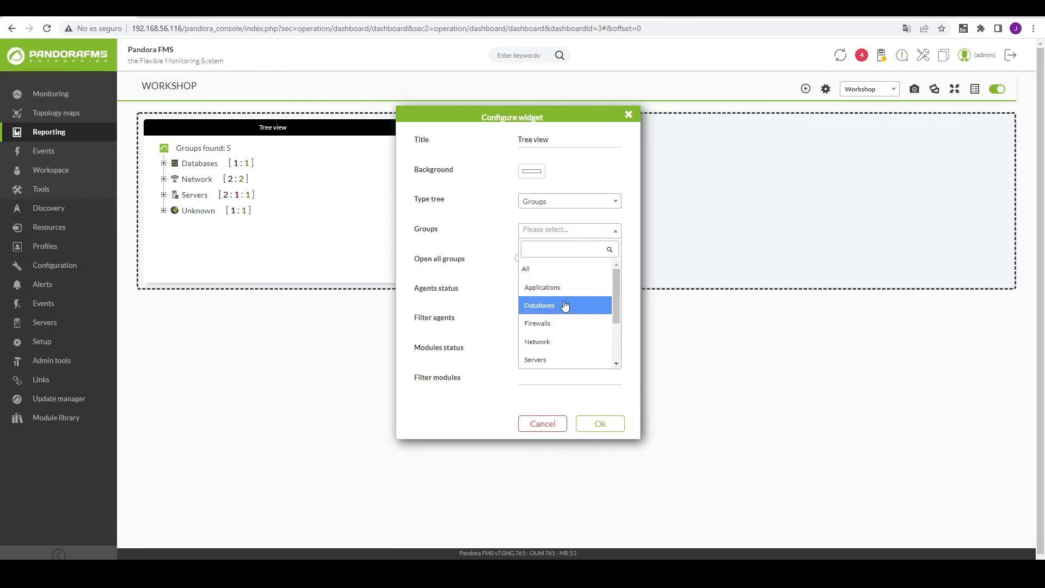
click(563, 293)
click(541, 233)
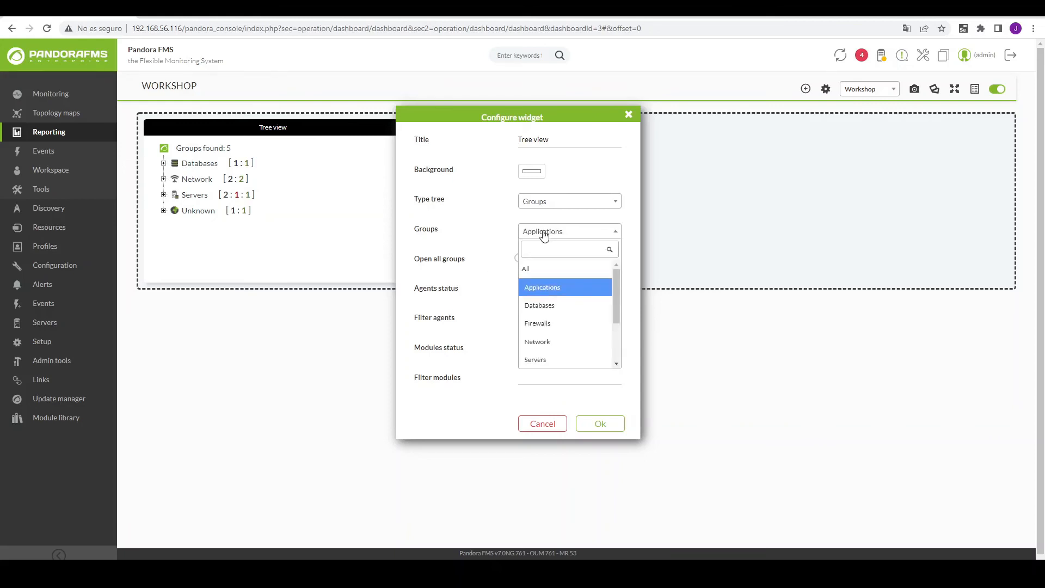
scroll(565, 304, down, 1)
click(554, 287)
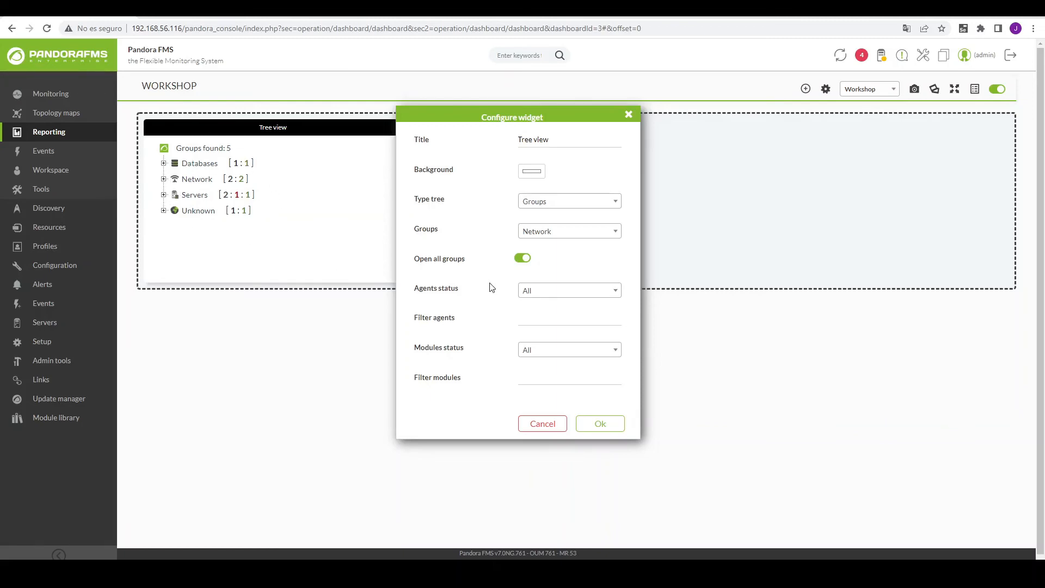
click(552, 294)
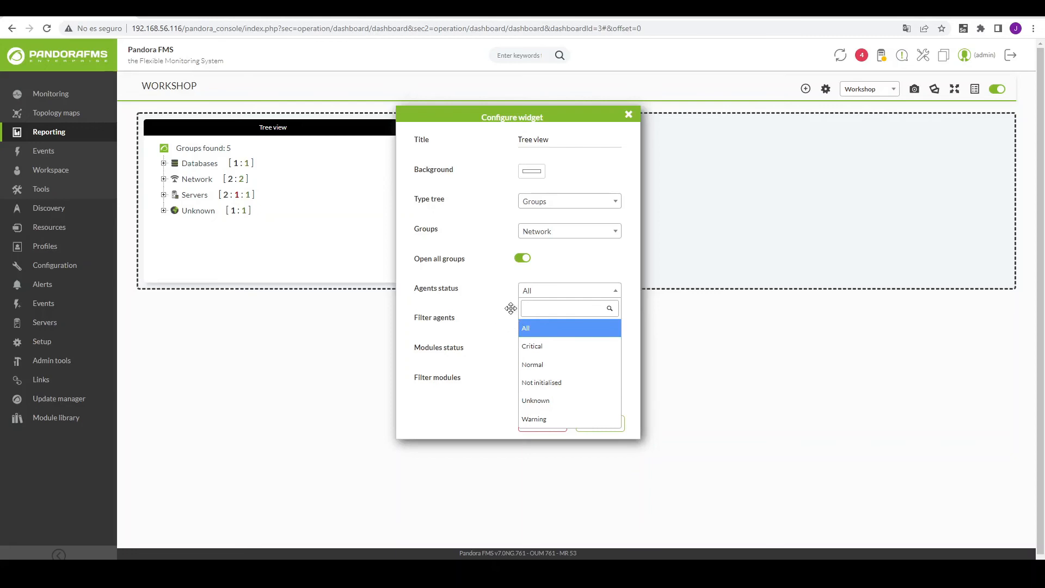
click(624, 273)
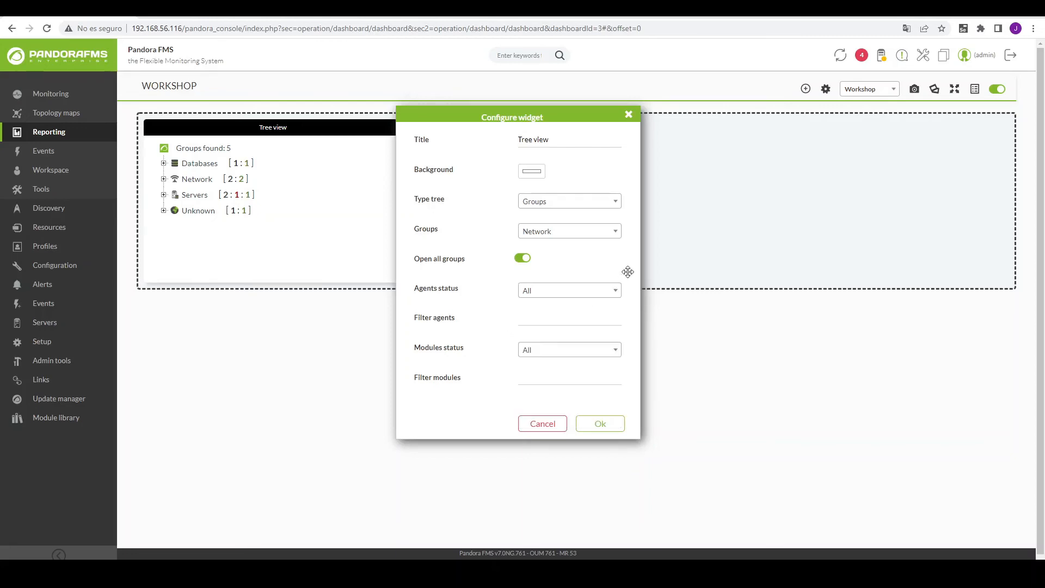
click(600, 424)
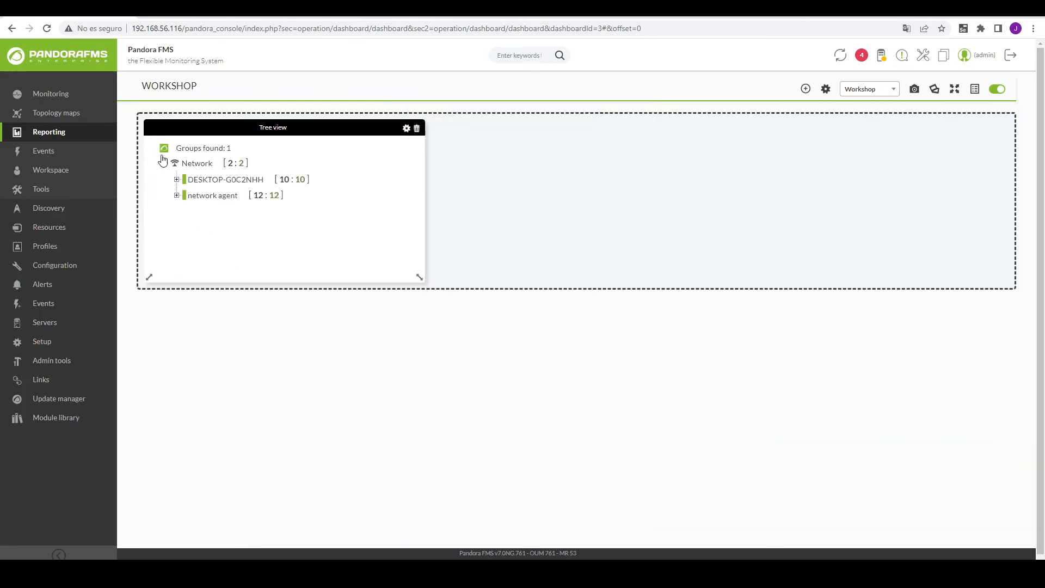
Expand the DESKTOP-G0C2NHH agent in the Tree view widget, look through its modules and collapse it again
click(176, 180)
scroll(275, 224, down, 4)
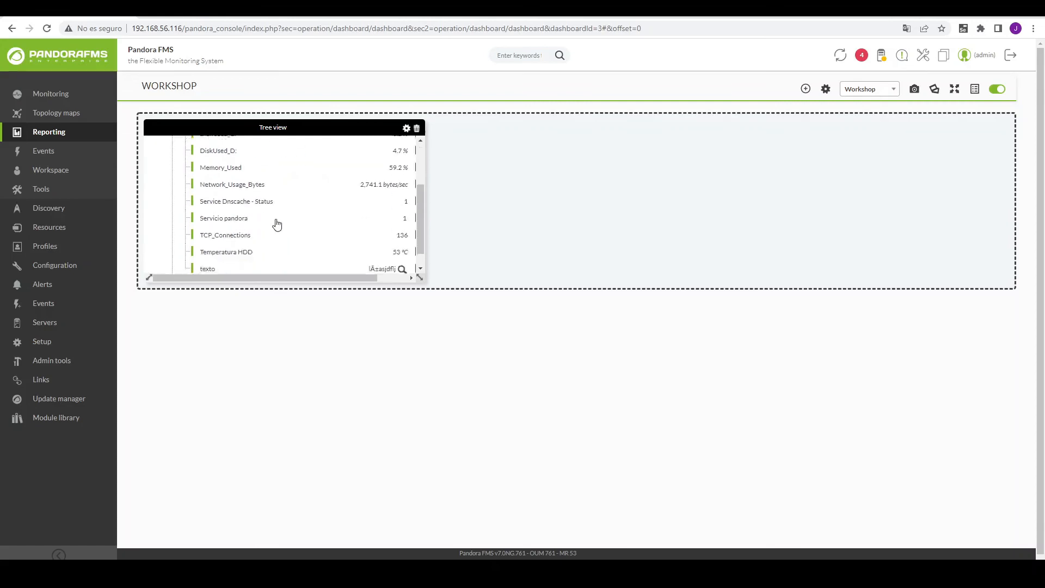
scroll(274, 225, up, 4)
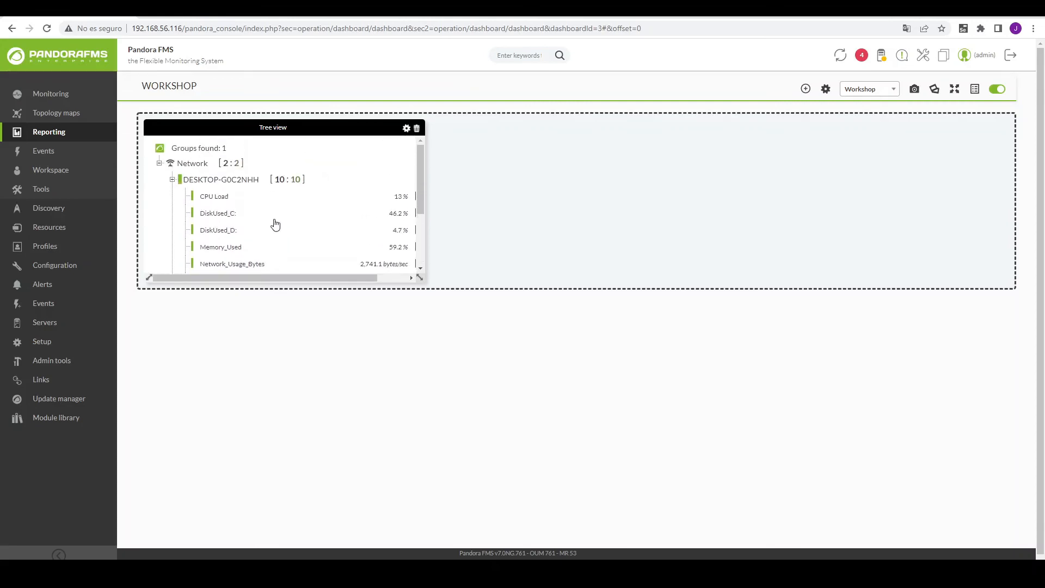
click(173, 180)
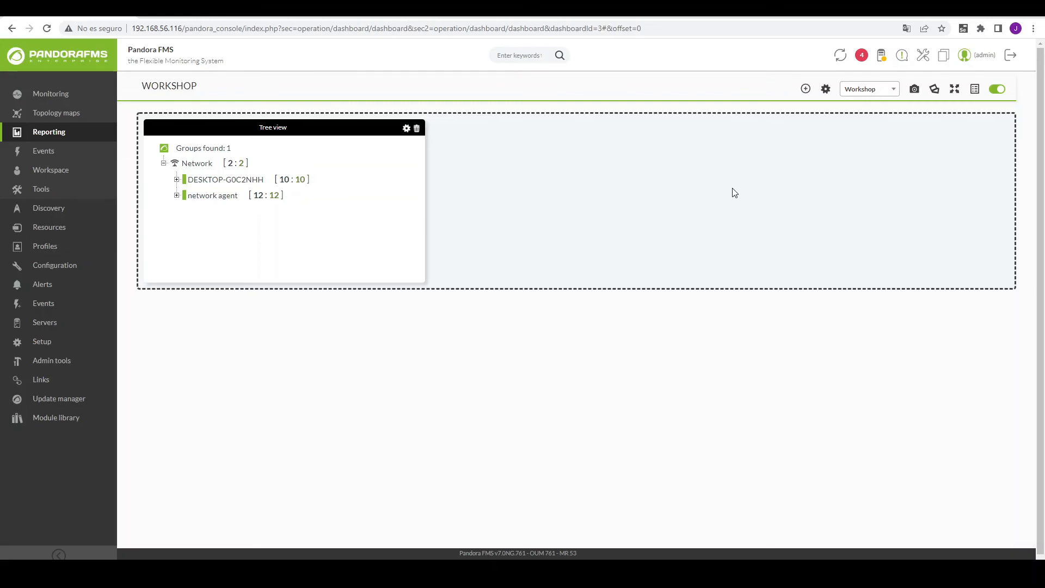
Add a second cell to the dashboard, search the widgets for "graph" and place the Agent module graph widget there
click(806, 90)
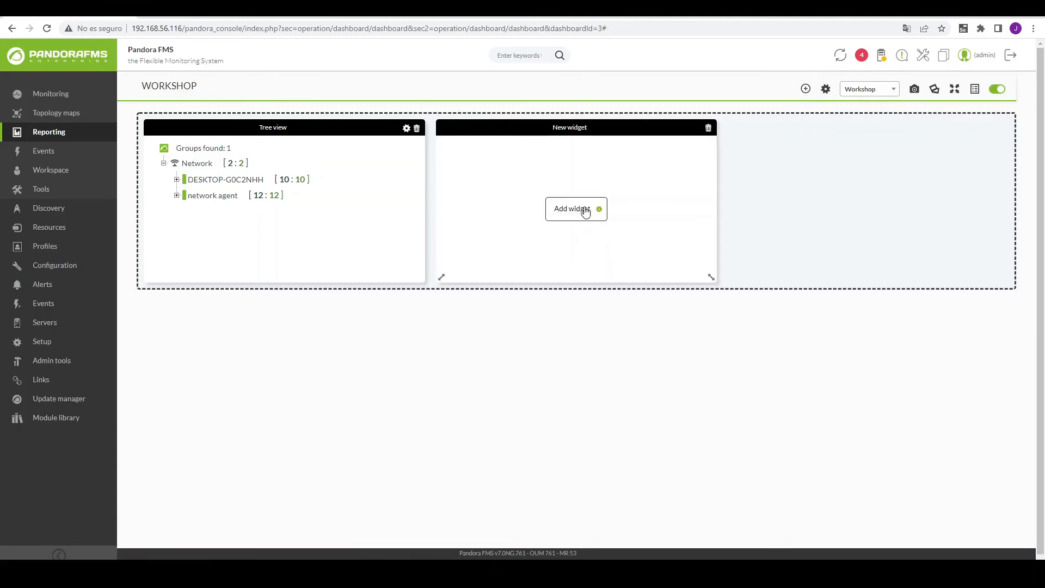
click(585, 212)
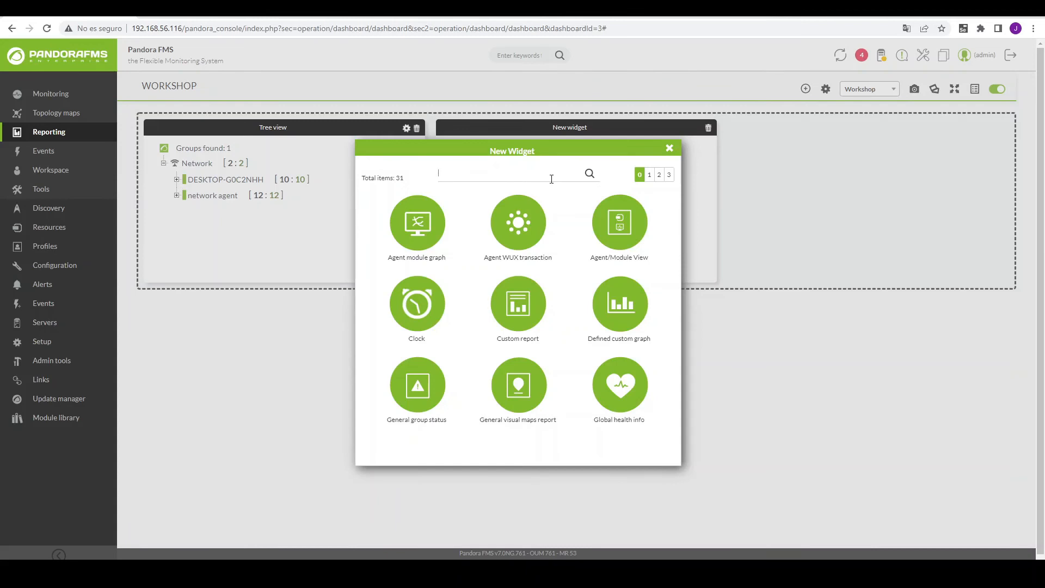
text(graph)
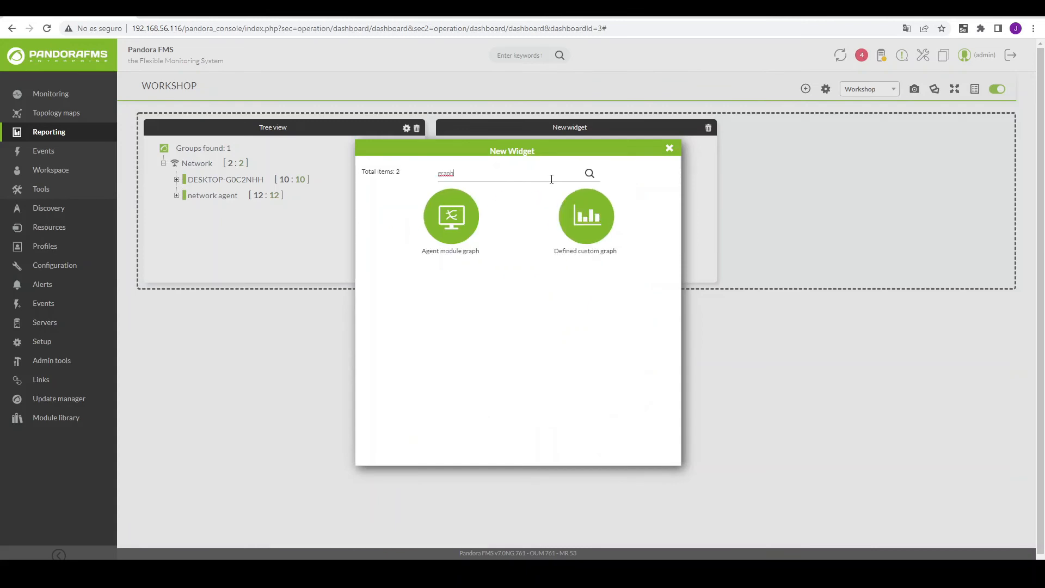
click(467, 220)
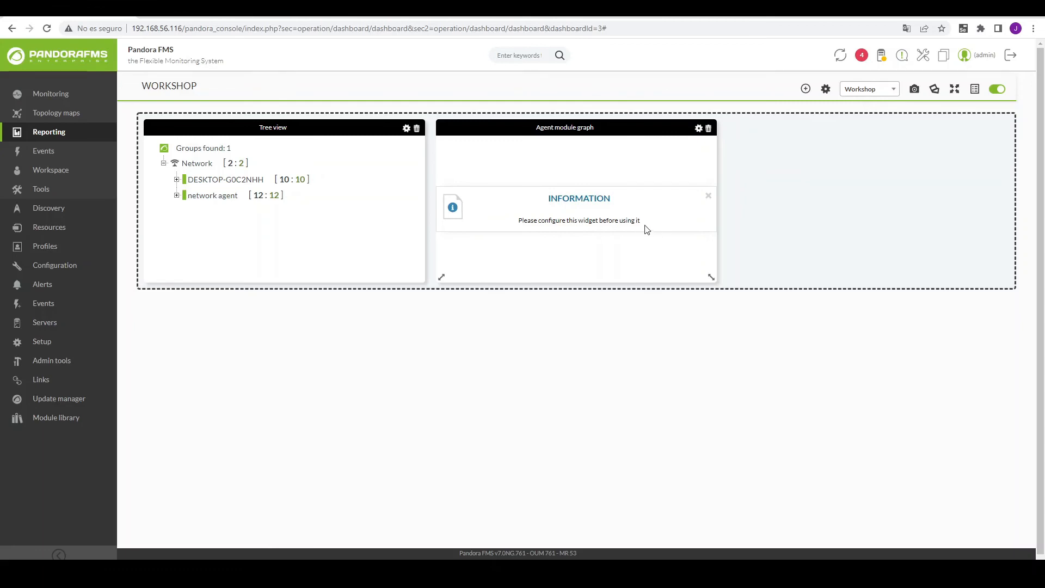
Configure the Agent module graph widget for agent v759 and module Memory_Used, keeping the legend and the 1 day interval
click(698, 129)
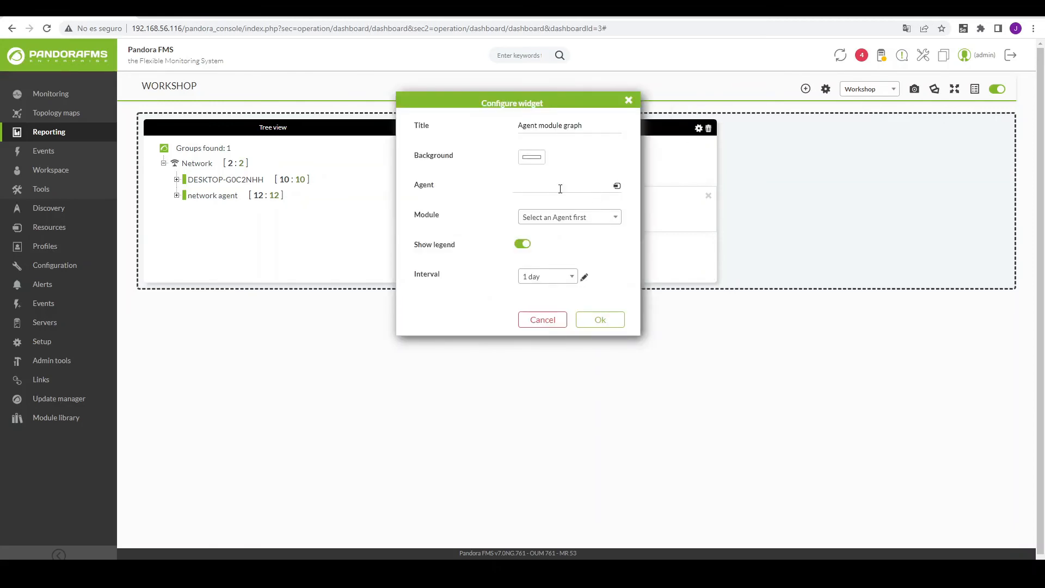
click(560, 188)
text(v759)
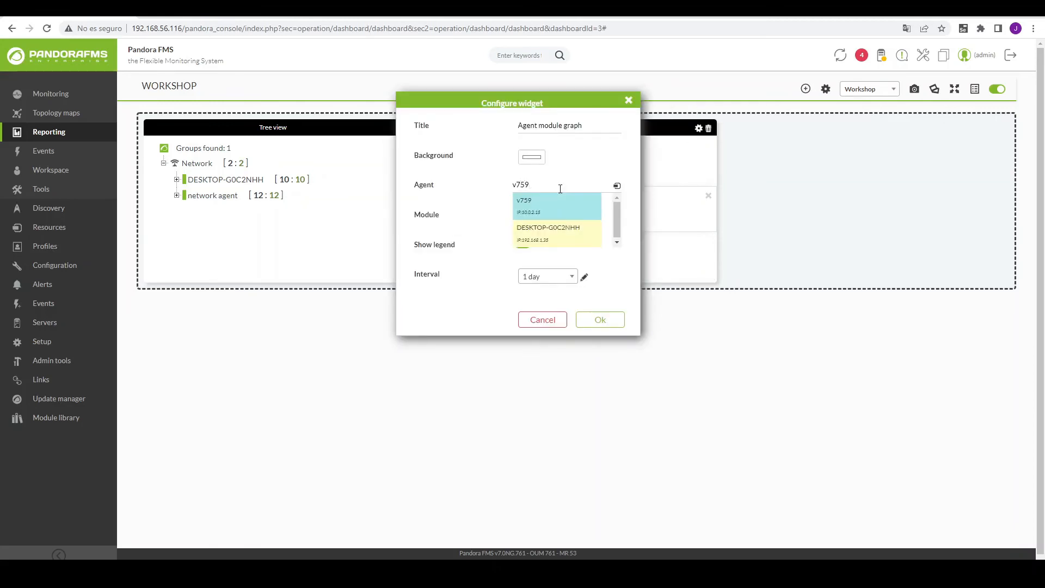
click(542, 209)
click(552, 218)
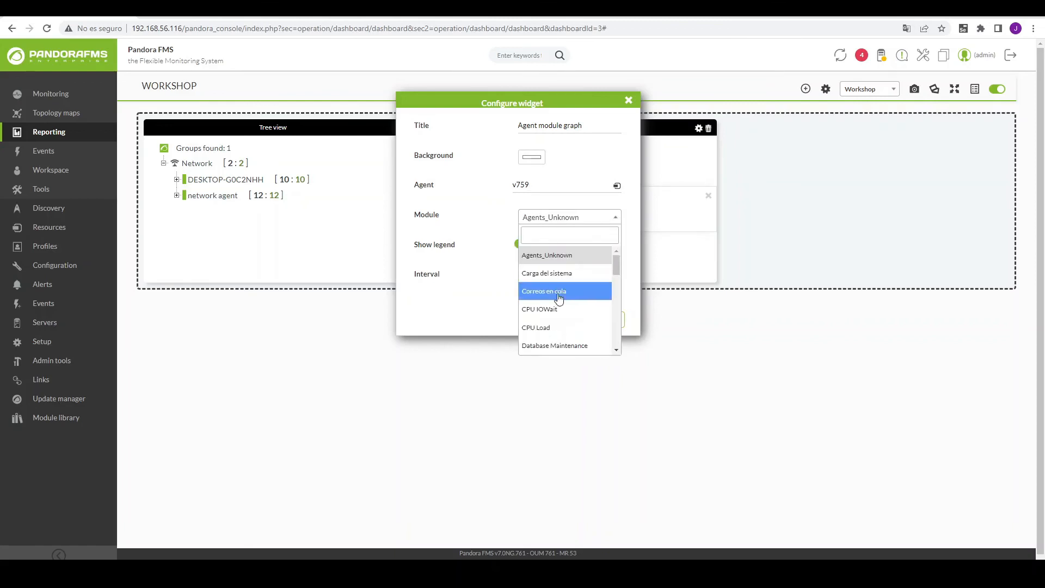
scroll(552, 310, down, 2)
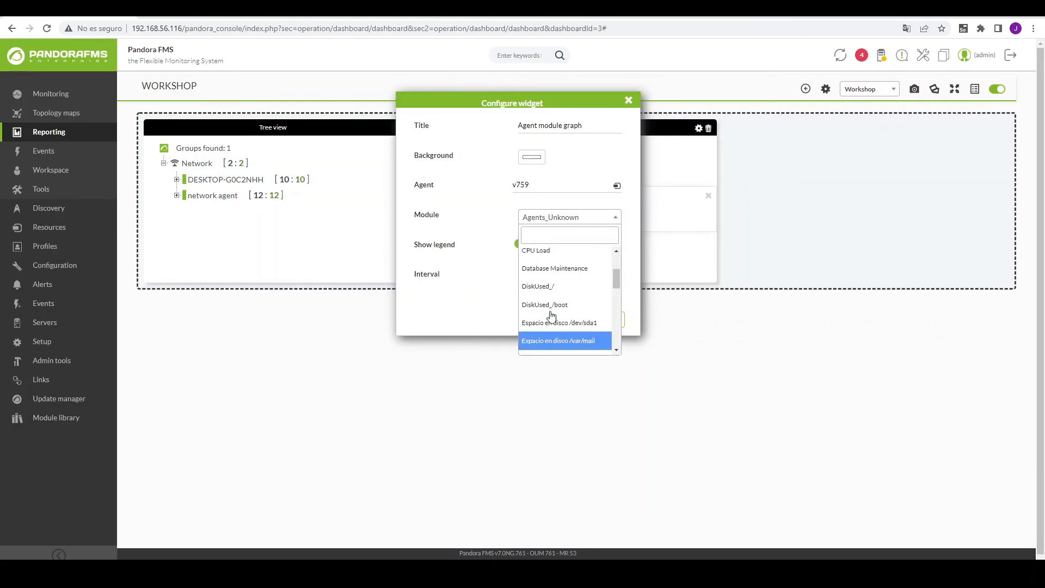
scroll(551, 314, up, 1)
text(mem)
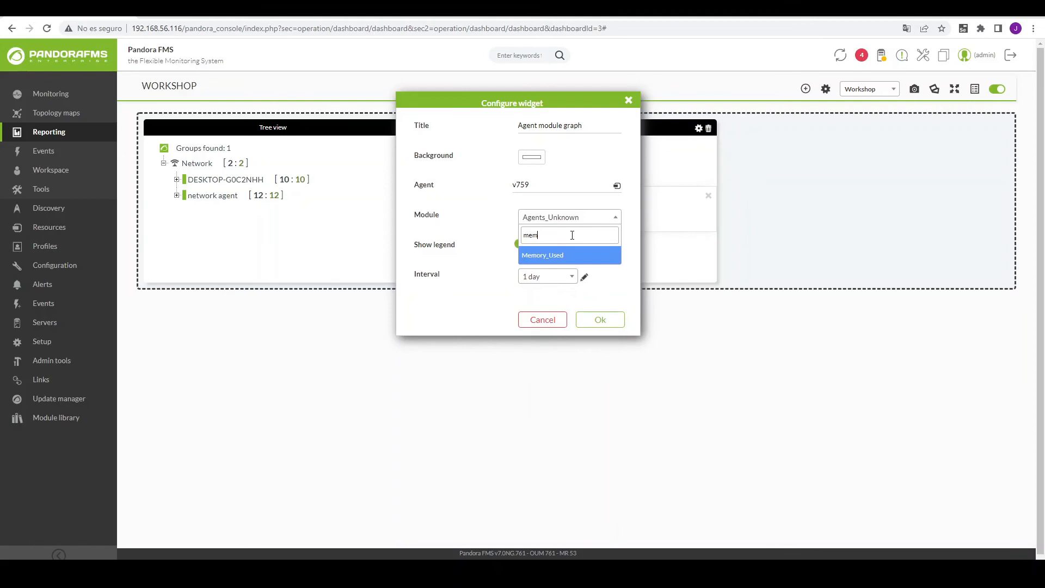
click(549, 255)
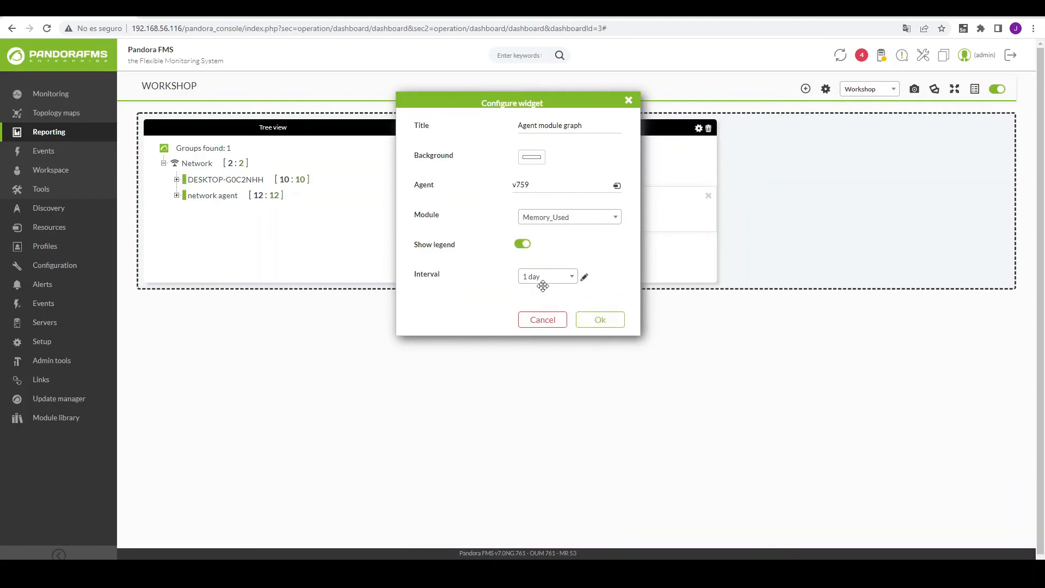
click(601, 321)
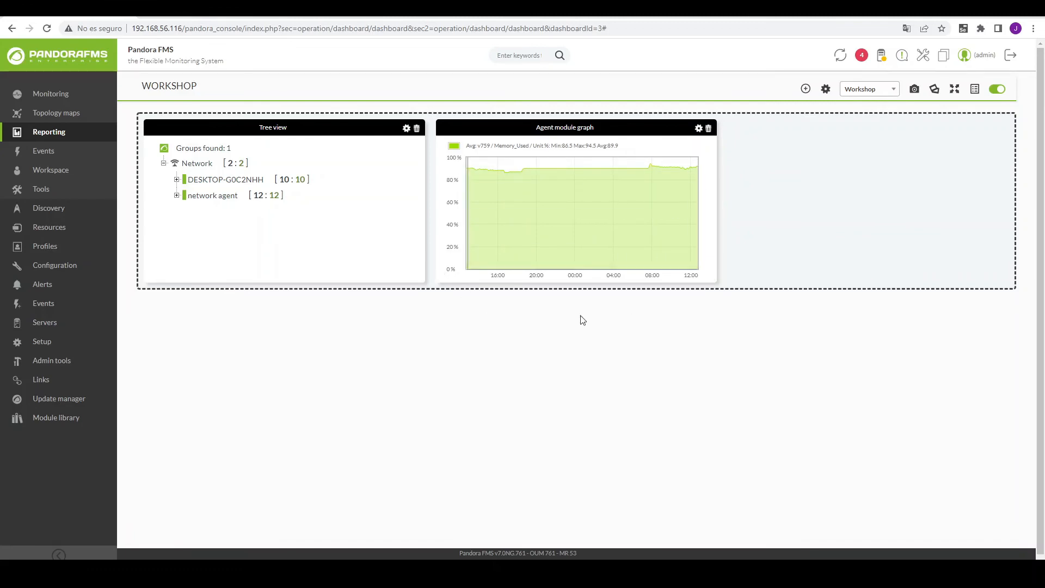
Add a third cell to the dashboard, search the widgets for "agent" and place the Agent/Module View widget there
click(805, 90)
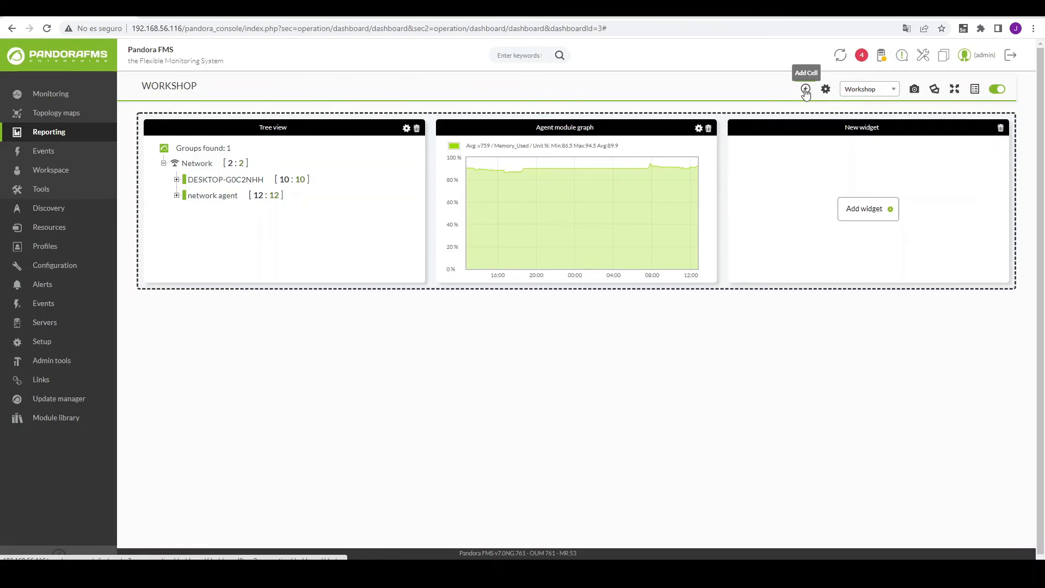
click(870, 217)
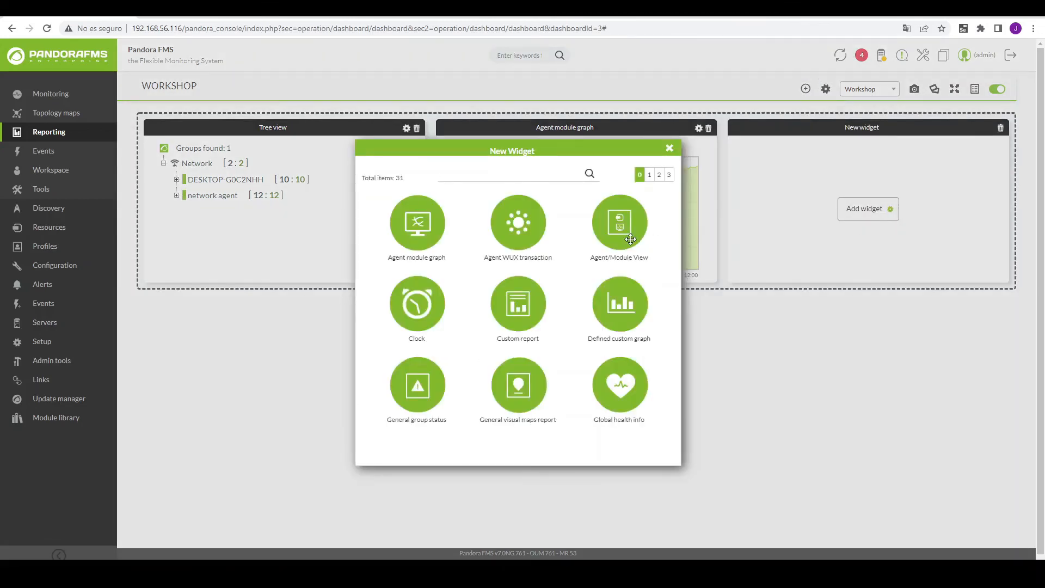
text(aget)
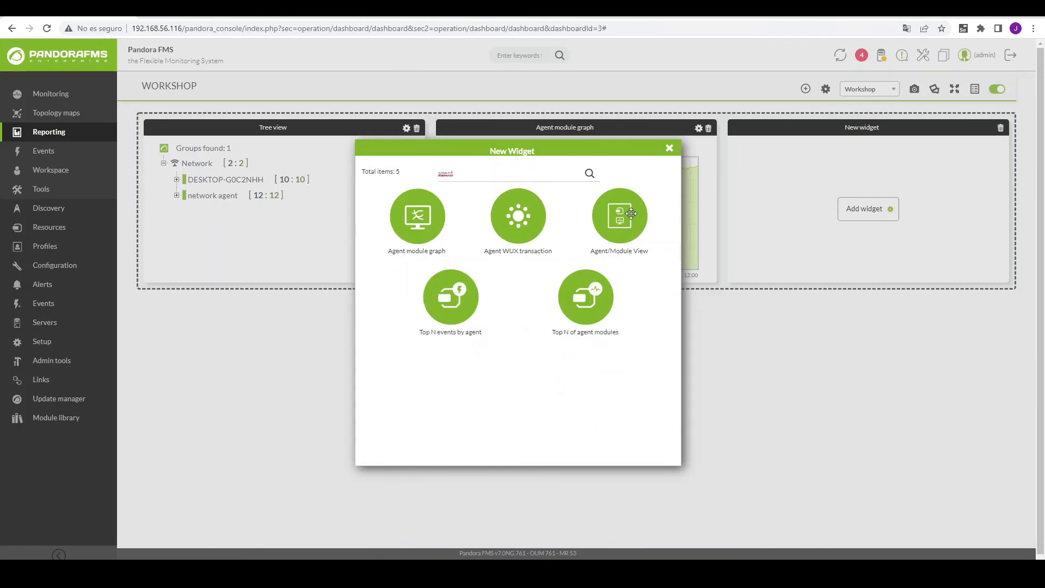
click(630, 214)
Set the Agent/Module View widget to Show module status for network agent and v759, with Only common modules disabled
click(990, 129)
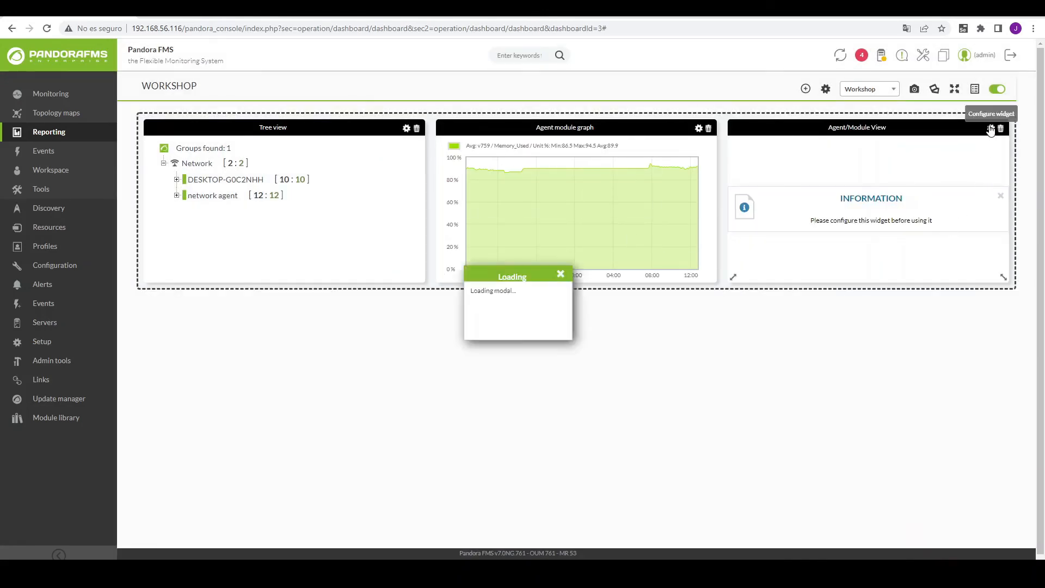
click(464, 329)
ctrl+click(450, 343)
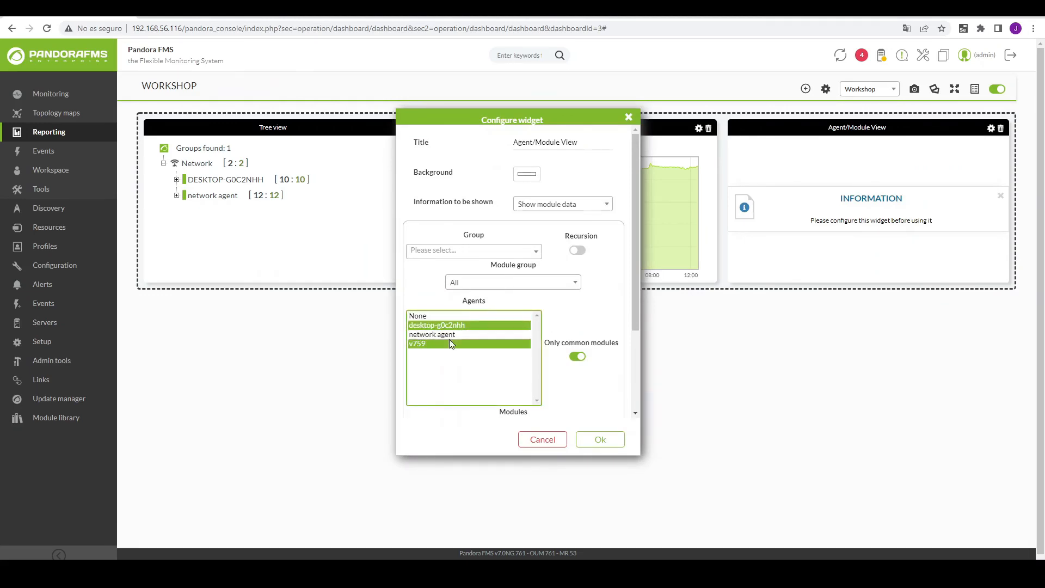
click(554, 206)
click(556, 255)
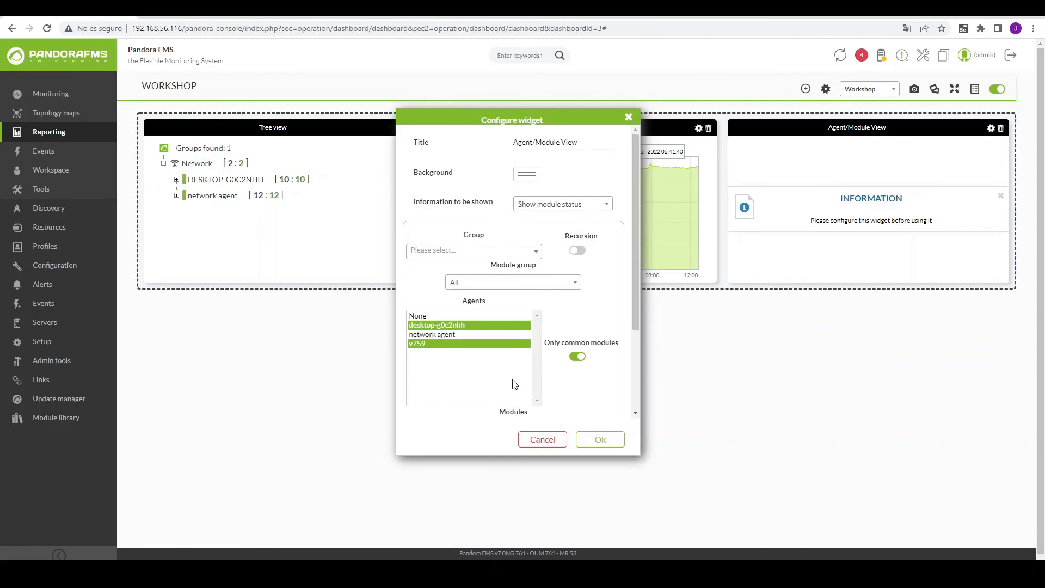
scroll(515, 384, down, 3)
click(578, 249)
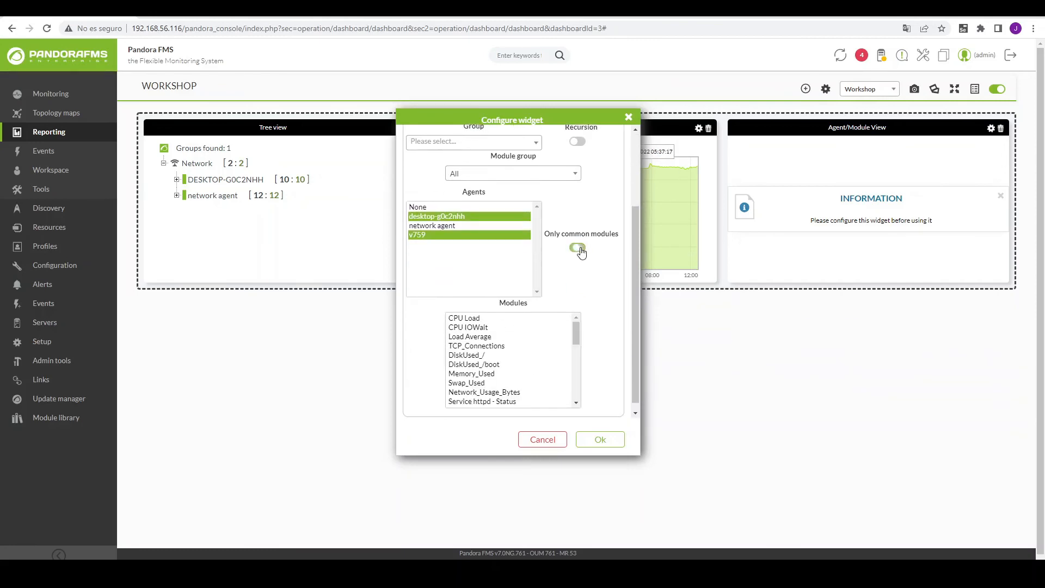
click(435, 225)
ctrl+click(420, 235)
Select the modules Correos en cola, wan2_ifOperStatus and port7_ifOperStatus for the Agent/Module View widget
scroll(512, 339, down, 2)
scroll(524, 364, down, 3)
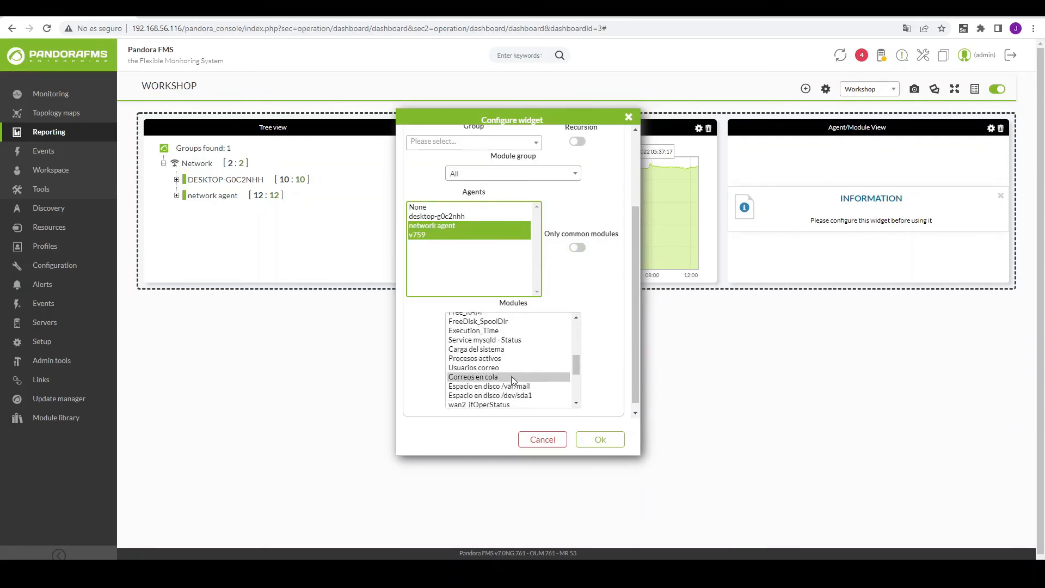
click(517, 375)
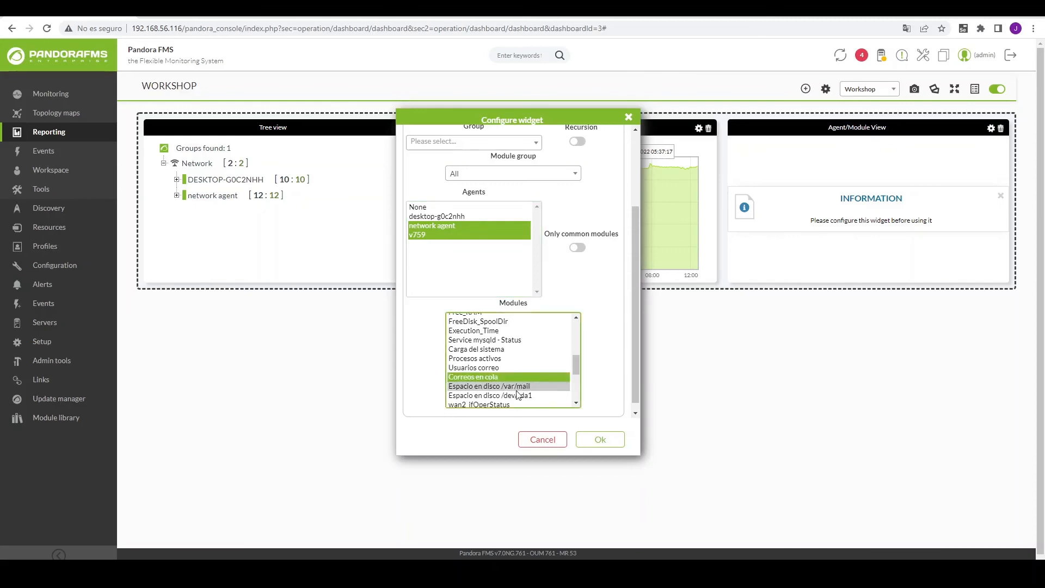
scroll(520, 378, down, 2)
ctrl+click(520, 350)
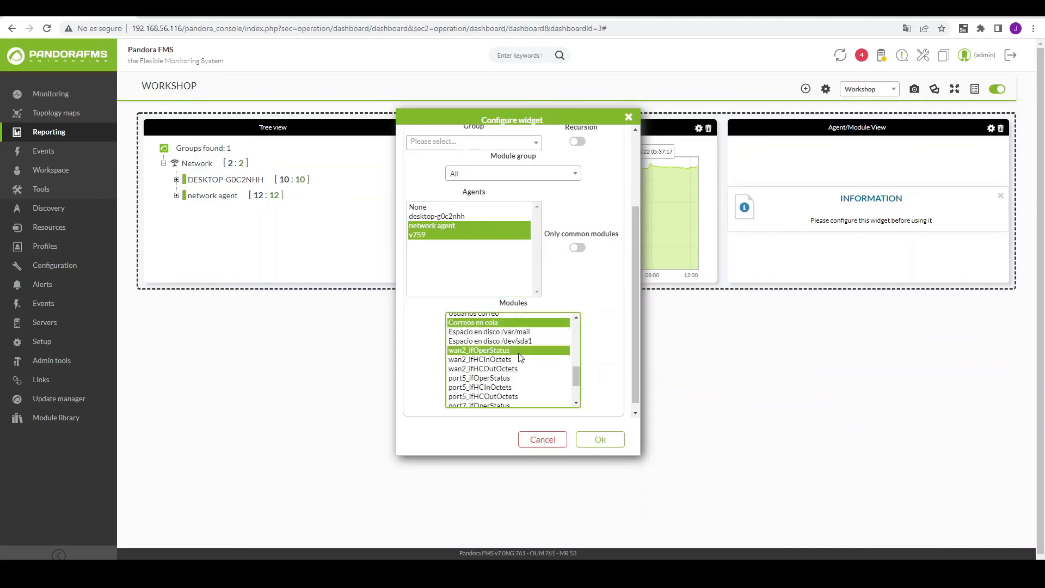
scroll(514, 381, down, 2)
ctrl+click(520, 351)
Add the modules Service httpd - Status and Service mysqld - Status to the selection and save the widget configuration
scroll(522, 376, up, 5)
scroll(524, 381, up, 2)
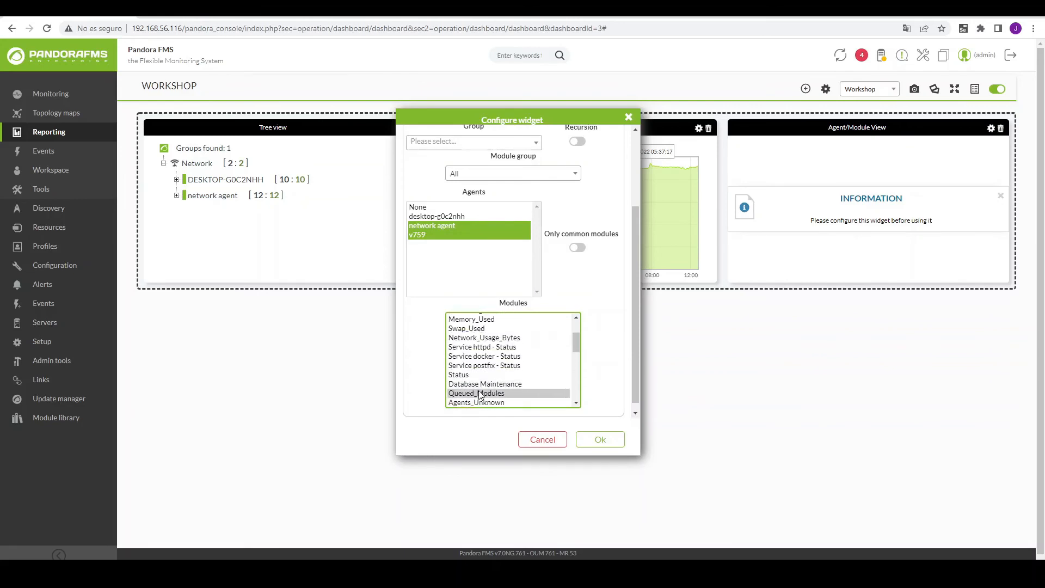
ctrl+click(511, 348)
scroll(504, 373, down, 1)
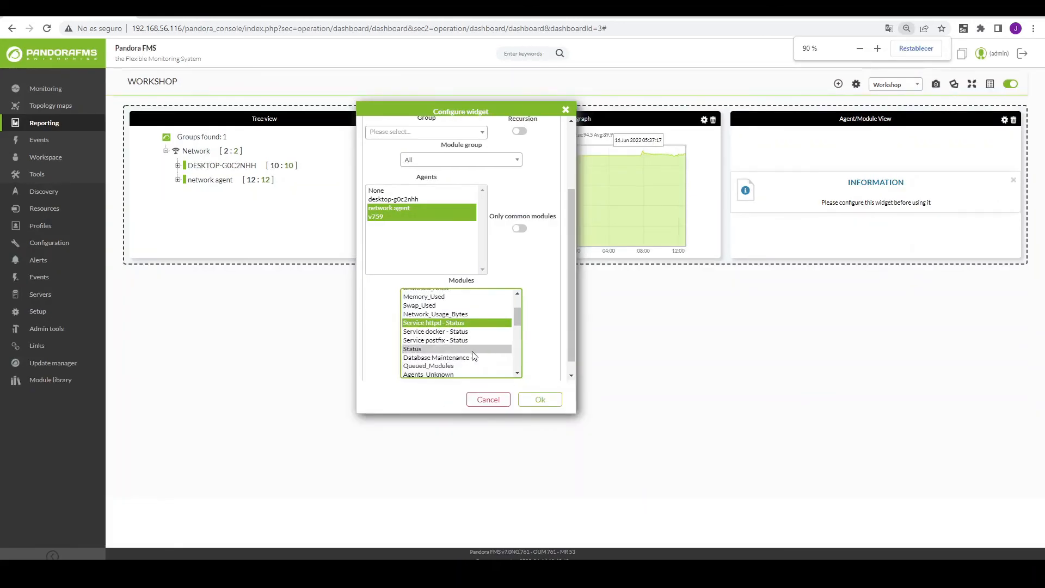
scroll(501, 354, up, 1)
scroll(498, 338, up, 2)
scroll(498, 337, down, 6)
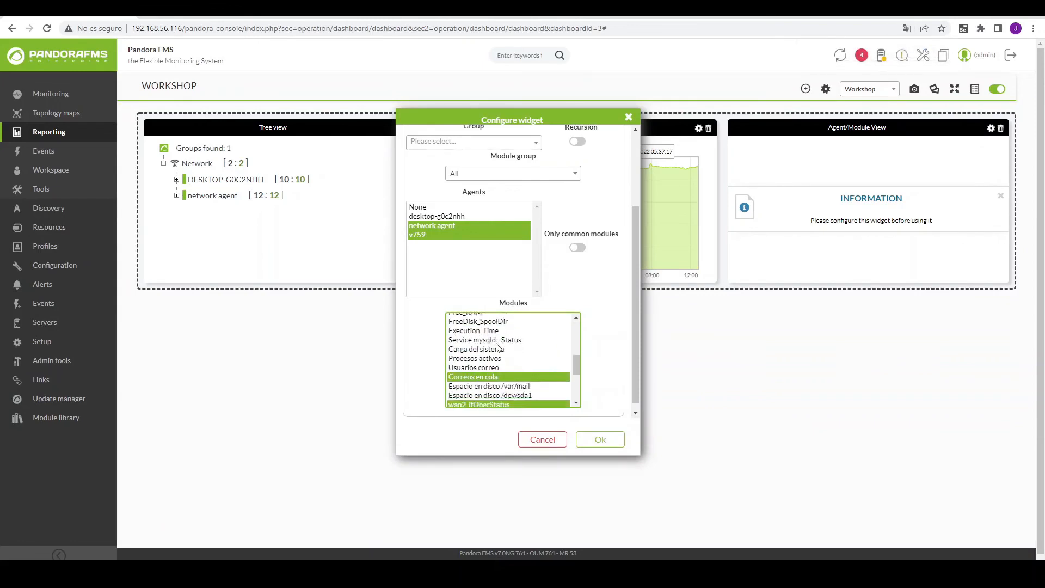
scroll(495, 354, up, 2)
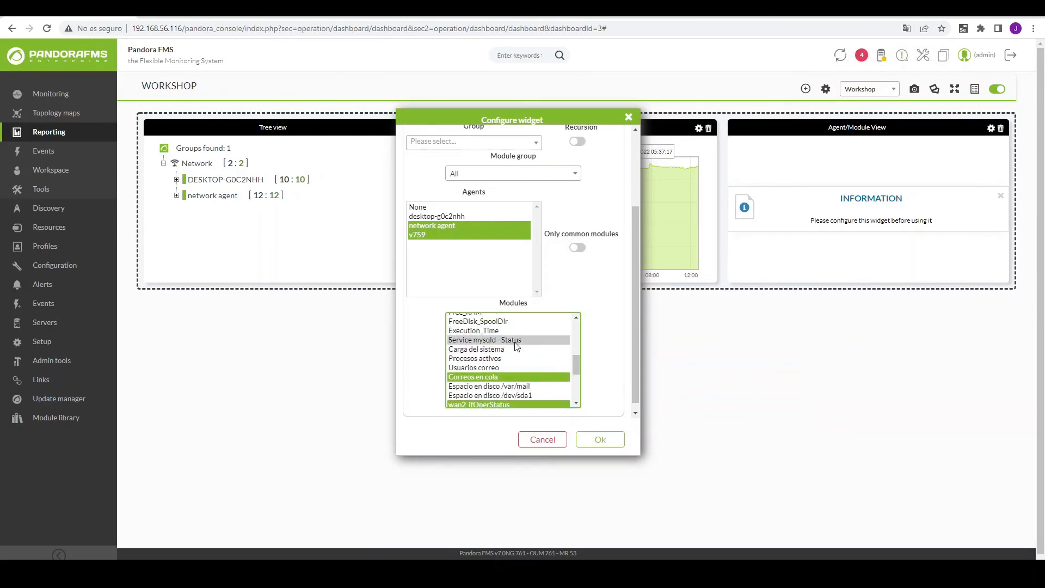
ctrl+click(516, 340)
click(600, 441)
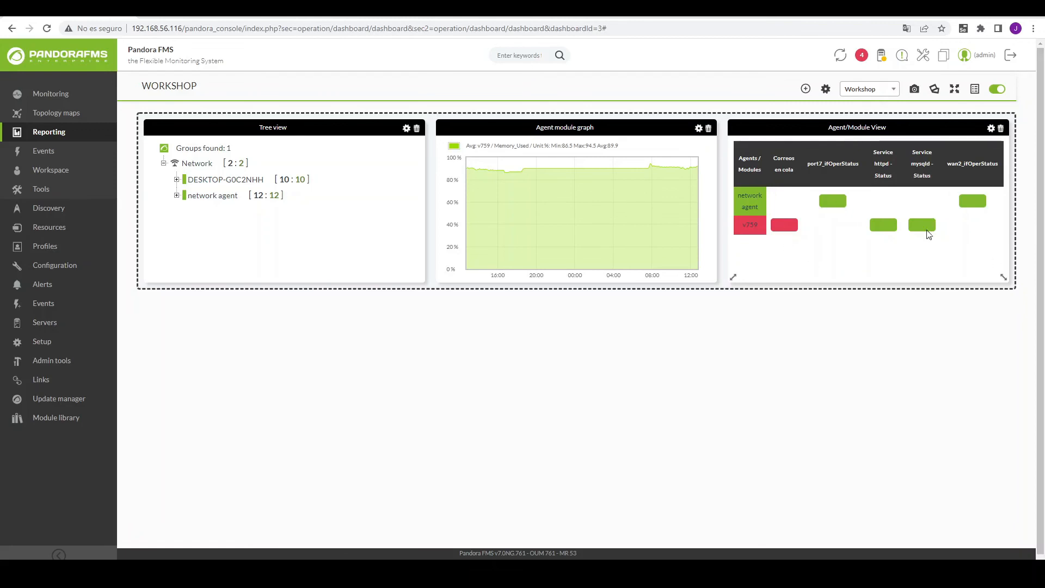
Add a fourth cell to the dashboard, search the widgets for "consol" and place the Visual Console widget there
click(805, 89)
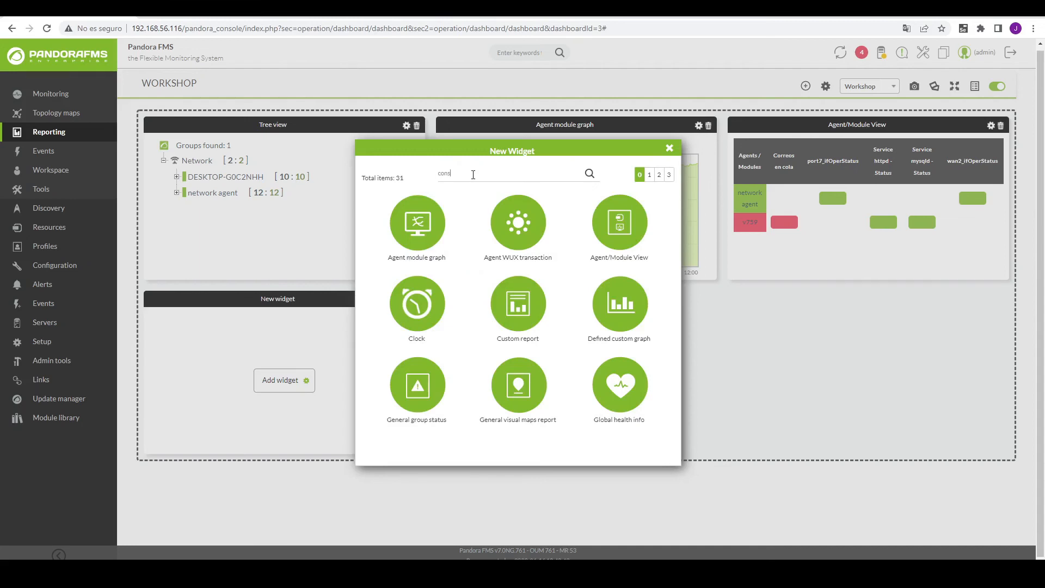
text(o)
text(l)
click(524, 214)
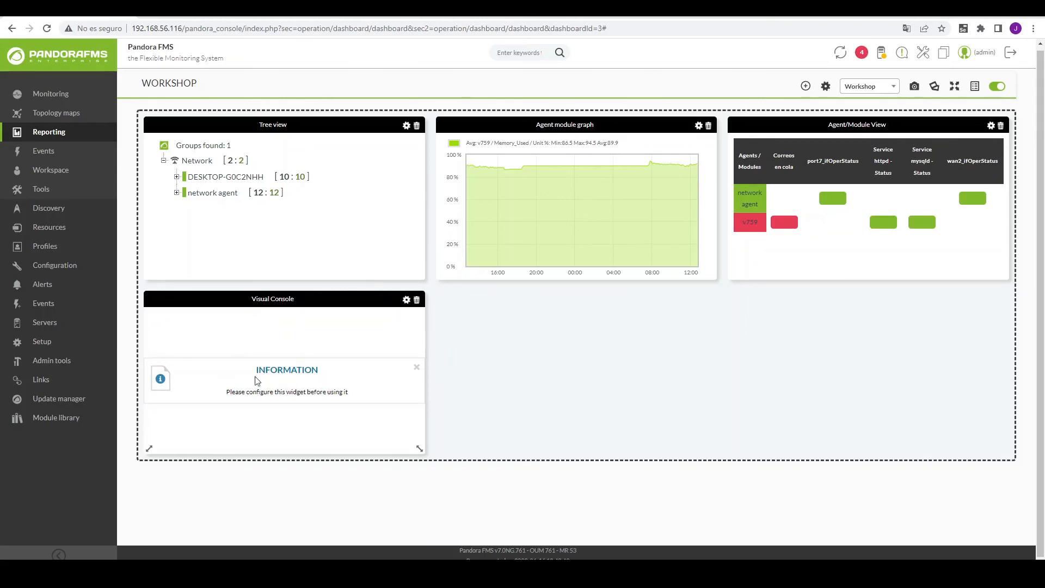
Configure the Visual Console widget to display the Workshop visual console
click(406, 300)
click(553, 180)
scroll(555, 253, down, 5)
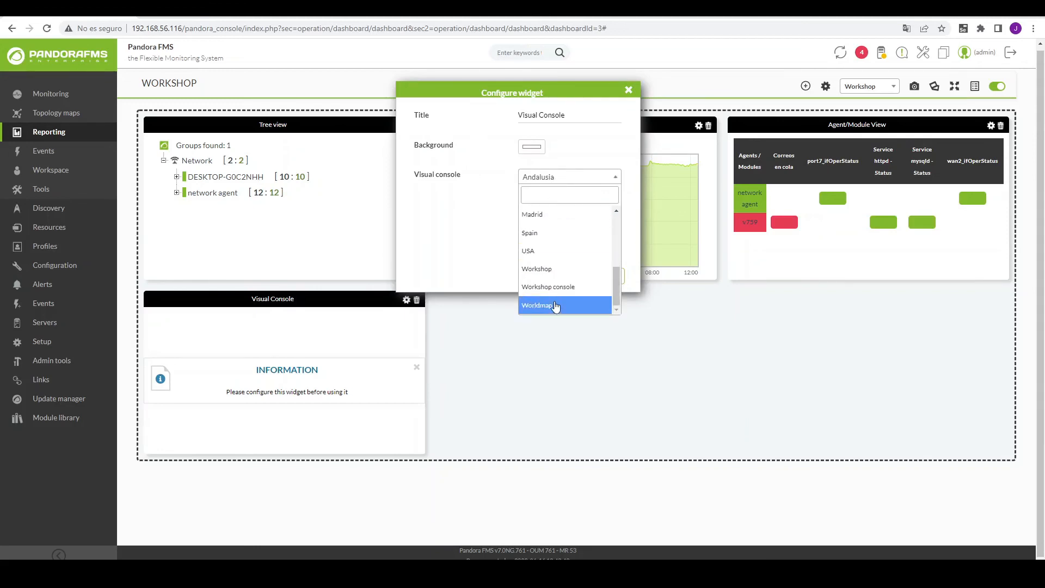
click(558, 271)
click(588, 279)
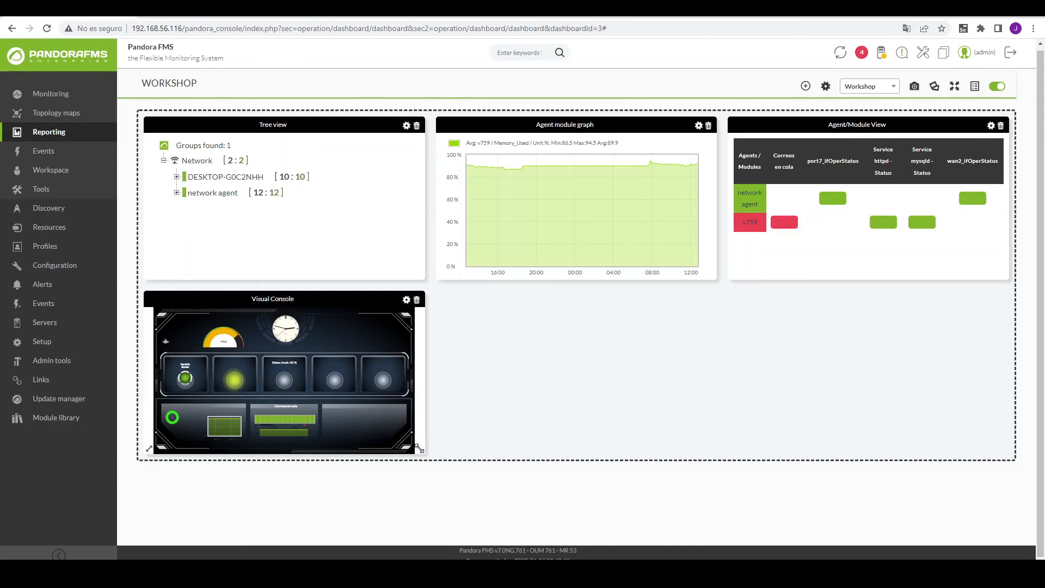
Enlarge the Visual Console widget to the full width of the dashboard and make it taller
drag(419, 447, 993, 557)
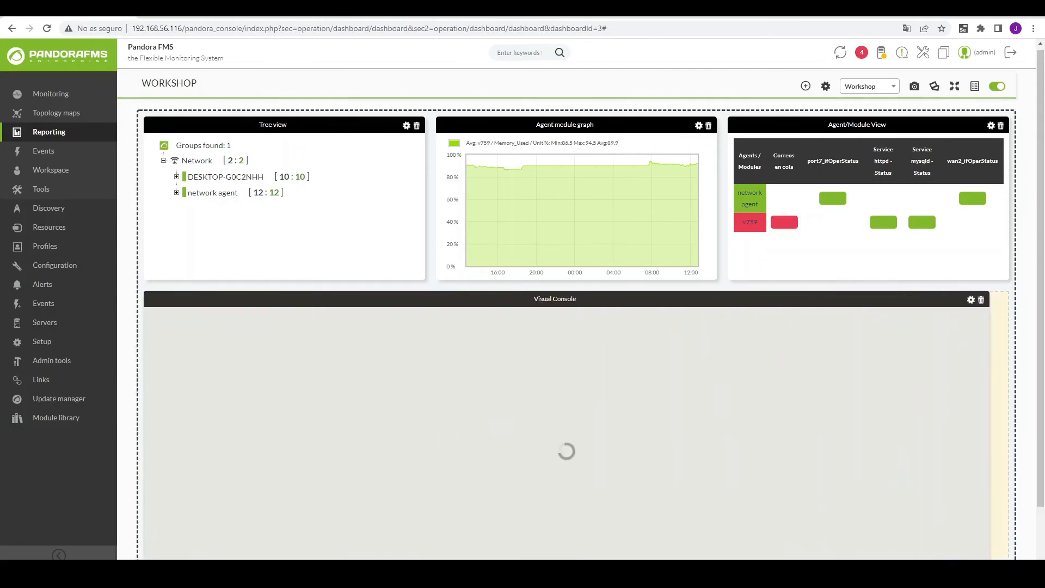
scroll(956, 429, down, 1)
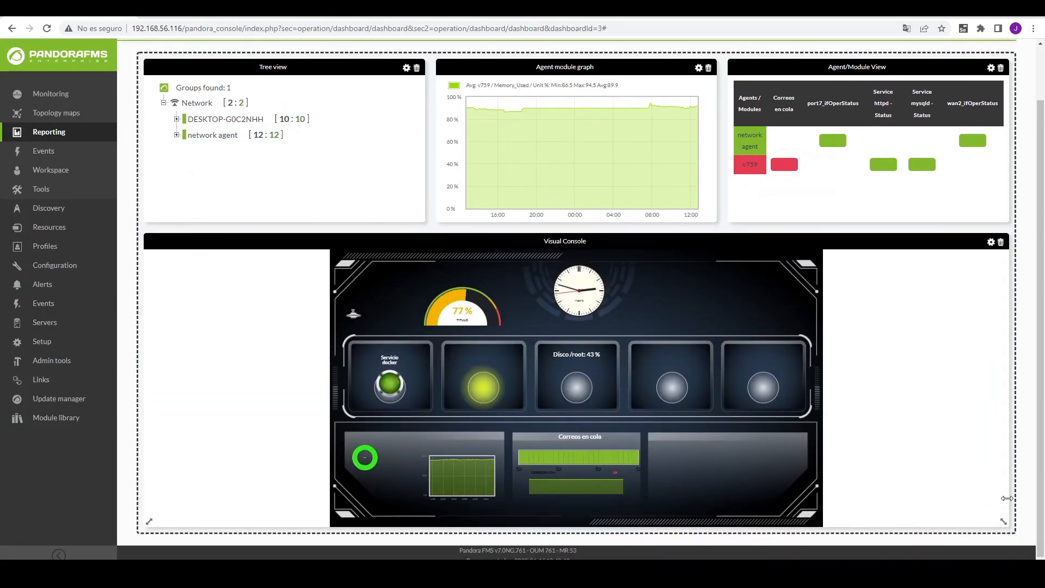
drag(1003, 521, 1004, 547)
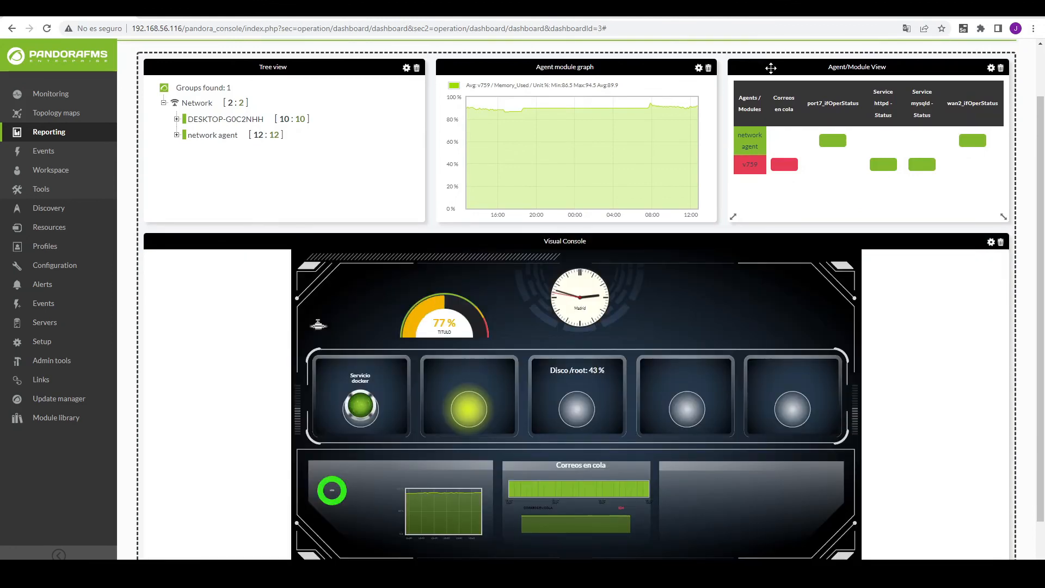
Rearrange the upper row so Agent/Module View sits in the middle and Agent module graph at its right end
drag(770, 68, 479, 77)
drag(438, 235, 782, 120)
scroll(927, 454, down, 1)
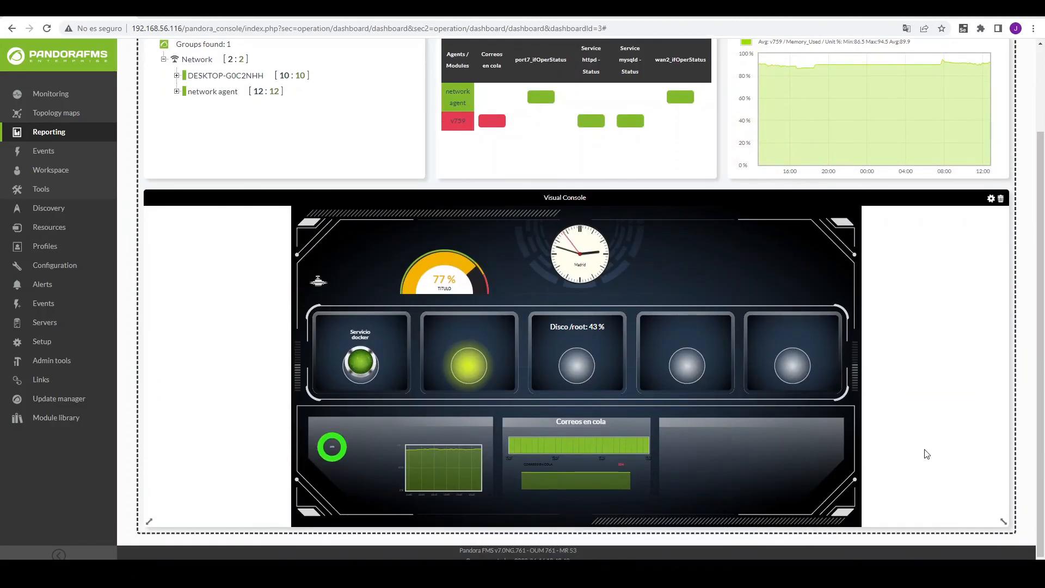
Add a cell below the Visual Console widget, search the widgets for "repo" and place the Custom report widget there
scroll(887, 303, up, 2)
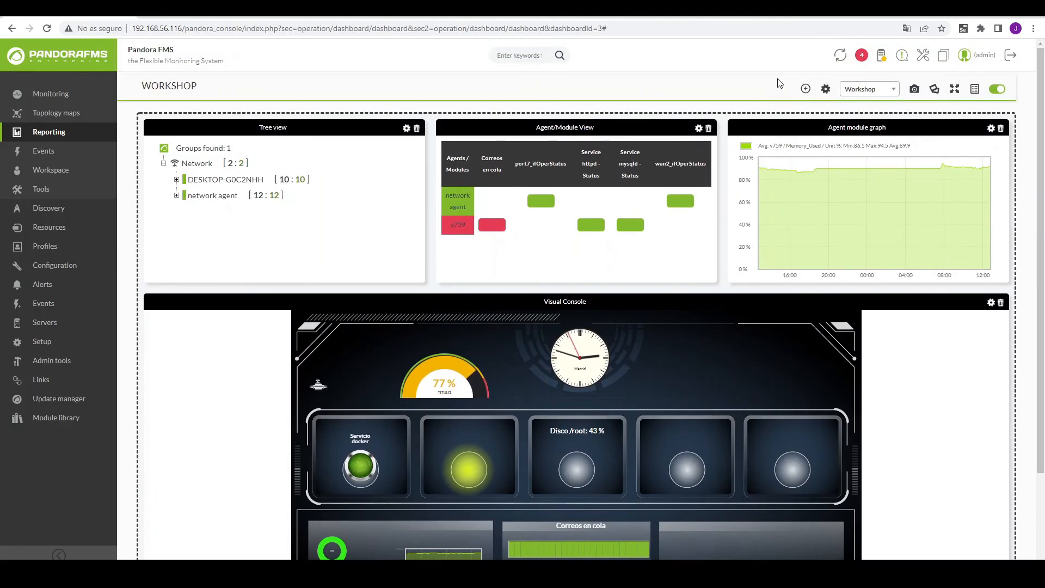
click(806, 89)
scroll(860, 233, down, 5)
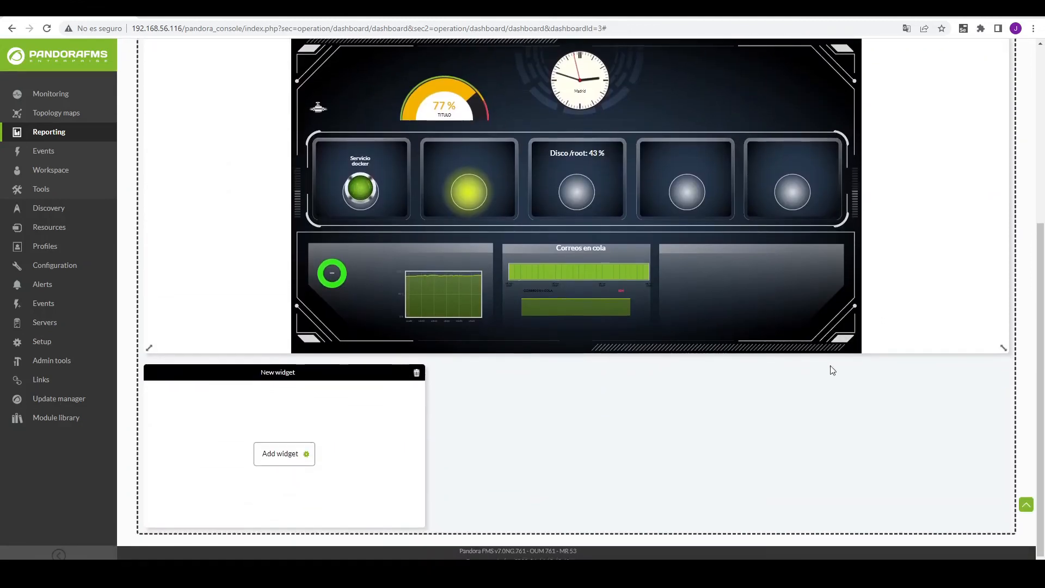
click(285, 453)
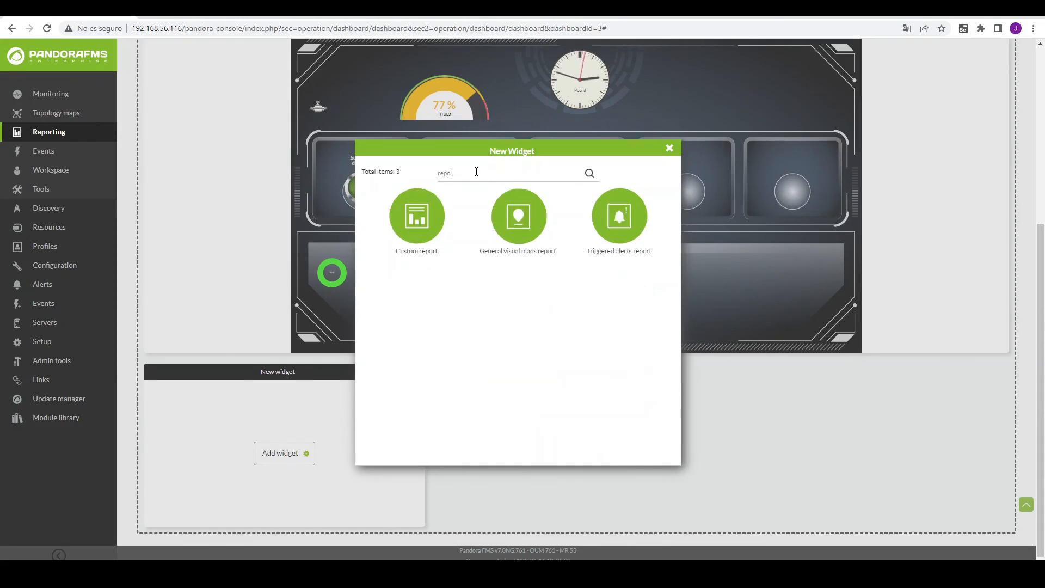
click(430, 220)
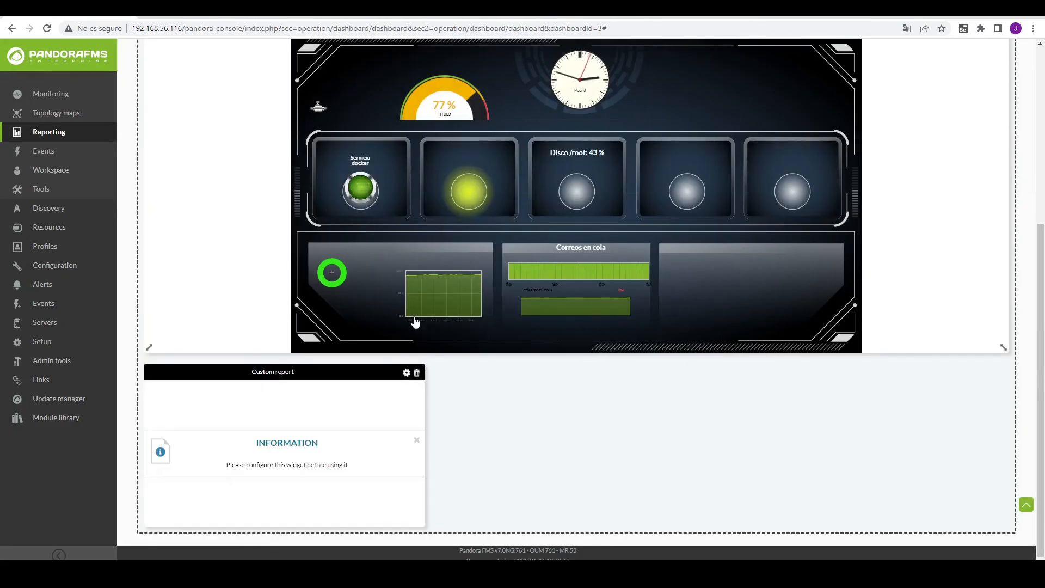
Configure the Custom report widget to show the report named report workshop
click(406, 373)
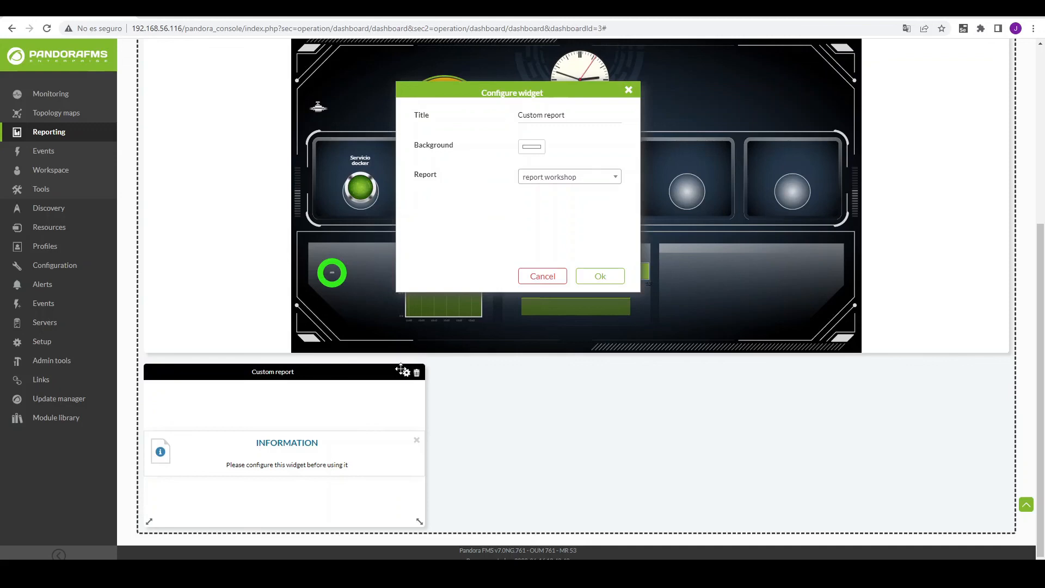
click(565, 178)
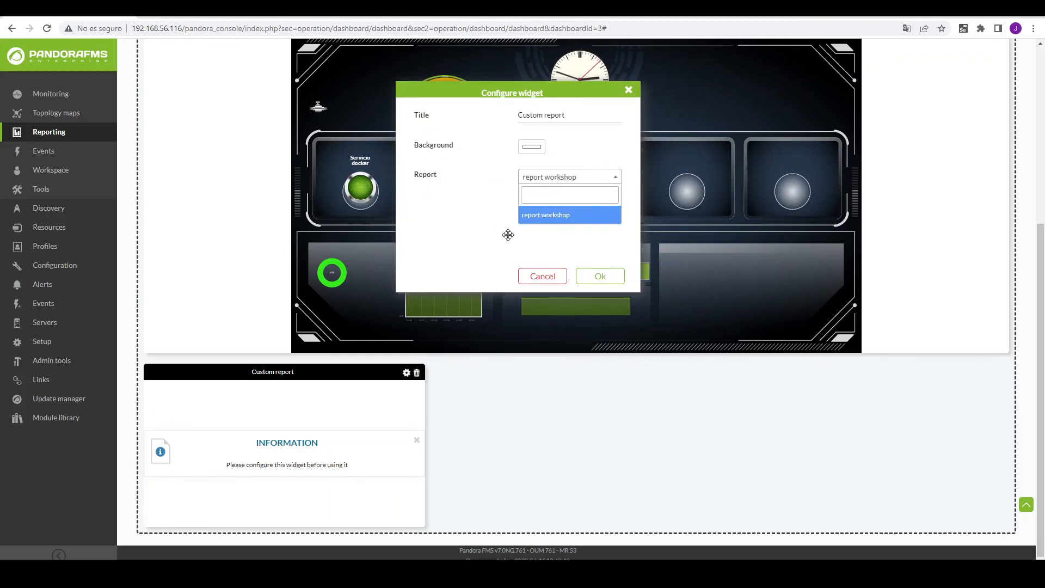
click(508, 234)
click(577, 278)
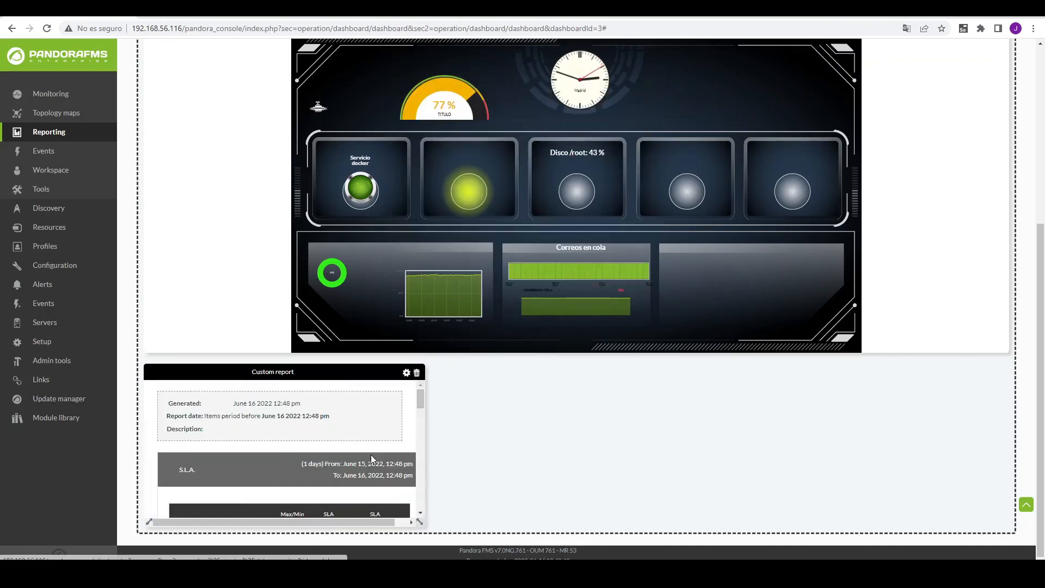
Widen the Custom report widget to the full dashboard width, enlarge its height and look through the report
drag(420, 519, 1009, 555)
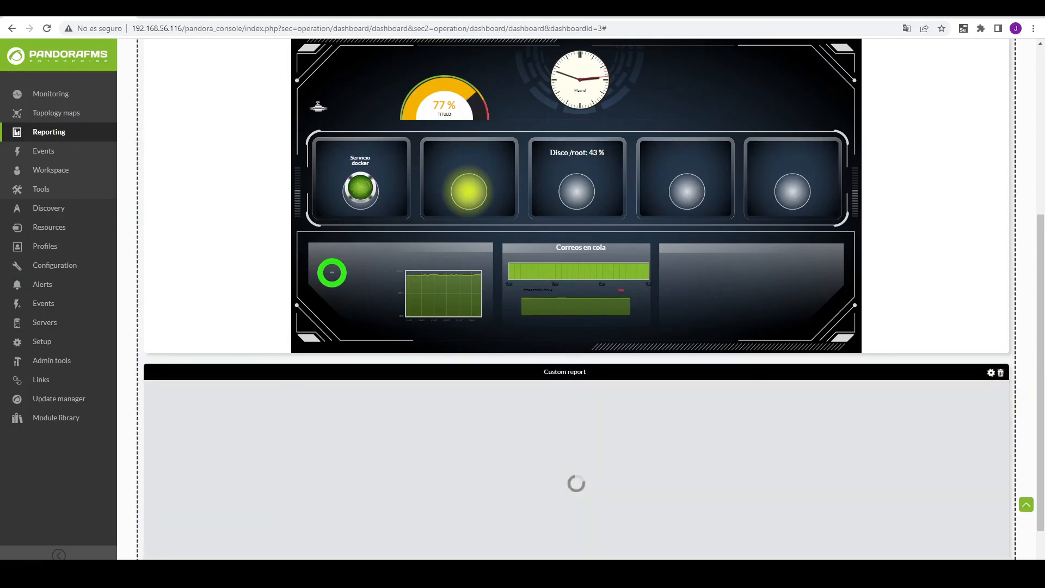
scroll(675, 400, down, 1)
scroll(674, 400, down, 2)
scroll(674, 400, down, 5)
scroll(567, 409, up, 6)
scroll(489, 413, up, 3)
scroll(413, 399, up, 2)
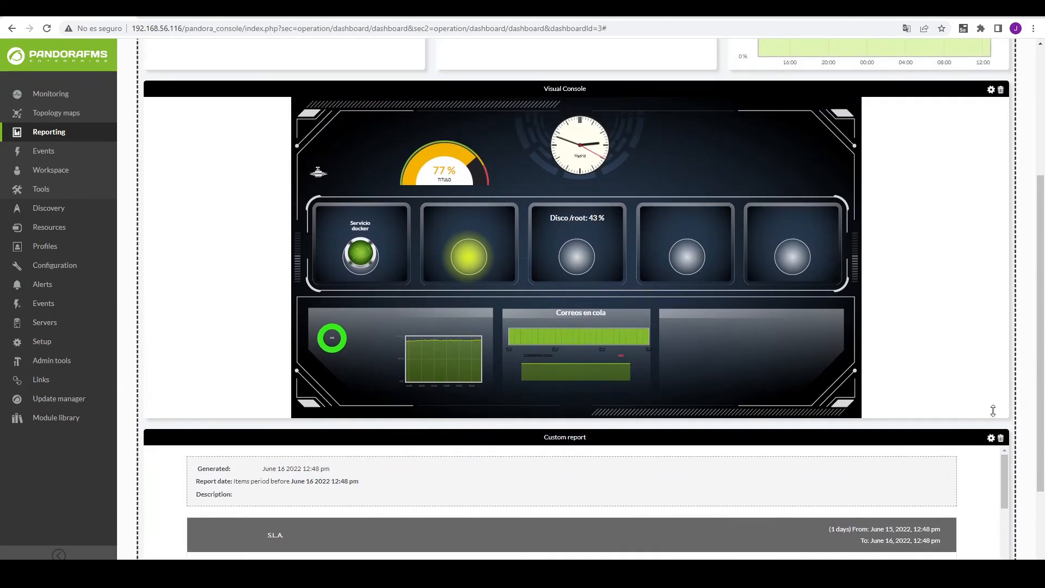
Add a cell below the Custom report widget, search the widgets for "url" and place the URL content widget there
scroll(1026, 408, up, 4)
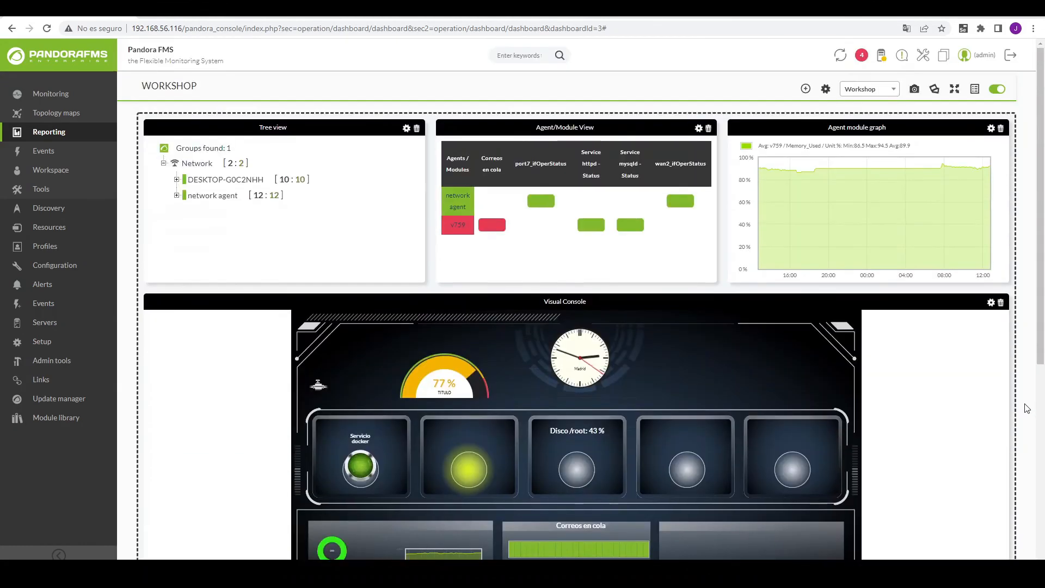
click(805, 89)
scroll(821, 168, down, 6)
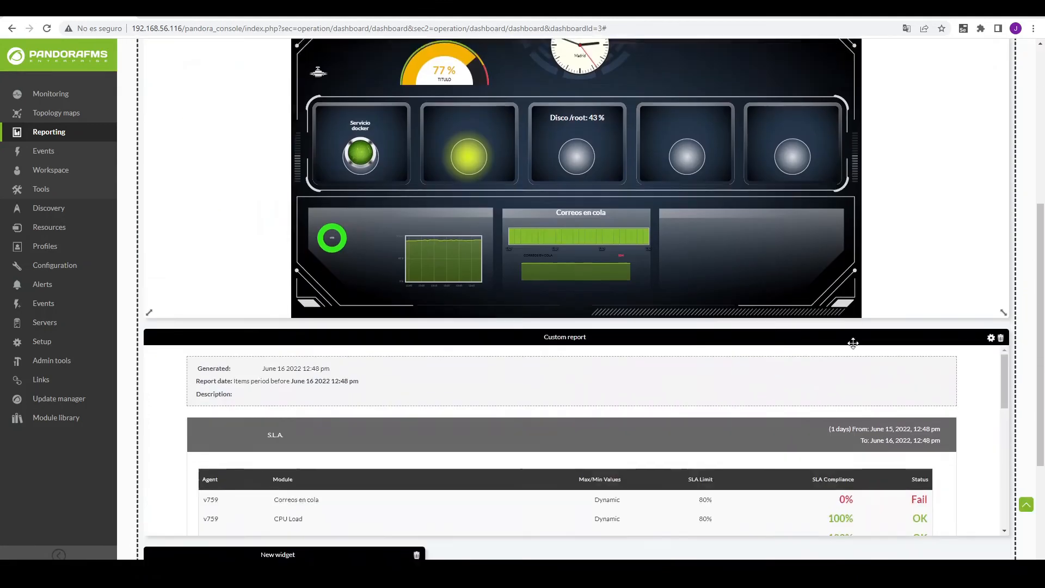
scroll(267, 502, down, 3)
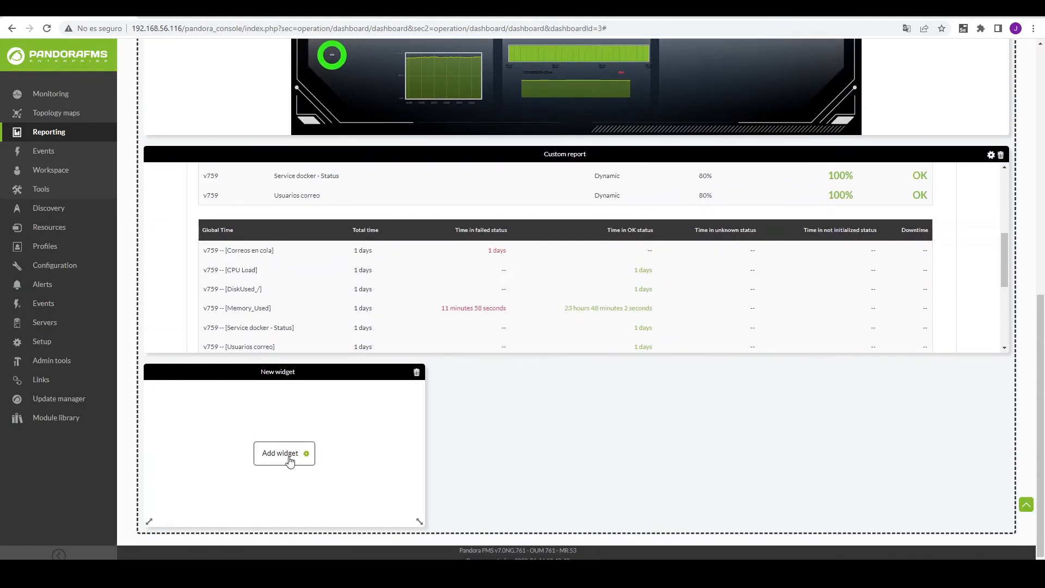
click(288, 460)
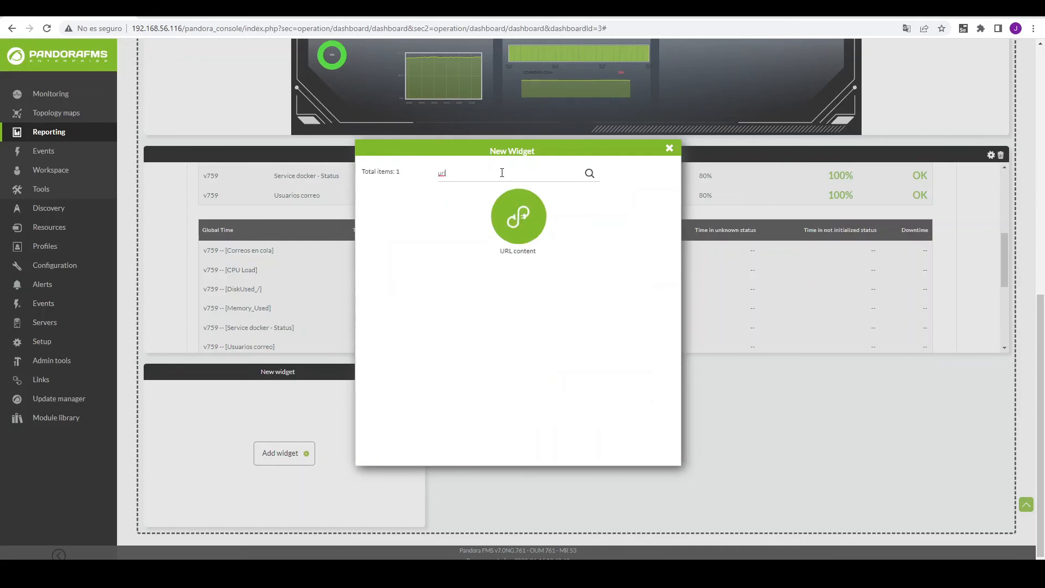
click(523, 206)
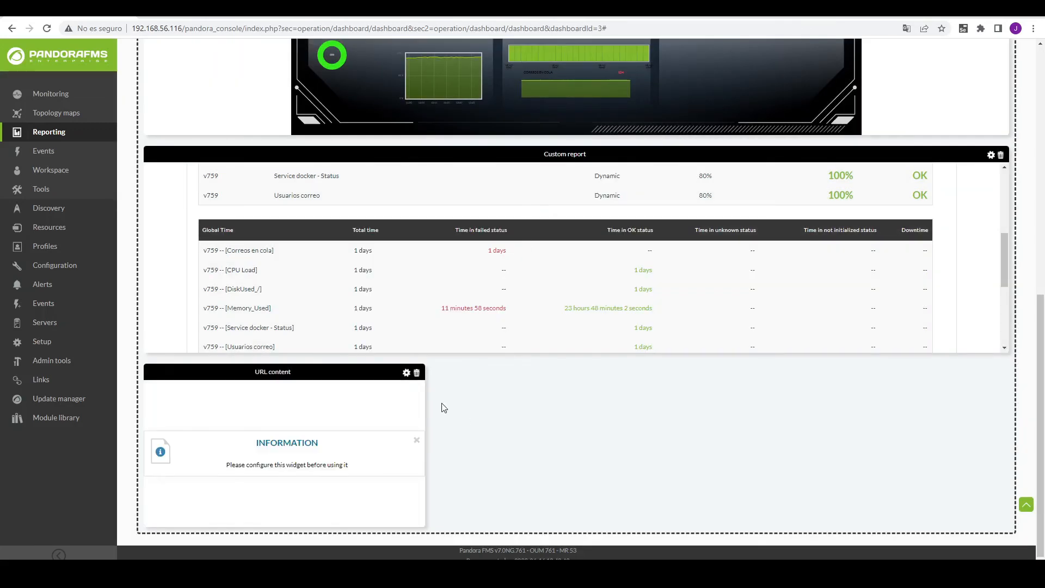
Configure the URL content widget to load the copied public map link
click(407, 373)
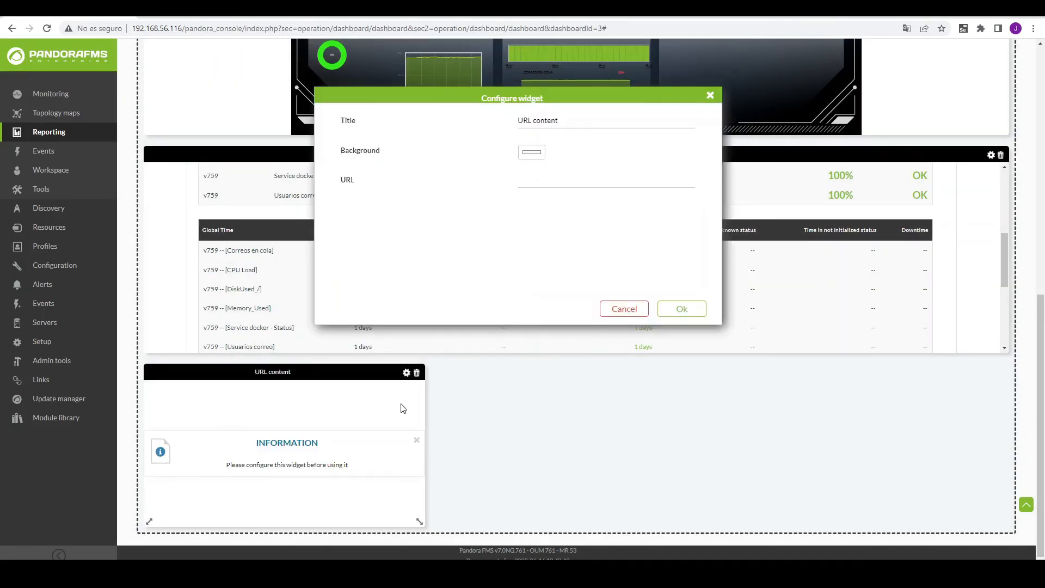
click(542, 181)
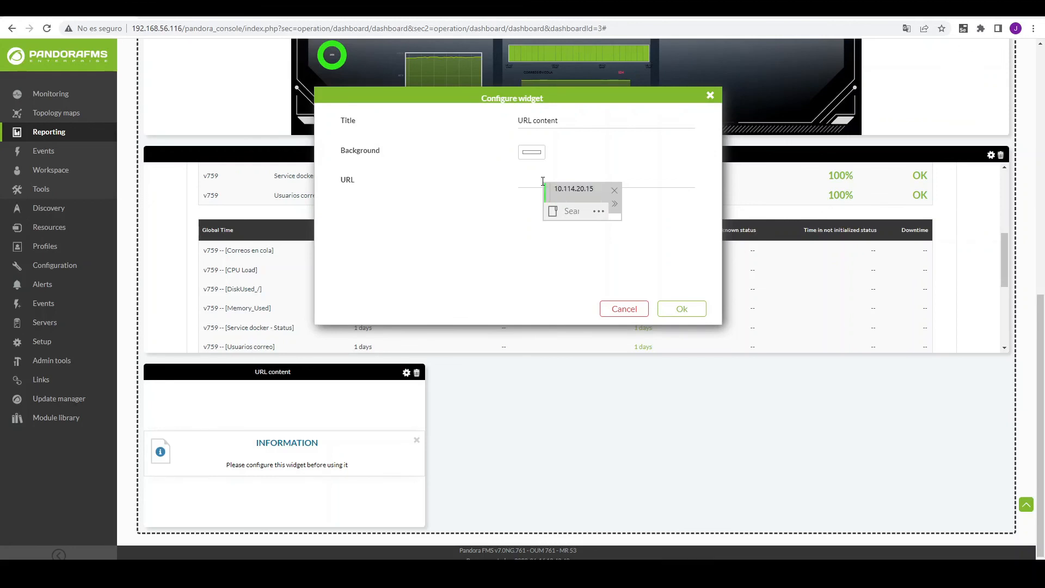
key(ctrl+v)
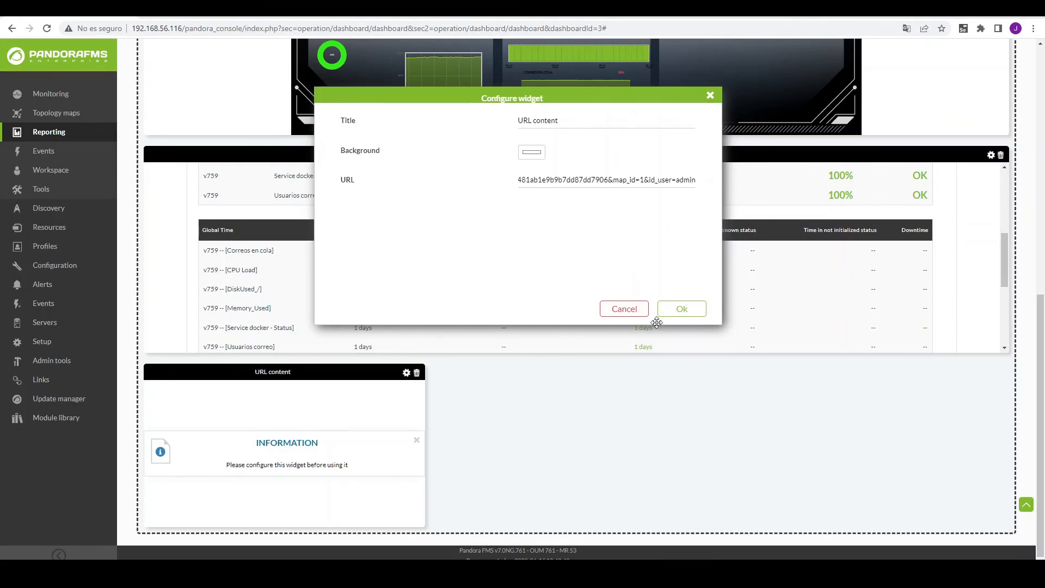
click(681, 307)
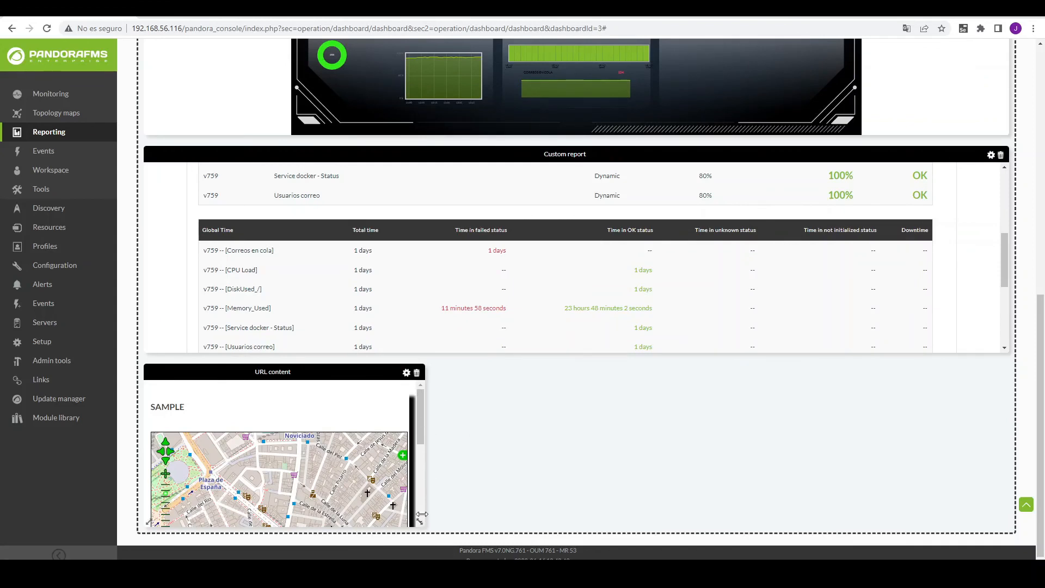
Widen the URL content widget to the full dashboard width, enlarge its height and explore the map in it
drag(418, 520, 1028, 544)
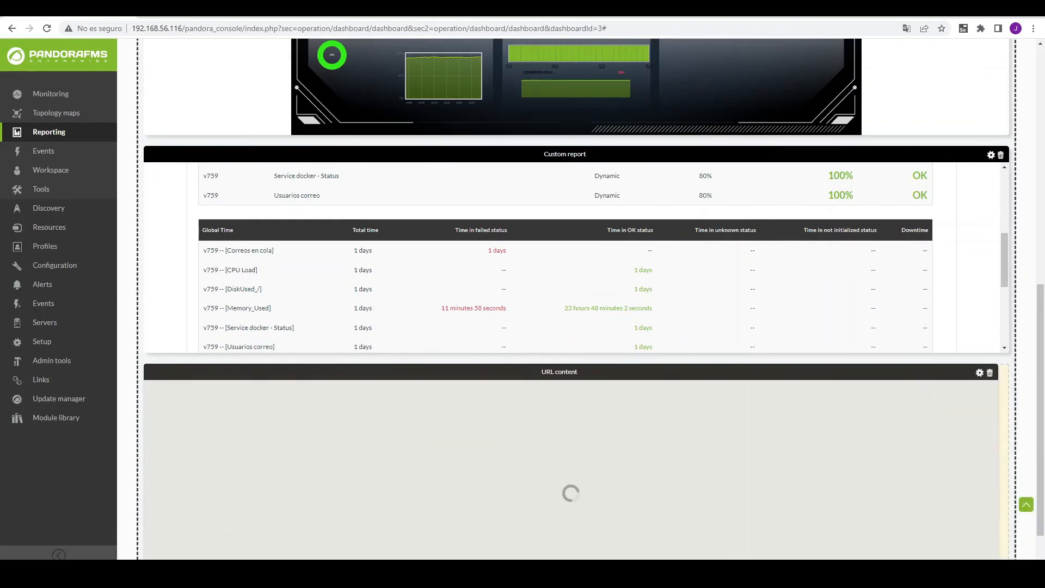
scroll(1023, 417, down, 1)
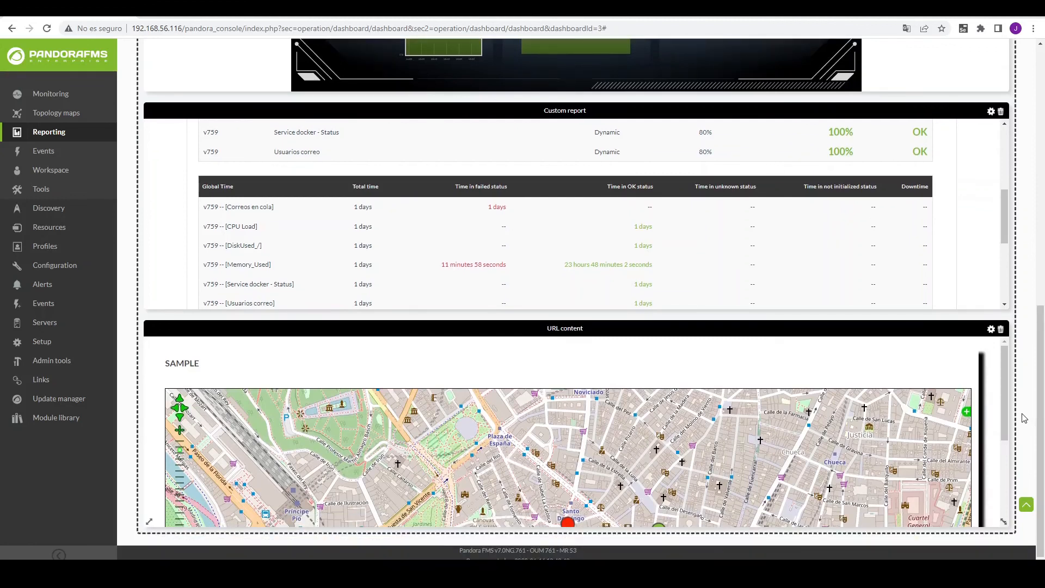
scroll(567, 499, down, 3)
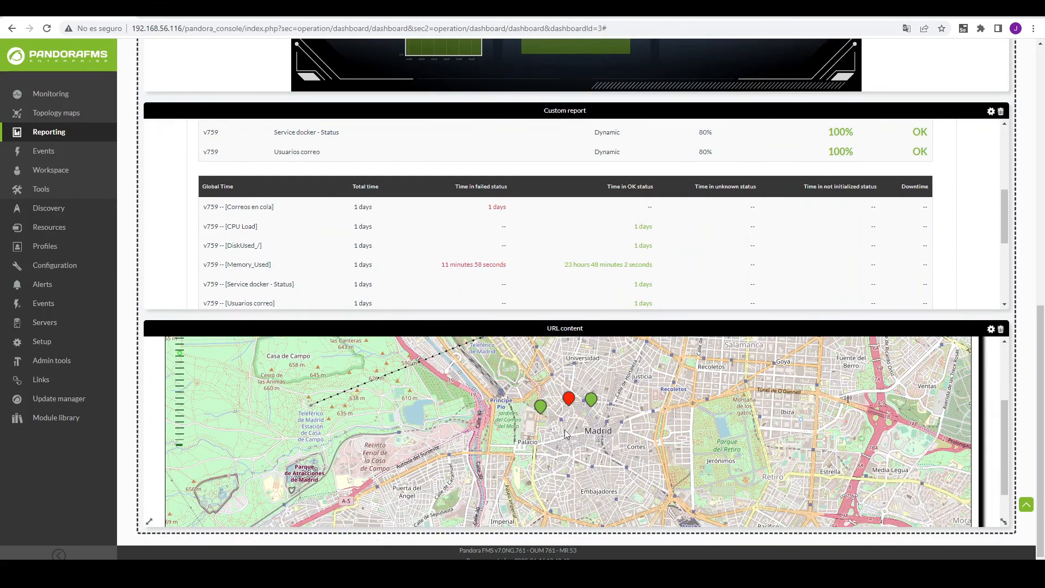
scroll(563, 429, up, 4)
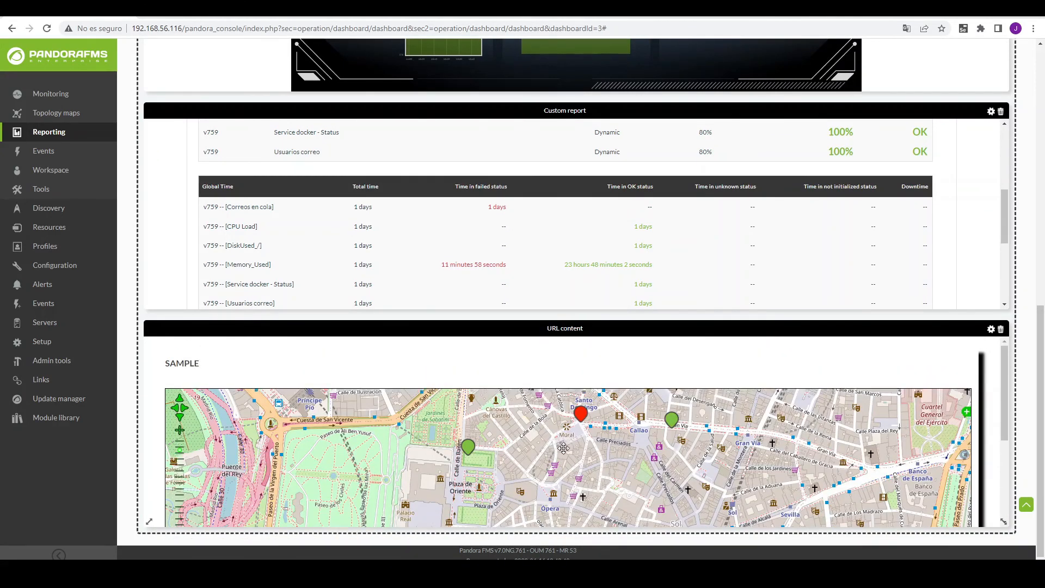
drag(564, 448, 568, 482)
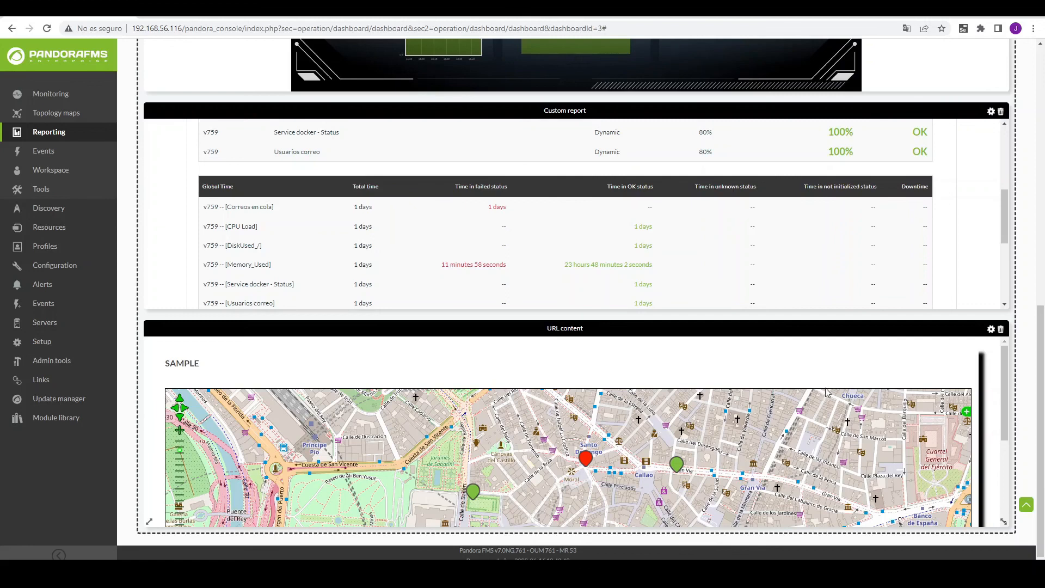
Turn off the Workshop dashboard's edit mode and preview it in full screen before returning to normal mode
scroll(917, 269, up, 1)
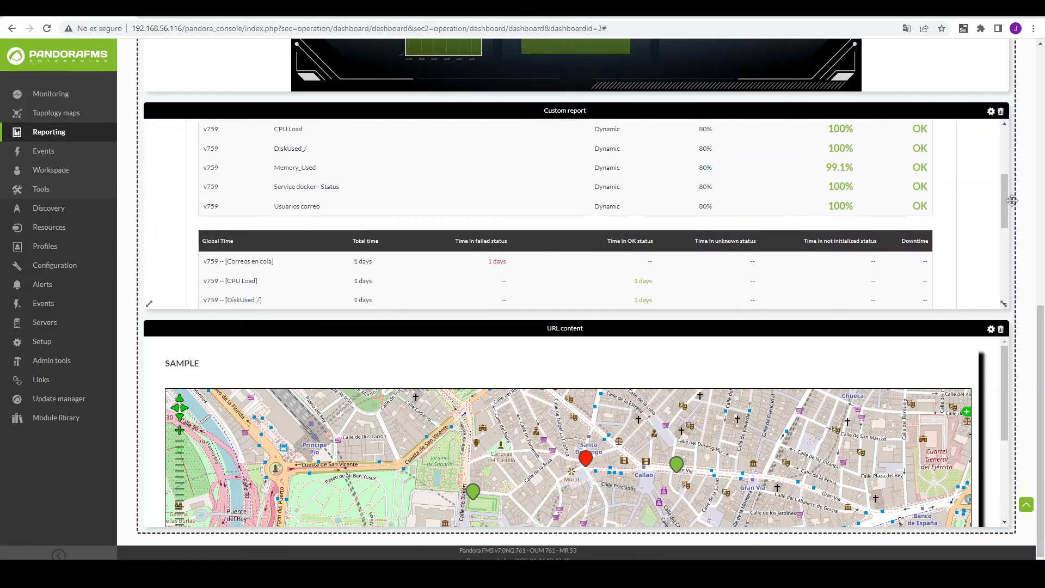
scroll(925, 218, up, 10)
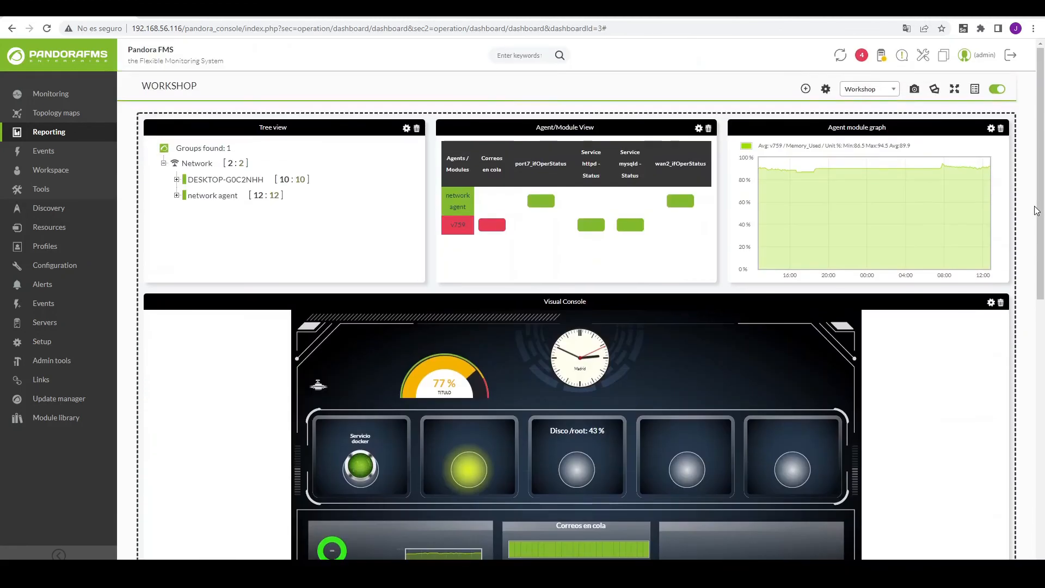
click(998, 90)
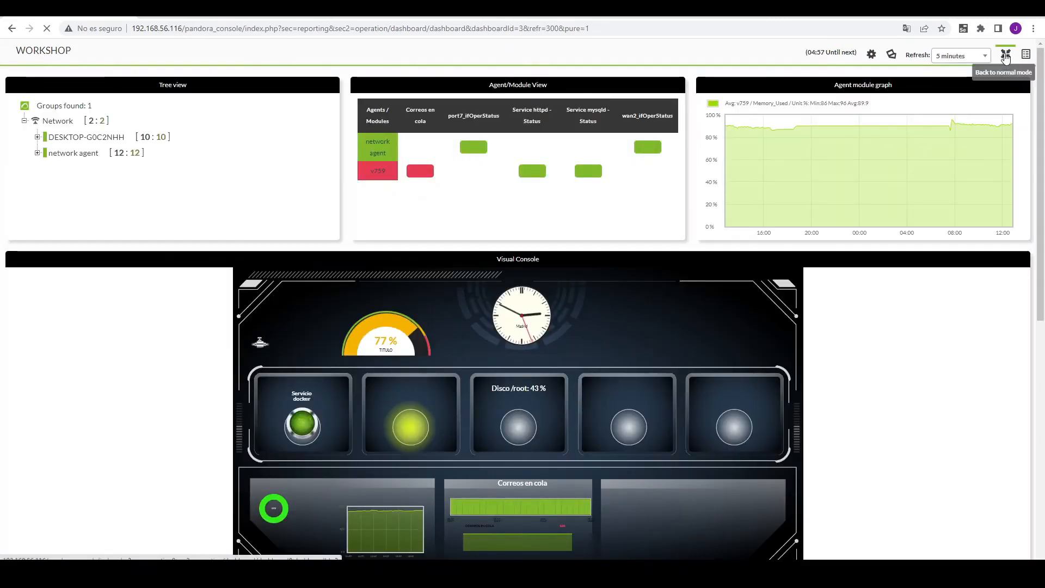
click(1005, 57)
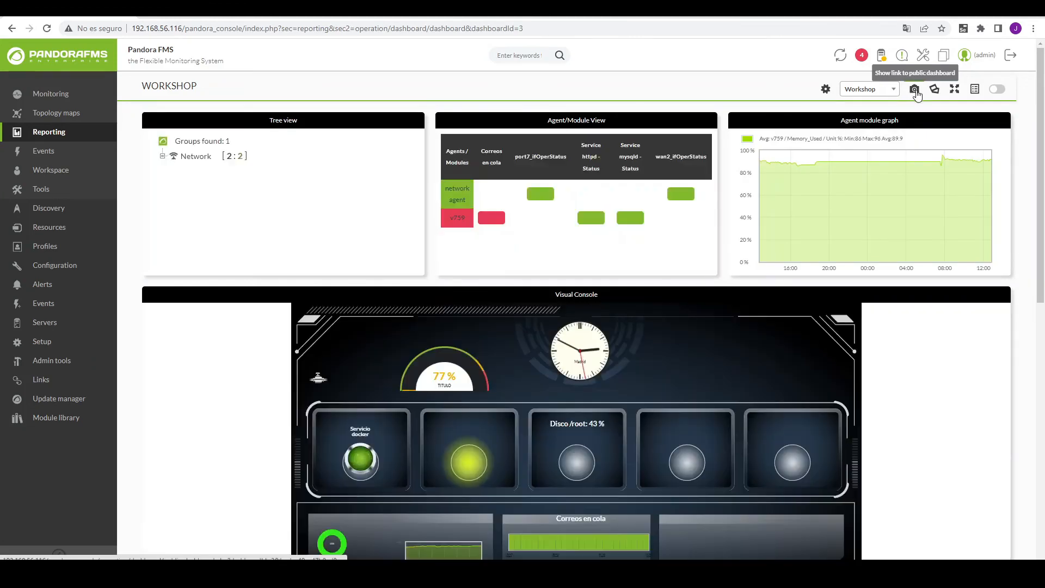
Open the Workshop dashboard's public link, select the page's web address and return to the console
click(914, 90)
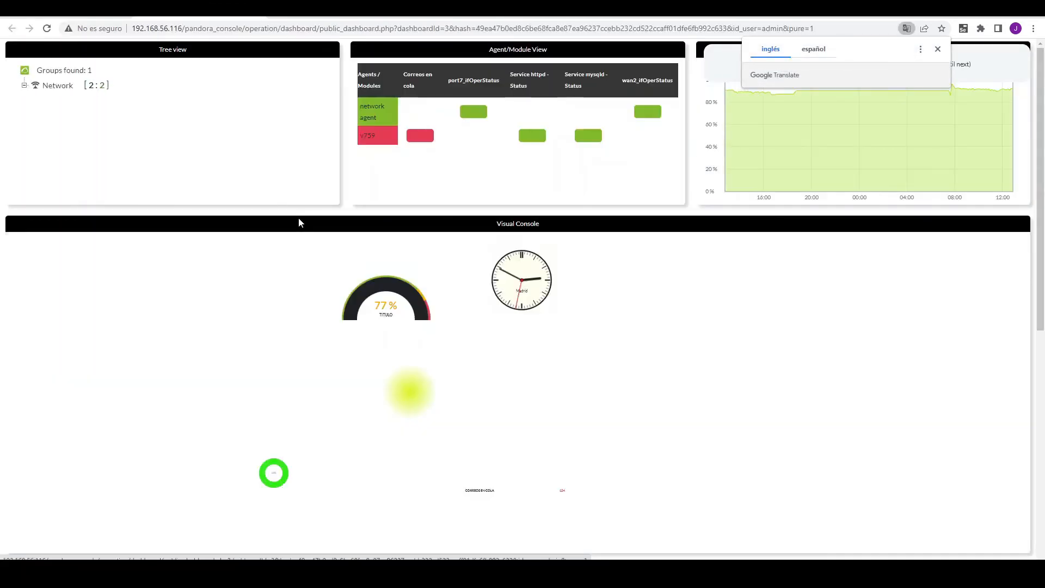
click(298, 28)
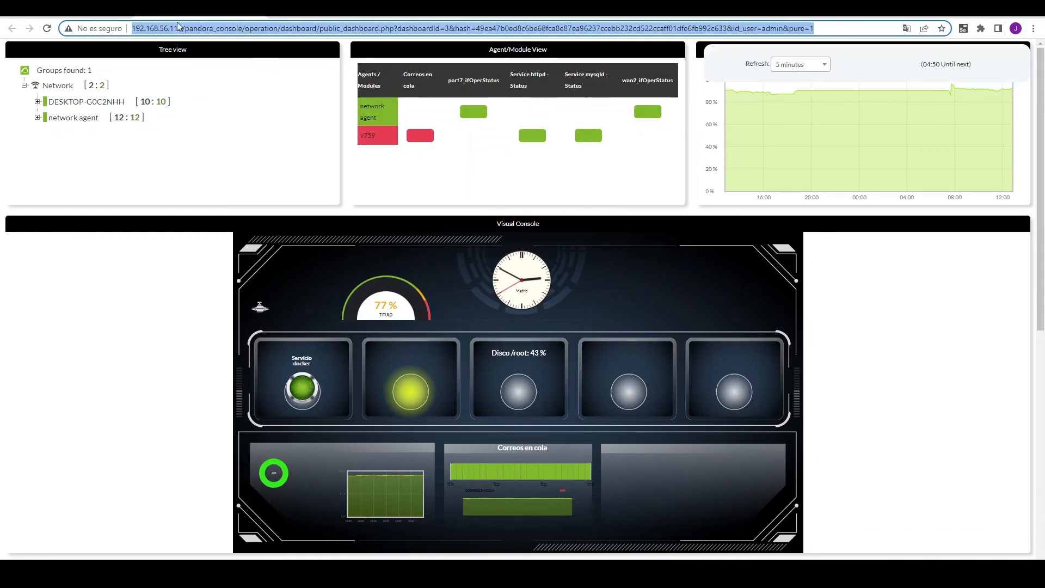
click(256, 16)
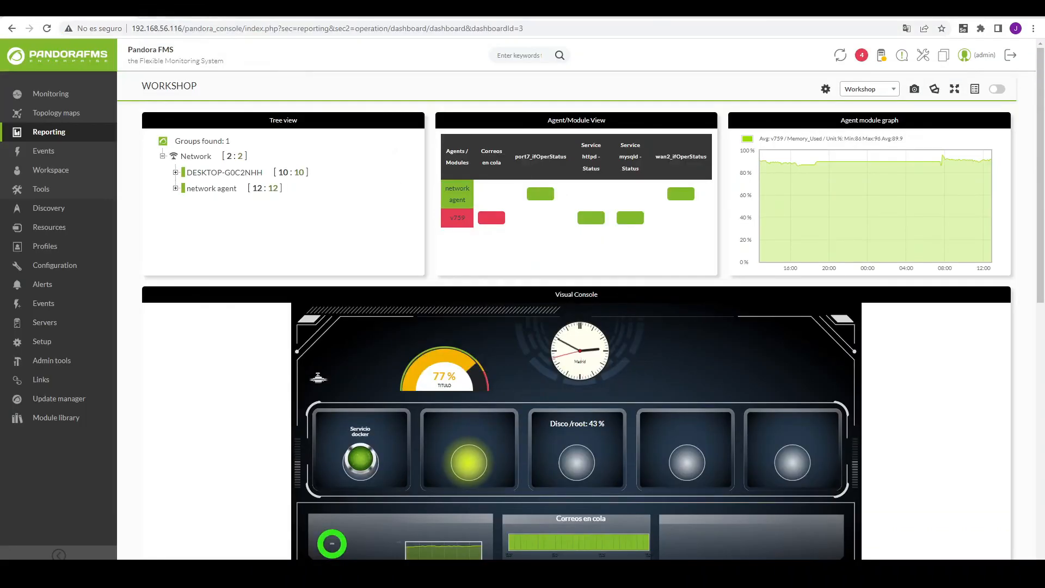
Start a slideshow of the Default and Workshop dashboards
click(933, 90)
click(479, 119)
click(478, 109)
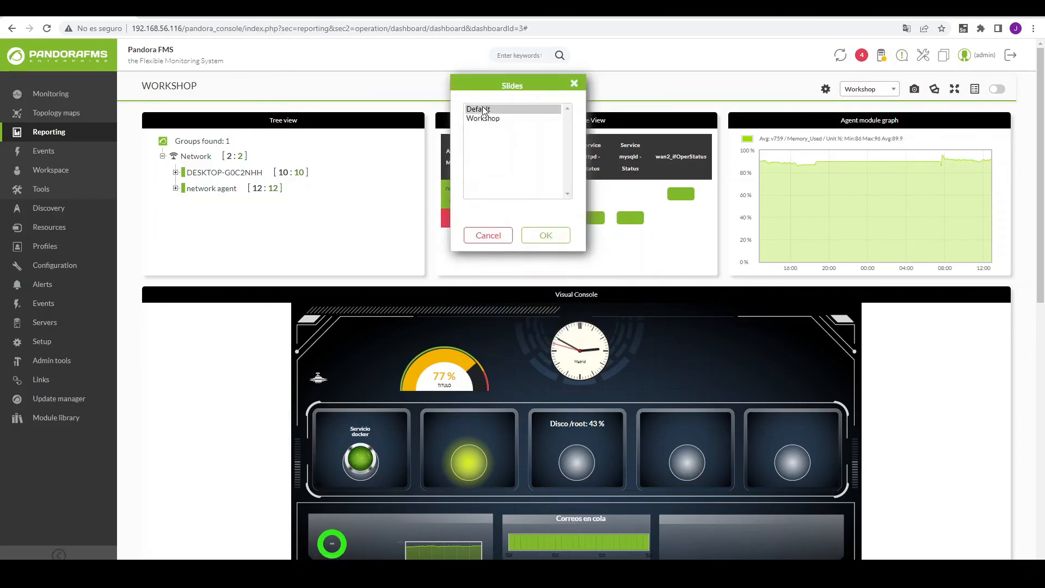
ctrl+click(500, 119)
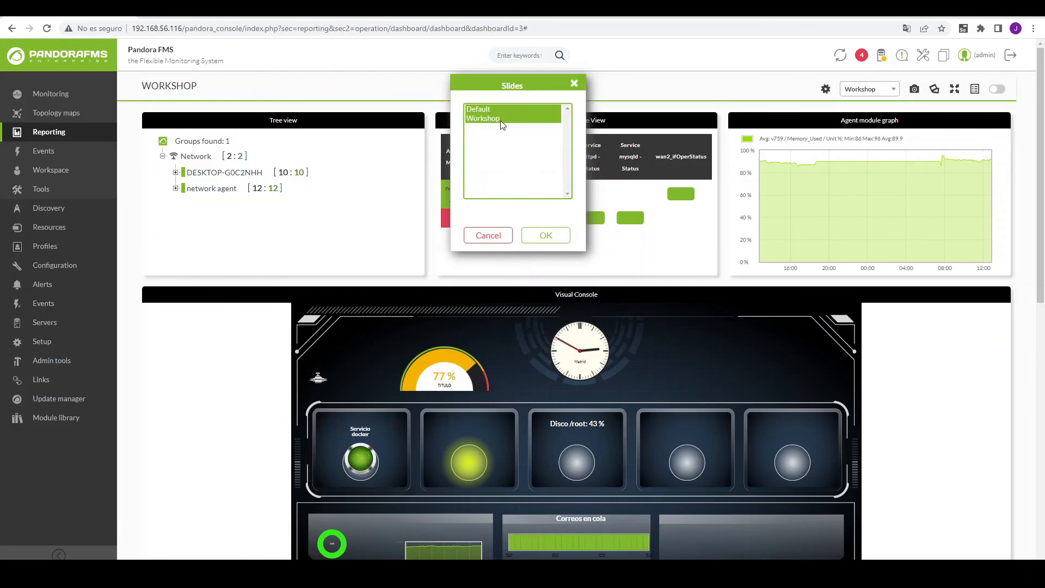
click(545, 235)
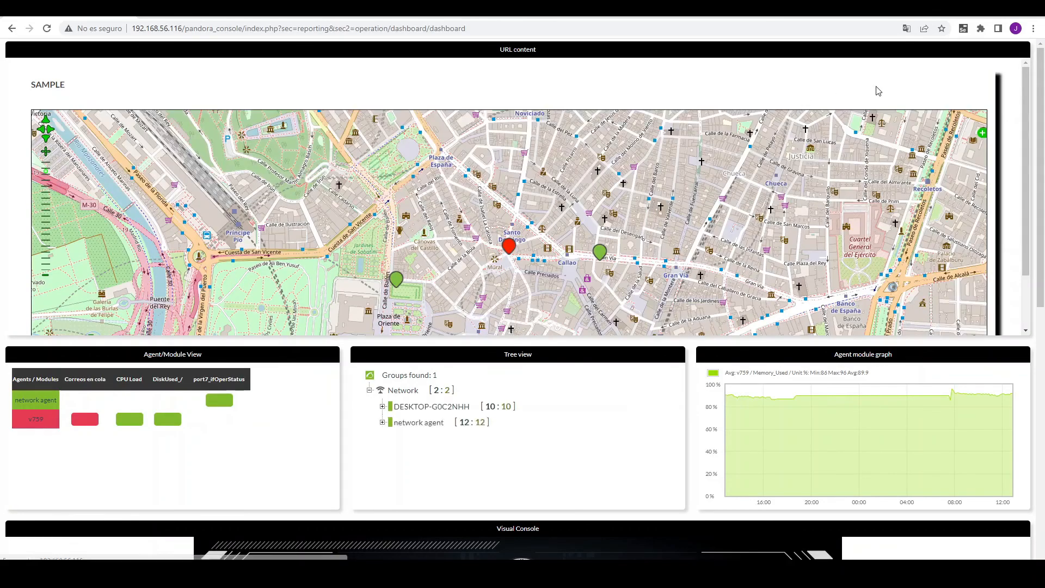
Advance the slideshow through the Workshop and Default dashboards and exit to the normal console view
mouse_move(874, 81)
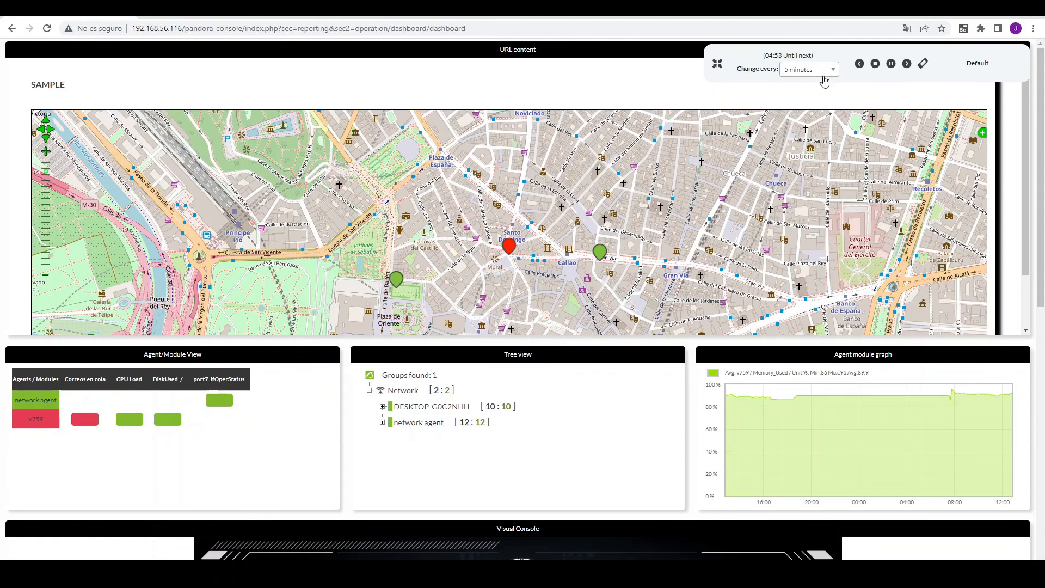
click(907, 64)
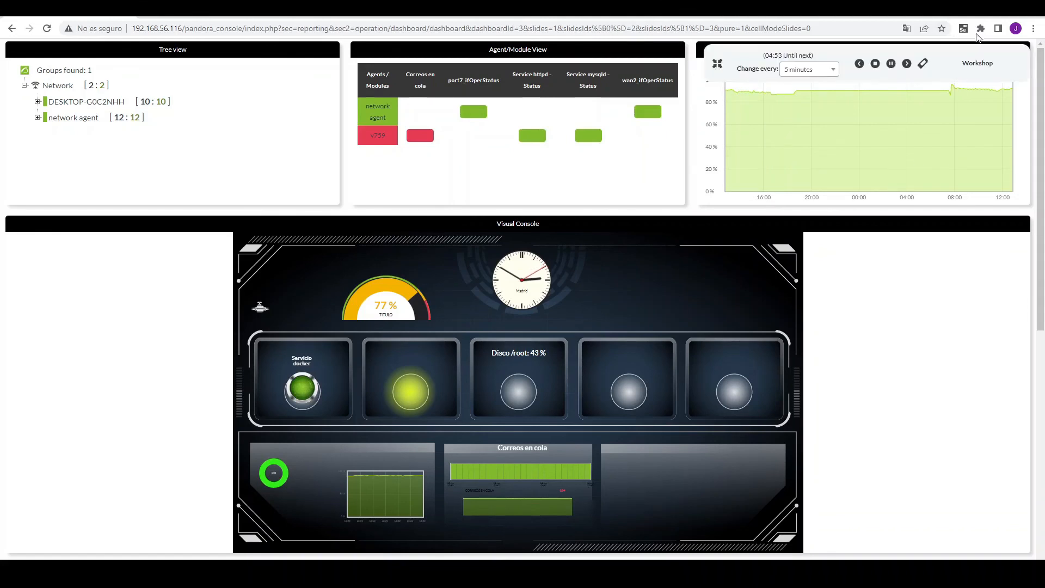
click(916, 63)
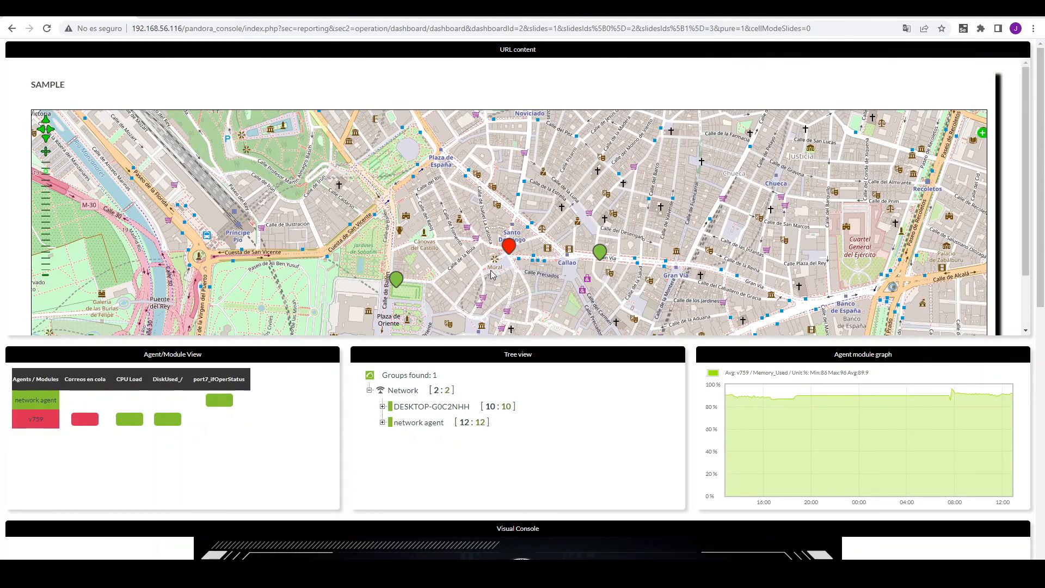
click(717, 63)
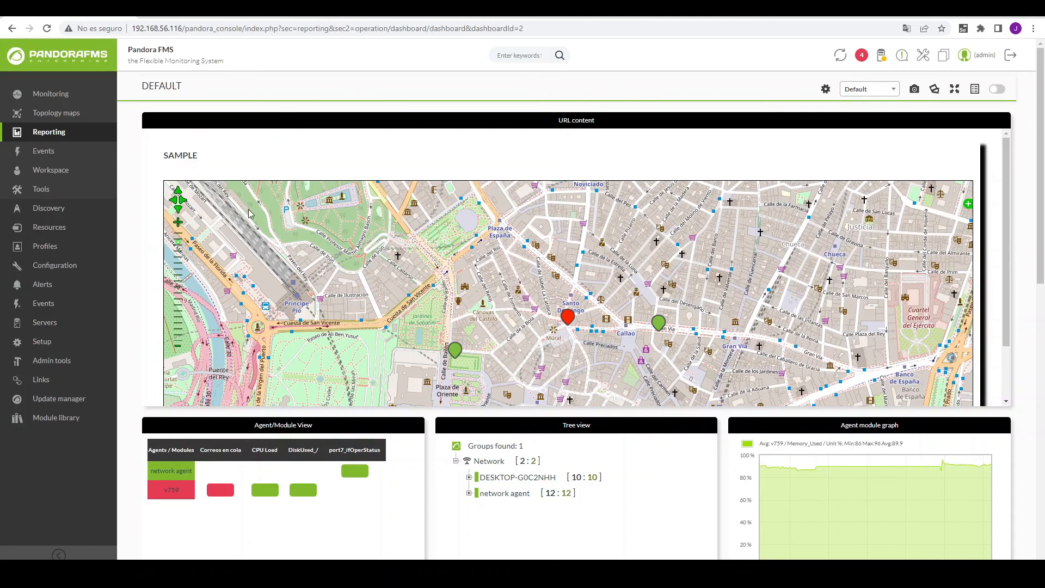
Go to the console home page and open the admin user's settings from user management
click(81, 60)
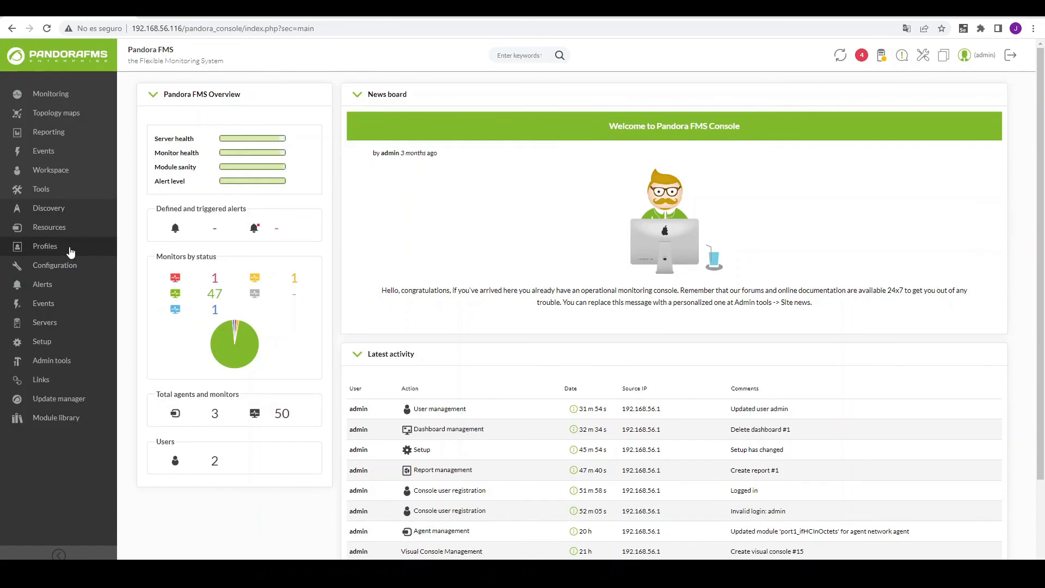
mouse_move(71, 251)
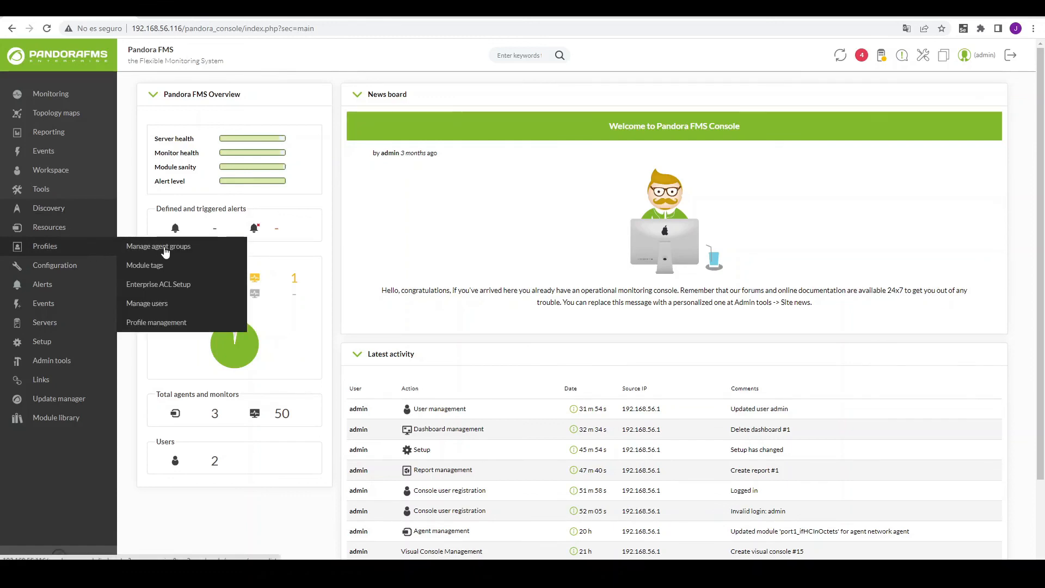
click(159, 308)
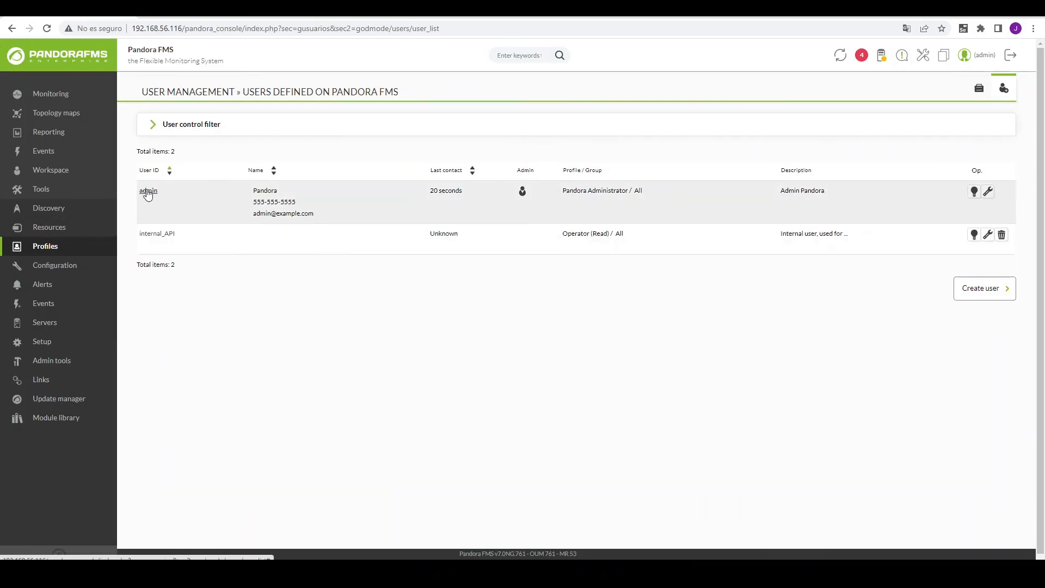
click(147, 191)
Set the admin user's home screen to Dashboard with the Workshop dashboard and save the user settings
scroll(643, 380, down, 2)
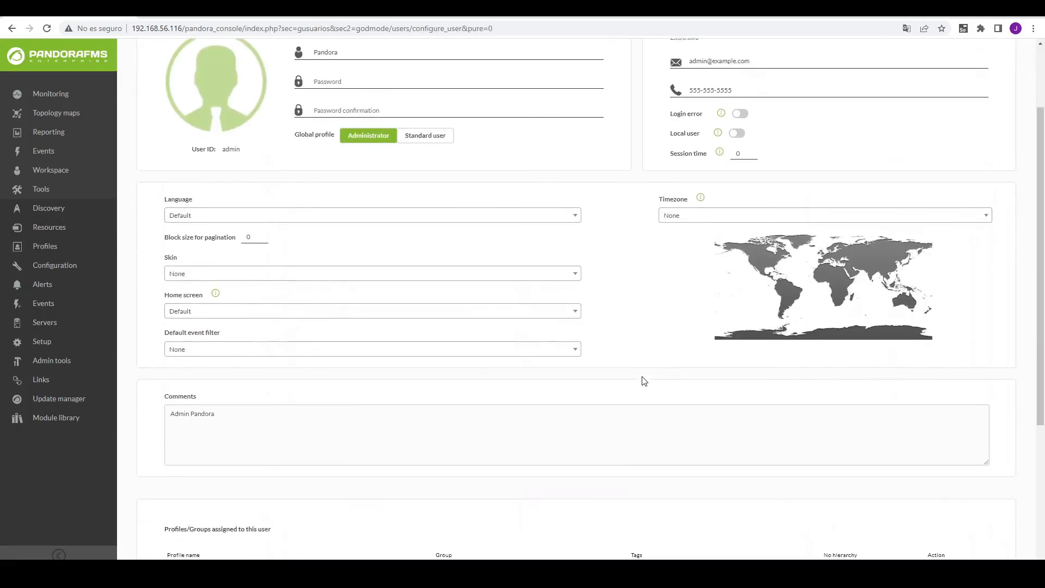
scroll(640, 379, down, 1)
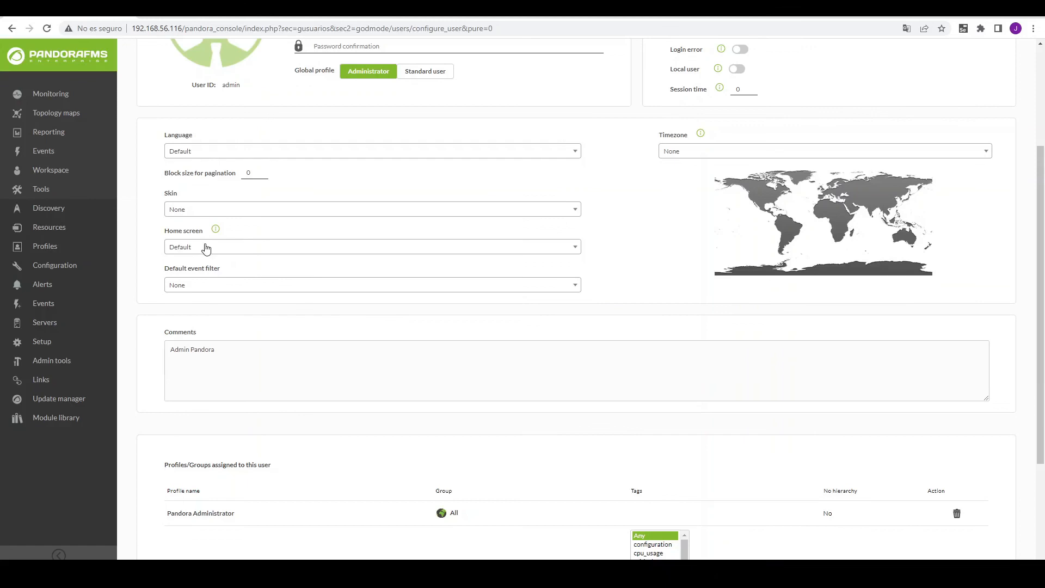
click(204, 249)
scroll(234, 330, down, 1)
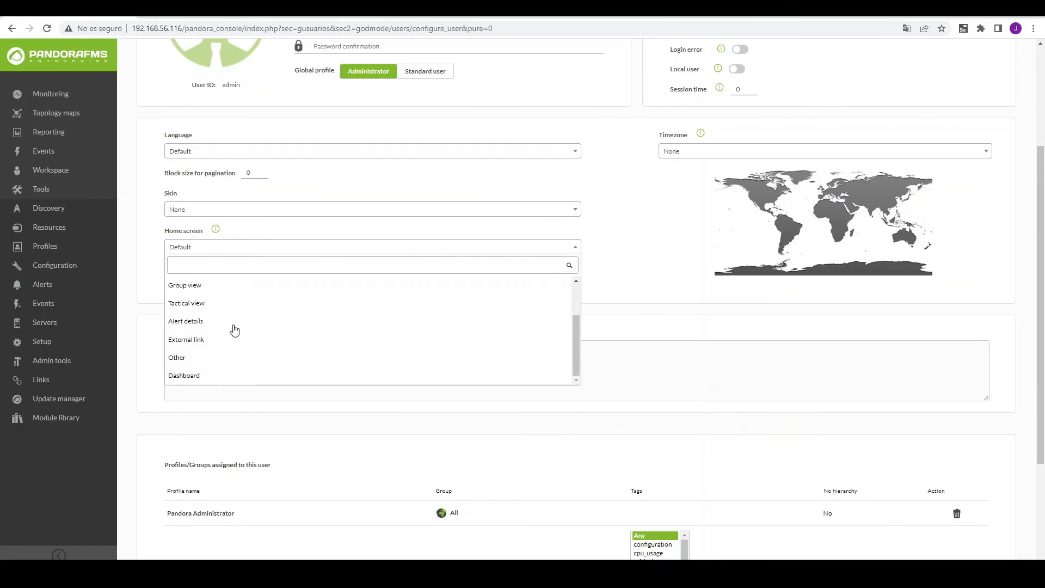
click(203, 377)
click(201, 272)
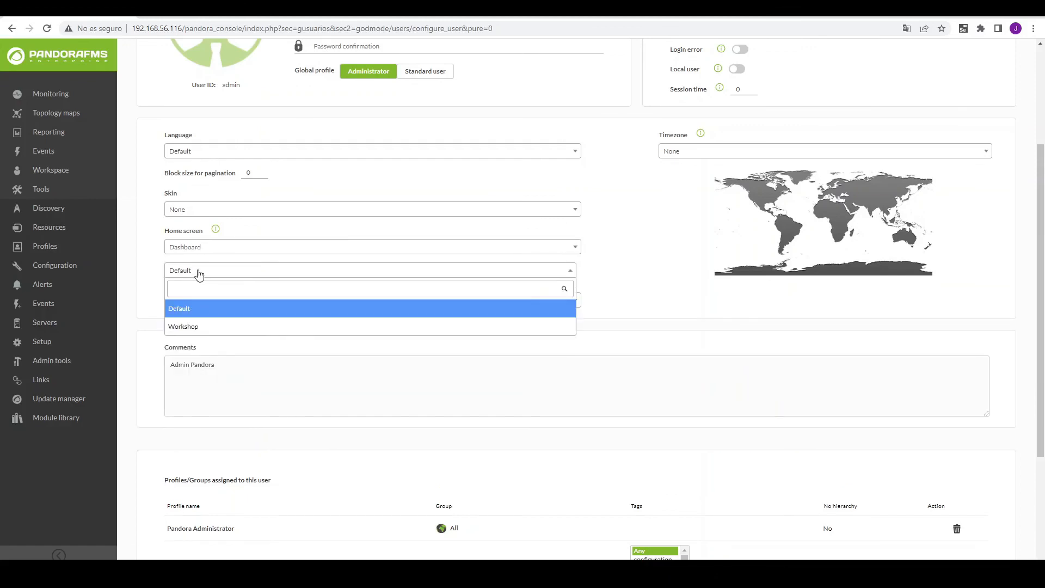
click(202, 326)
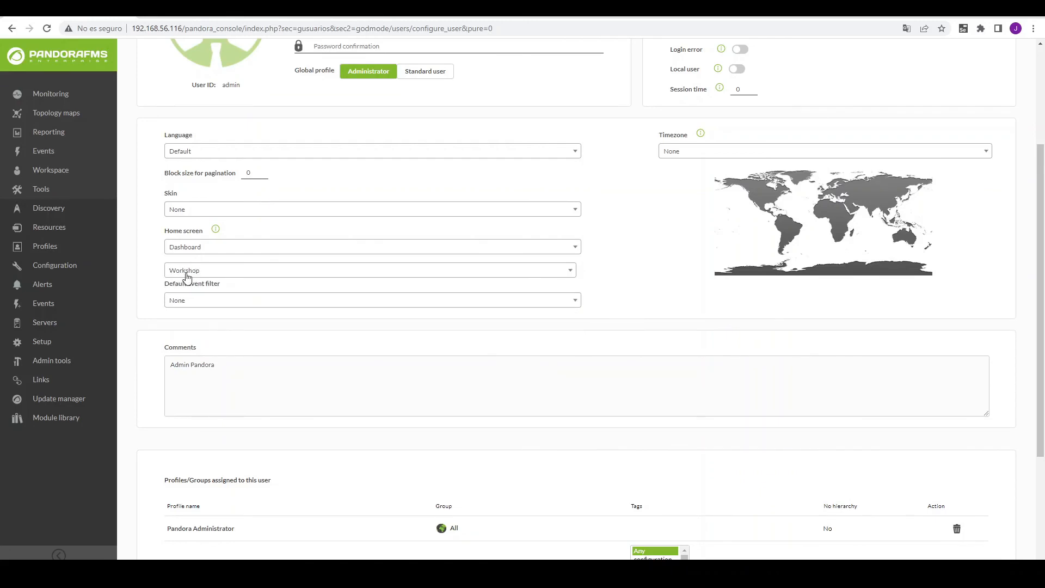
scroll(614, 259, down, 2)
scroll(614, 259, down, 3)
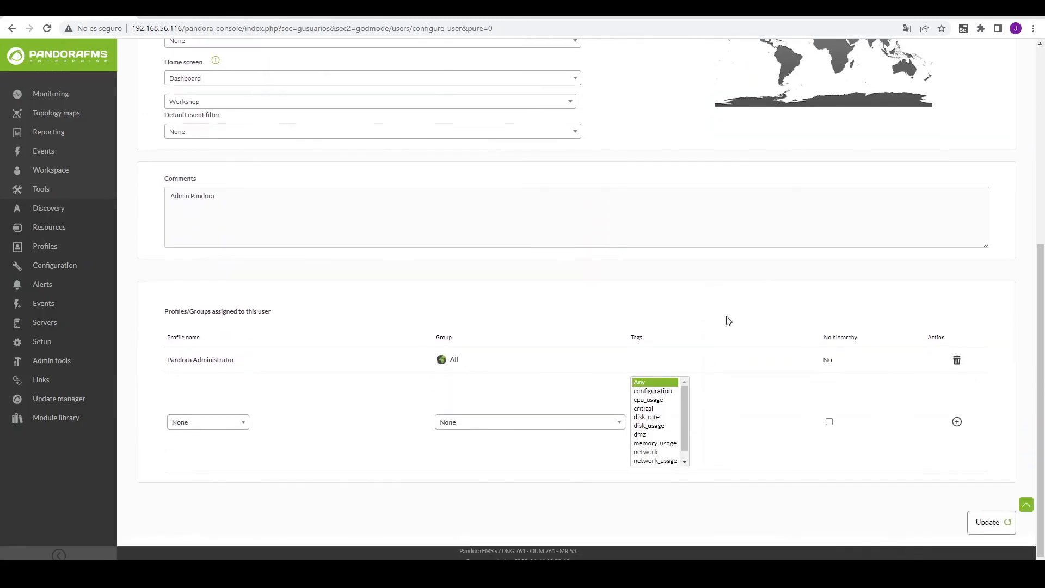
click(980, 526)
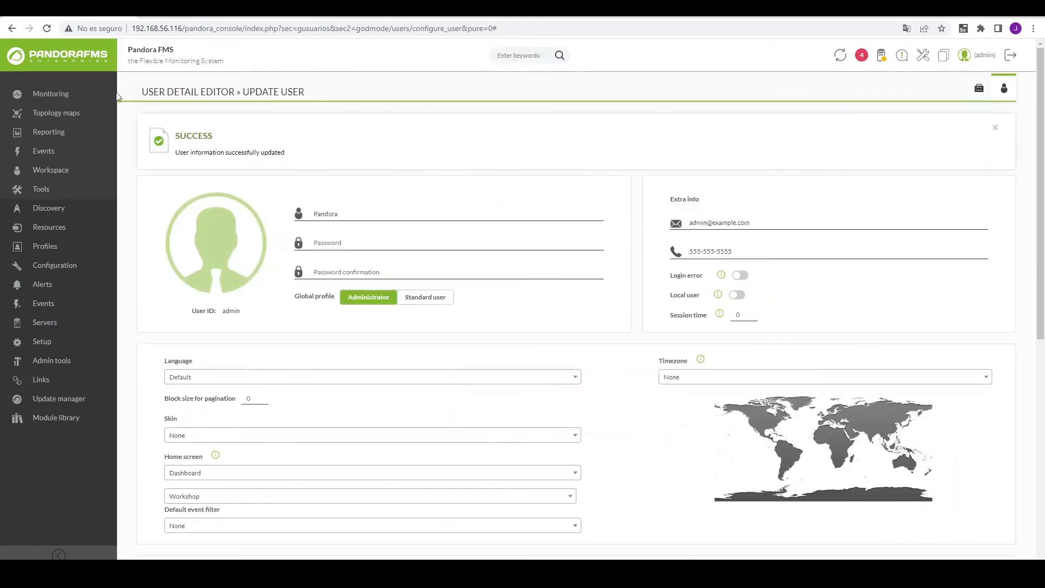
Go to the console home page and look through its widgets from the tree view to the URL content map
click(89, 60)
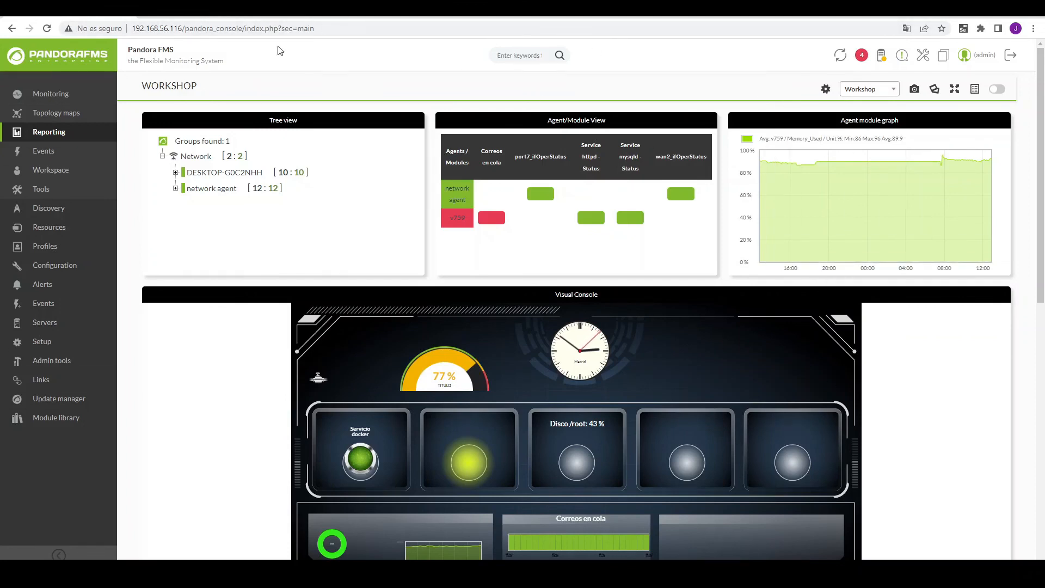
scroll(960, 419, down, 7)
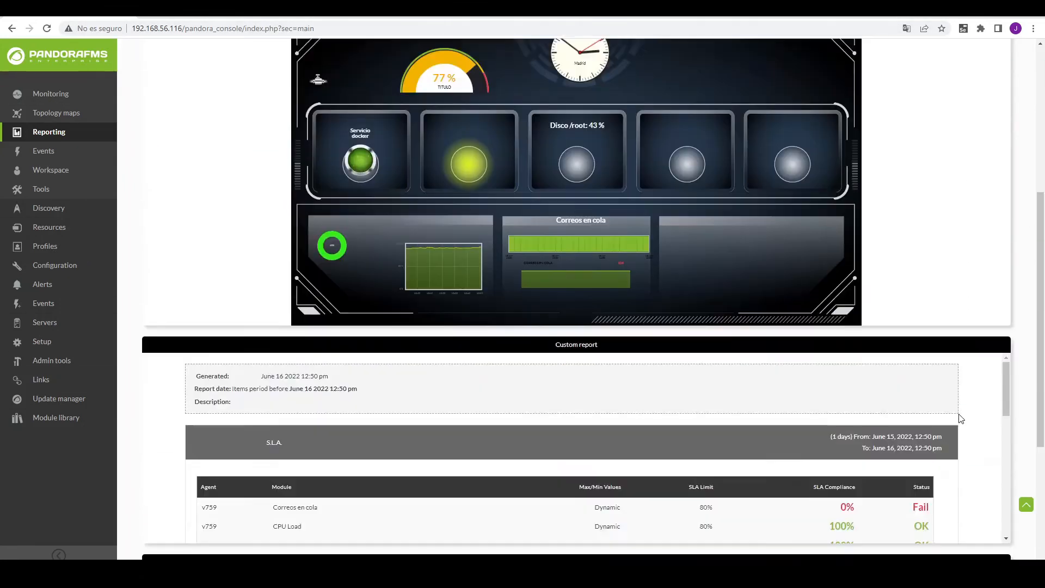
scroll(962, 391, down, 3)
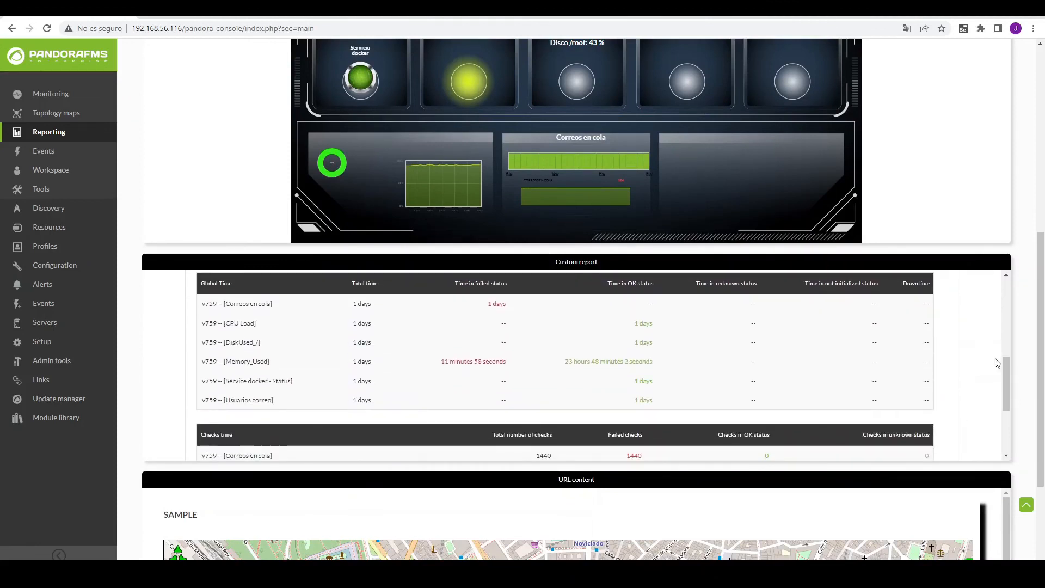
scroll(1022, 363, down, 3)
scroll(893, 301, up, 3)
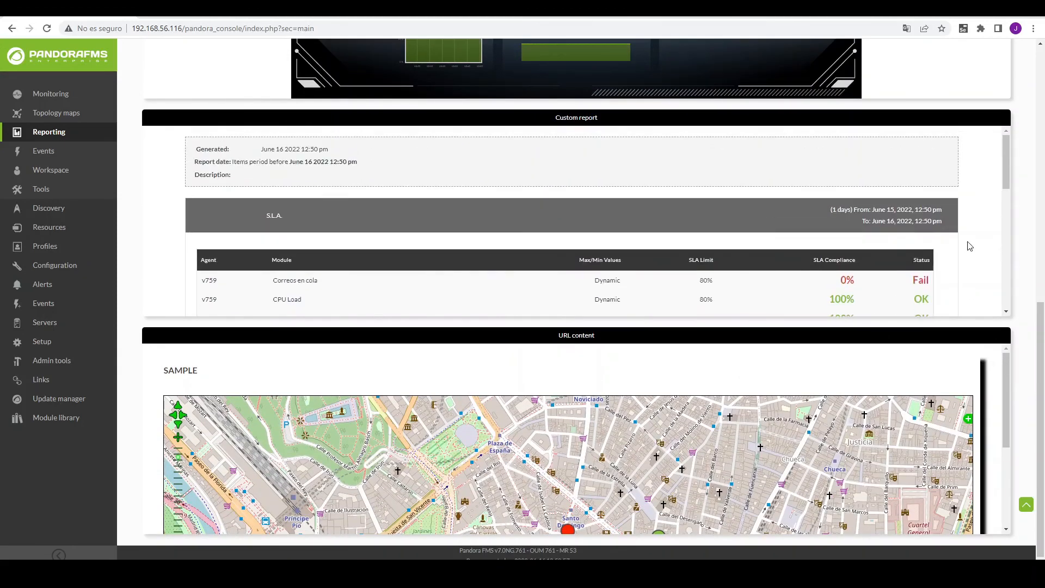
scroll(1028, 197, up, 10)
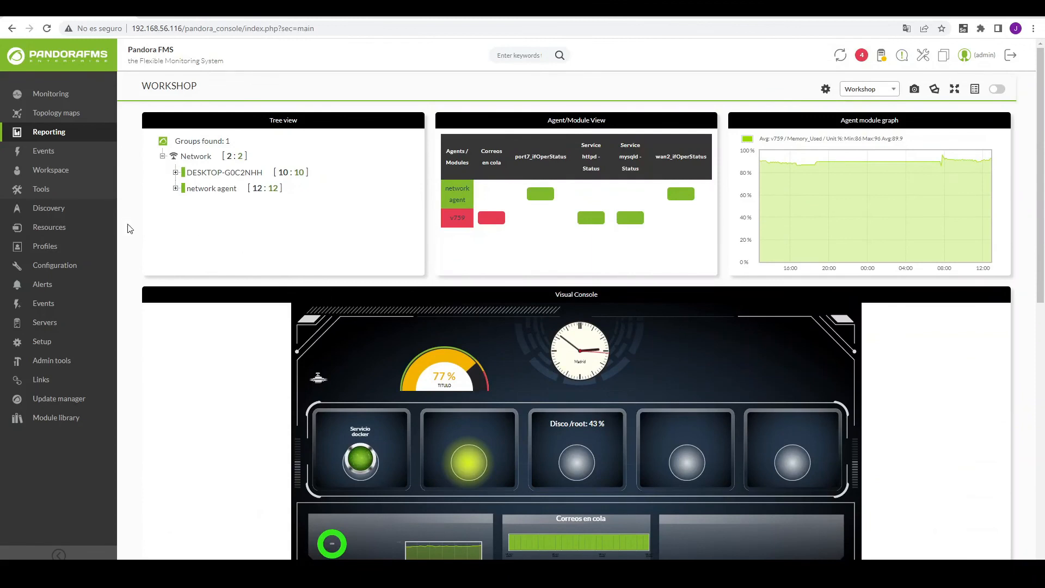